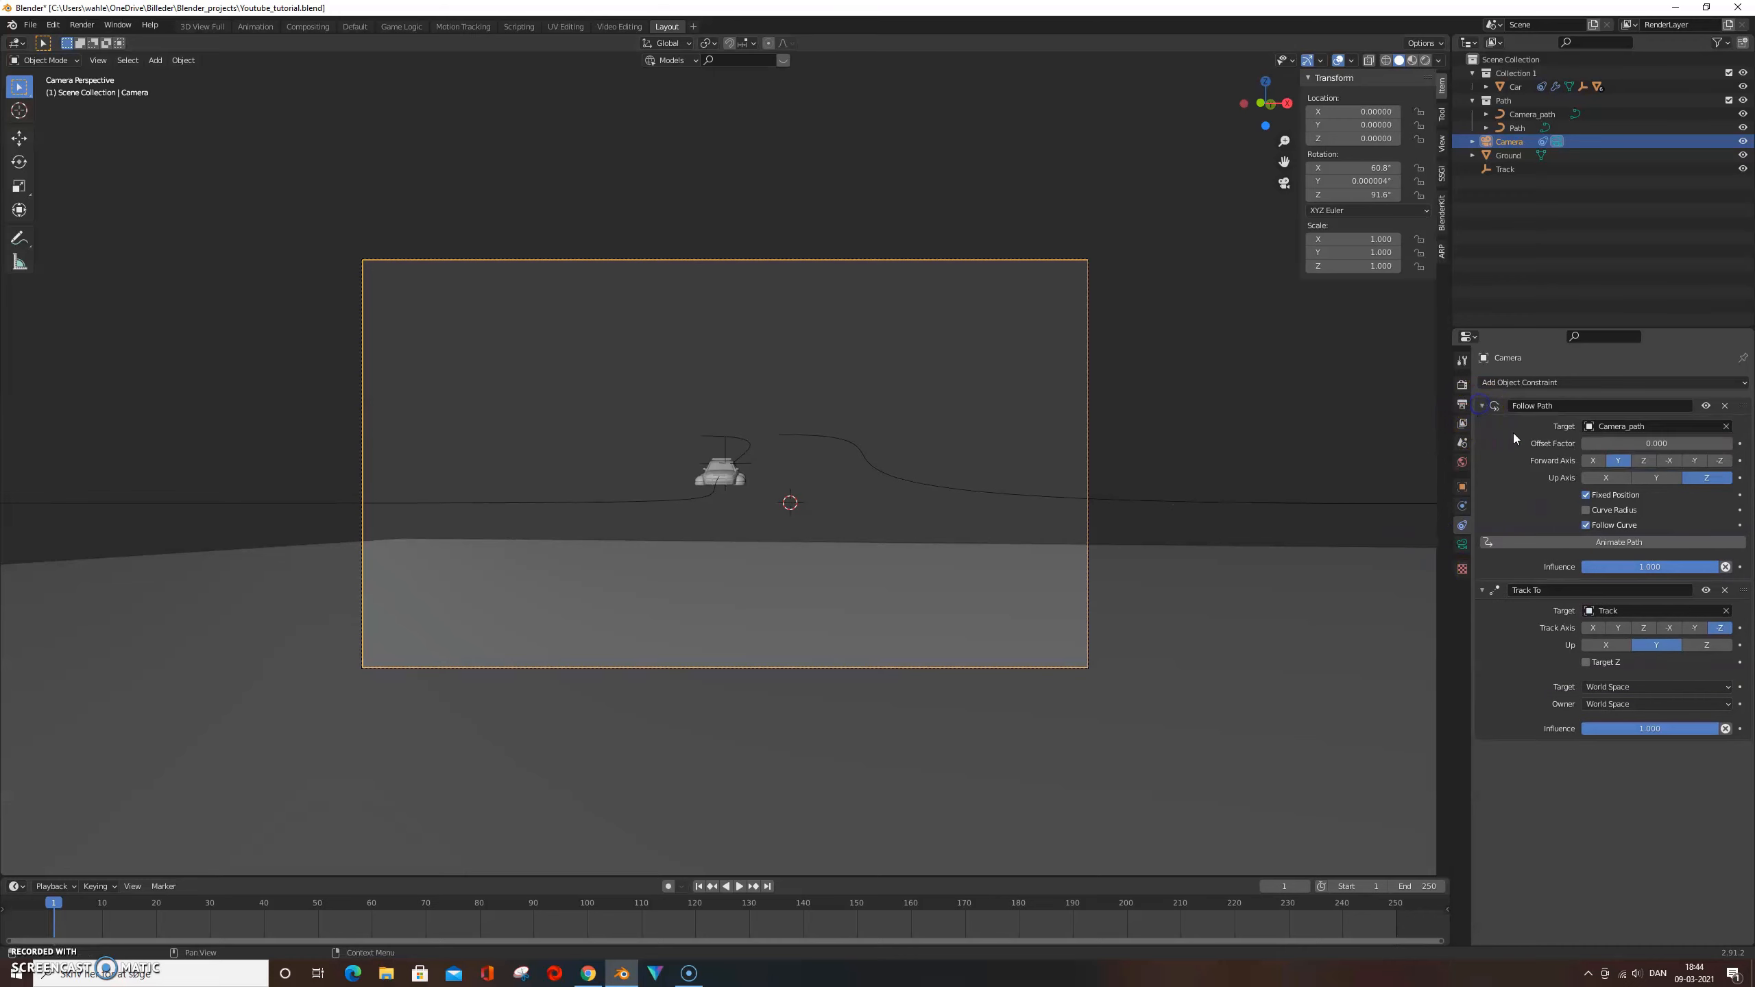
Set the Car's Follow Path offset factor to 1.000 and keyframe it at frame 1
{"action": "left_click_drag", "start_coordinate": [1596, 441], "coordinate": [1732, 449]}
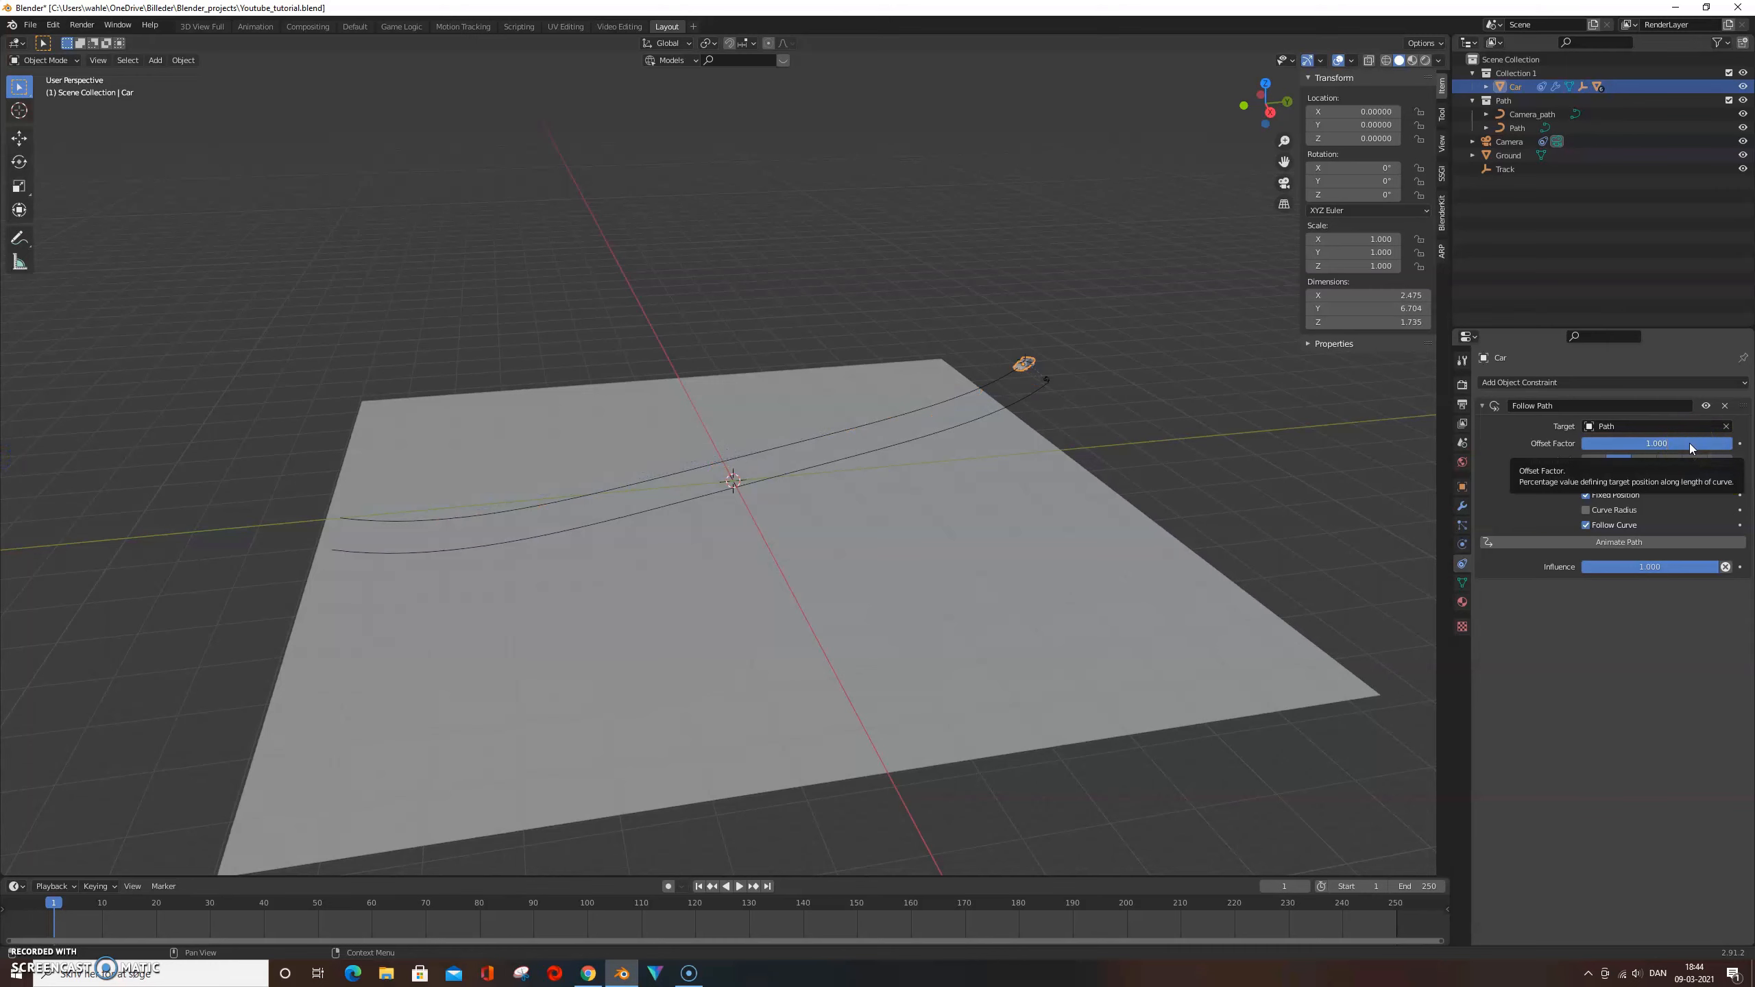
{"action": "key", "text": "i"}
{"action": "key", "text": "space"}
{"action": "left_click_drag", "start_coordinate": [508, 918], "coordinate": [1263, 929]}
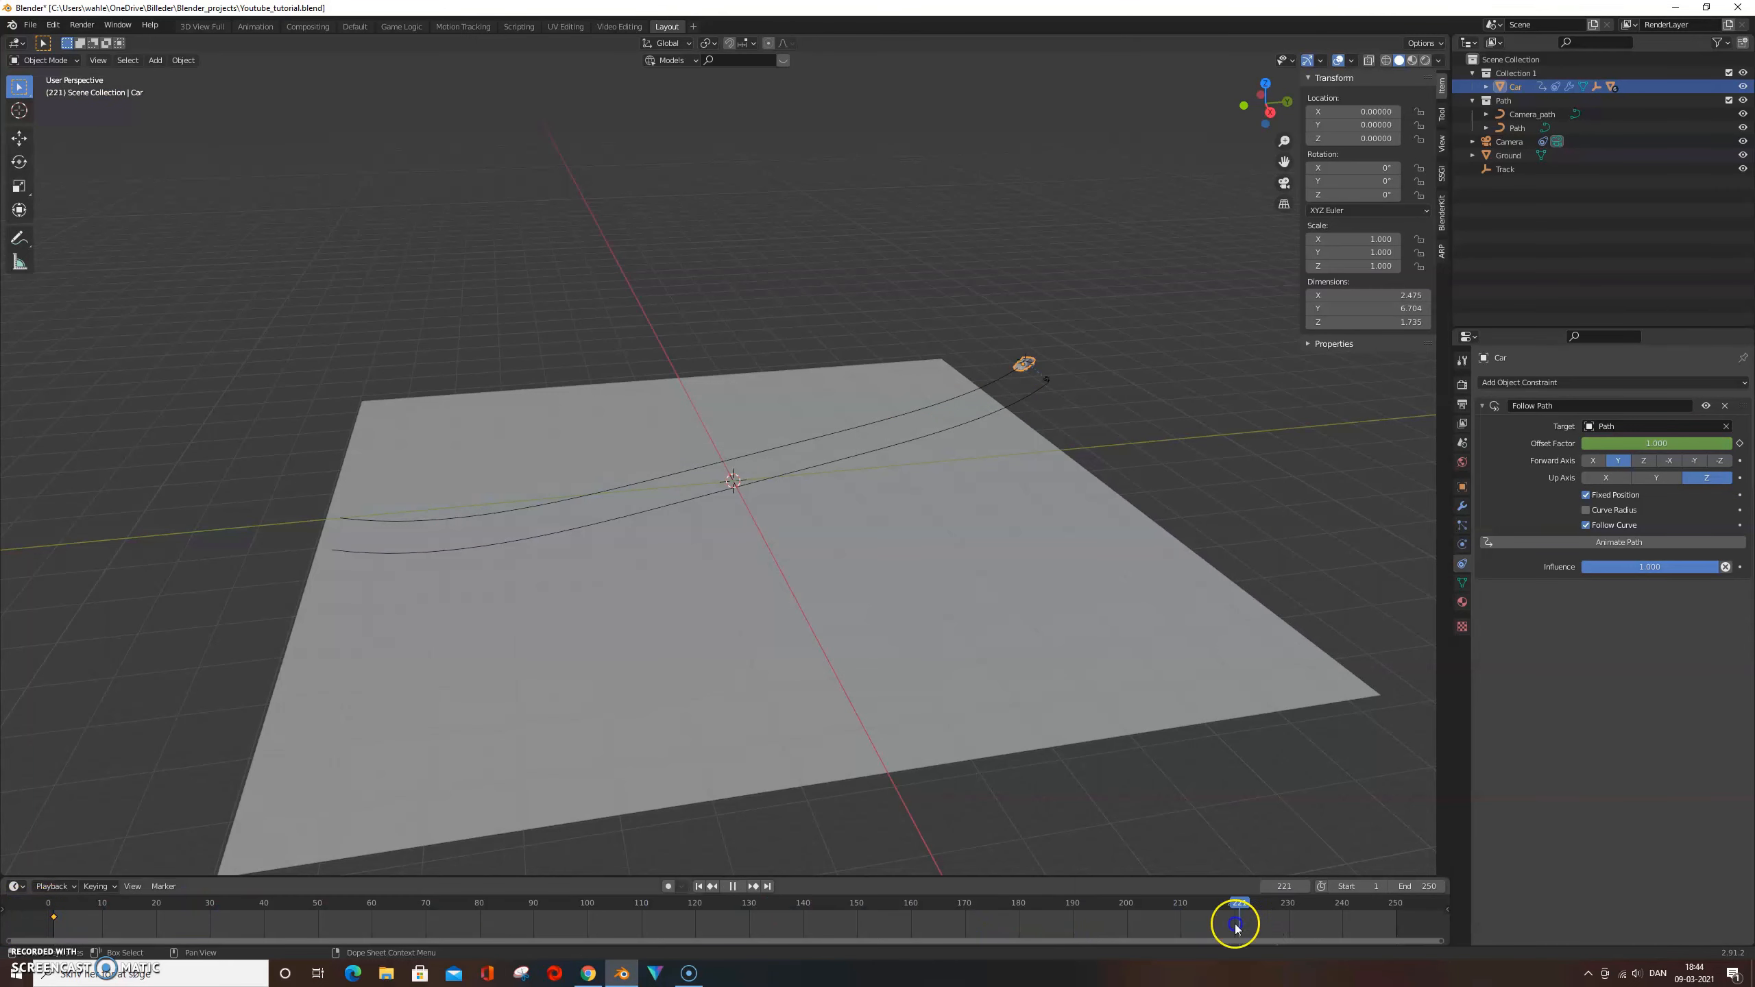
Set the animation's end frame to 150 and keyframe the Follow Path offsets of the Car, at 0.000 on frame 150, and the Camera
{"action": "left_click", "coordinate": [1418, 888]}
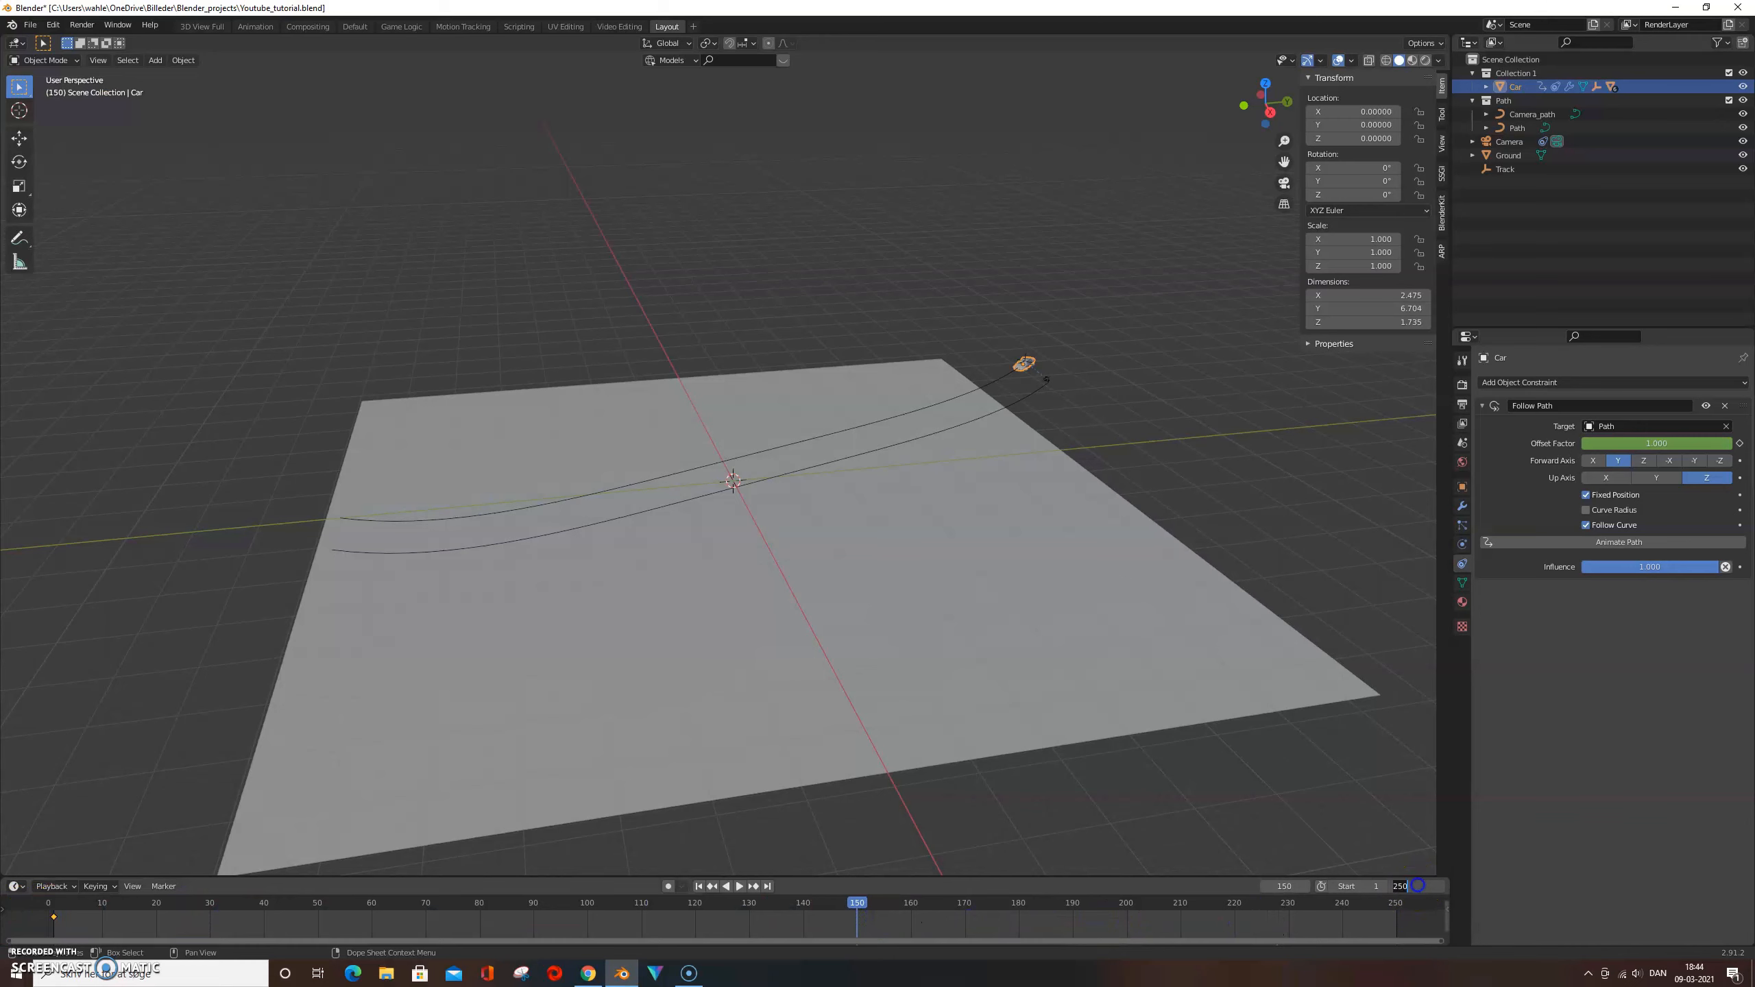
{"action": "type", "text": "150"}
{"action": "key", "text": "Return"}
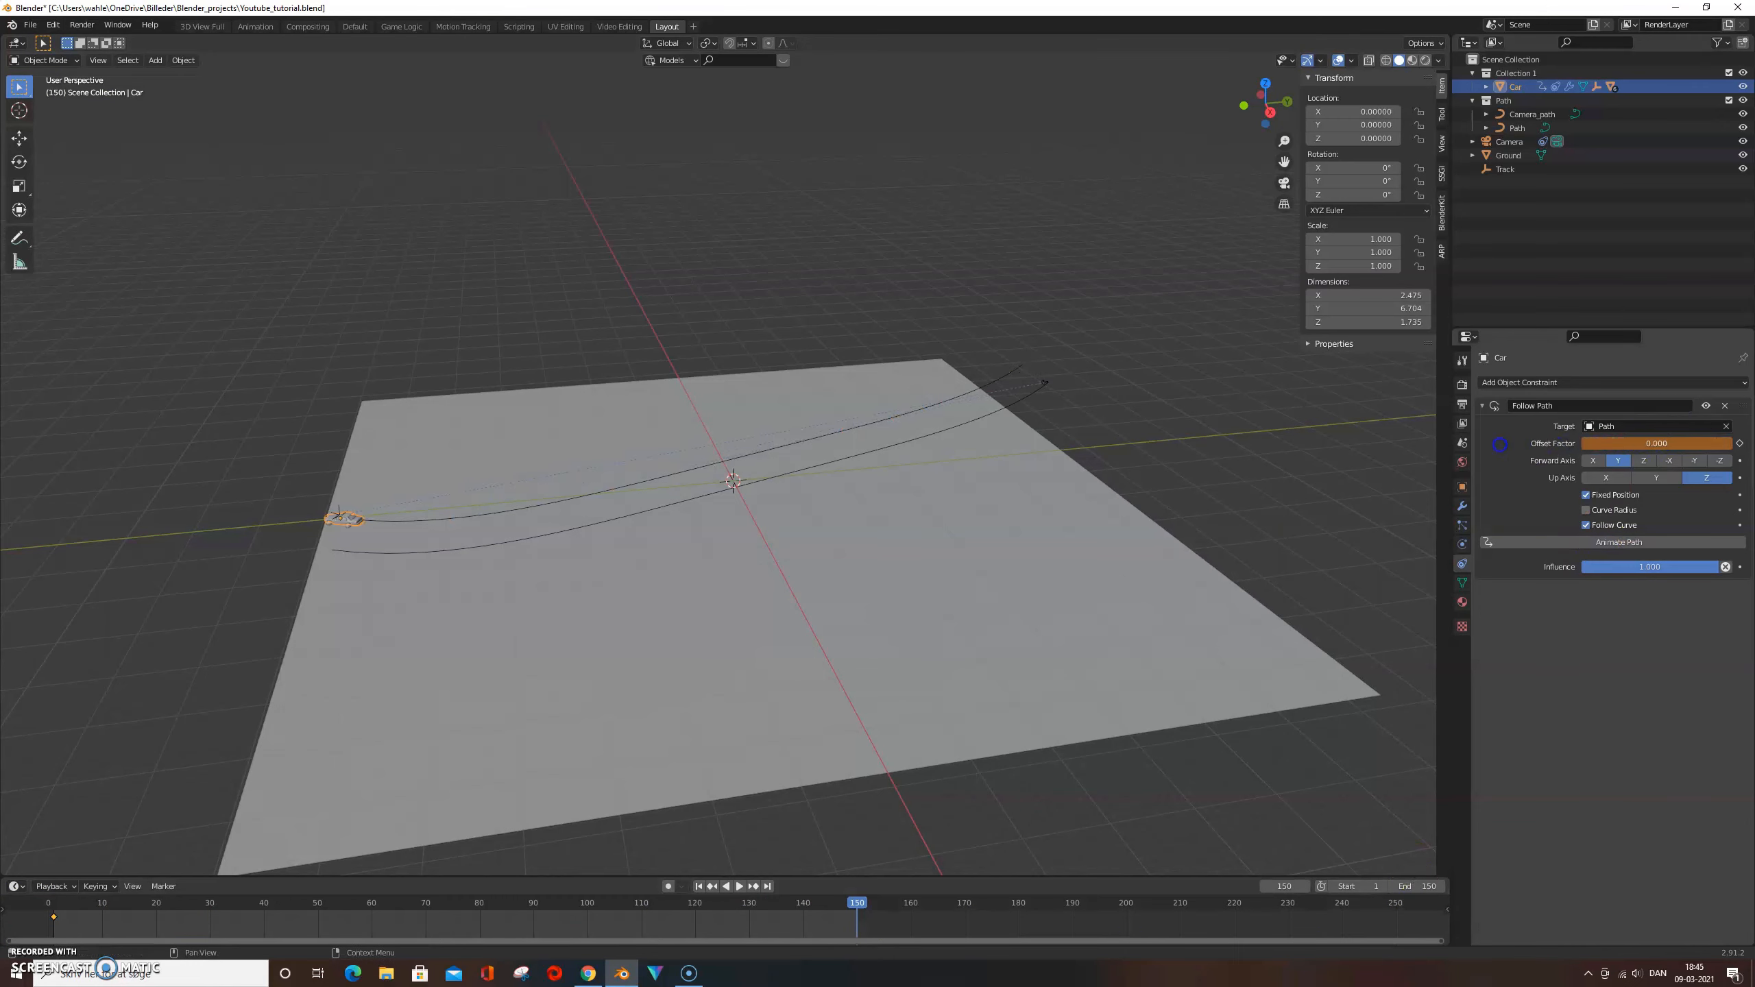
{"action": "key", "text": "i"}
{"action": "key", "text": "i"}
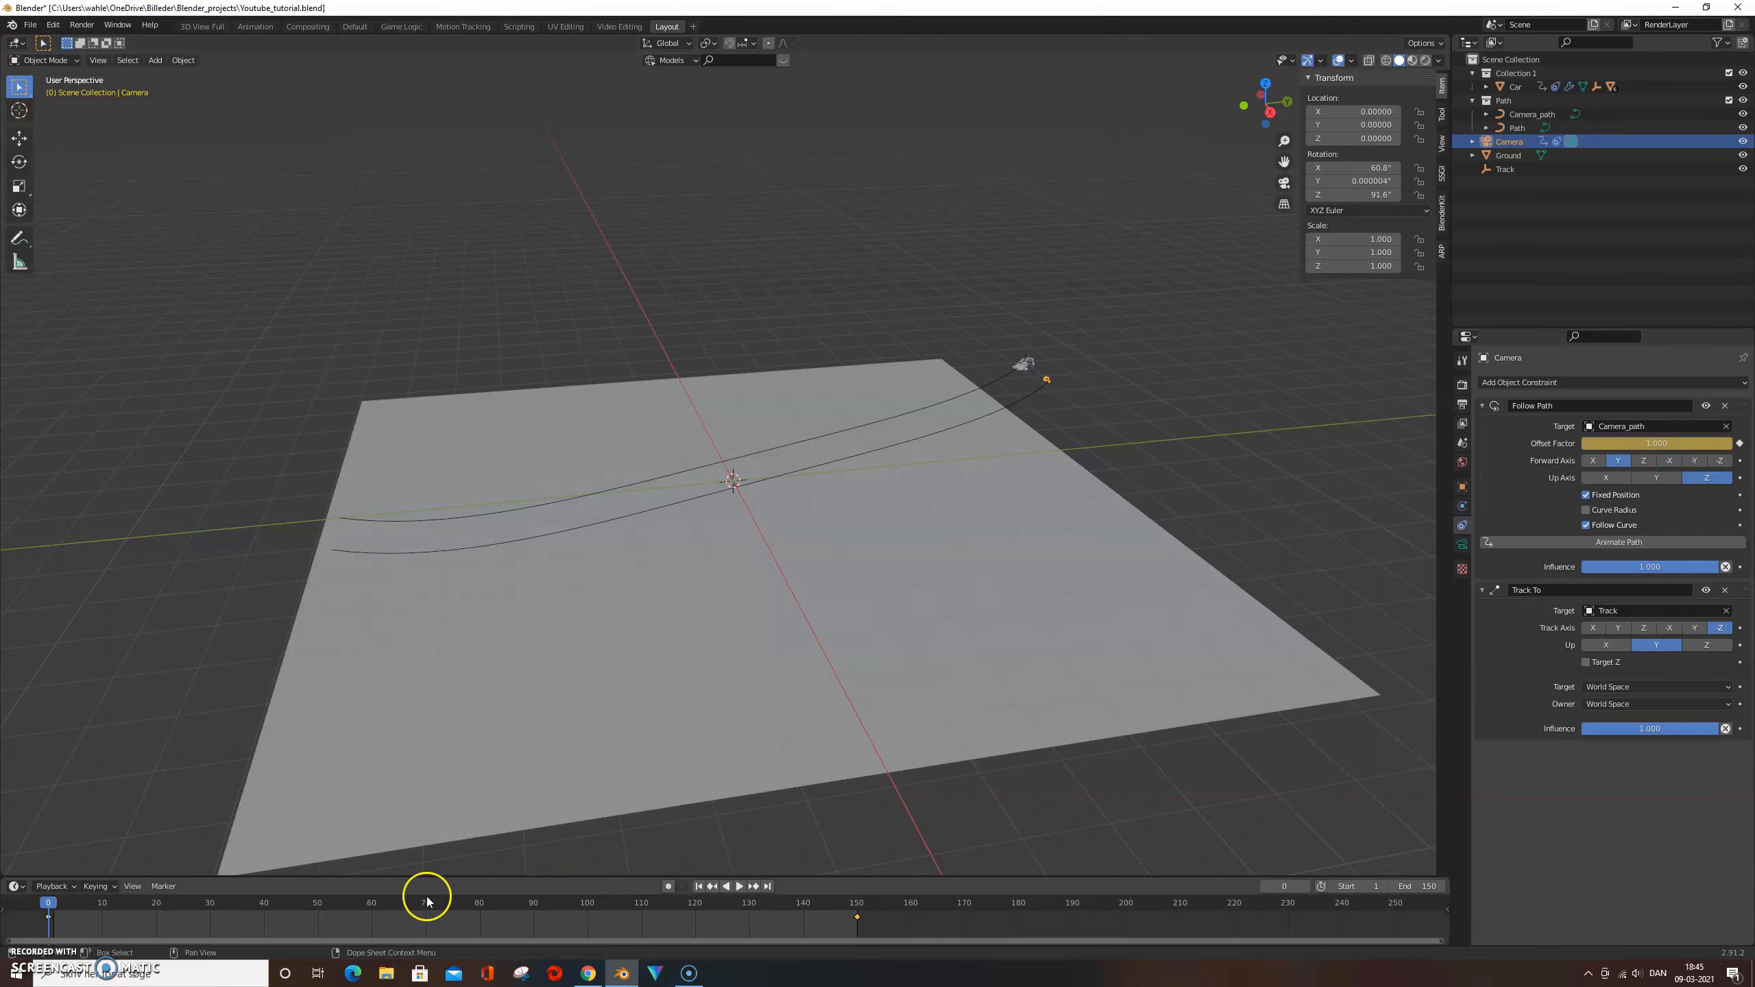
Play the animation through the camera view to check the car and camera motion
{"action": "left_click", "coordinate": [964, 299]}
{"action": "key", "text": "KP_0"}
{"action": "key", "text": "space"}
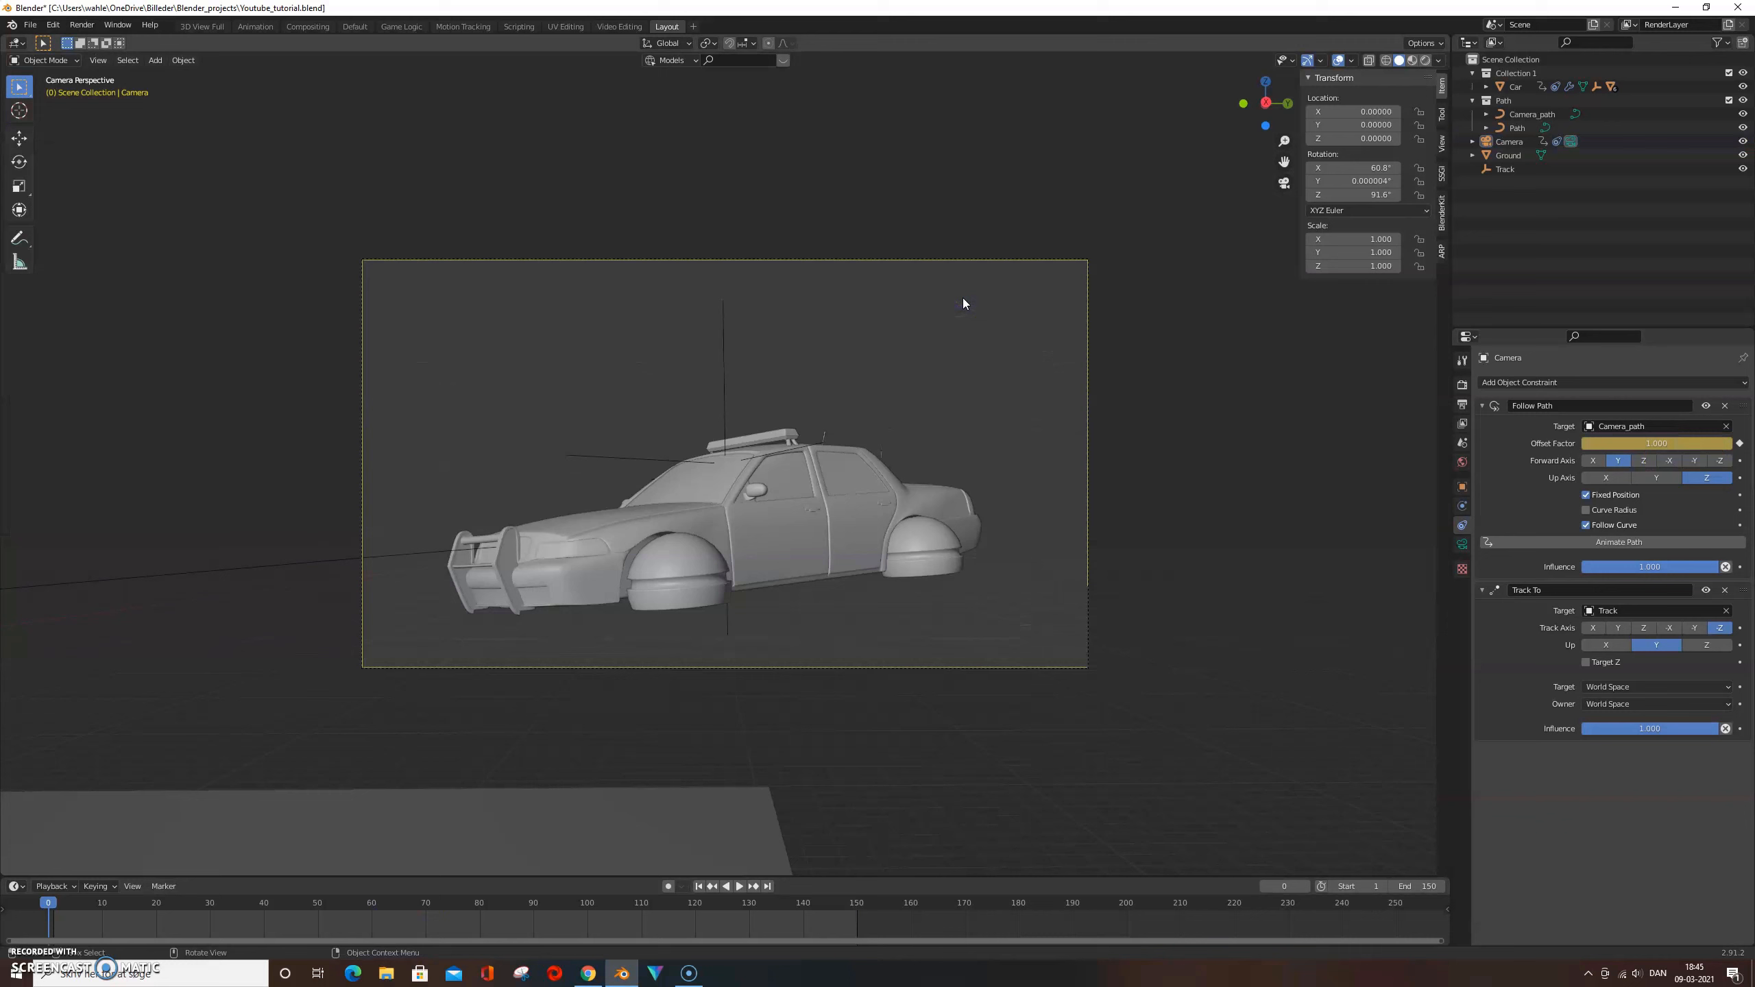
Set the Car keyframes' interpolation mode to Linear and play back the animation
{"action": "left_click", "coordinate": [756, 572]}
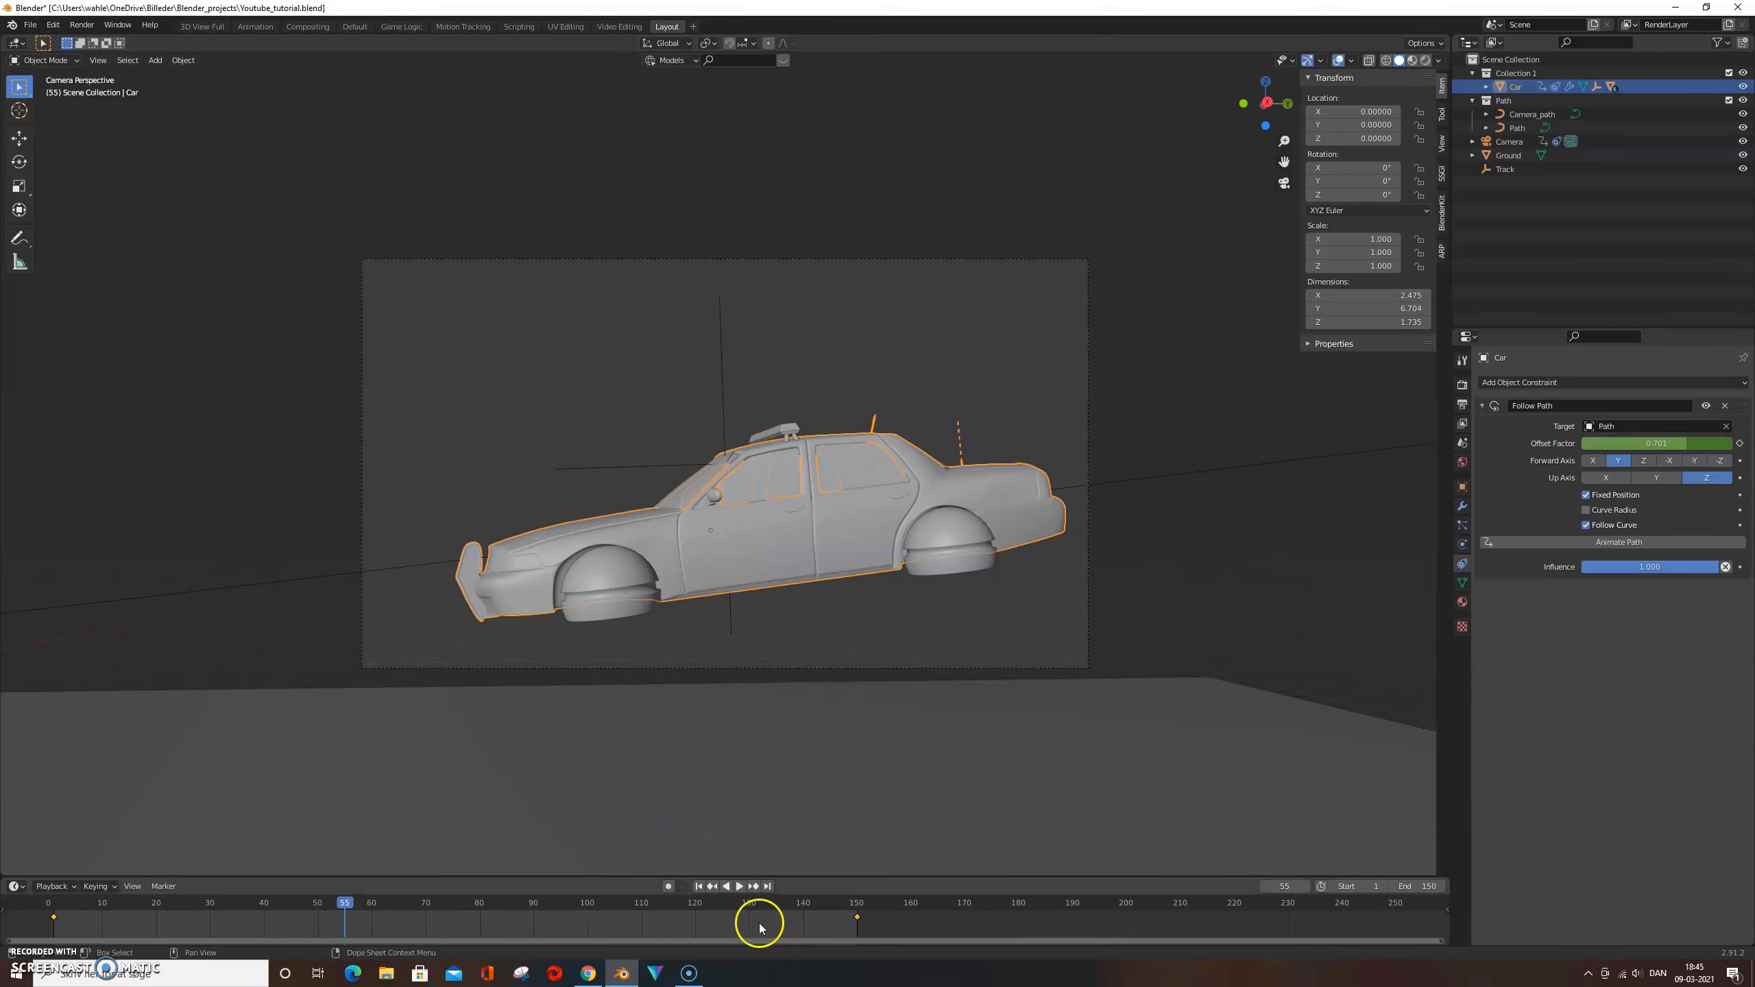
{"action": "right_click", "coordinate": [764, 924]}
{"action": "mouse_move", "coordinate": [726, 837]}
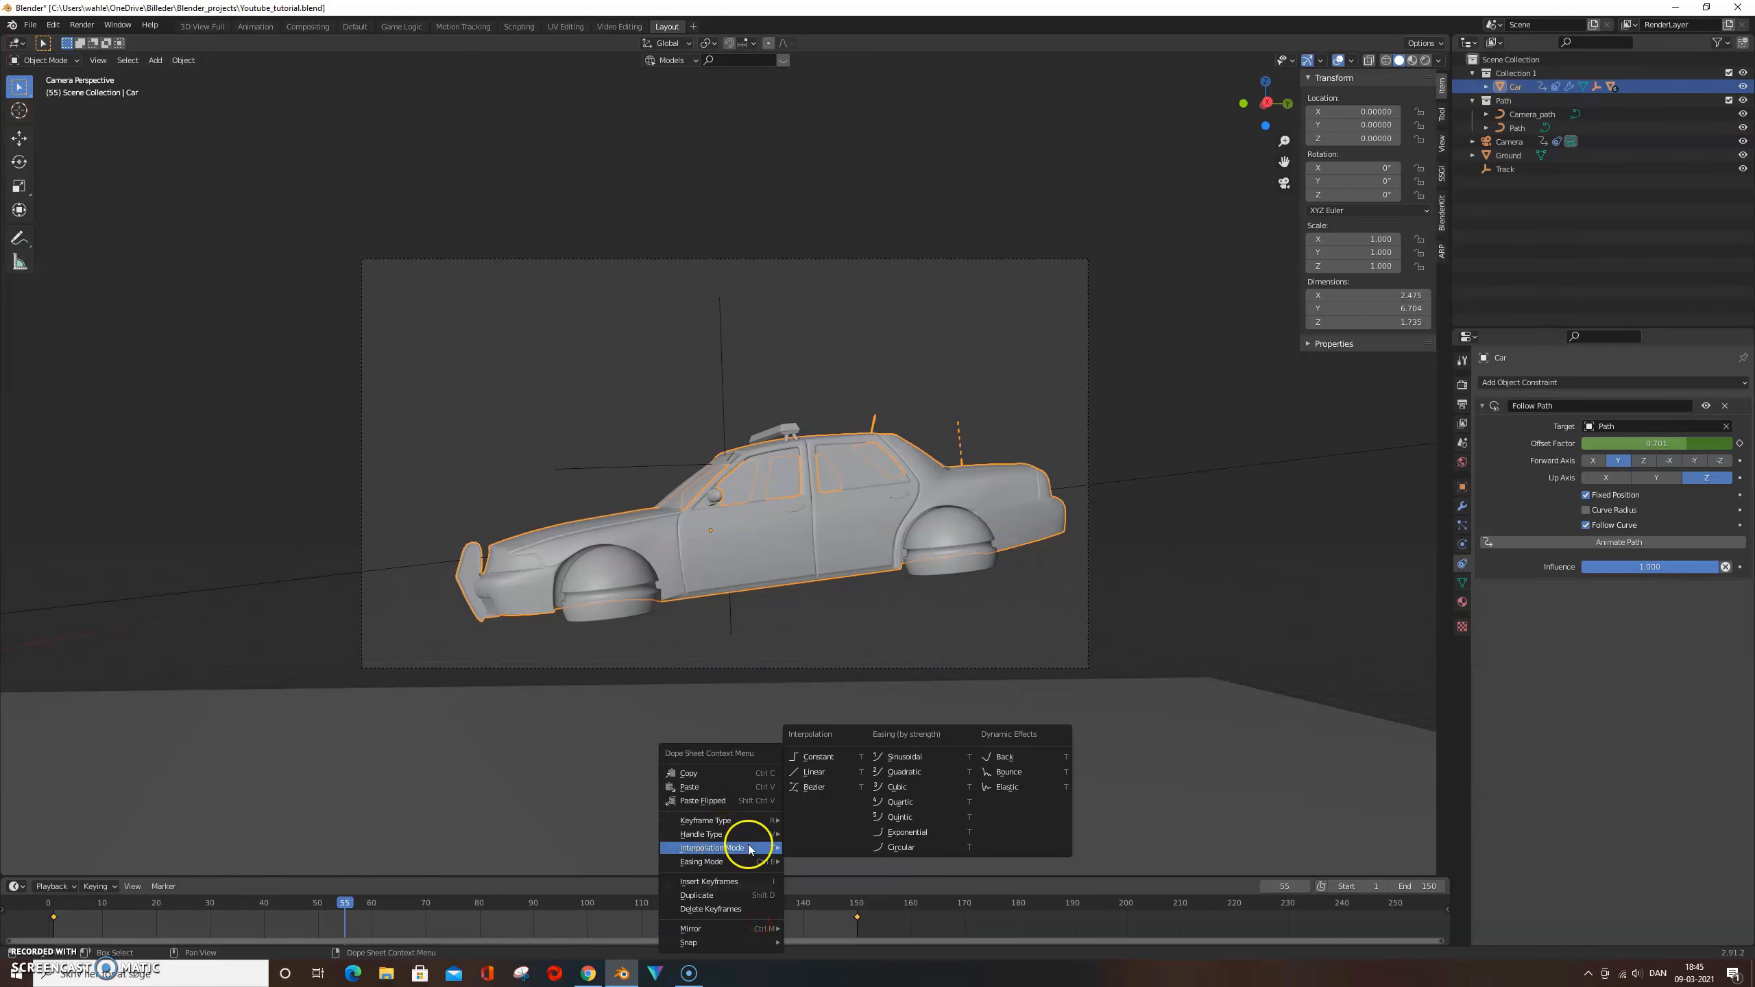
{"action": "left_click", "coordinate": [821, 776]}
{"action": "left_click", "coordinate": [955, 407]}
{"action": "key", "text": "space"}
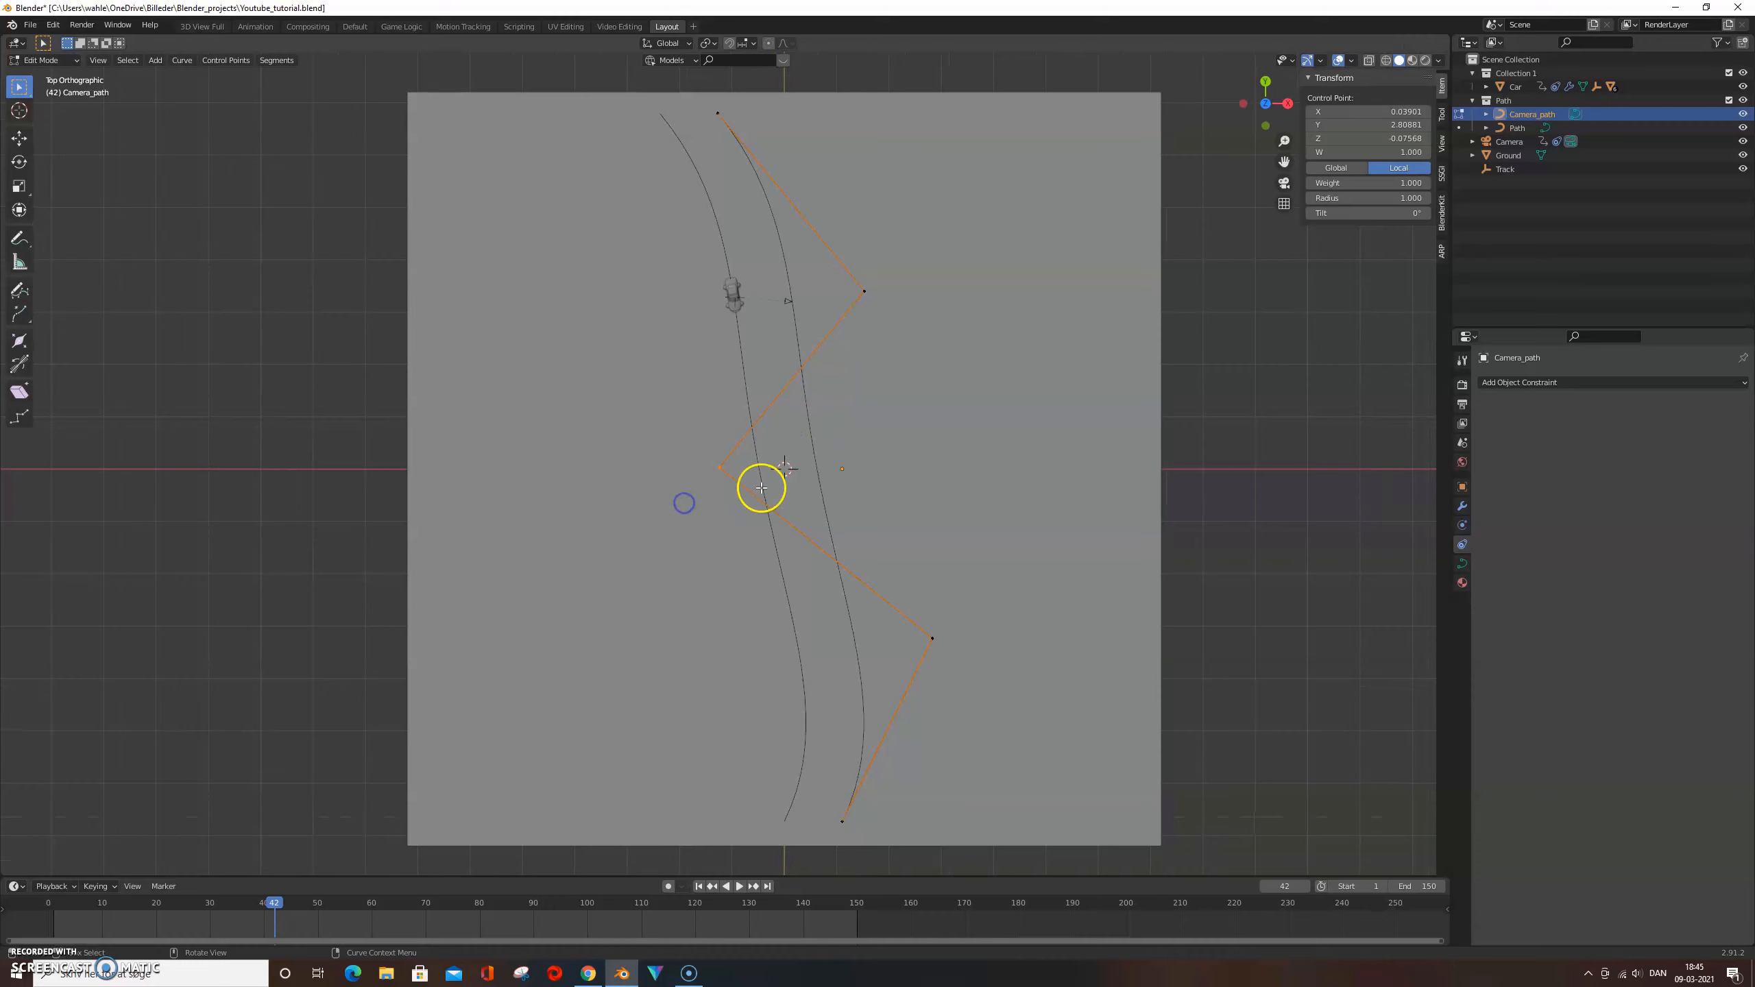
Reshape the Camera_path curve in the top view by moving its middle, second and first control points at the car's starting end
{"action": "left_click_drag", "start_coordinate": [760, 490], "coordinate": [726, 493]}
{"action": "left_click", "coordinate": [678, 494]}
{"action": "left_click", "coordinate": [852, 306]}
{"action": "key", "text": "g"}
{"action": "left_click", "coordinate": [859, 403]}
{"action": "left_click", "coordinate": [711, 125]}
{"action": "key", "text": "g"}
{"action": "left_click", "coordinate": [717, 172]}
Subdivide the Ground mesh repeatedly in Edit Mode into a dense grid
{"action": "middle_click_drag", "start_coordinate": [850, 457], "coordinate": [752, 377]}
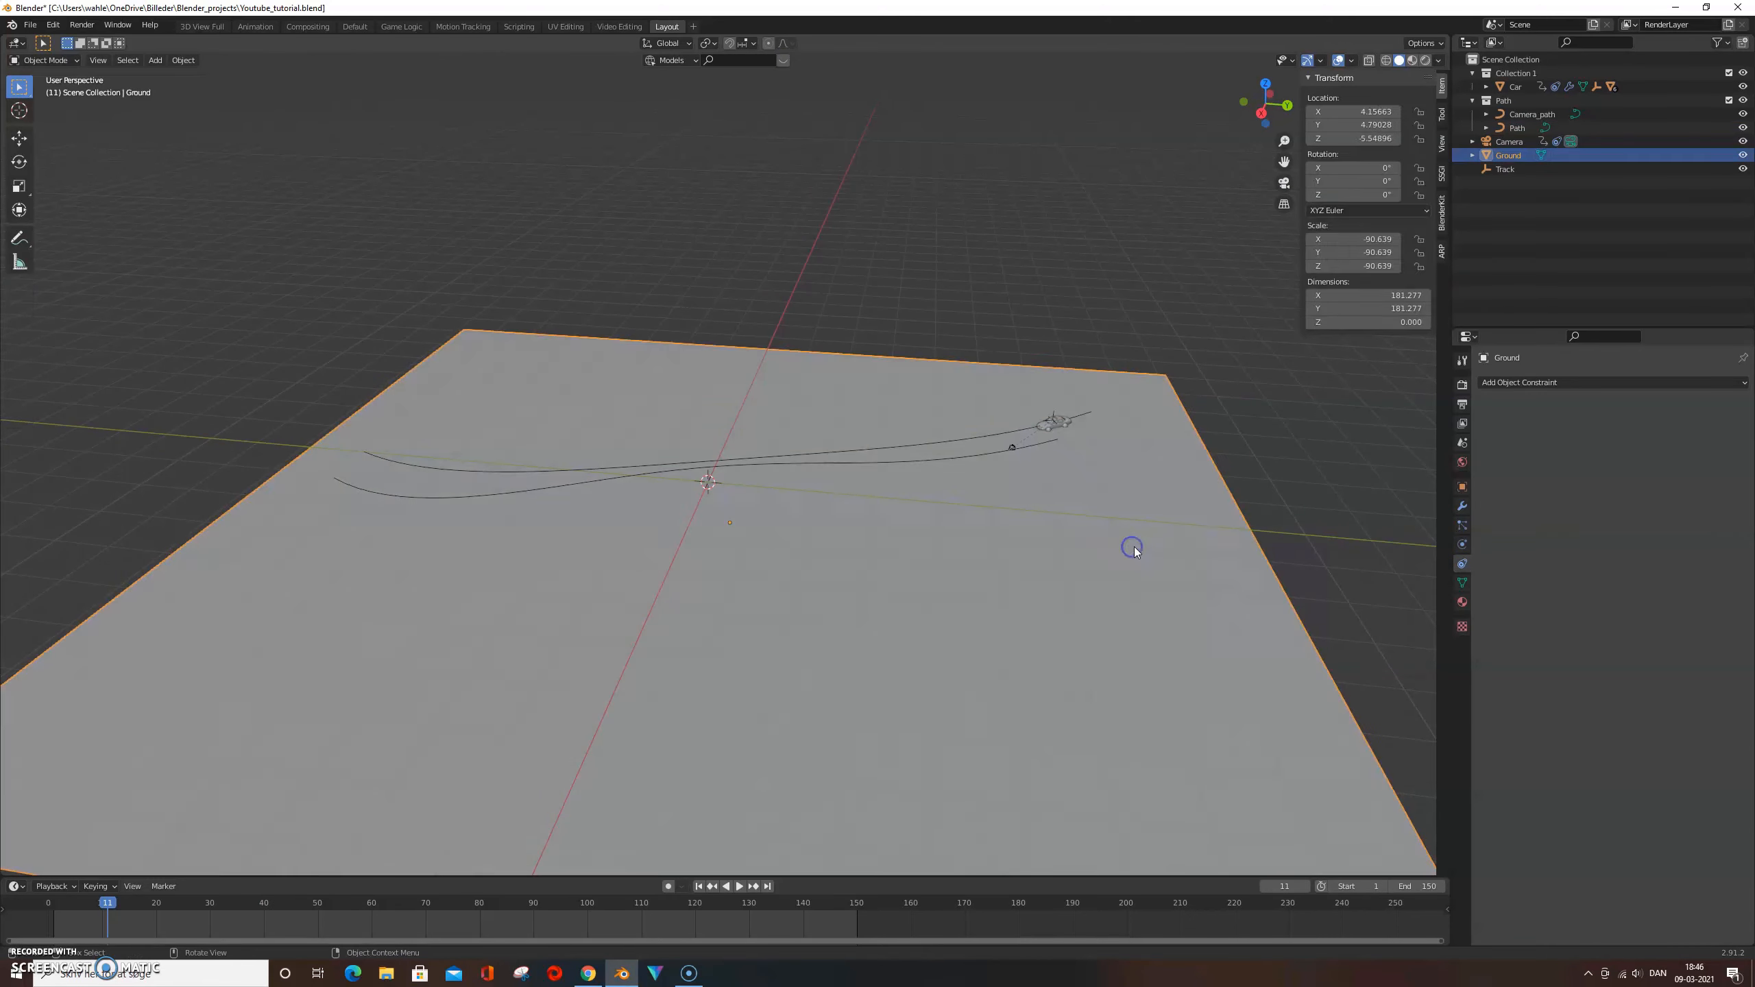
{"action": "key", "text": "Tab"}
{"action": "right_click", "coordinate": [1133, 548]}
{"action": "left_click", "coordinate": [1133, 550]}
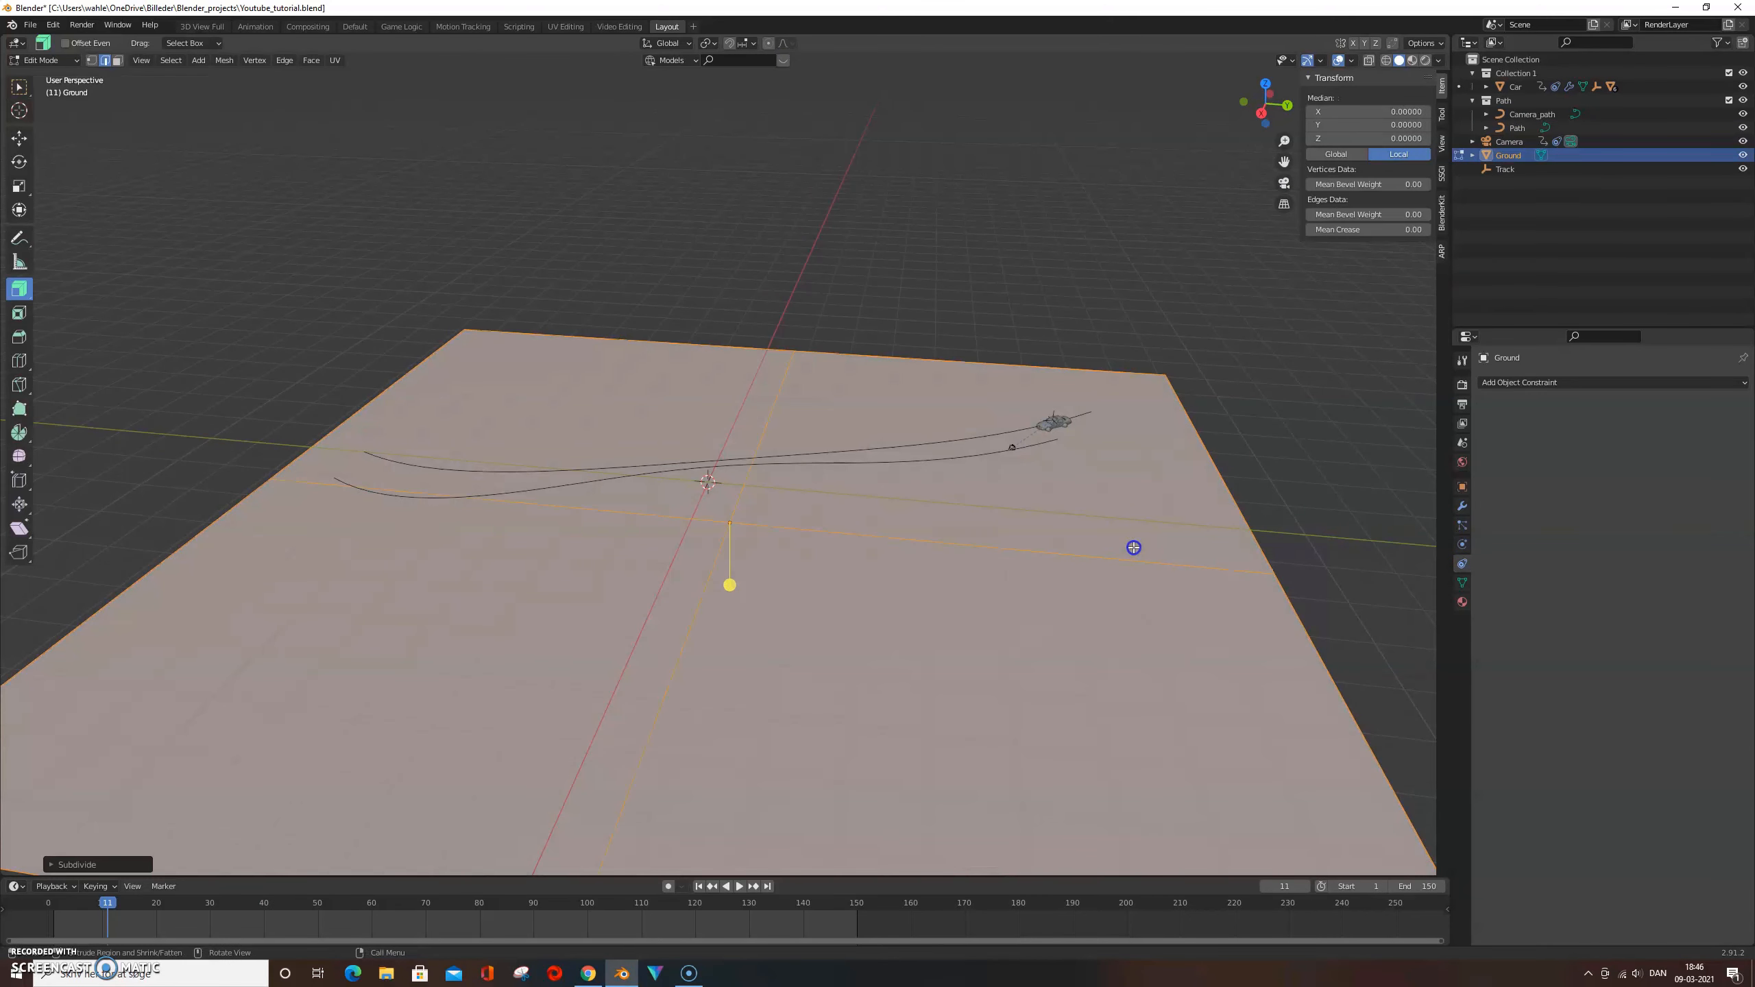
{"action": "right_click", "coordinate": [1133, 547]}
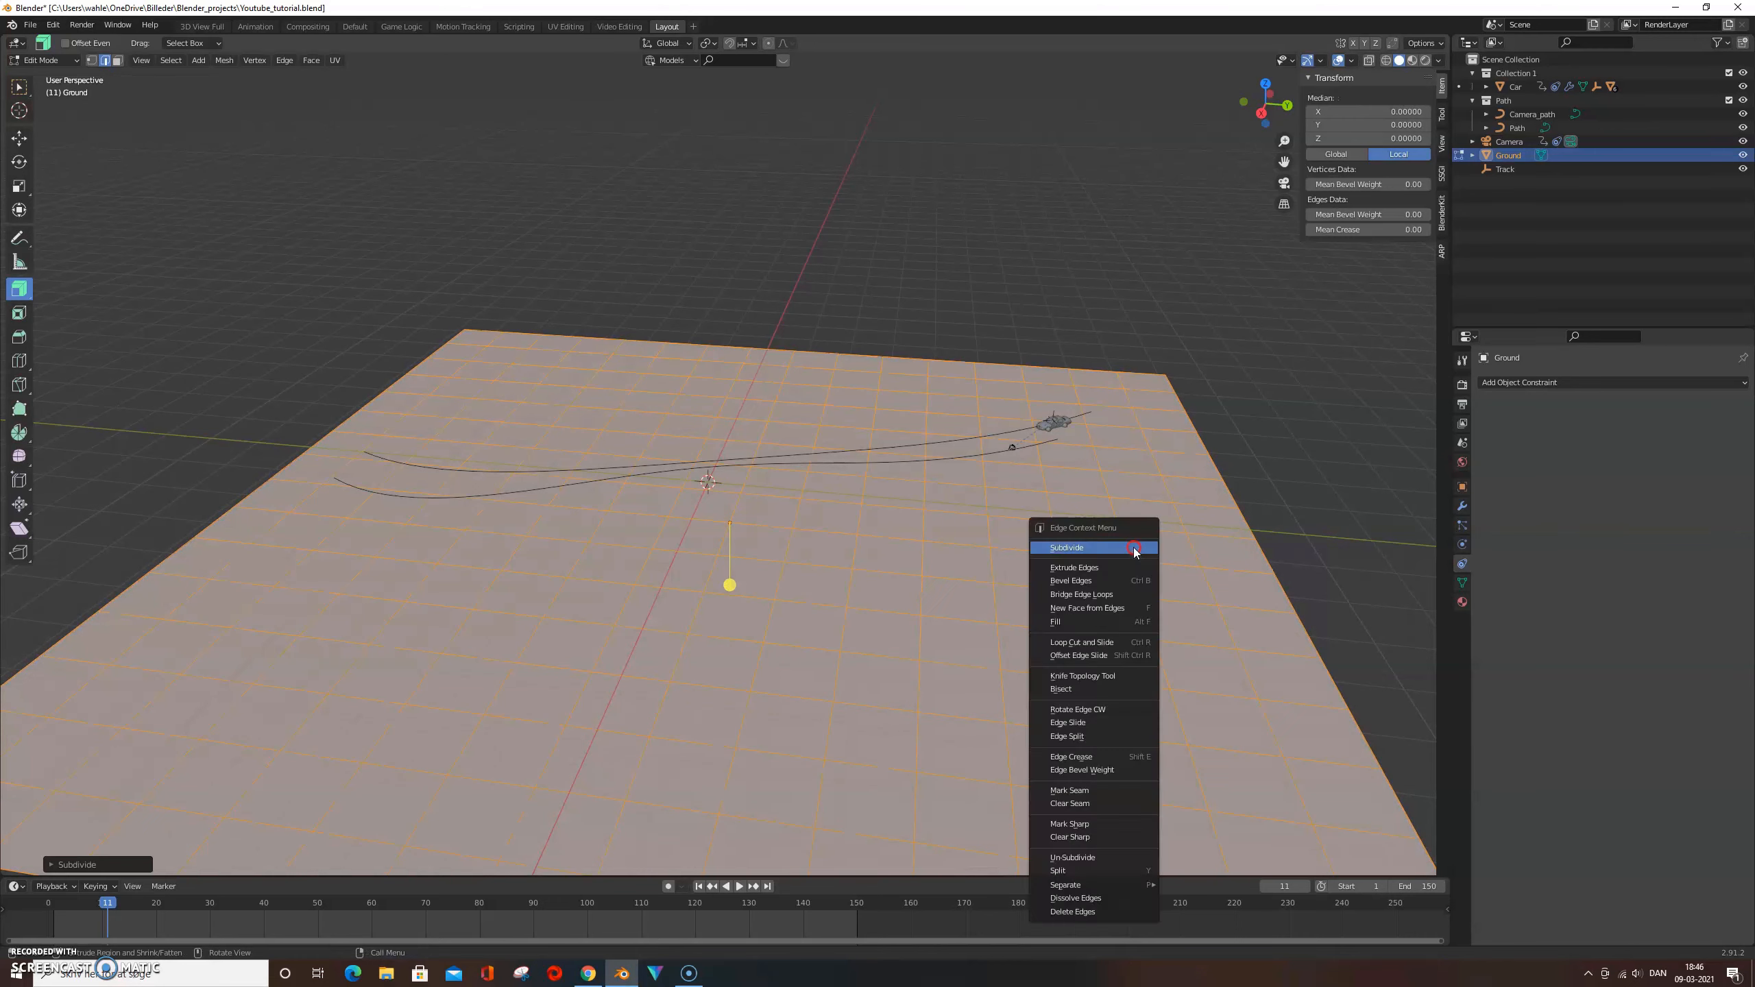
{"action": "left_click", "coordinate": [1133, 550]}
Sculpt hills on the Ground around the two paths using the Draw brush with a 157 px radius
{"action": "scroll", "coordinate": [911, 604], "scroll_direction": "down", "scroll_amount": 2}
{"action": "mouse_move", "coordinate": [1088, 531]}
{"action": "middle_mouse_down"}
{"action": "mouse_move", "coordinate": [1136, 580]}
{"action": "mouse_move", "coordinate": [1170, 533]}
{"action": "middle_mouse_up"}
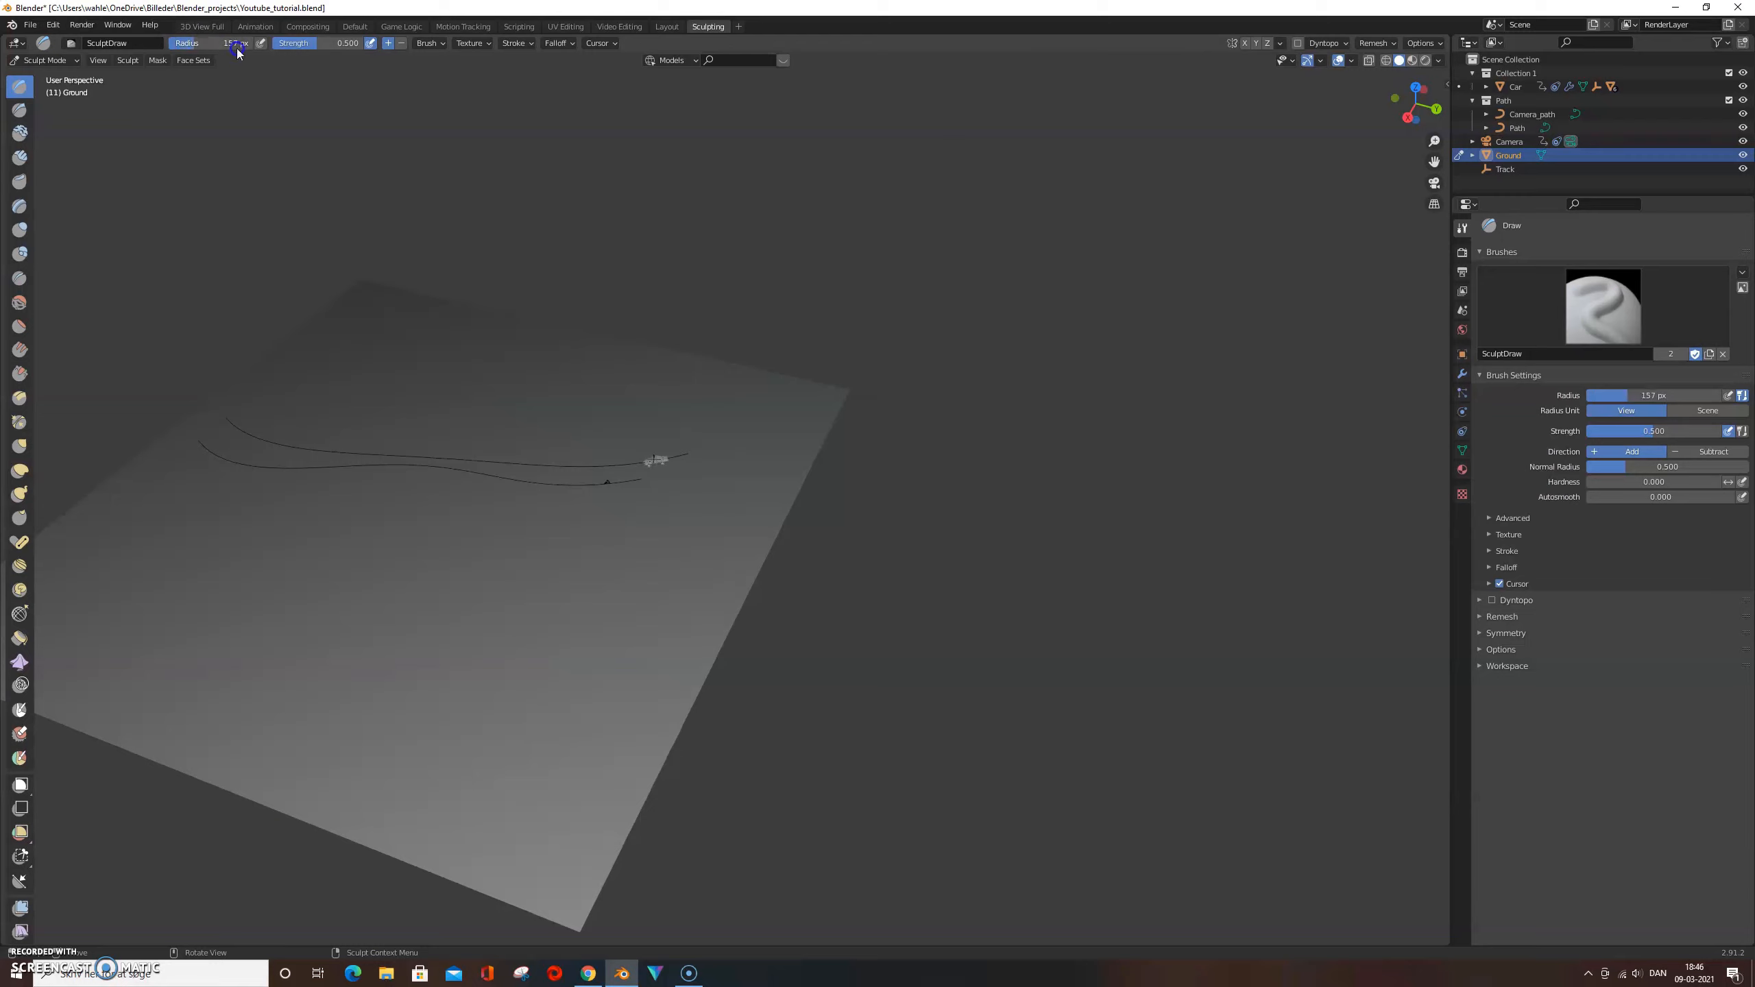
{"action": "mouse_move", "coordinate": [720, 392]}
{"action": "left_mouse_down"}
{"action": "mouse_move", "coordinate": [468, 328]}
{"action": "mouse_move", "coordinate": [415, 333]}
{"action": "mouse_move", "coordinate": [776, 408]}
{"action": "mouse_move", "coordinate": [787, 478]}
{"action": "mouse_move", "coordinate": [732, 551]}
{"action": "mouse_move", "coordinate": [654, 584]}
{"action": "mouse_move", "coordinate": [576, 580]}
{"action": "left_mouse_up"}
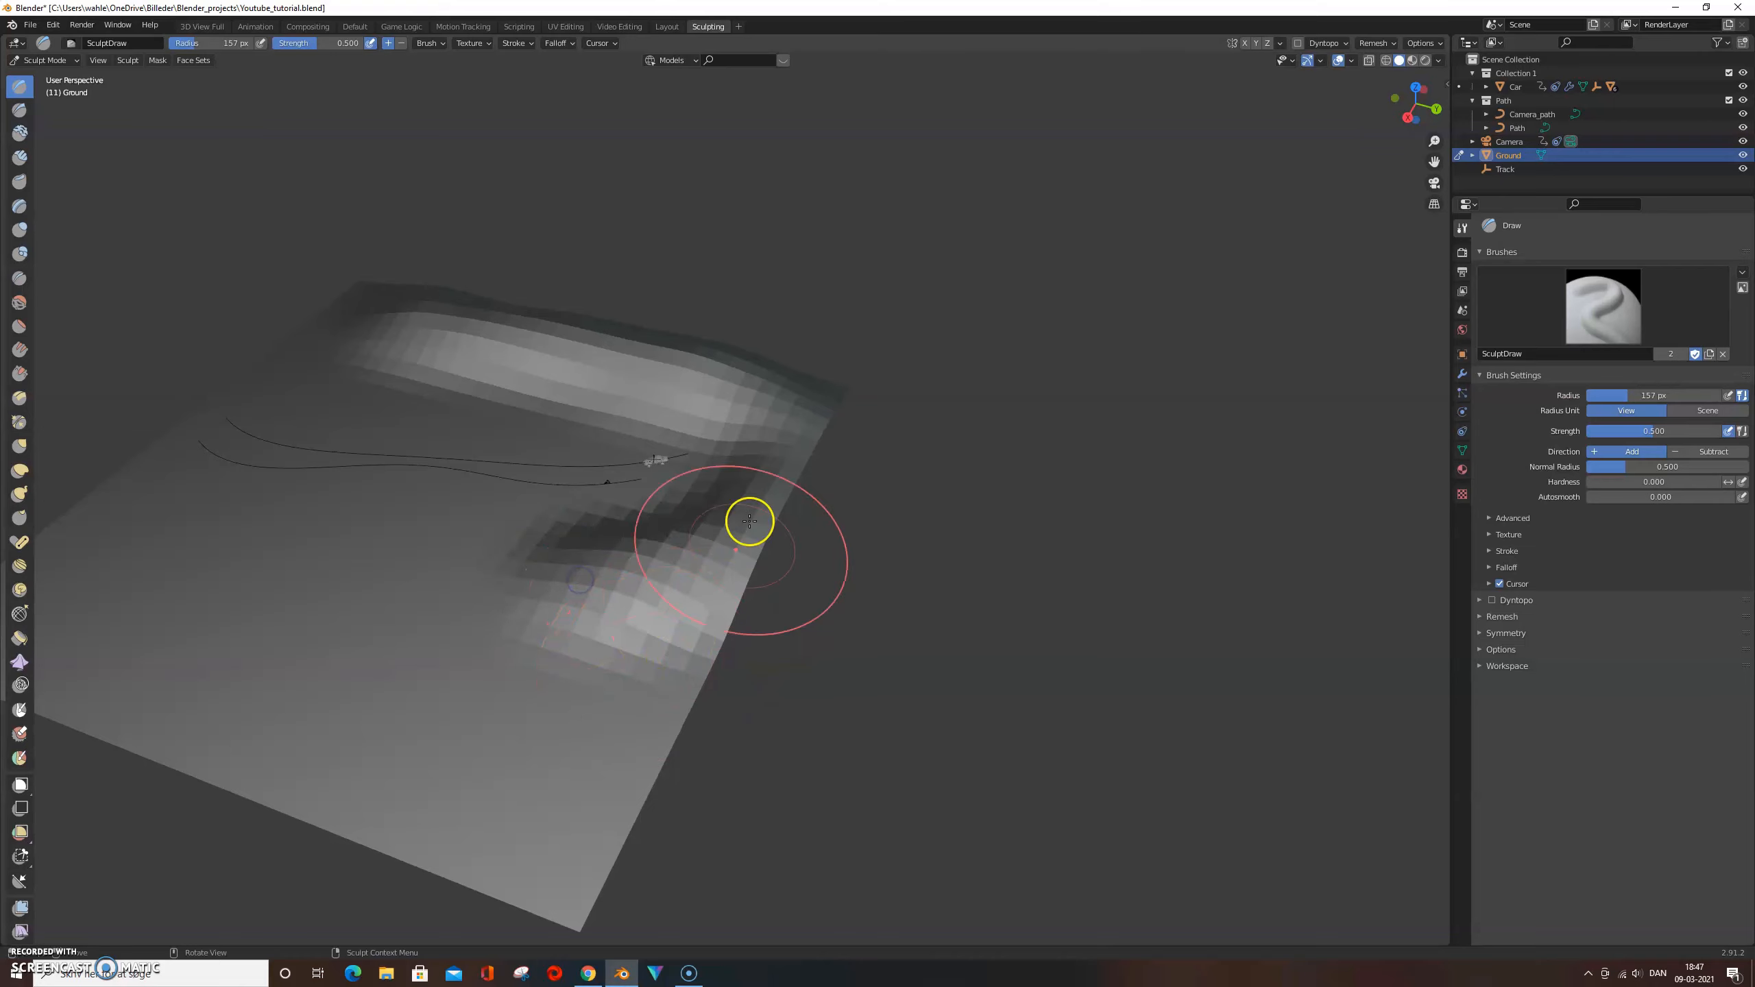
{"action": "middle_click_drag", "start_coordinate": [443, 384], "coordinate": [823, 588]}
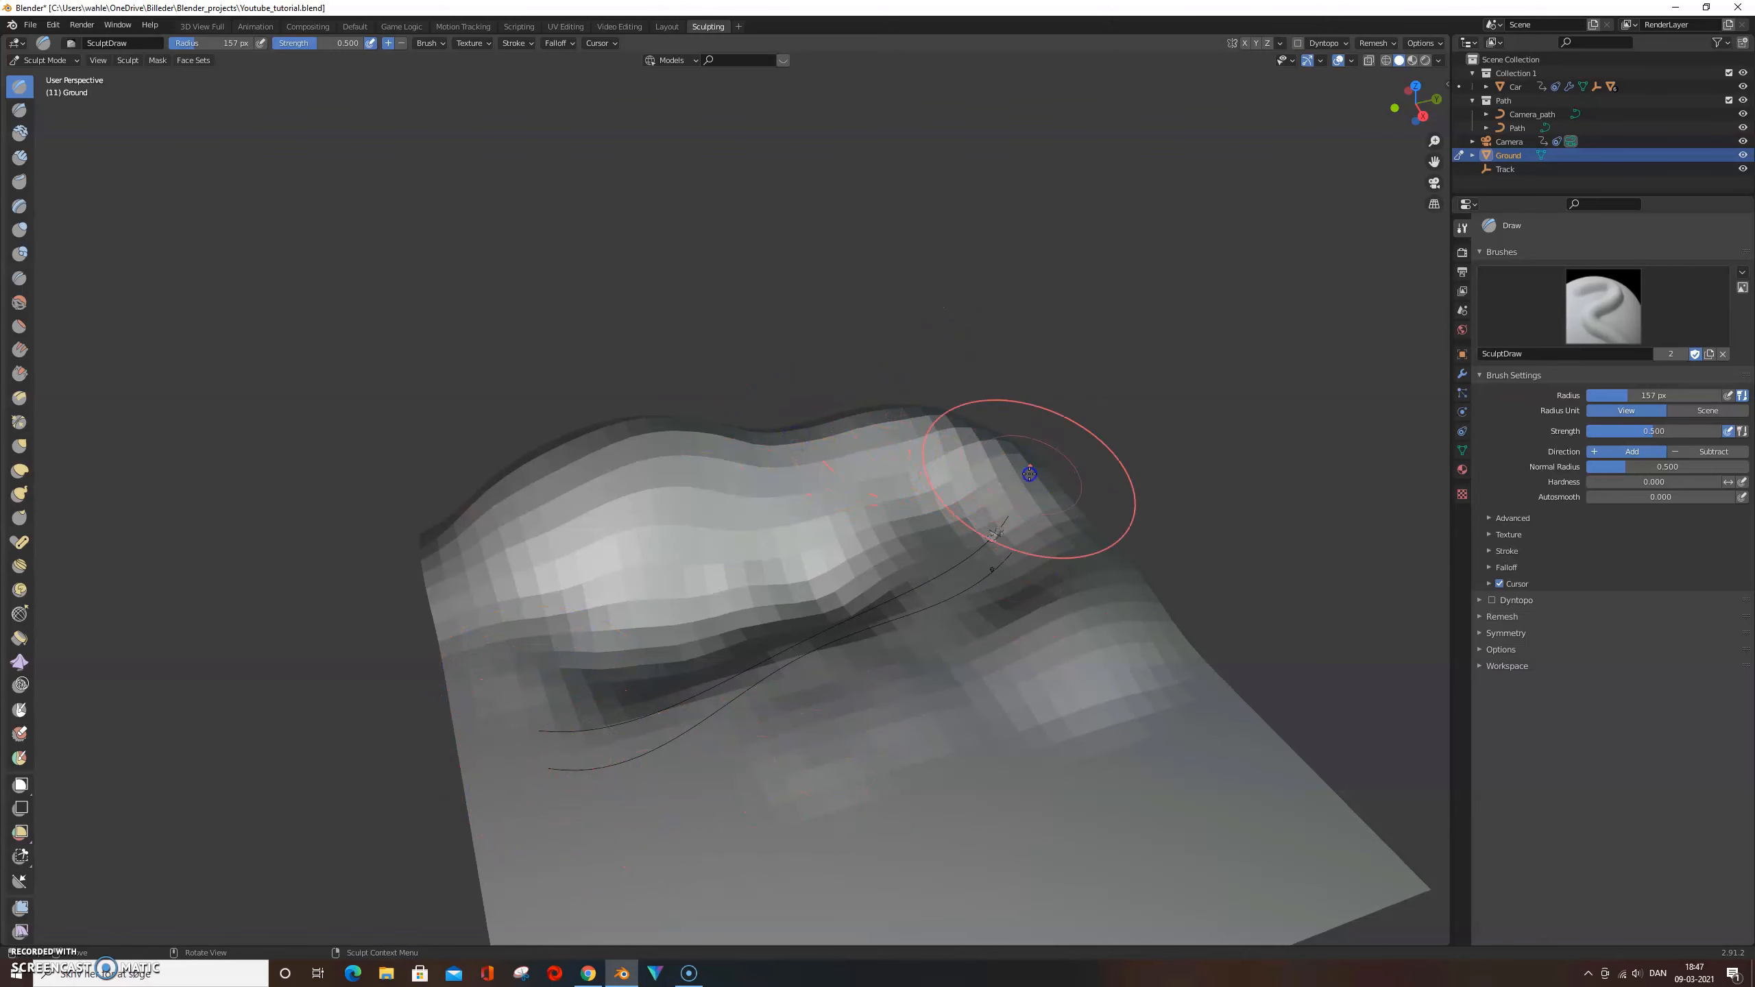
{"action": "left_click", "coordinate": [1071, 551]}
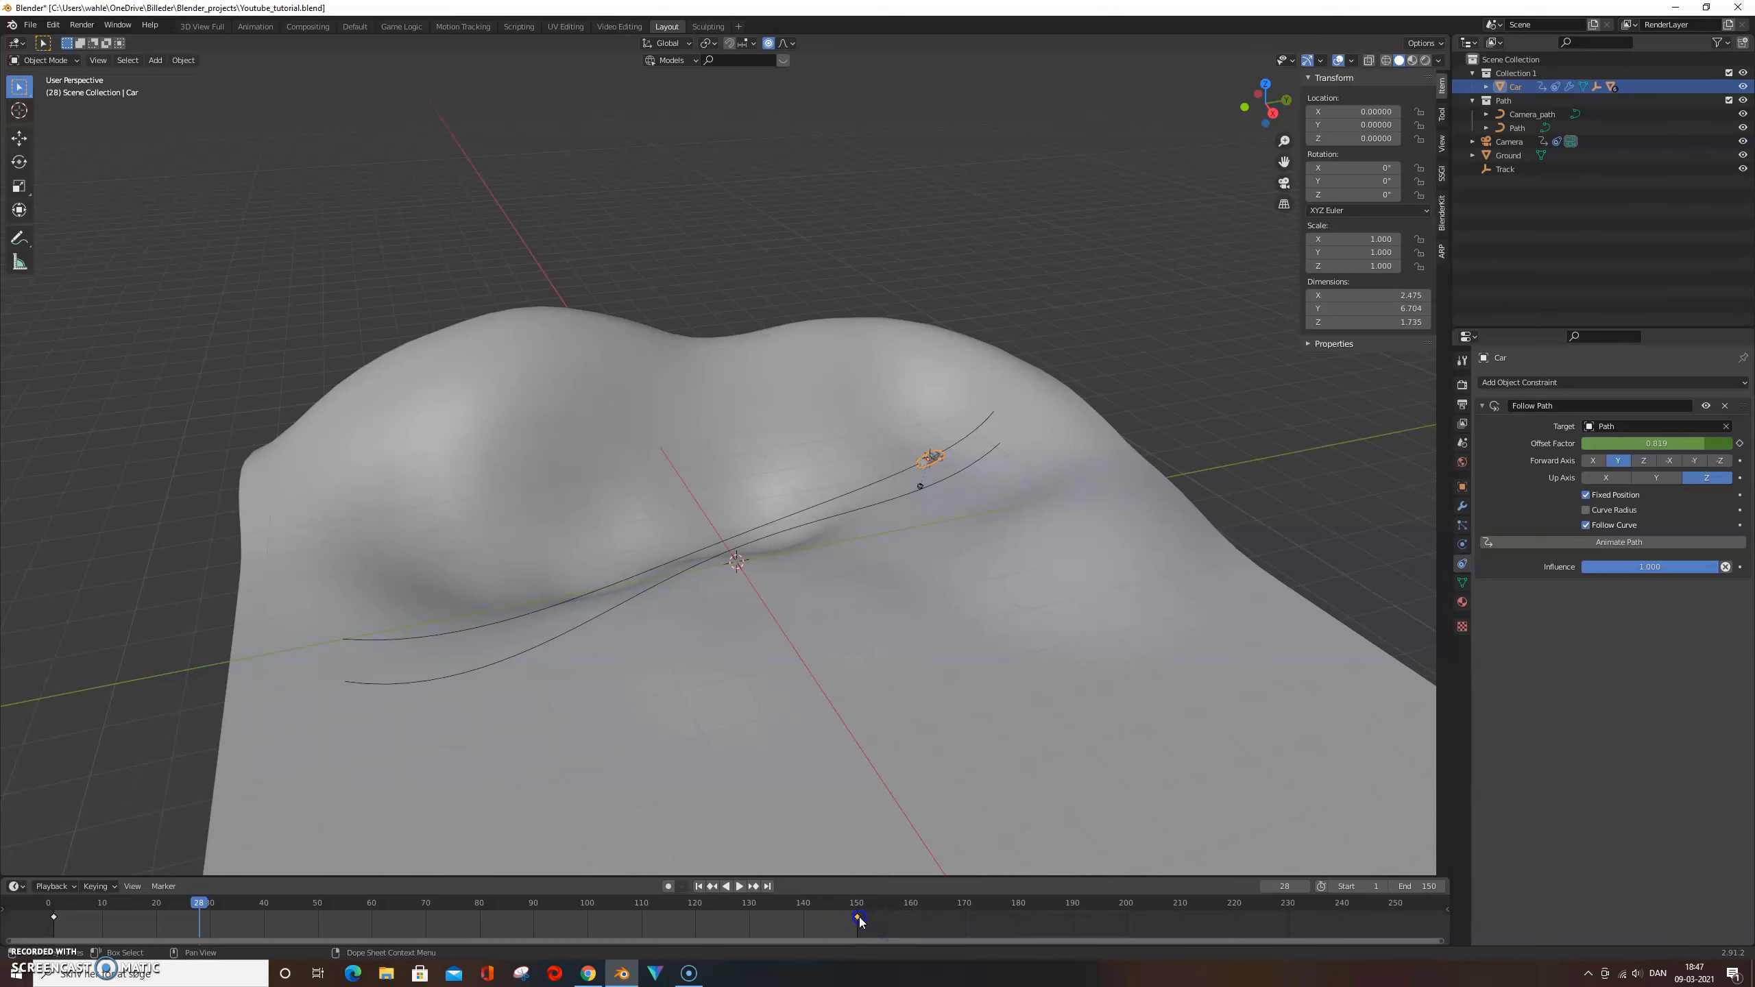
Move the Car's last keyframe to frame 160 and preview the animation through the camera
{"action": "left_click_drag", "start_coordinate": [860, 920], "coordinate": [911, 926]}
{"action": "key", "text": "space"}
{"action": "key", "text": "KP_0"}
{"action": "left_click", "coordinate": [1002, 454]}
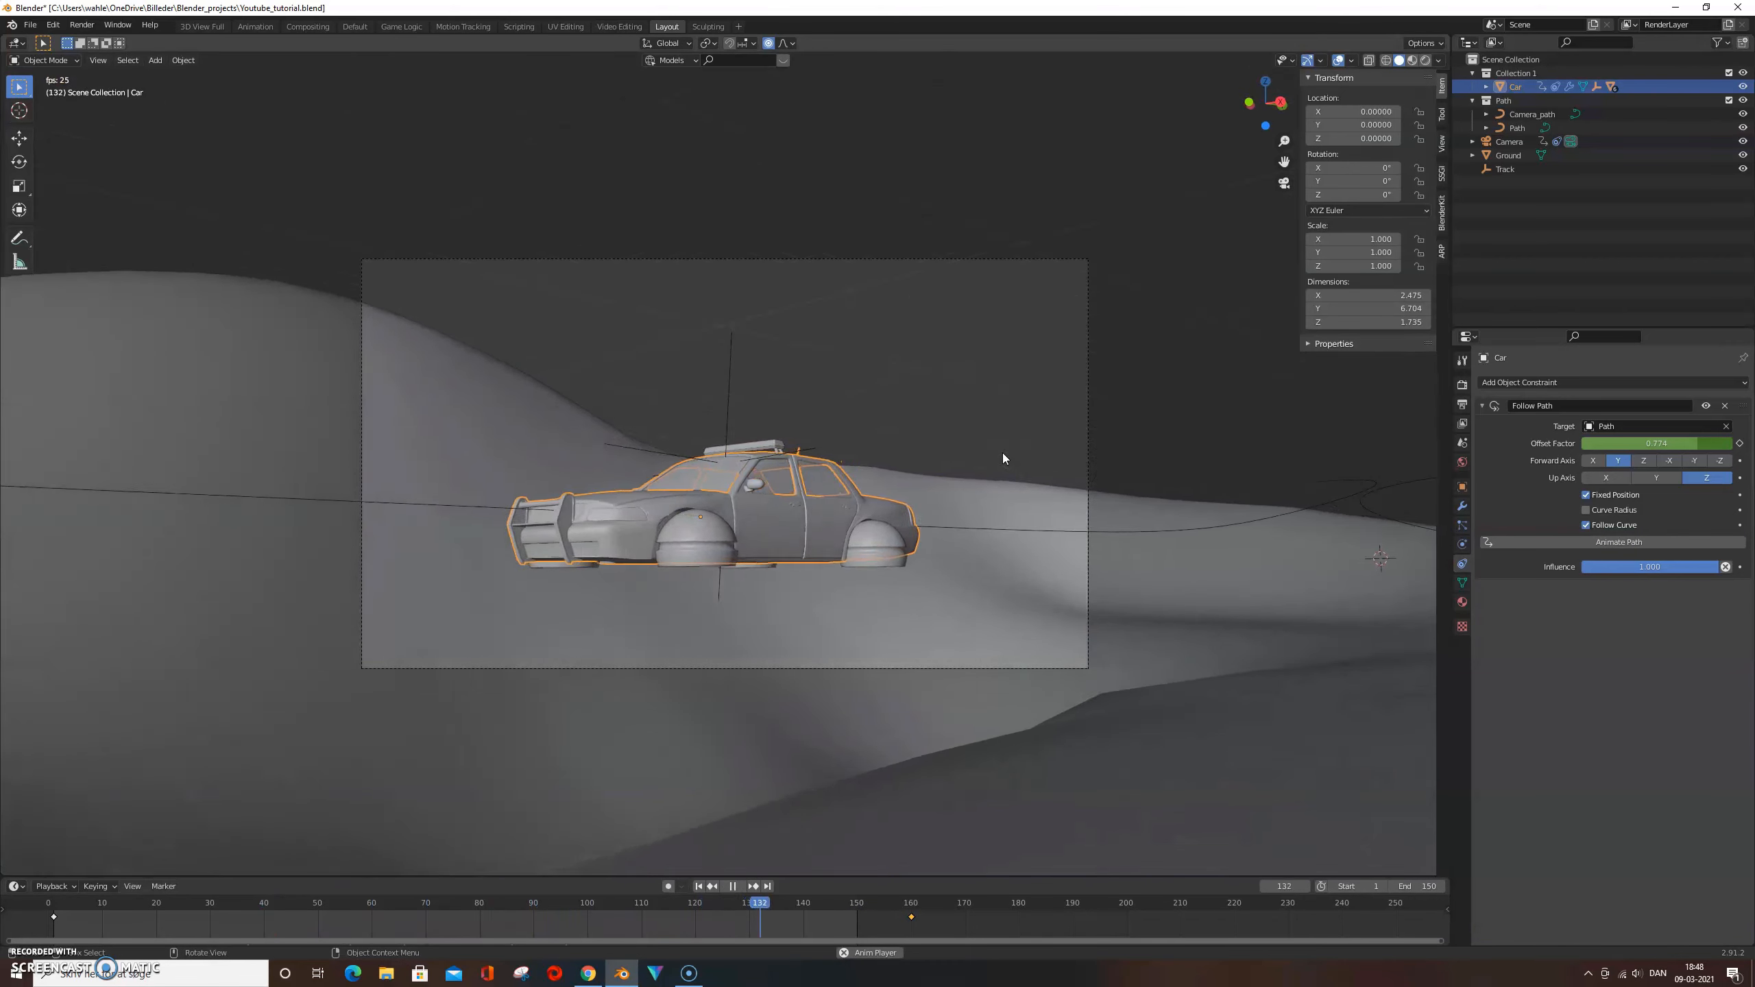
{"action": "key", "text": "space"}
Insert a Location, Rotation & Scale keyframe on the Track empty at frame 1
{"action": "left_click", "coordinate": [722, 366]}
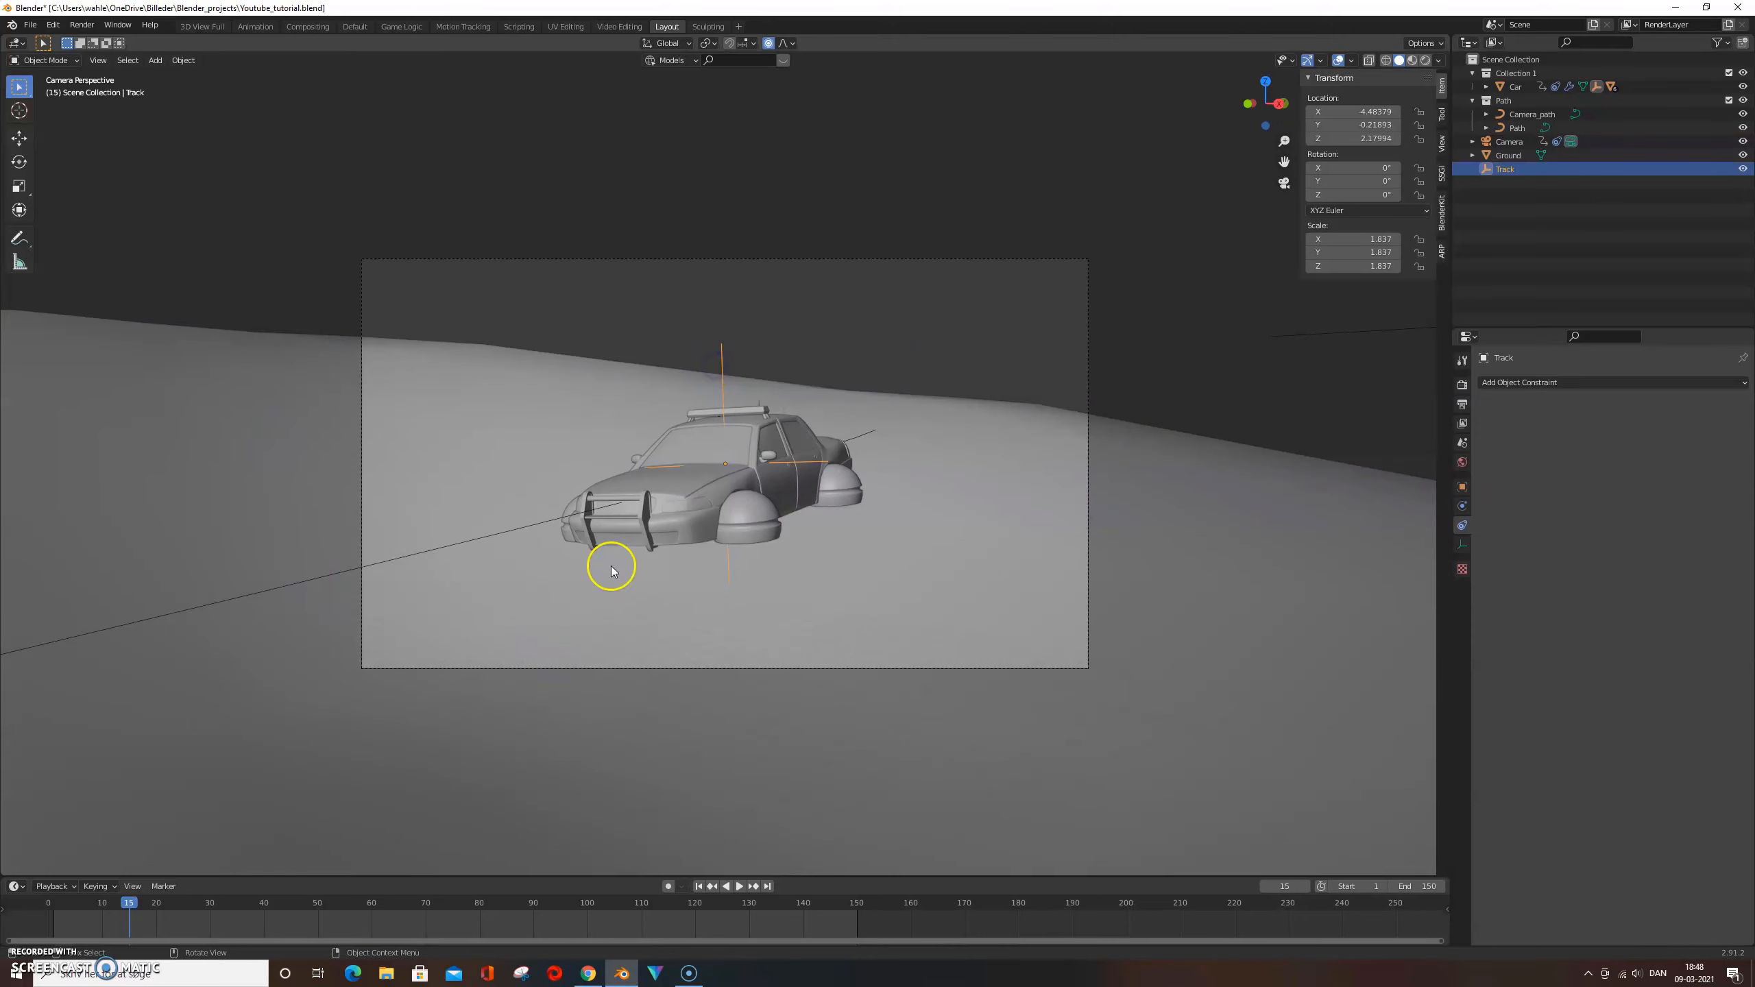
{"action": "left_click_drag", "start_coordinate": [129, 902], "coordinate": [55, 922]}
{"action": "key", "text": "space"}
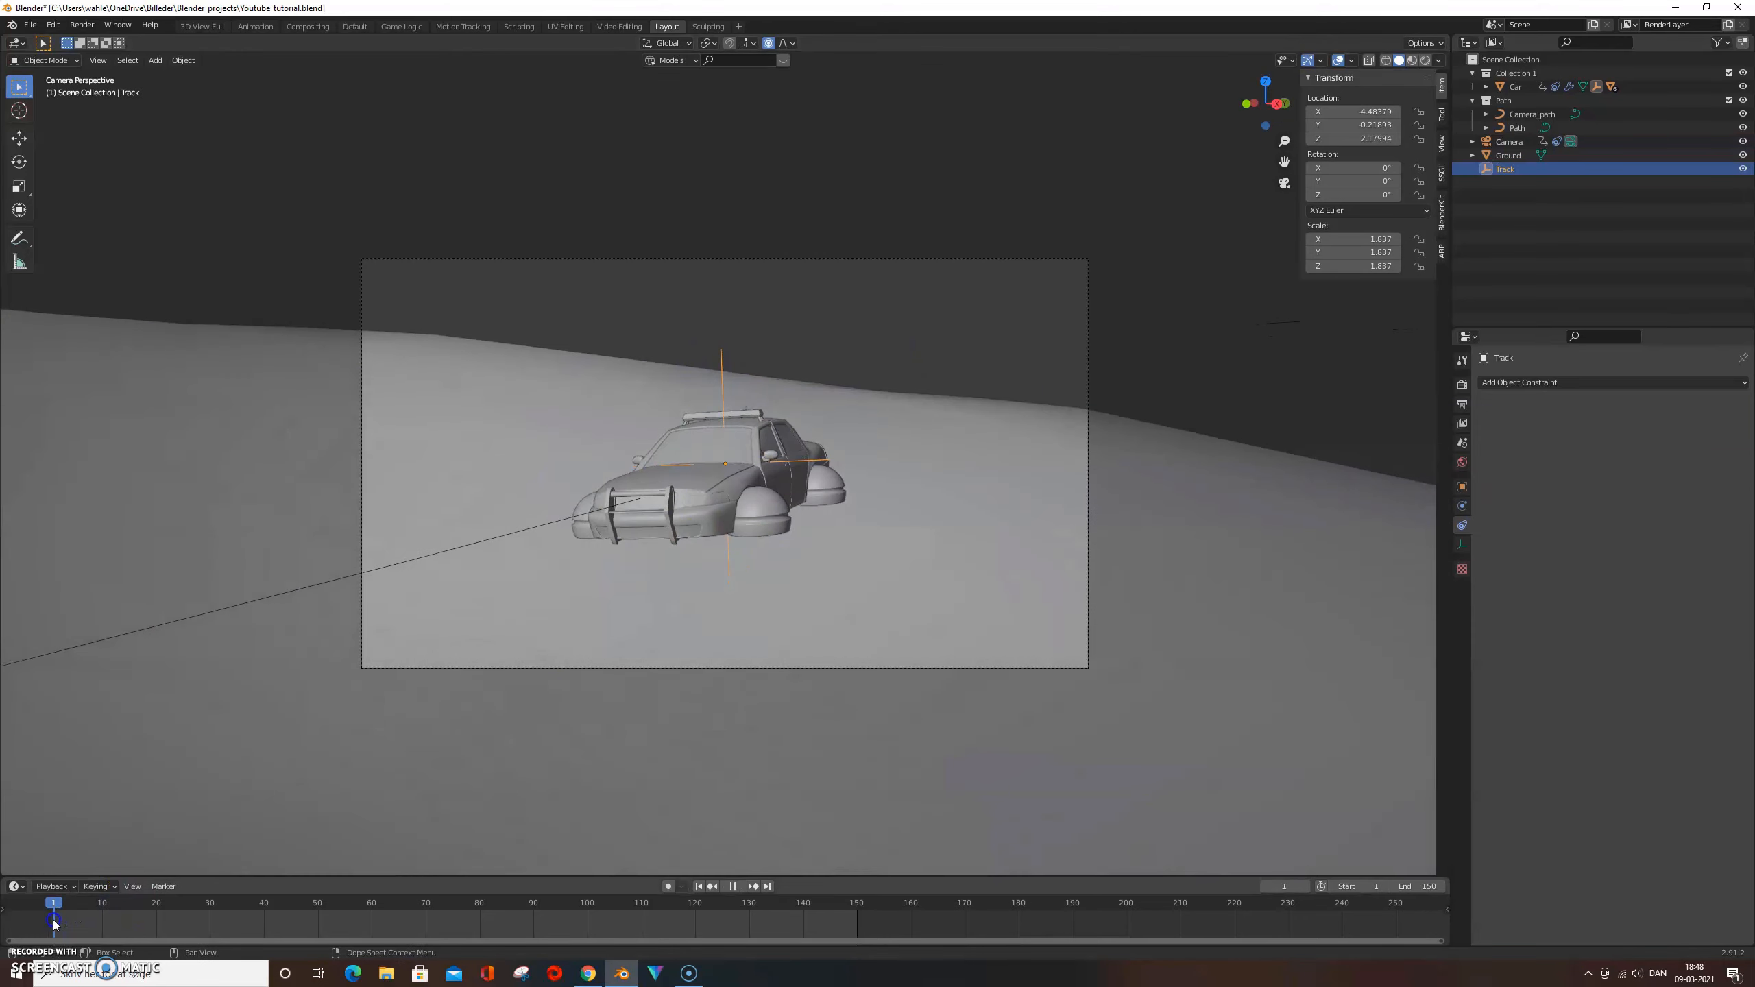
{"action": "key", "text": "i"}
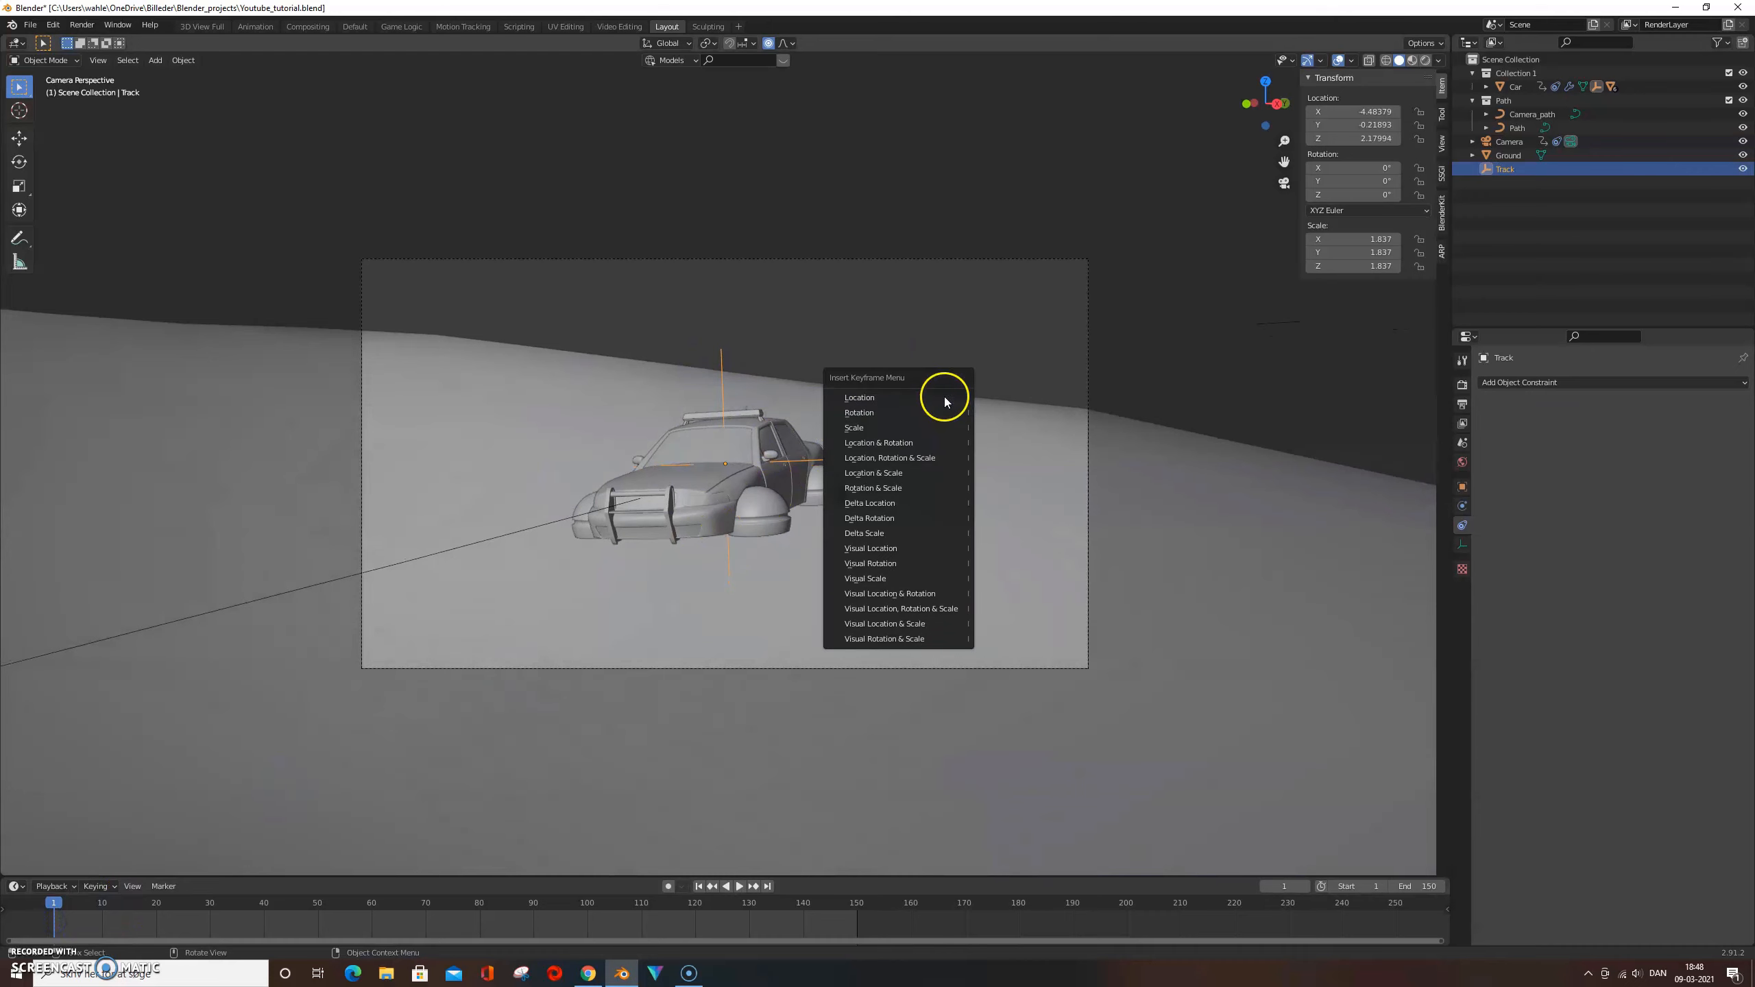
{"action": "left_click", "coordinate": [920, 456]}
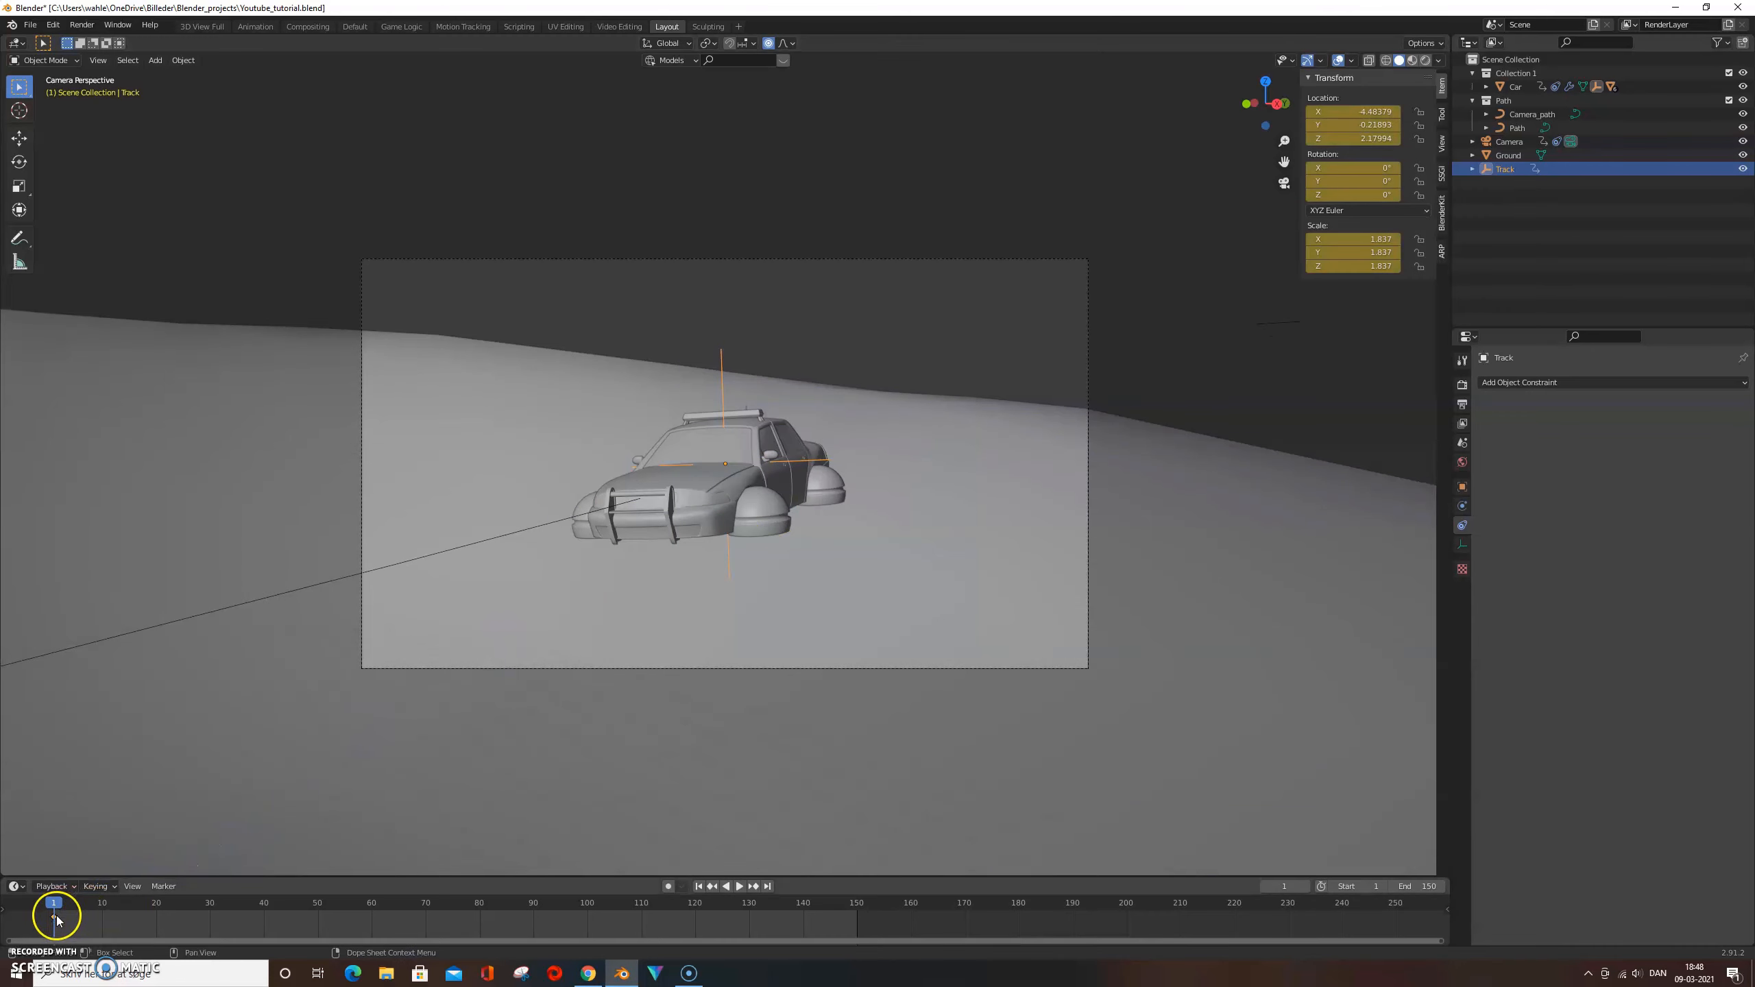
Insert a Location, Rotation & Scale keyframe on the Track empty at frame 150
{"action": "left_click_drag", "start_coordinate": [57, 920], "coordinate": [857, 933]}
{"action": "key", "text": "i"}
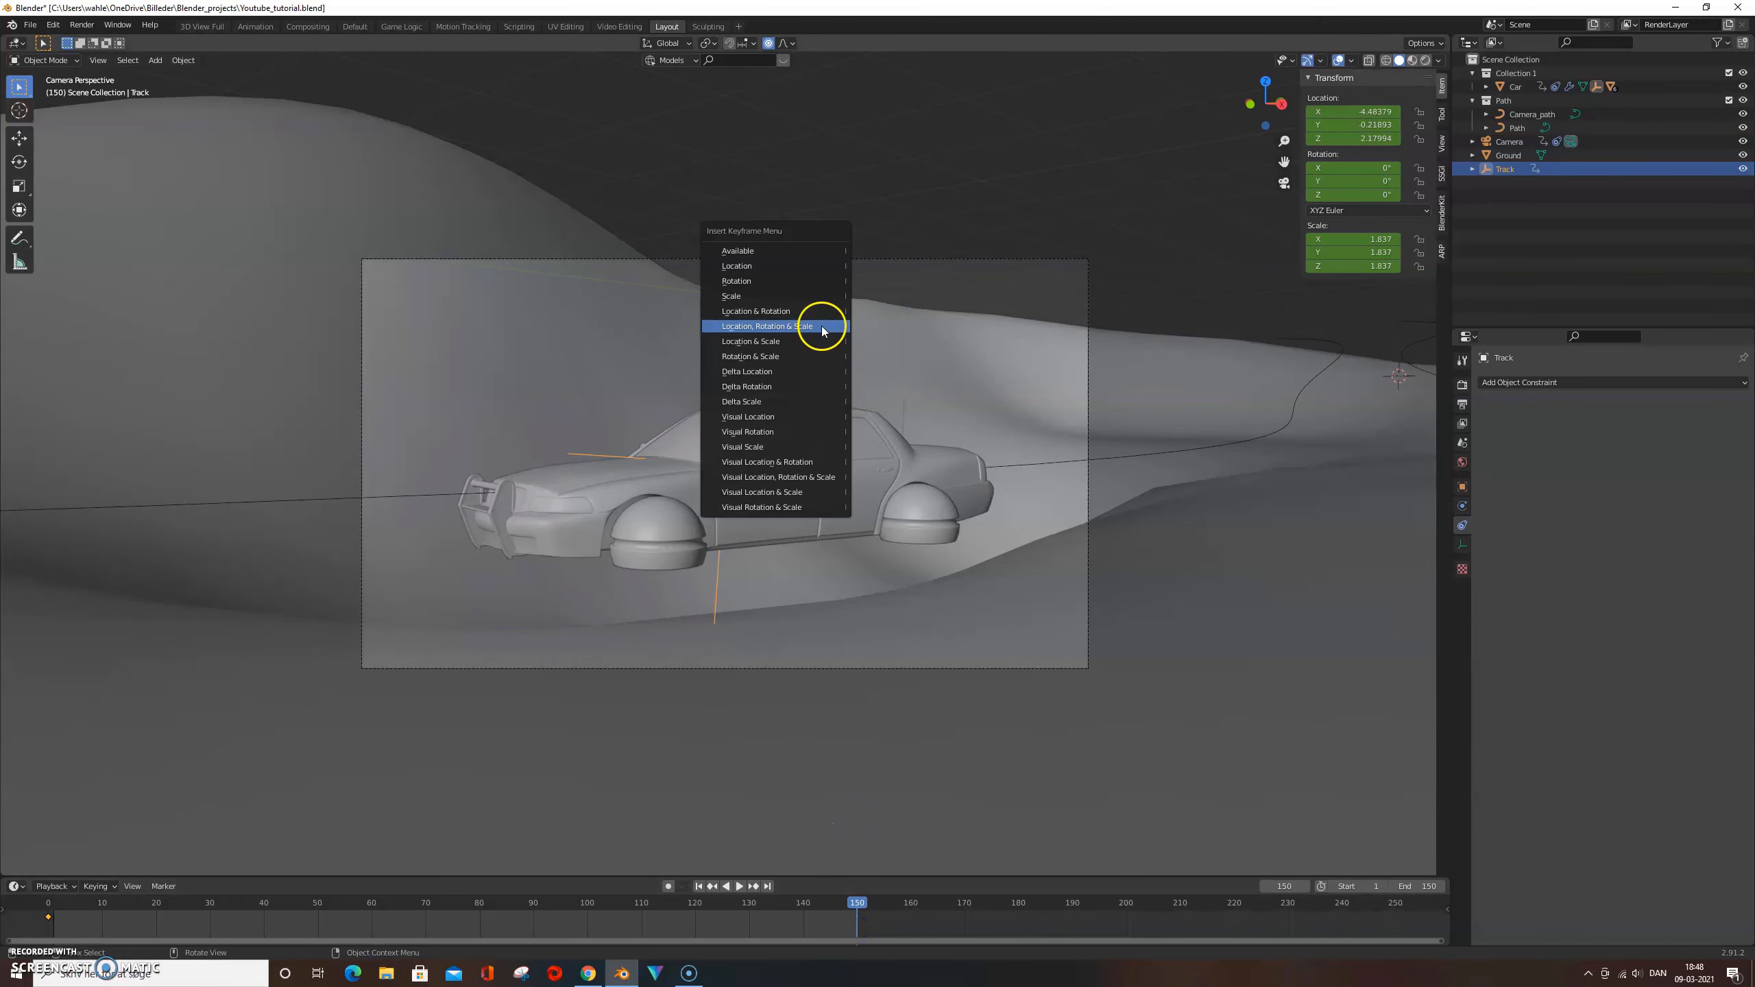
{"action": "left_click", "coordinate": [814, 325]}
Enlarge the timeline area, switch it to the Graph Editor and select the Track's Z Location curve
{"action": "left_click_drag", "start_coordinate": [204, 875], "coordinate": [266, 583]}
{"action": "left_click", "coordinate": [15, 593]}
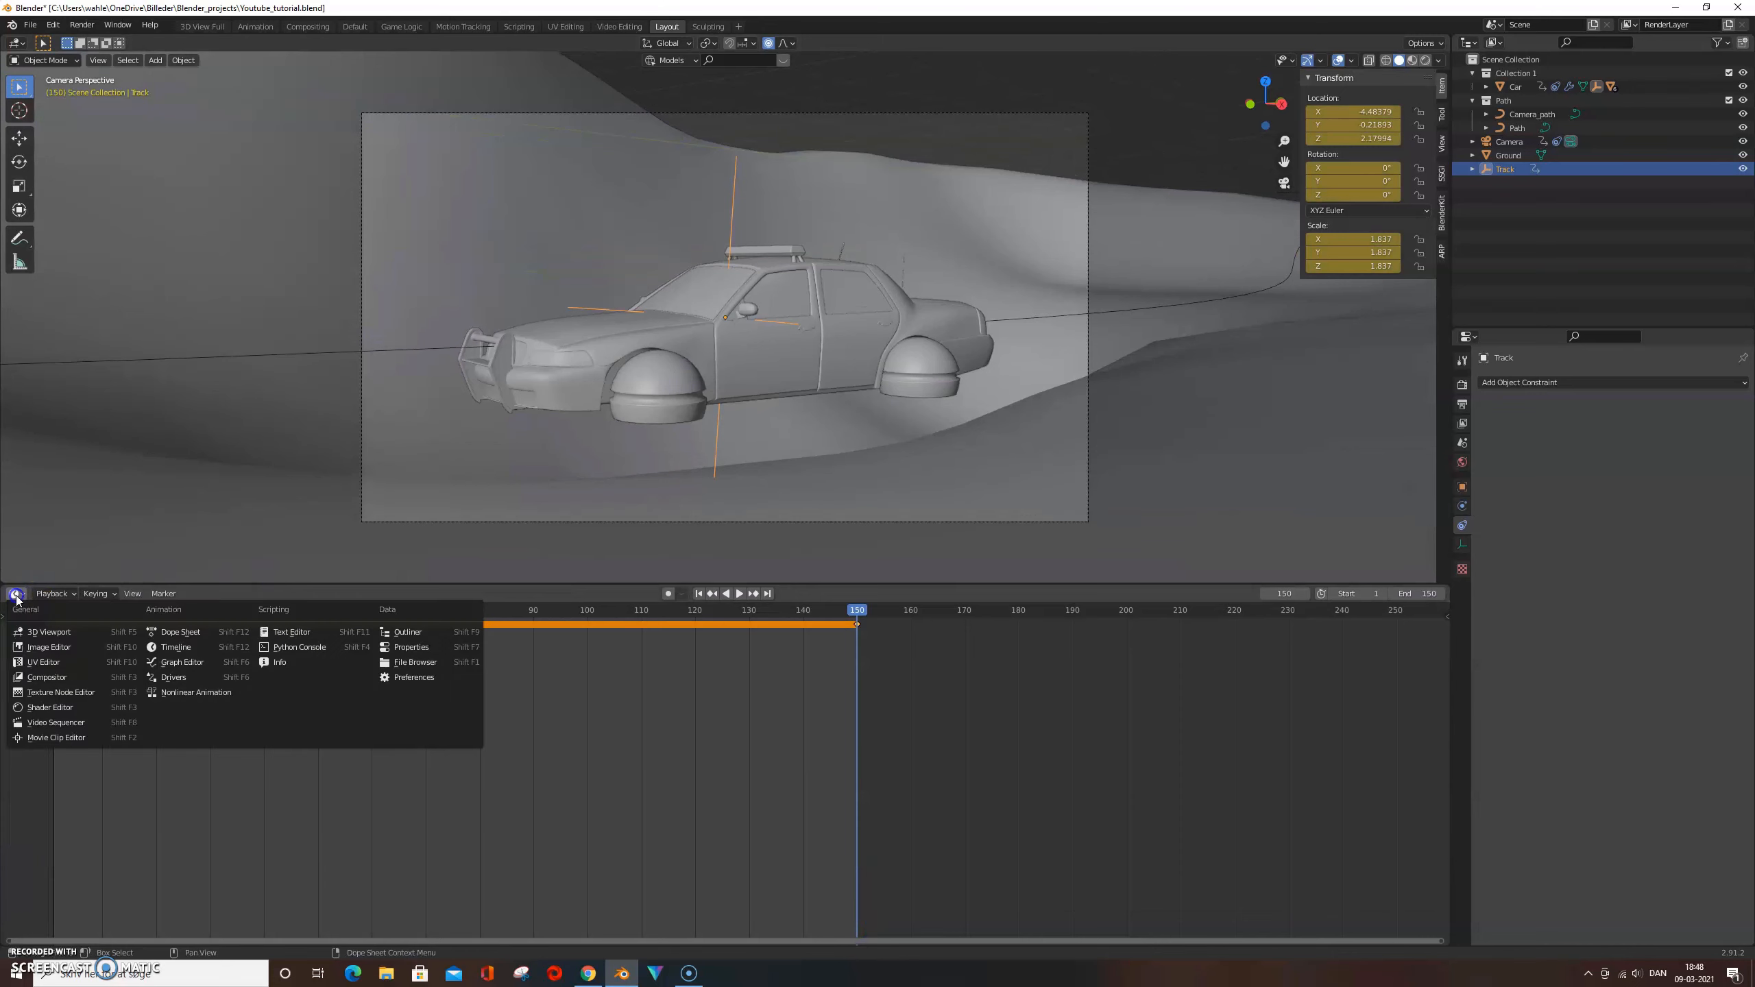
{"action": "left_click", "coordinate": [215, 667]}
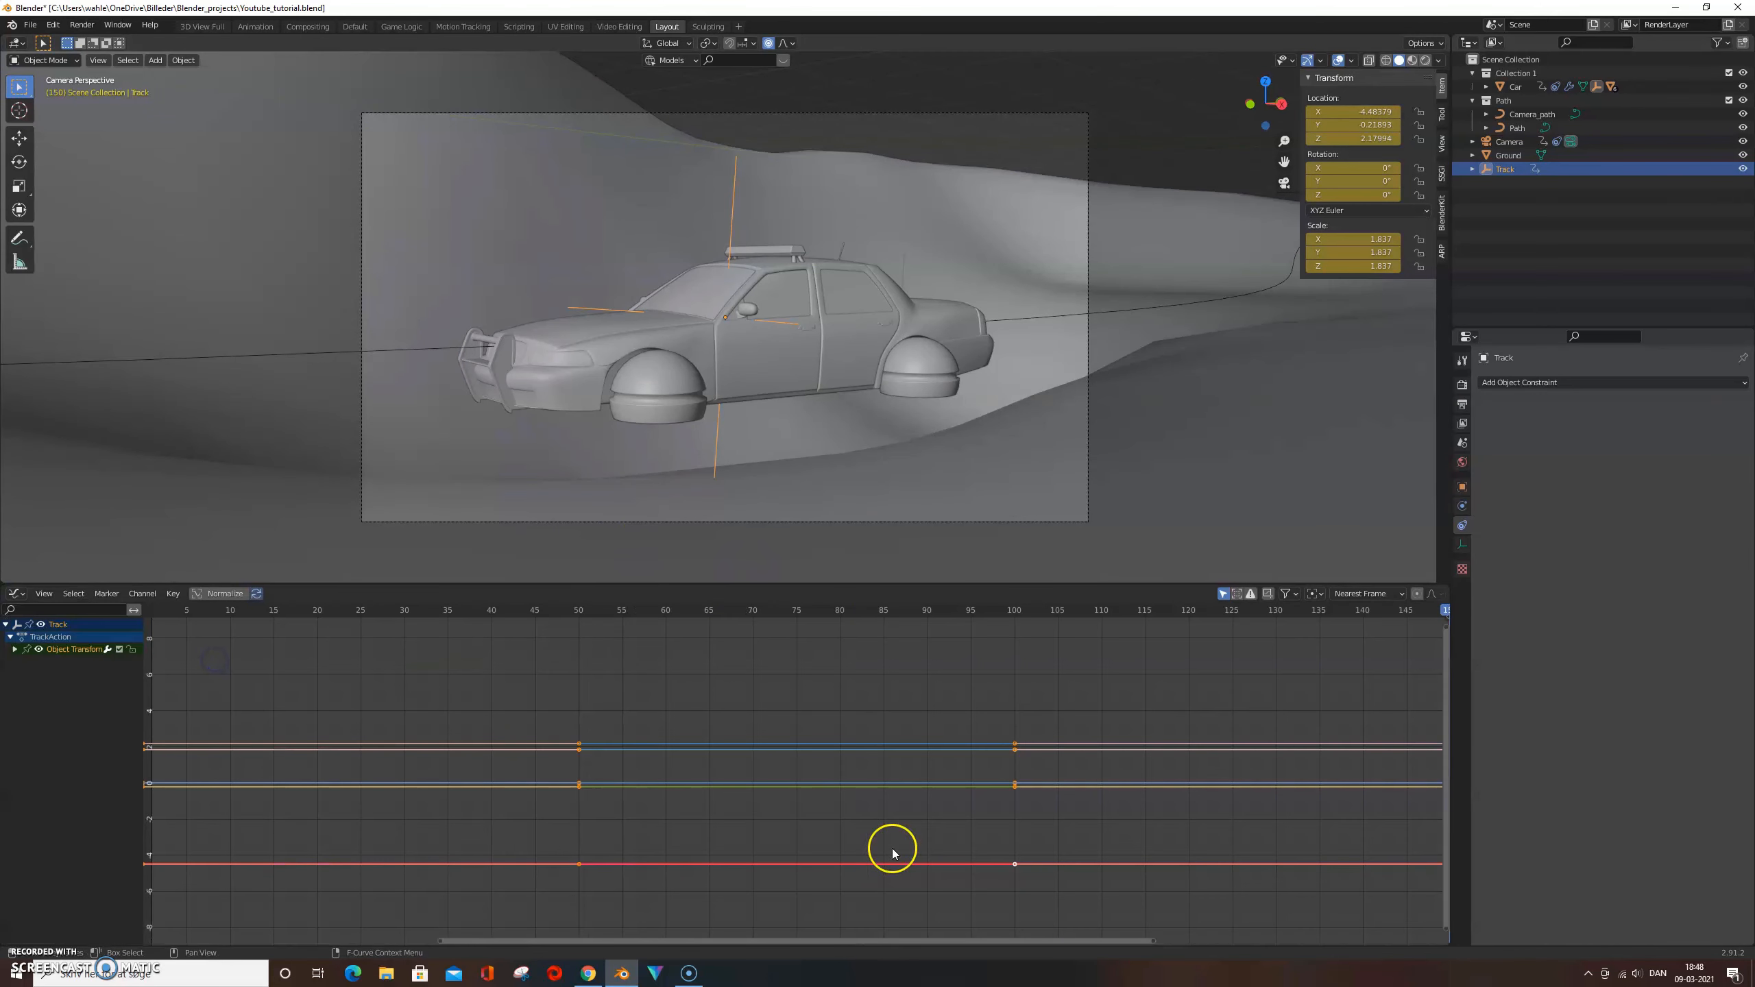
{"action": "left_click", "coordinate": [15, 650]}
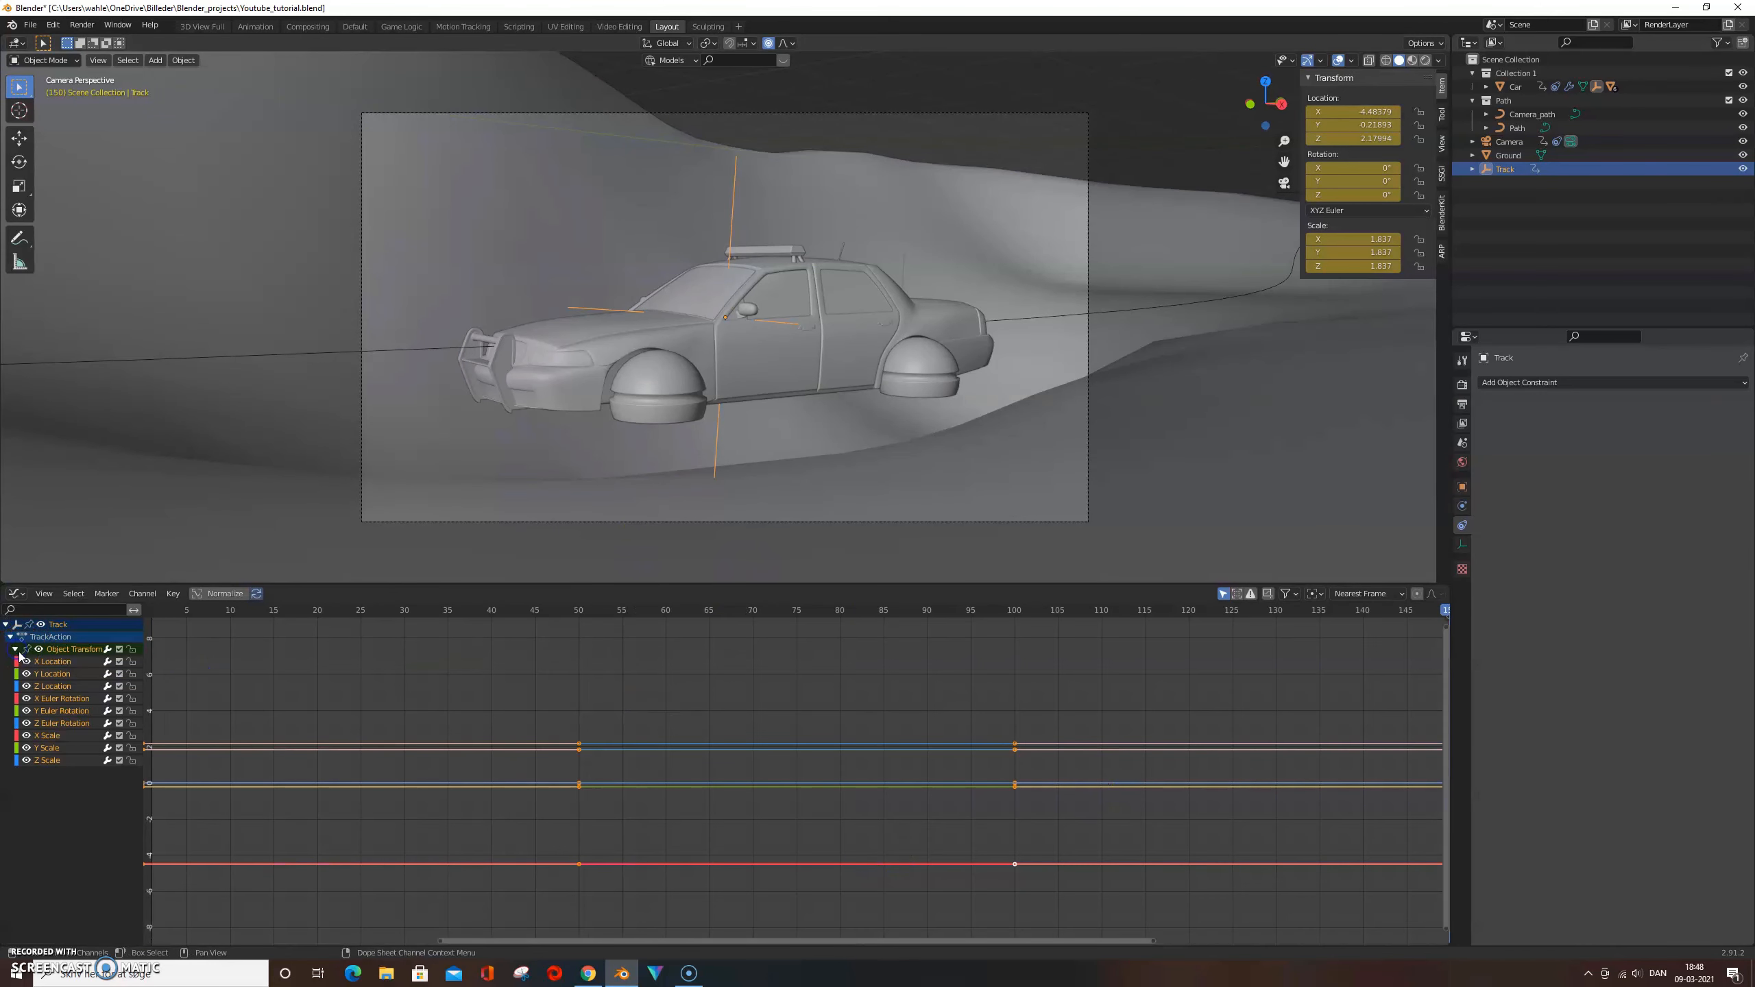
{"action": "left_click", "coordinate": [20, 687]}
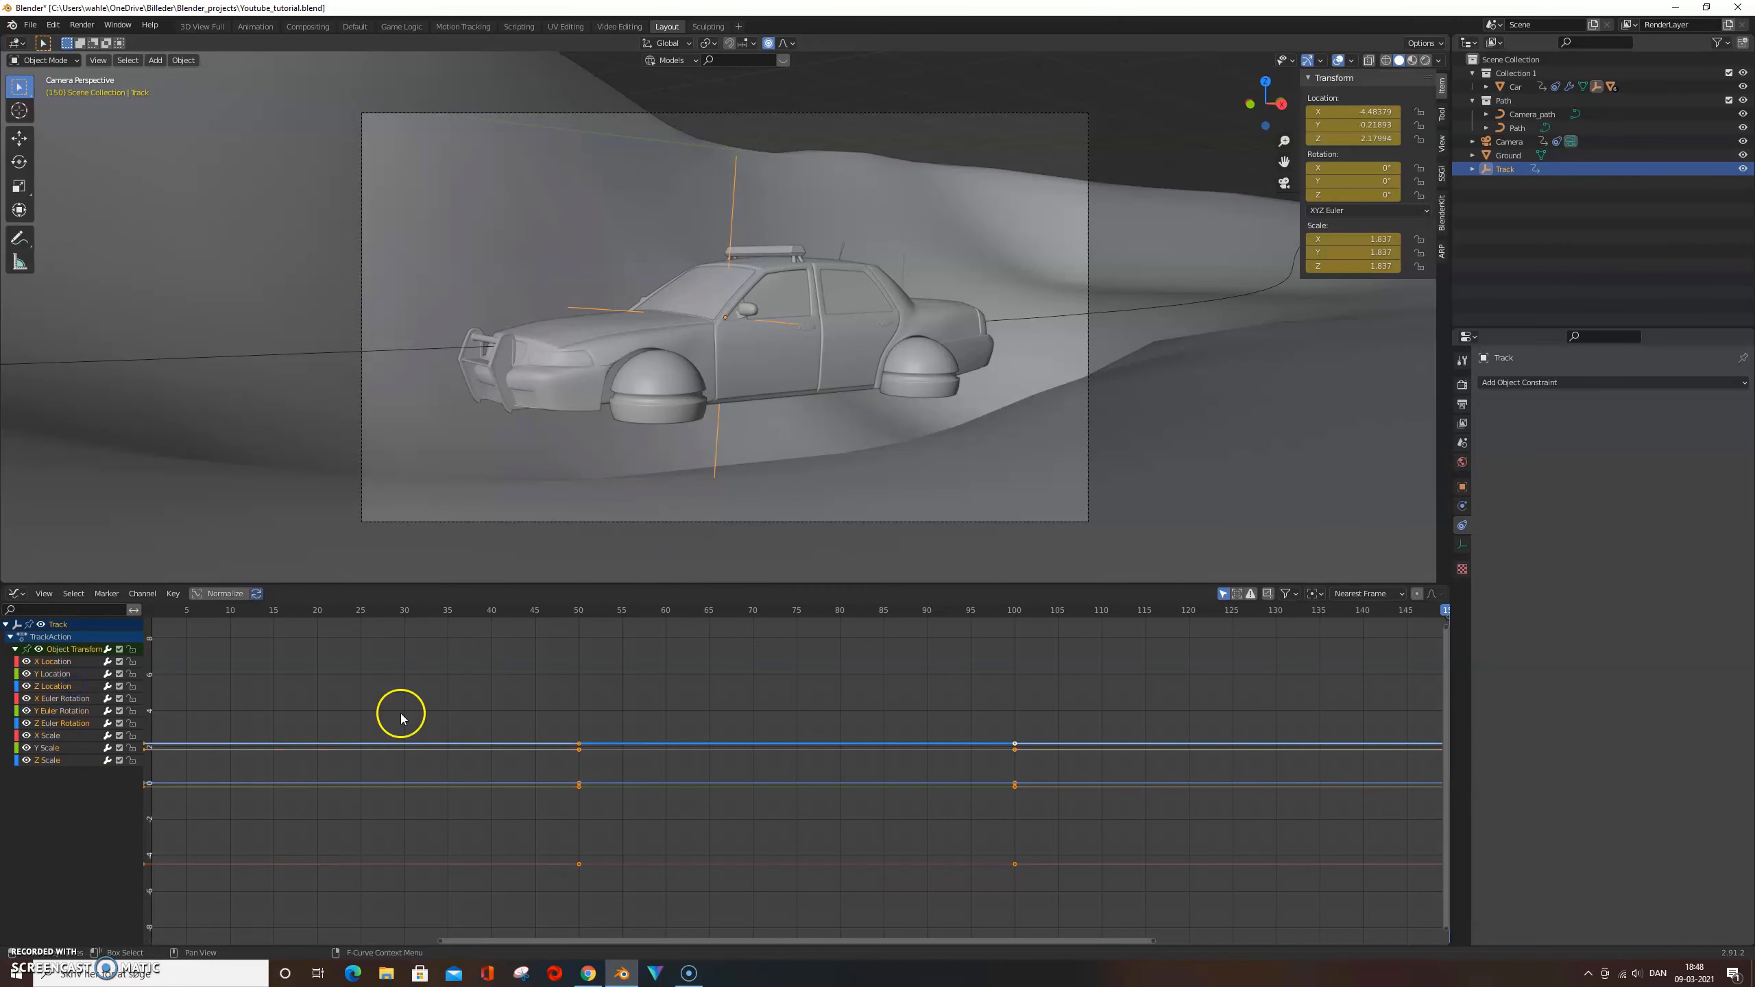
Add a Noise modifier to the Track's Z Location curve
{"action": "left_click_drag", "start_coordinate": [1452, 642], "coordinate": [1408, 642]}
{"action": "left_click", "coordinate": [1398, 615]}
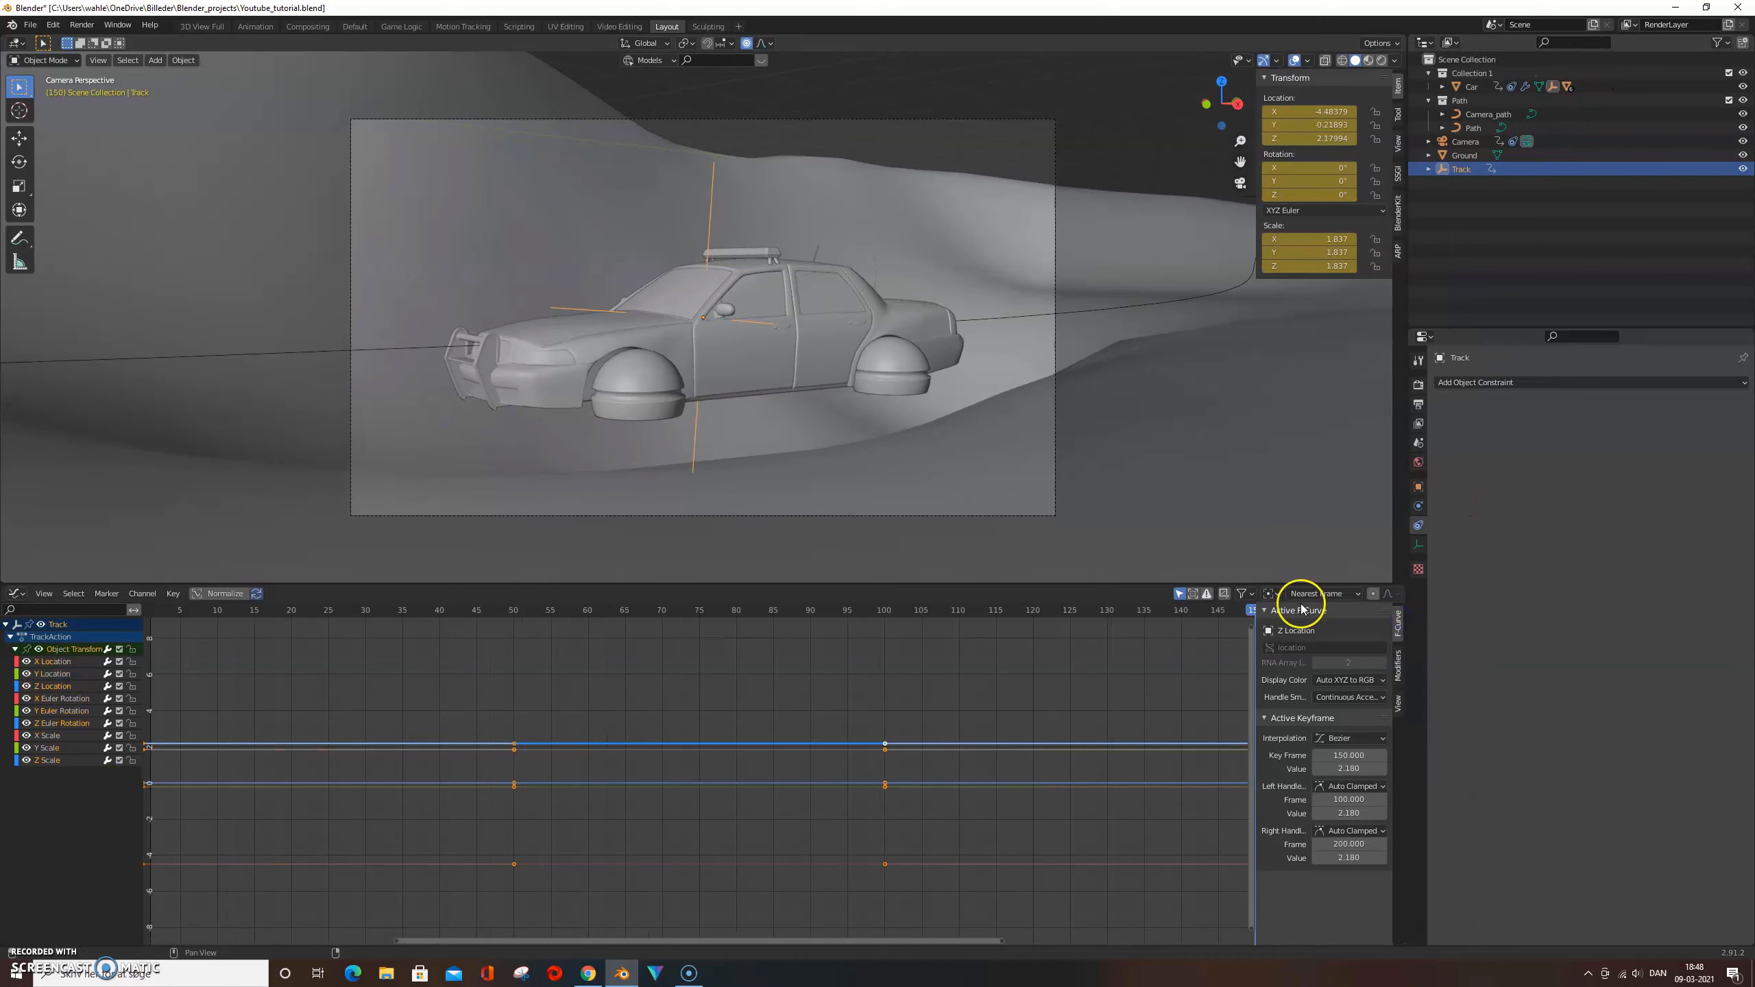
{"action": "left_click", "coordinate": [1397, 665]}
{"action": "left_click", "coordinate": [1304, 630]}
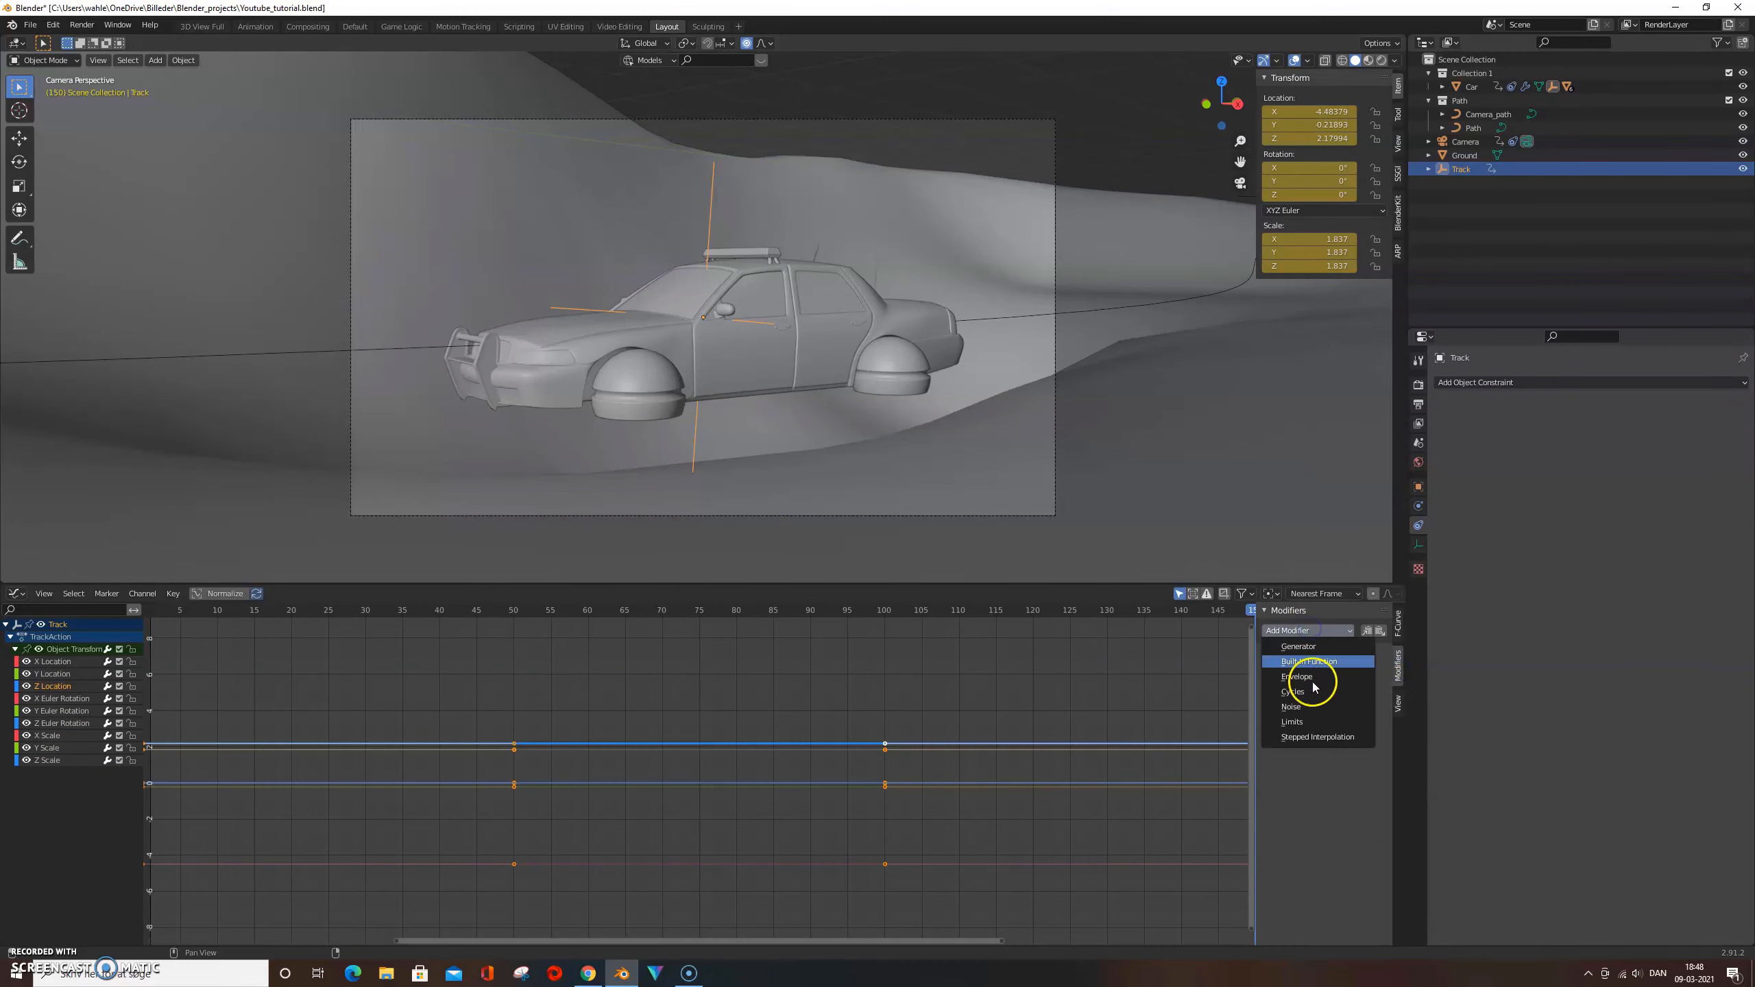
{"action": "left_click", "coordinate": [1310, 706]}
Set the Noise modifier's strength to 2.000 and raise its scale past 14.100 while previewing playback
{"action": "mouse_move", "coordinate": [1301, 691]}
{"action": "left_mouse_down"}
{"action": "mouse_move", "coordinate": [1354, 694]}
{"action": "mouse_move", "coordinate": [1301, 705]}
{"action": "left_mouse_up"}
{"action": "key", "text": "space"}
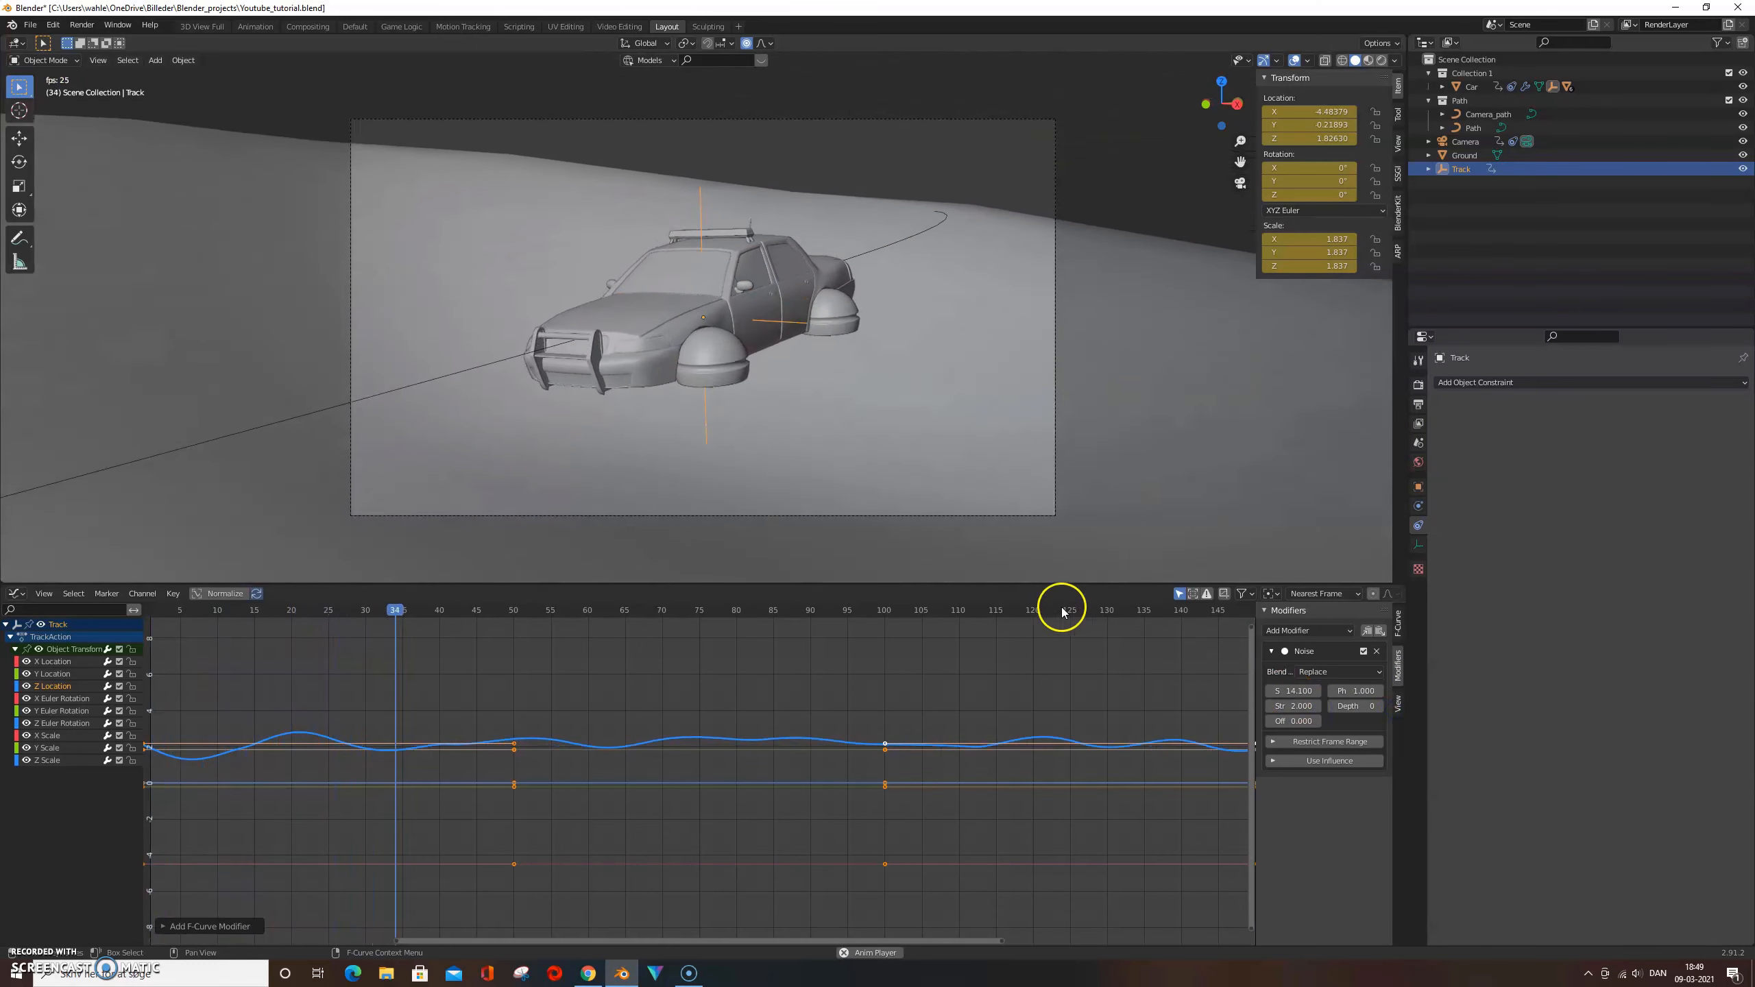
{"action": "left_click_drag", "start_coordinate": [1293, 690], "coordinate": [1369, 690]}
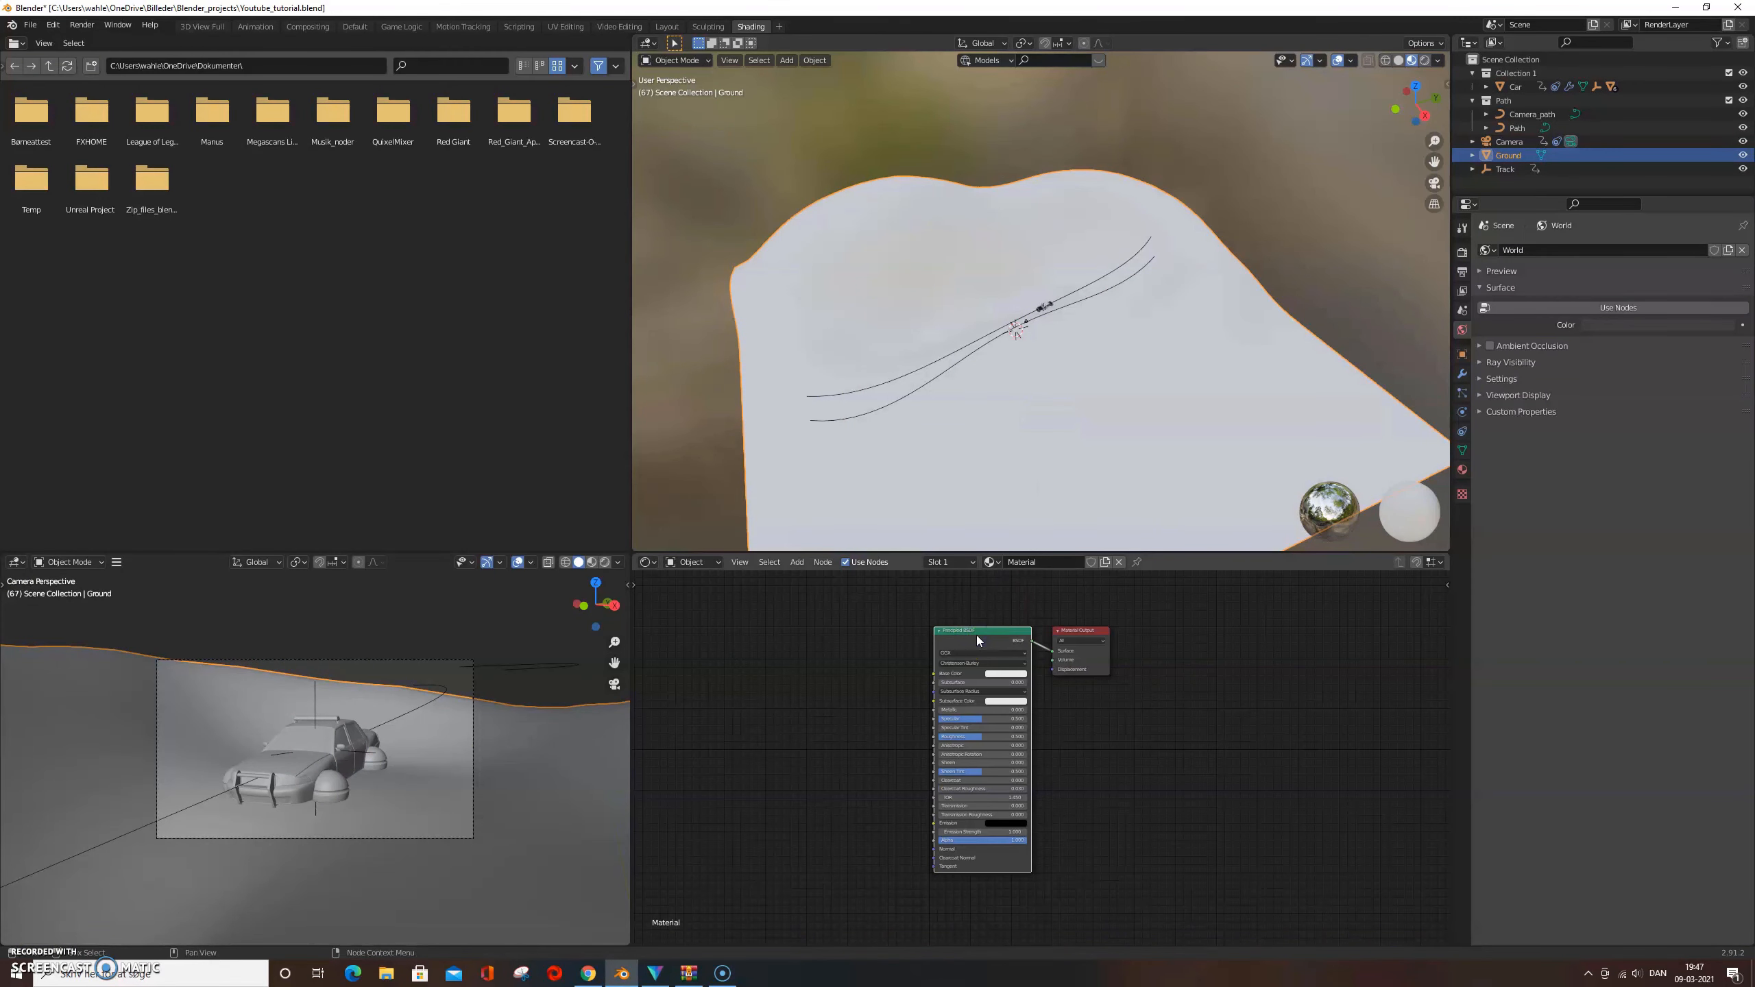
Load all damp-rocky-ground1 maps except the preview into the Ground's Principled BSDF with Principled Texture Setup, and set Specular to 0.036
{"action": "key", "text": "ctrl+shift+t"}
{"action": "left_click_drag", "start_coordinate": [861, 530], "coordinate": [761, 353]}
{"action": "left_click", "coordinate": [803, 424], "text": "ctrl"}
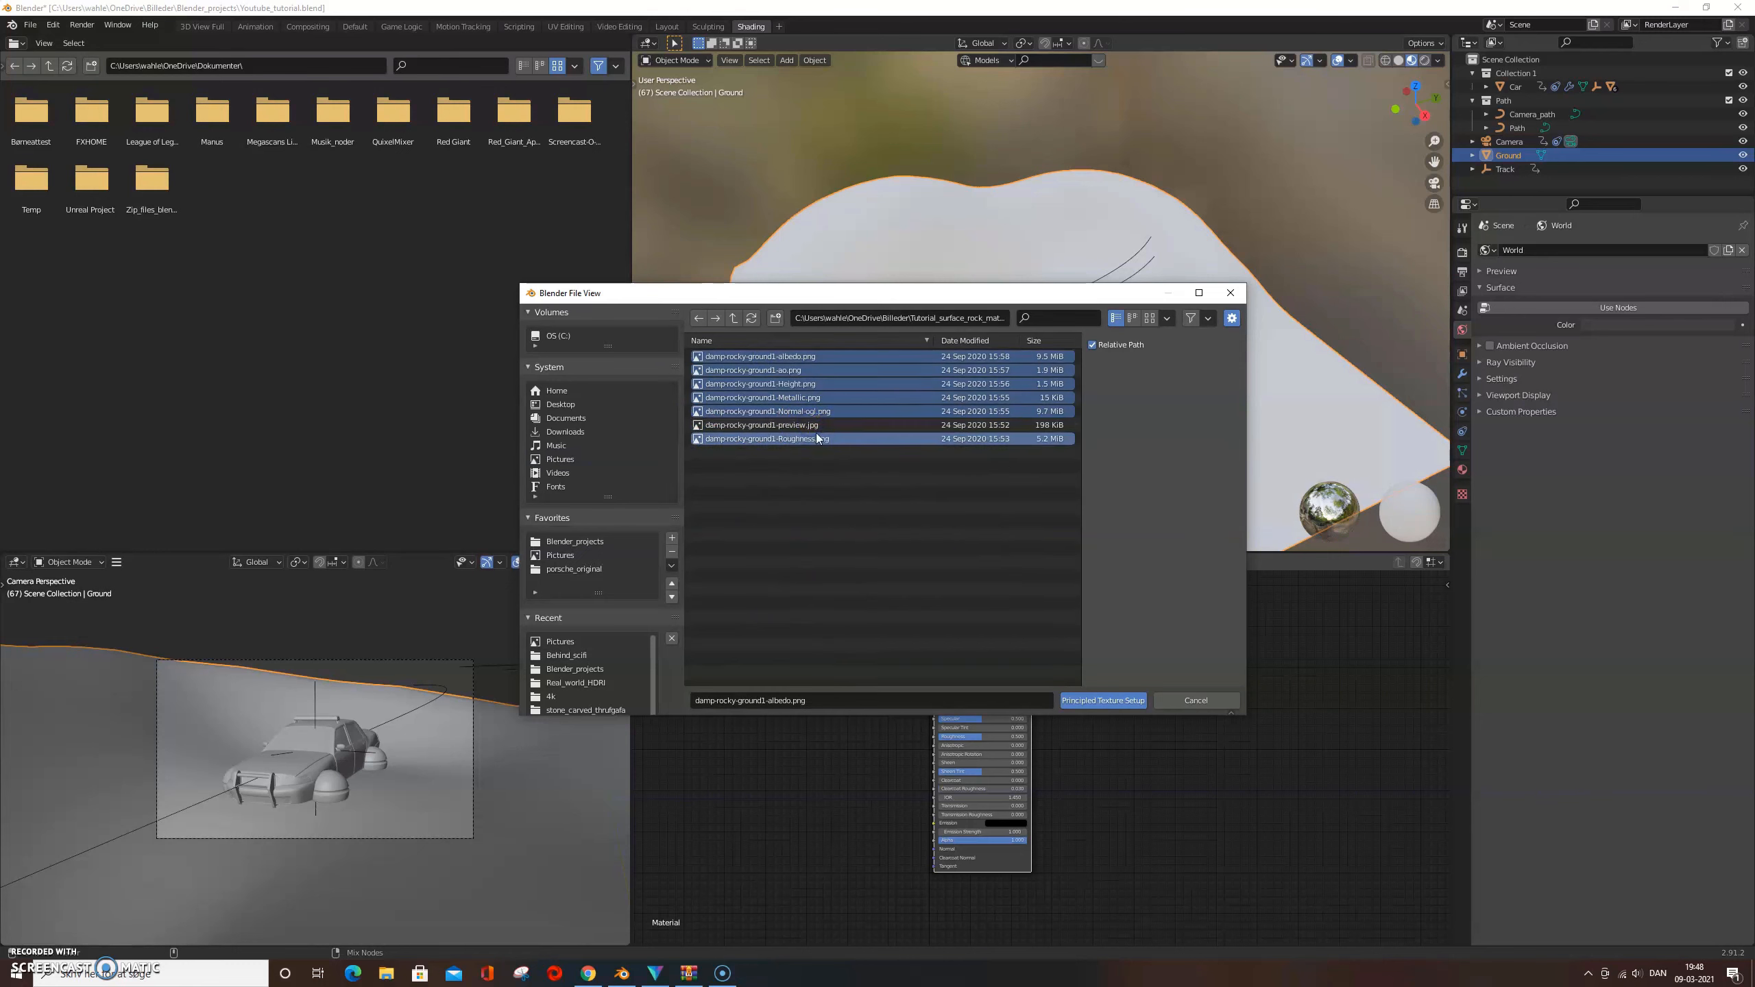
{"action": "left_click", "coordinate": [1104, 700]}
{"action": "left_click_drag", "start_coordinate": [978, 724], "coordinate": [952, 697]}
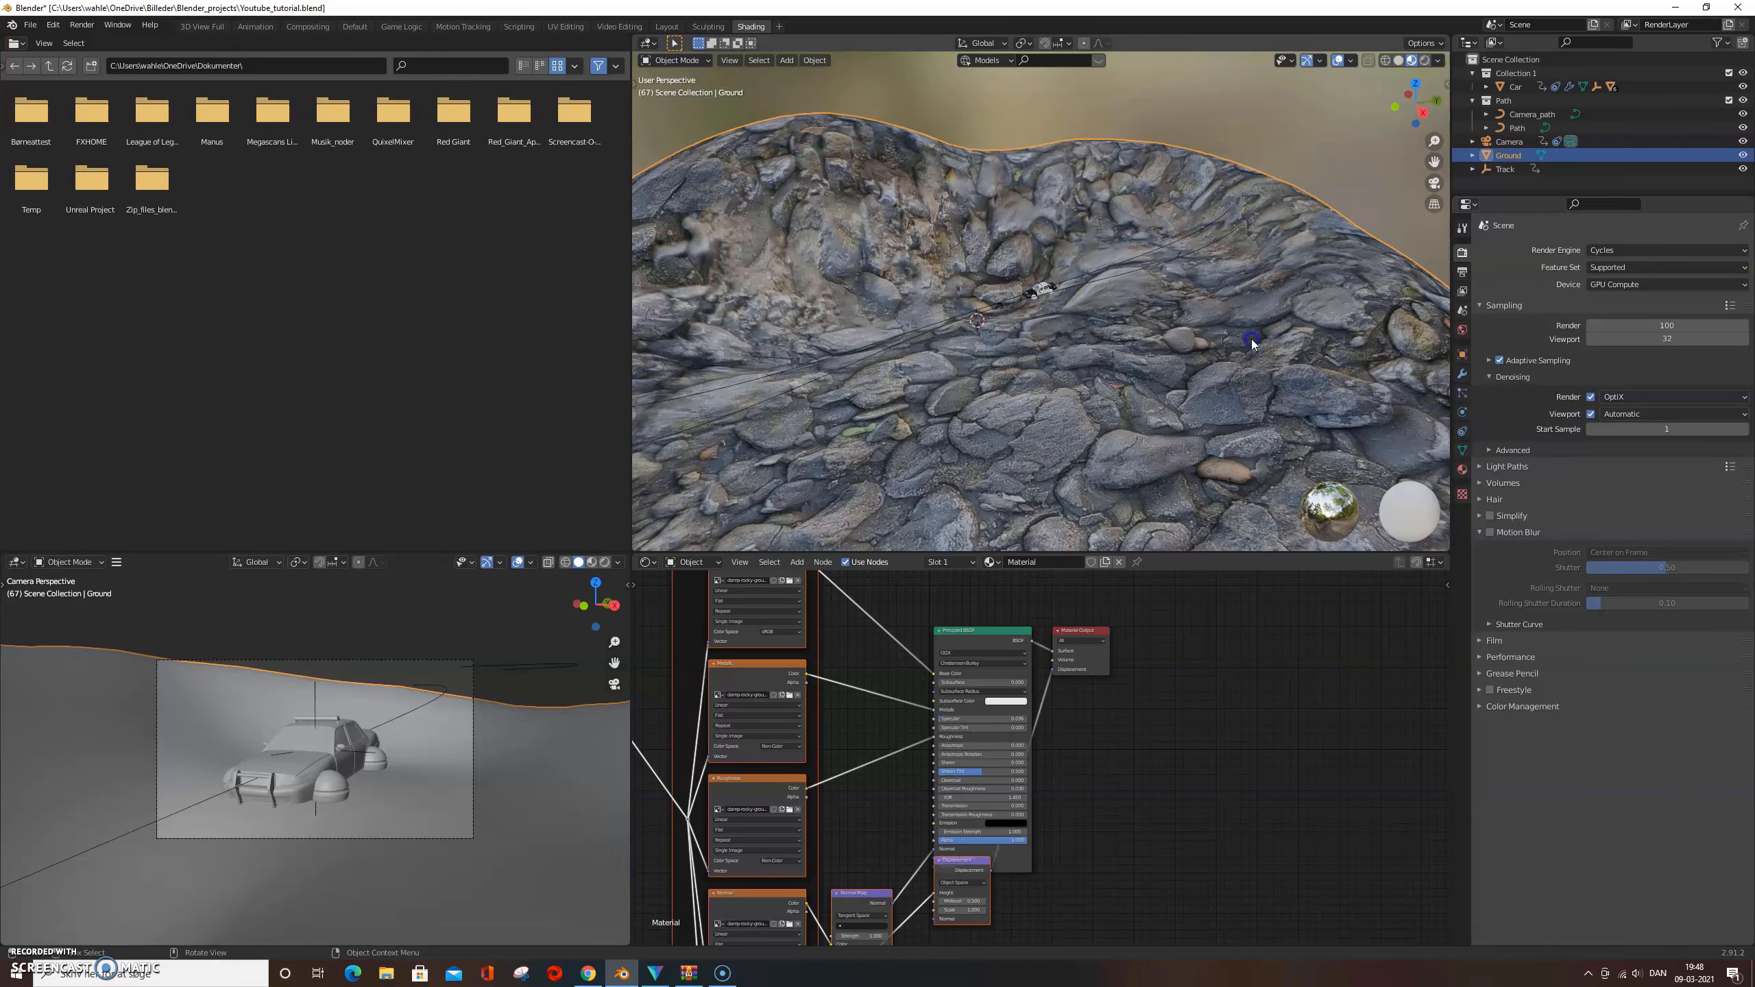
Set the Ground material's surface displacement method to Displacement and Bump
{"action": "left_click", "coordinate": [1463, 470]}
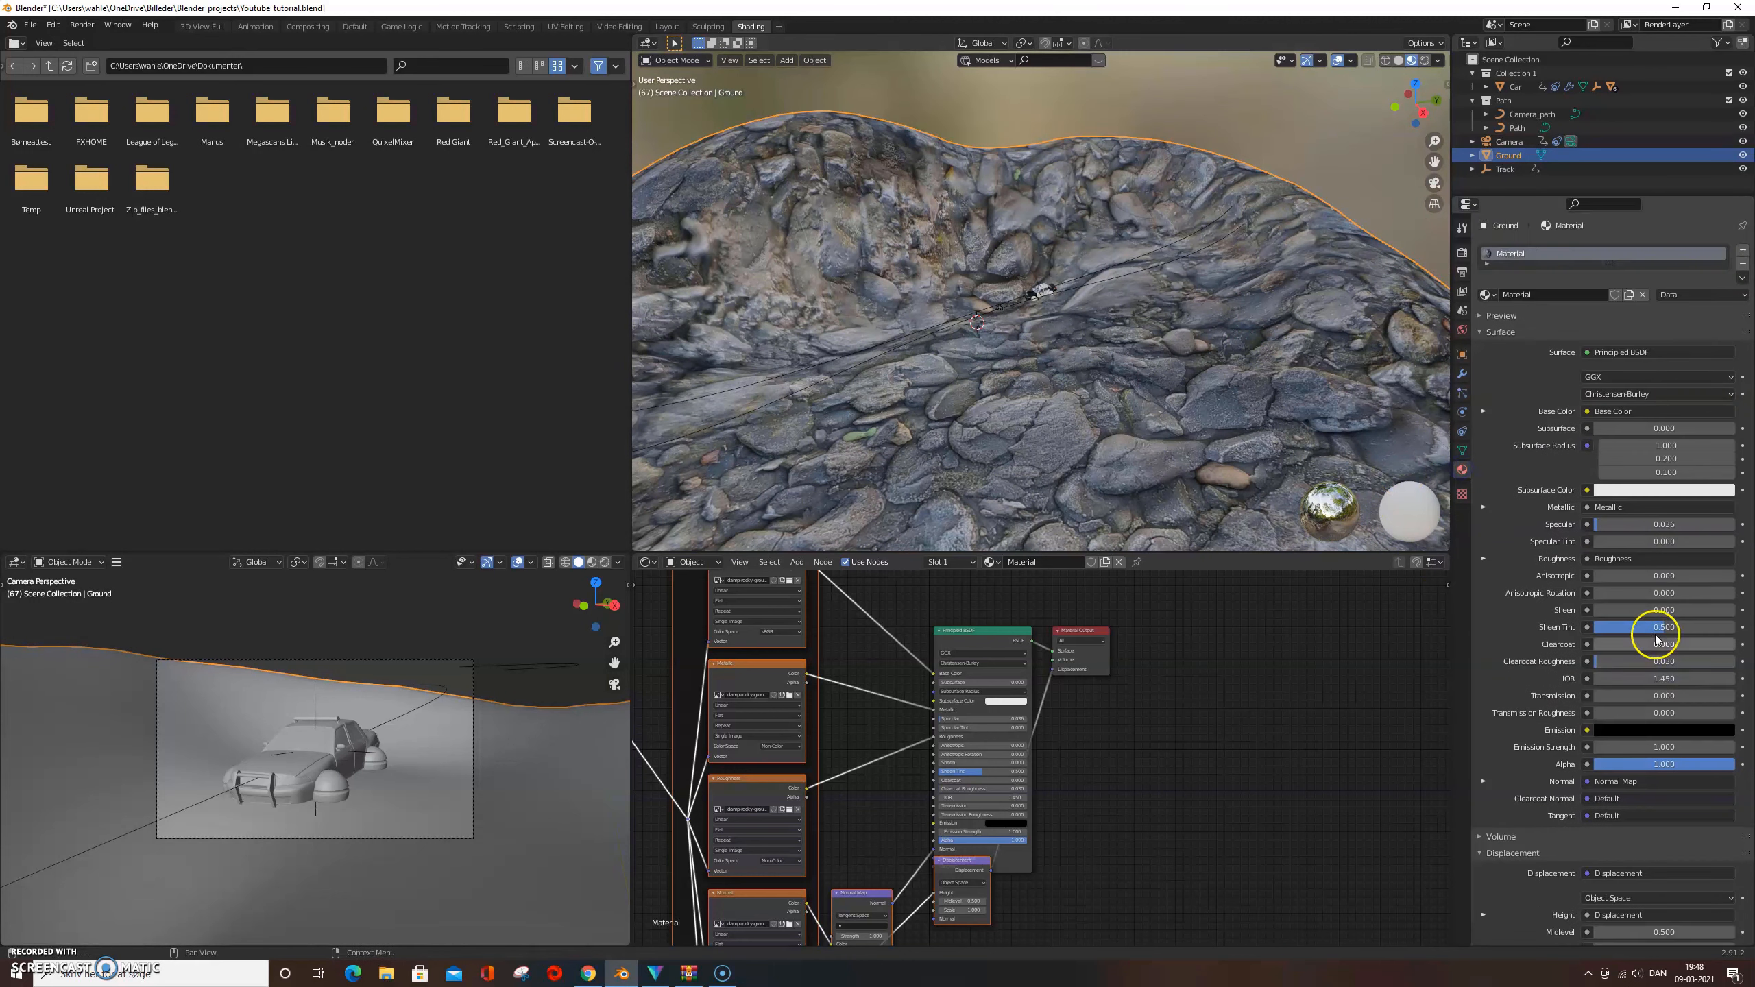
{"action": "scroll", "coordinate": [1609, 629], "scroll_direction": "down", "scroll_amount": 4}
{"action": "left_click", "coordinate": [1500, 905]}
{"action": "scroll", "coordinate": [1508, 864], "scroll_direction": "down", "scroll_amount": 5}
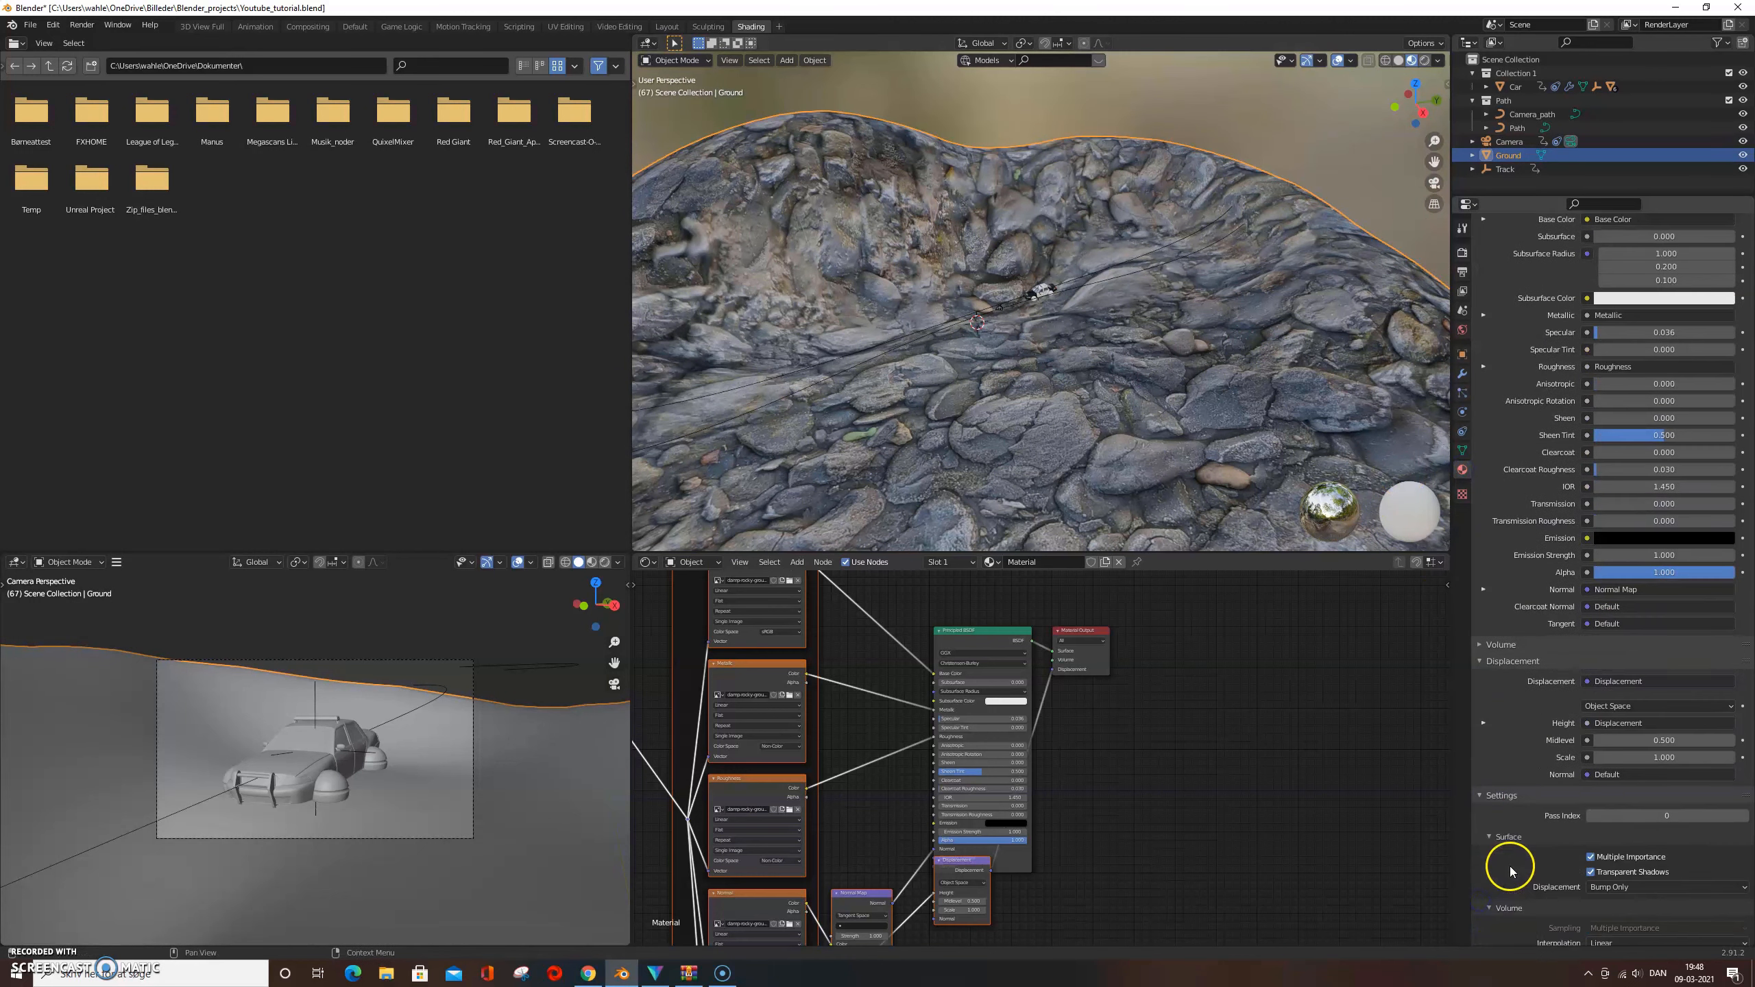
{"action": "left_click", "coordinate": [1624, 815]}
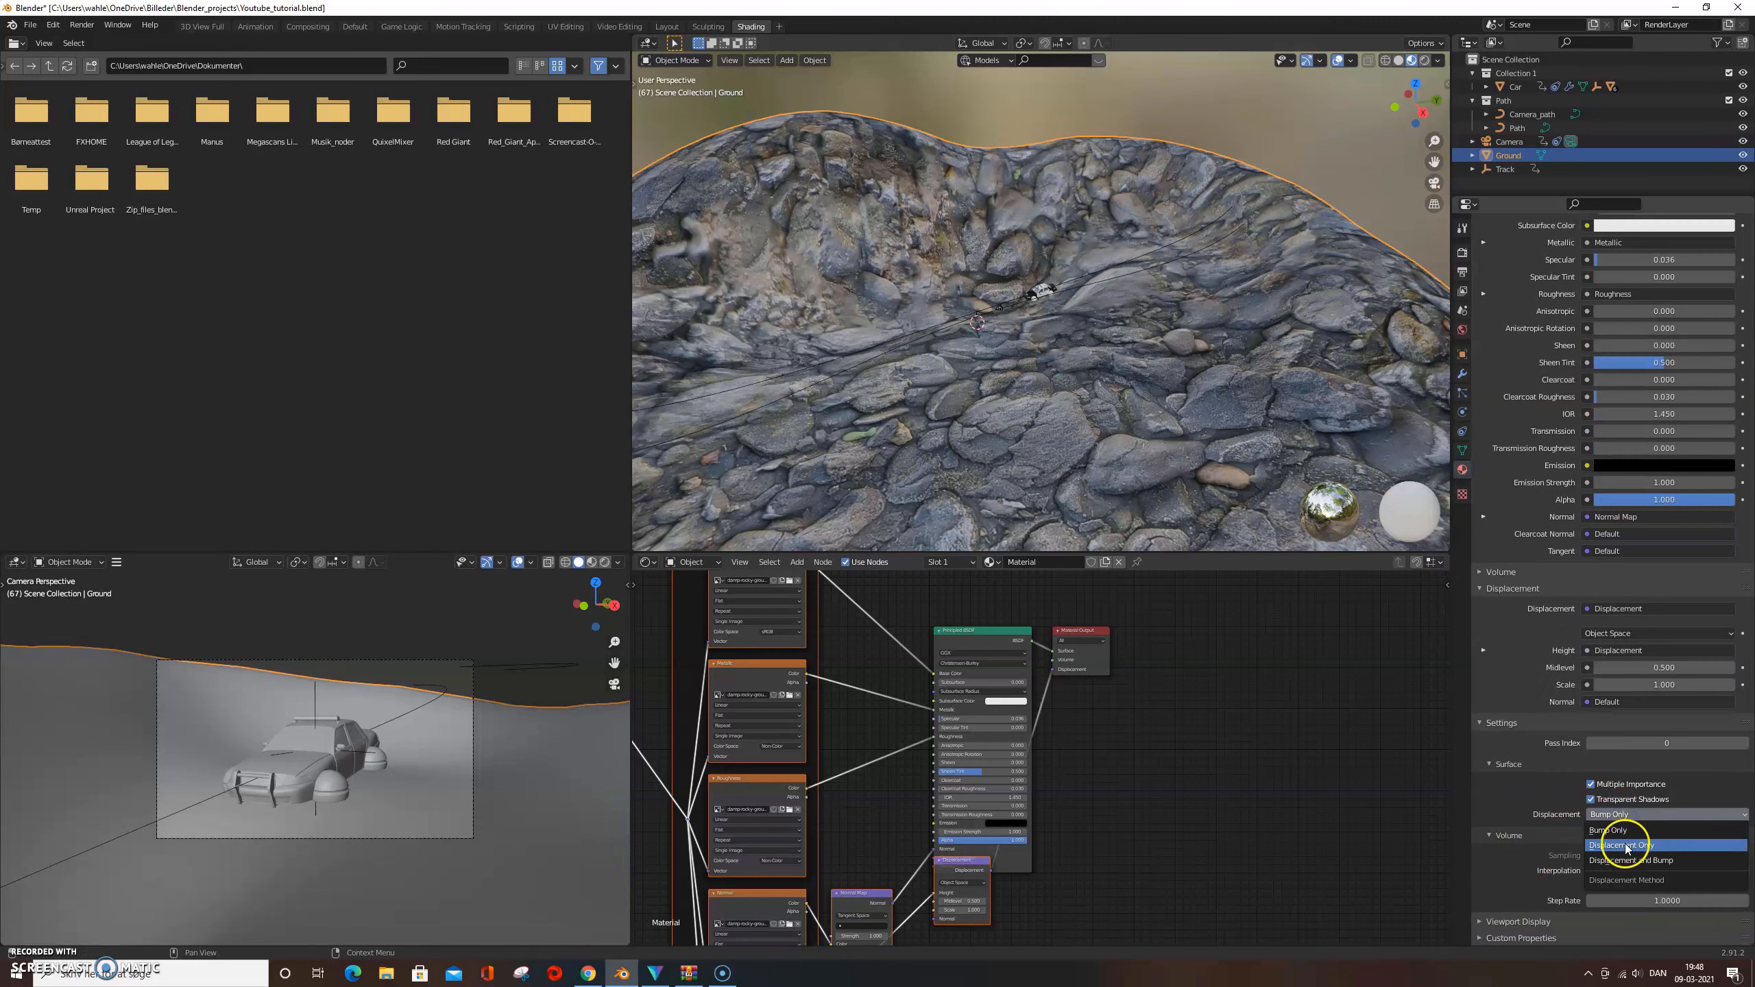
{"action": "left_click", "coordinate": [1624, 860]}
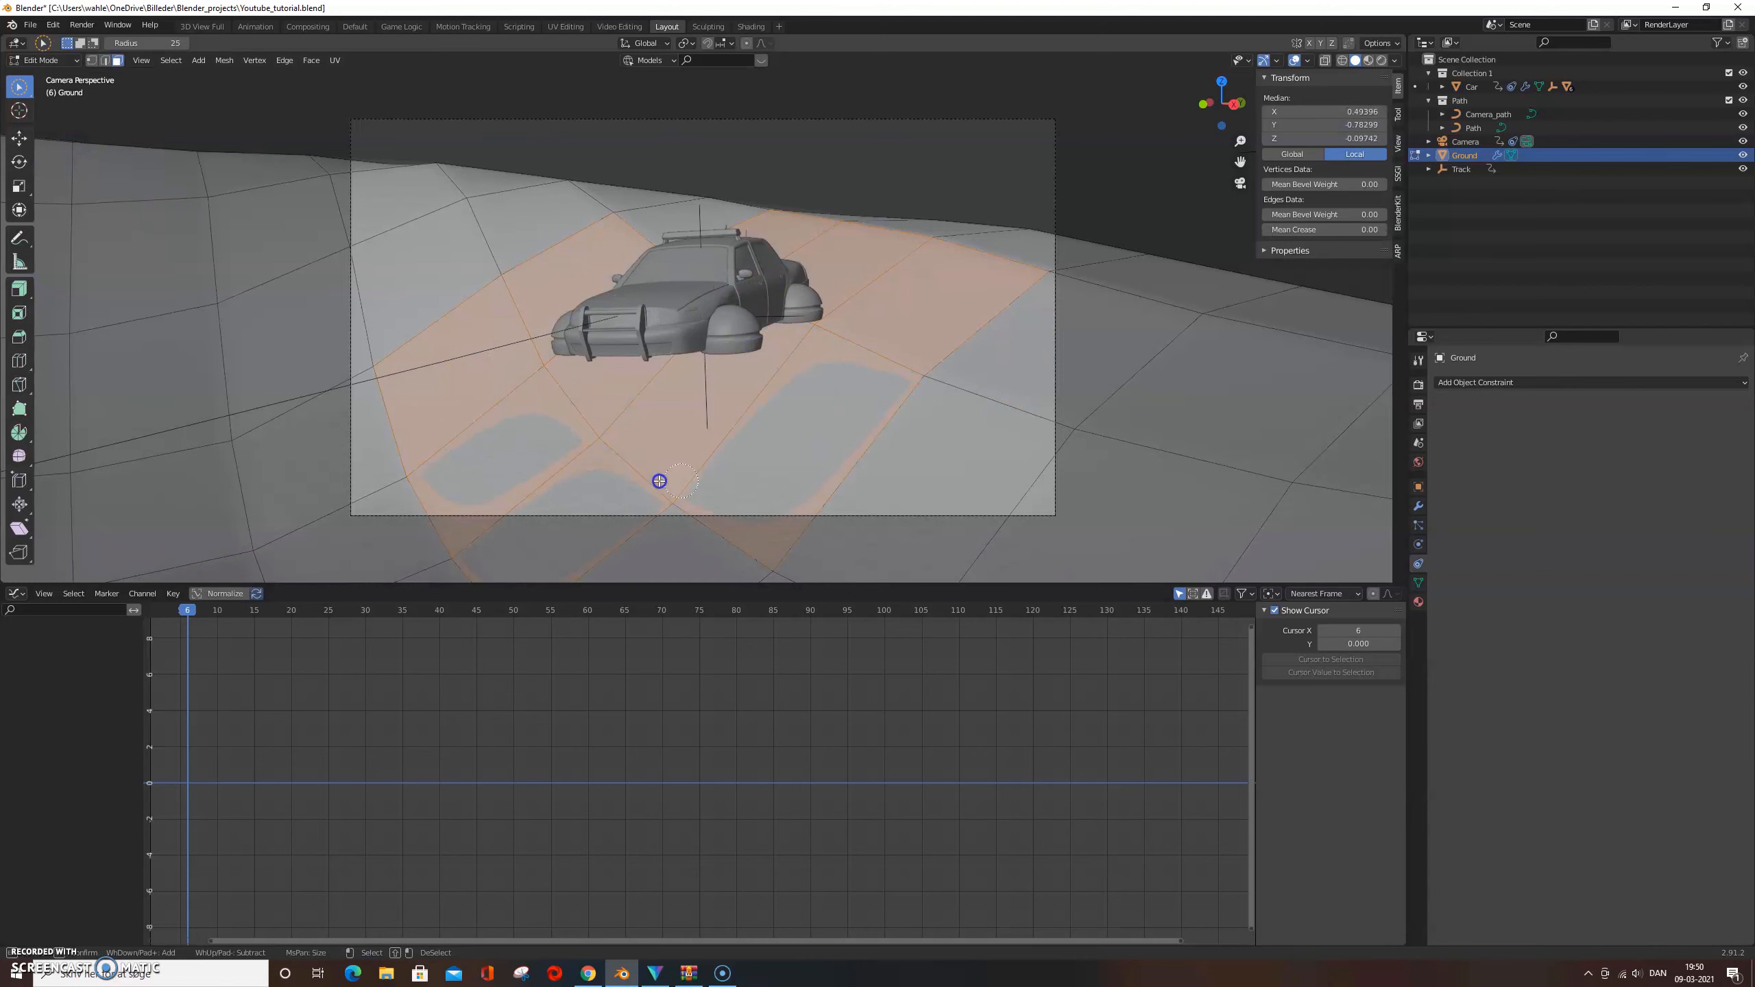
Finish selecting the Ground faces seen by the camera along the car's route, subdivide them, and return to Object Mode
{"action": "right_click", "coordinate": [972, 355]}
{"action": "key", "text": "space"}
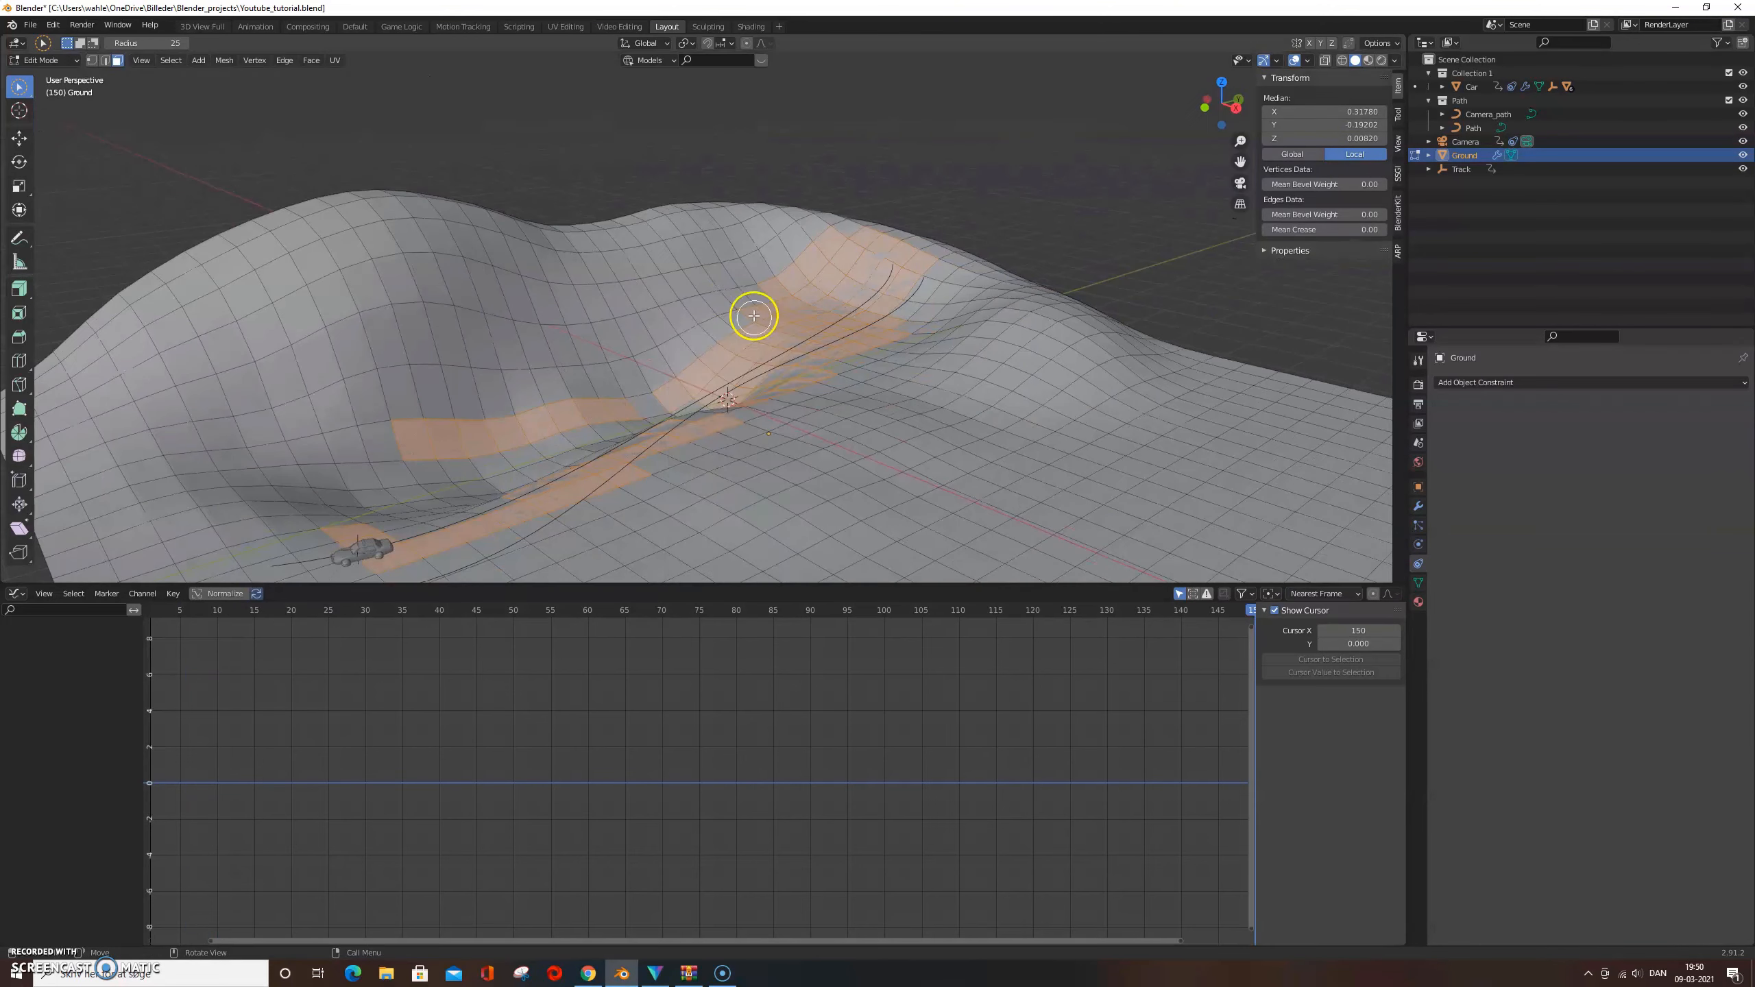
{"action": "right_click", "coordinate": [777, 332]}
{"action": "left_click", "coordinate": [777, 332]}
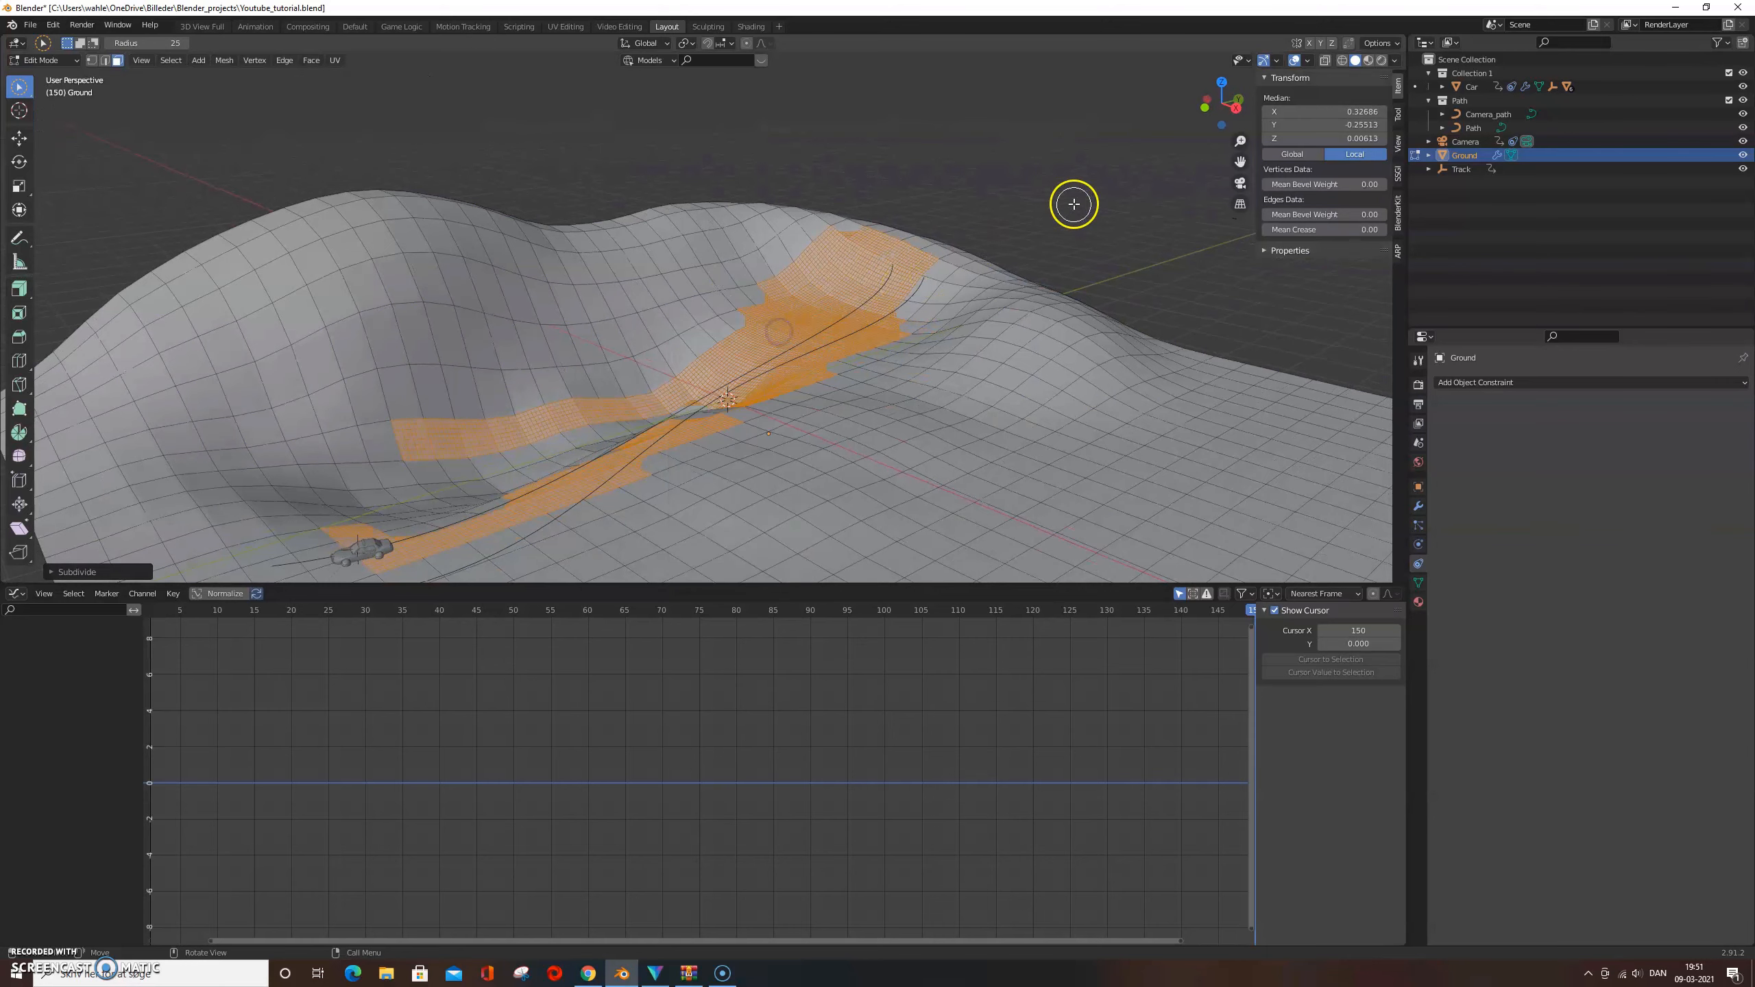
{"action": "key", "text": "alt+a"}
{"action": "key", "text": "Tab"}
{"action": "left_click_drag", "start_coordinate": [1237, 623], "coordinate": [510, 666]}
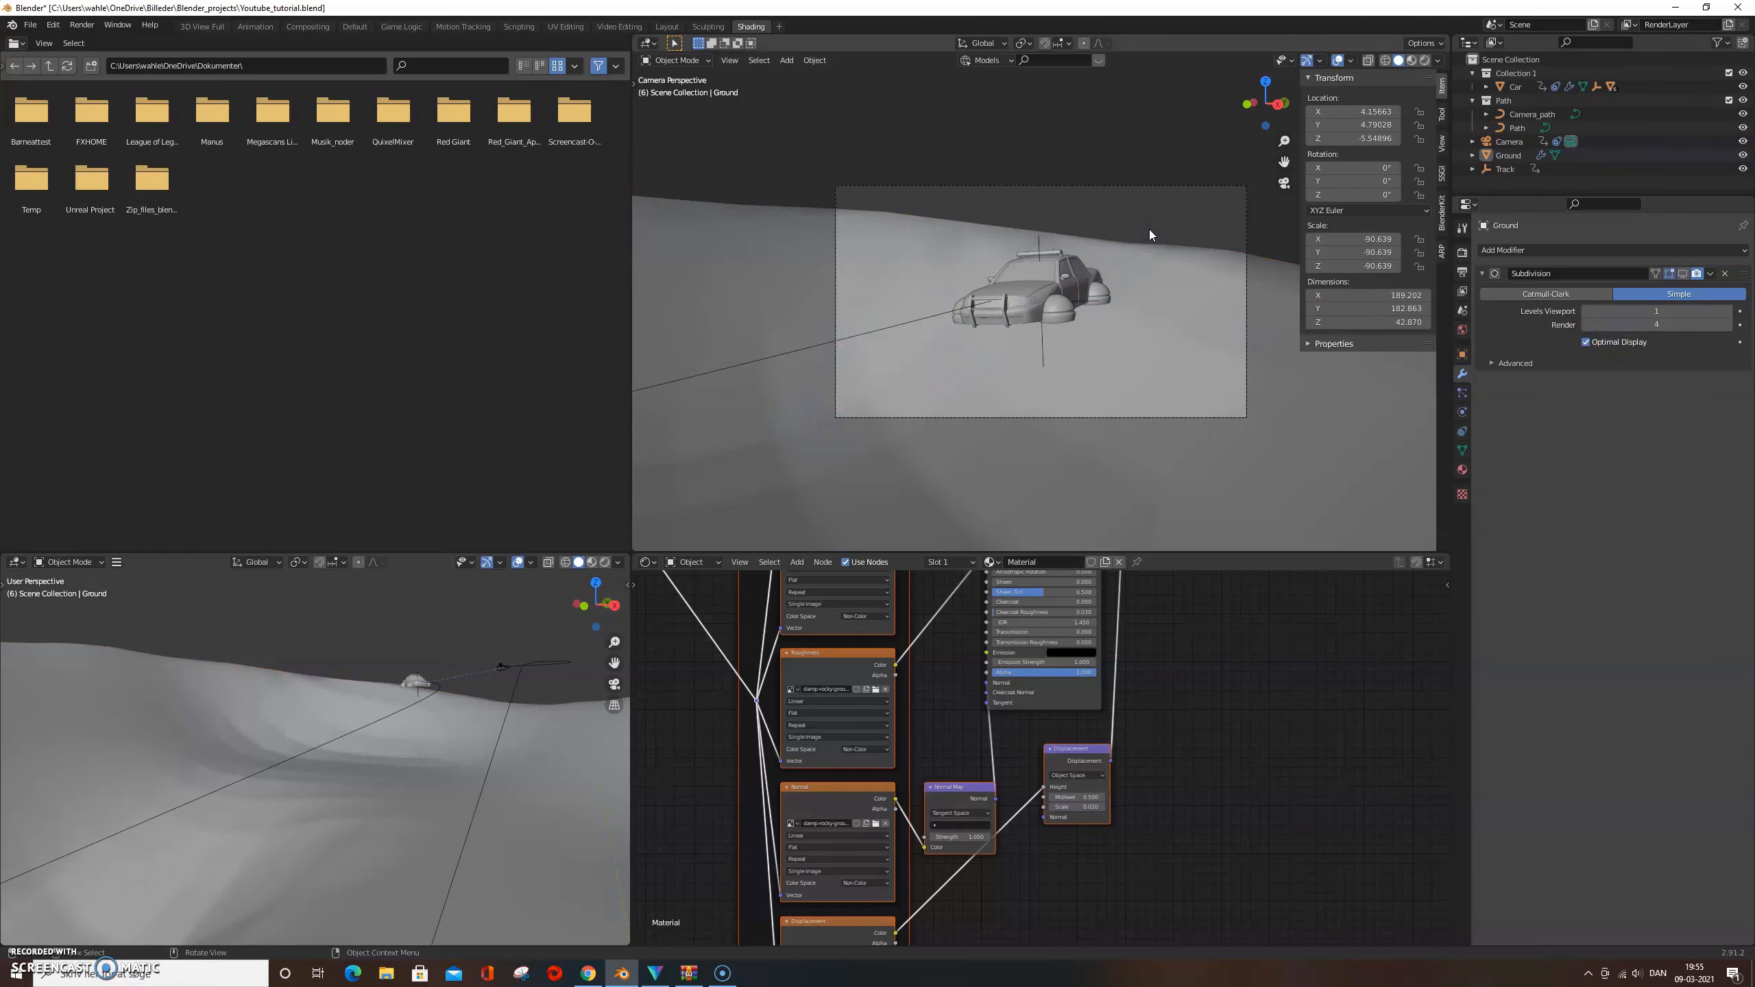
Render two test stills of the hover car on the displaced ground and inspect them in an enlarged render window
{"action": "key", "text": "F12"}
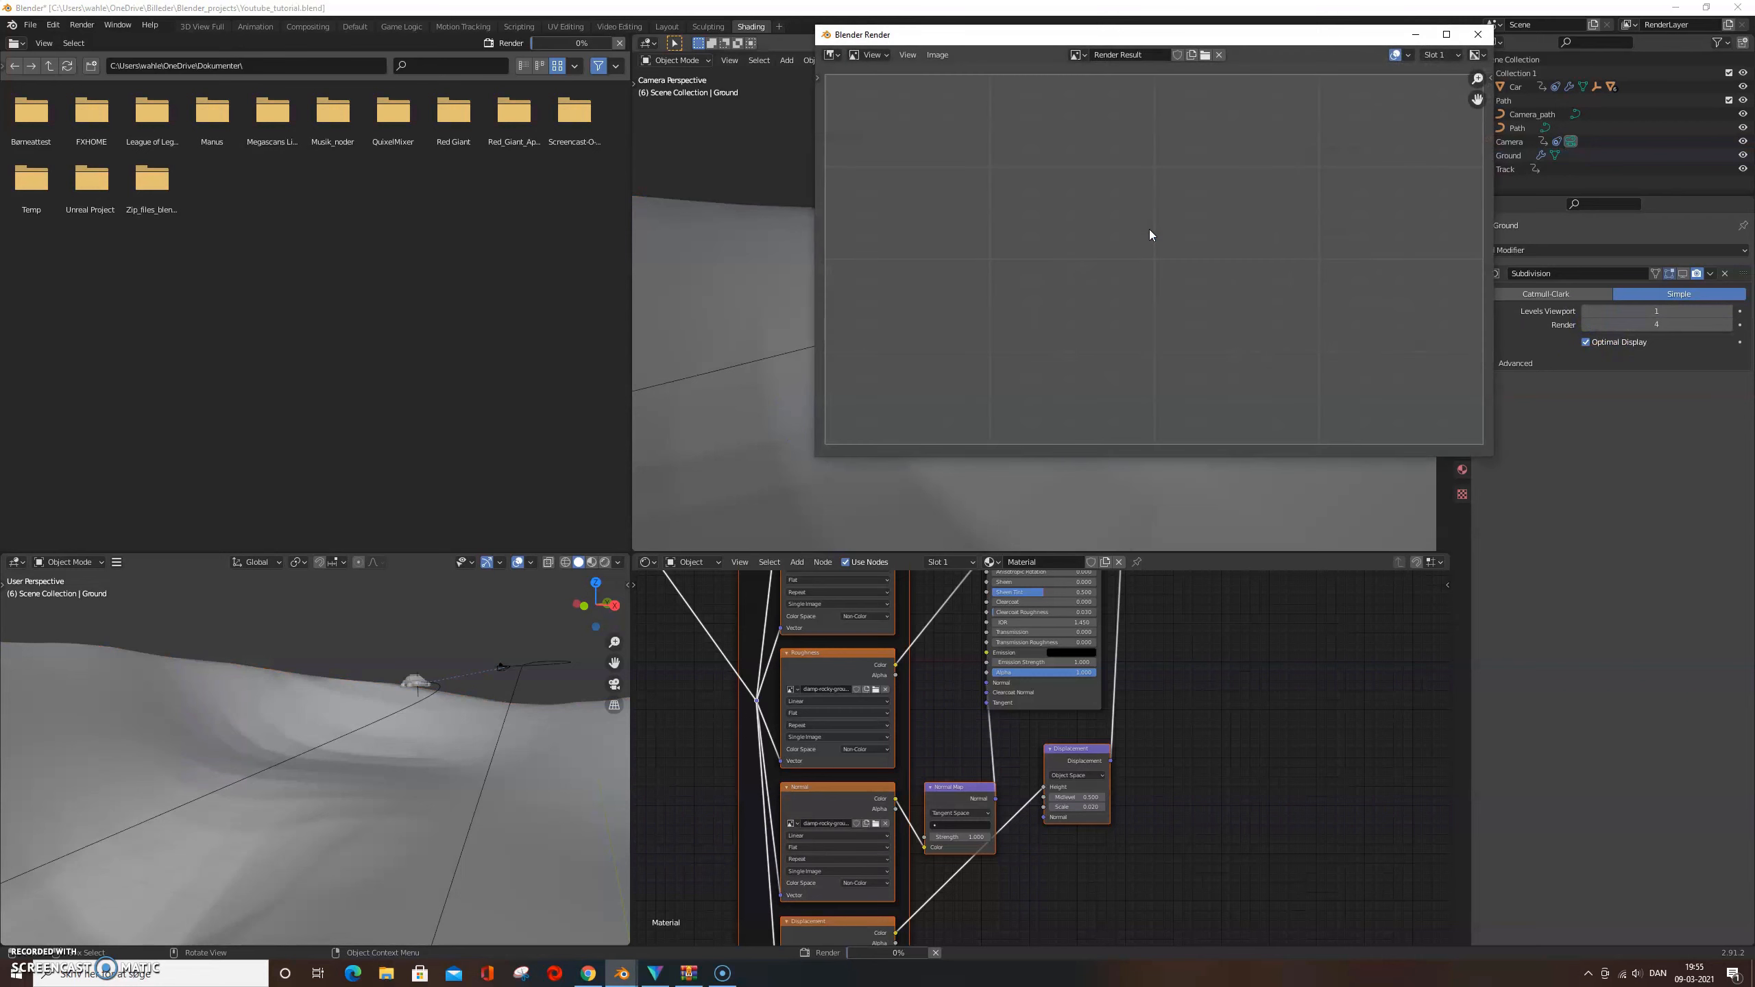
{"action": "left_click", "coordinate": [1443, 34]}
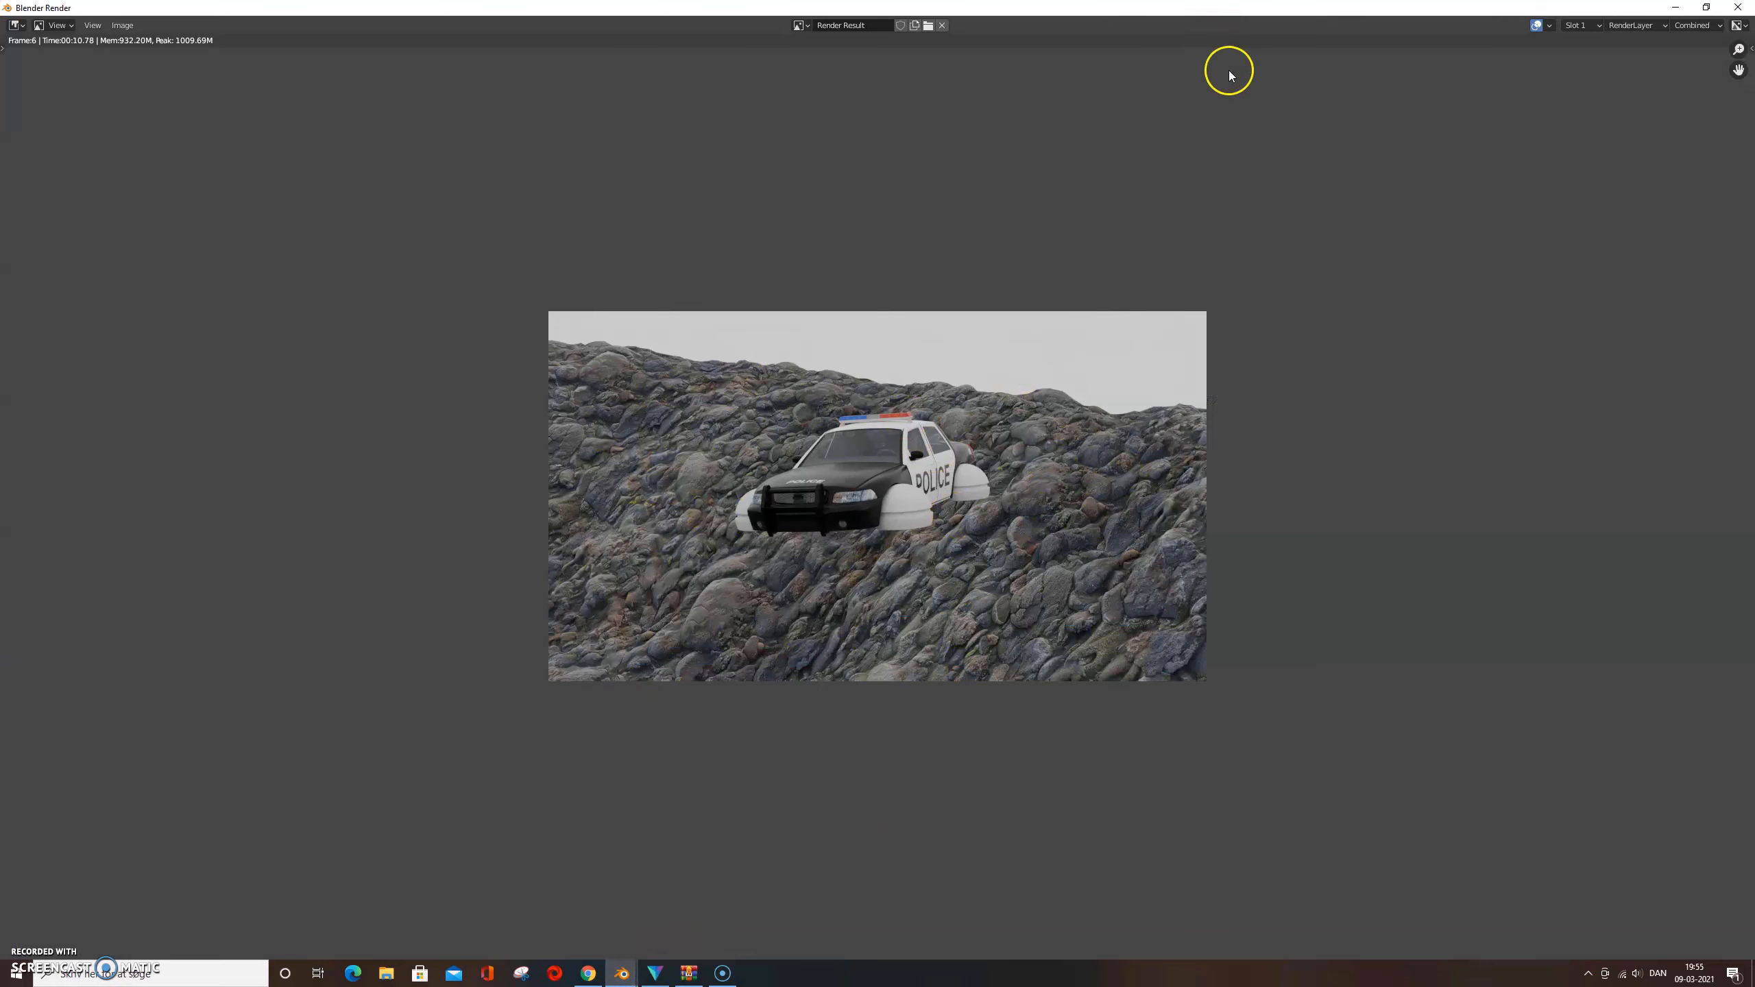
{"action": "left_click", "coordinate": [1735, 9]}
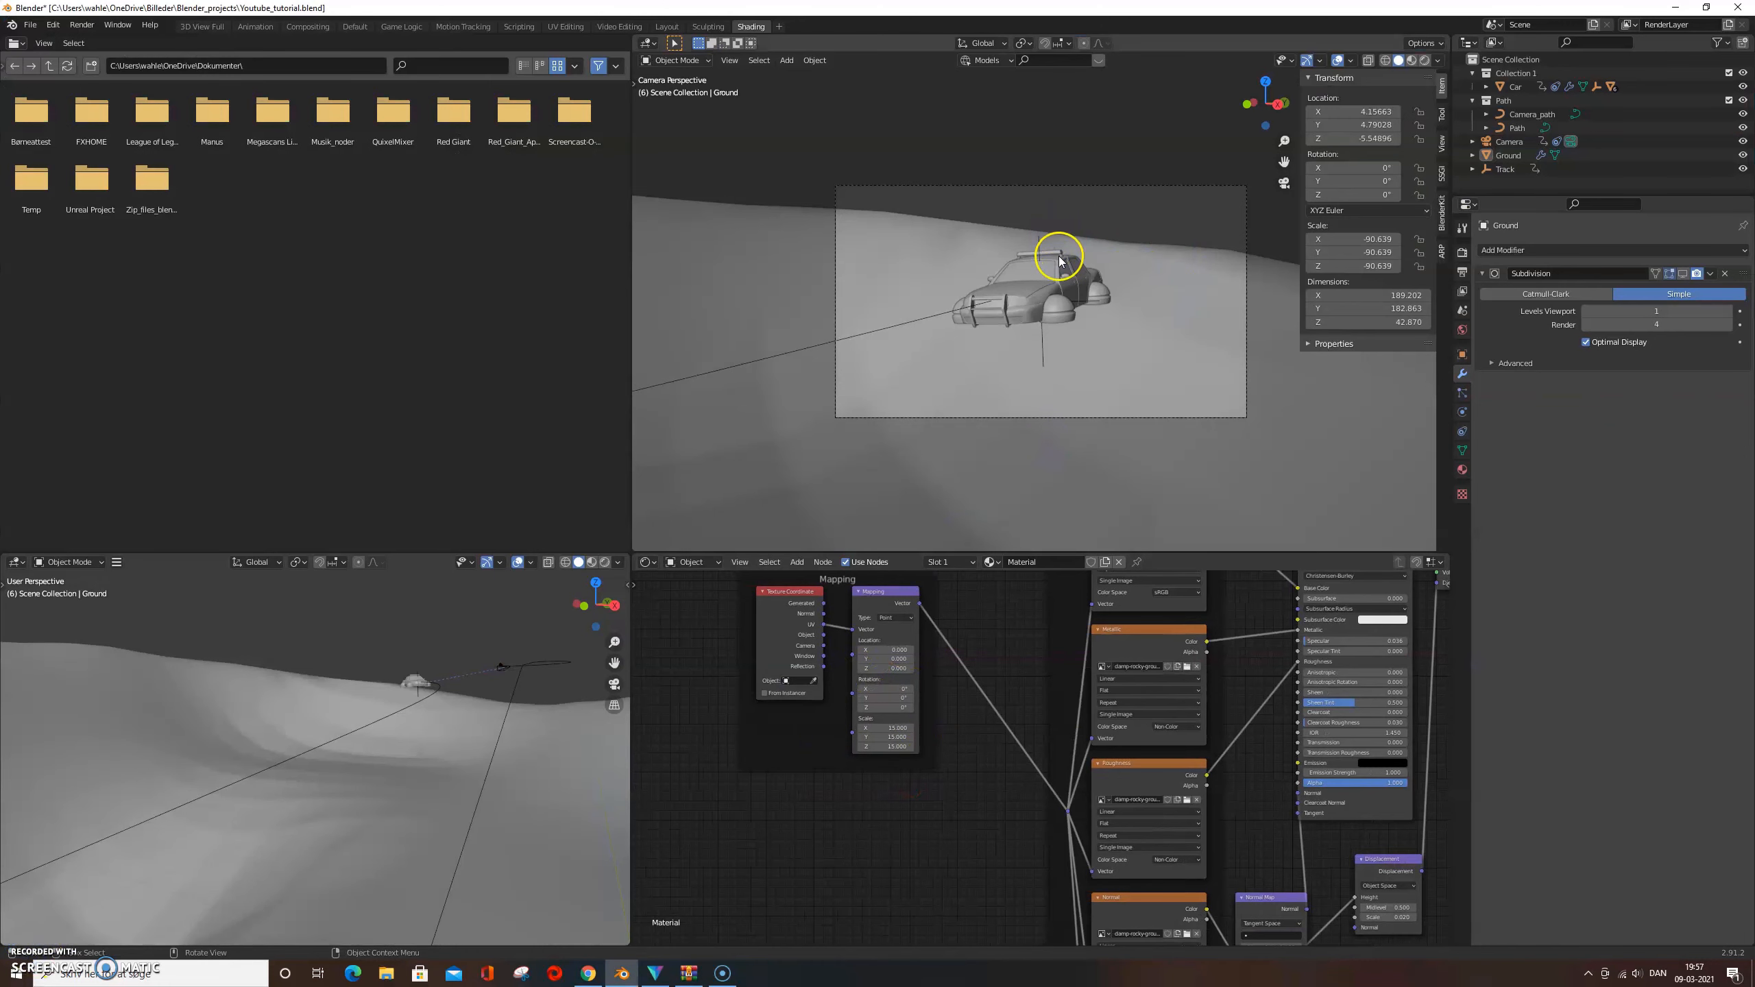
{"action": "key", "text": "F12"}
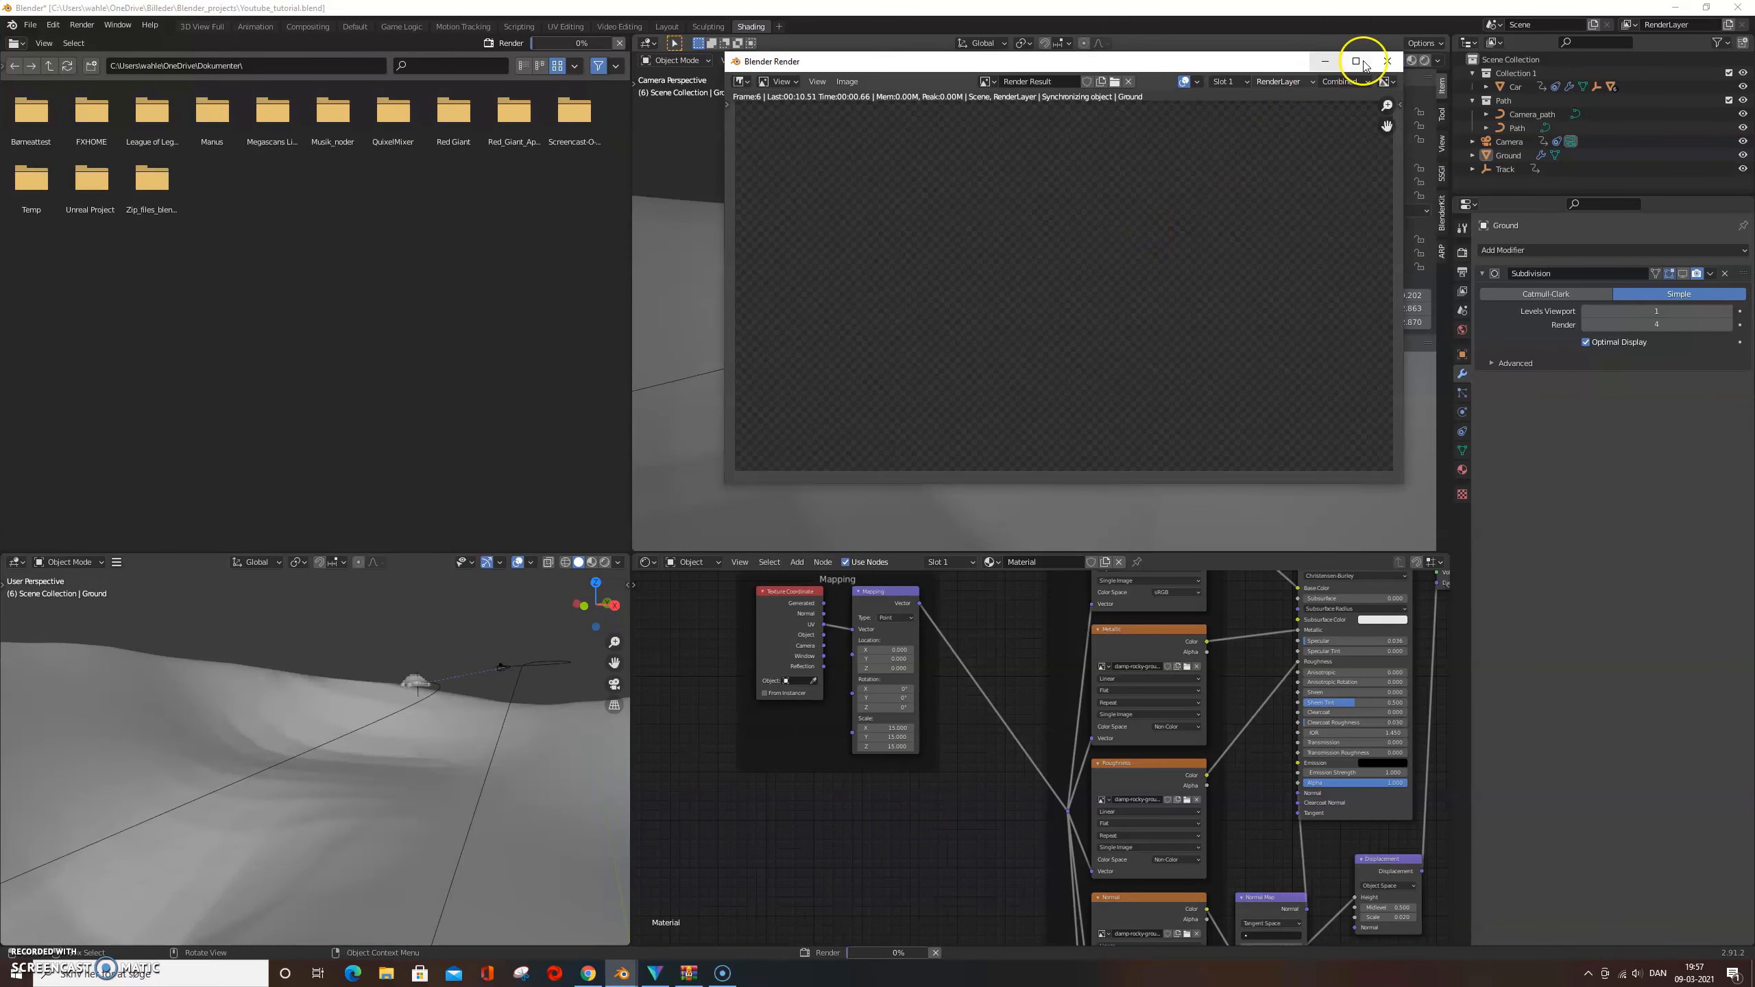
{"action": "left_click", "coordinate": [1363, 61]}
{"action": "scroll", "coordinate": [993, 262], "scroll_direction": "up", "scroll_amount": 3}
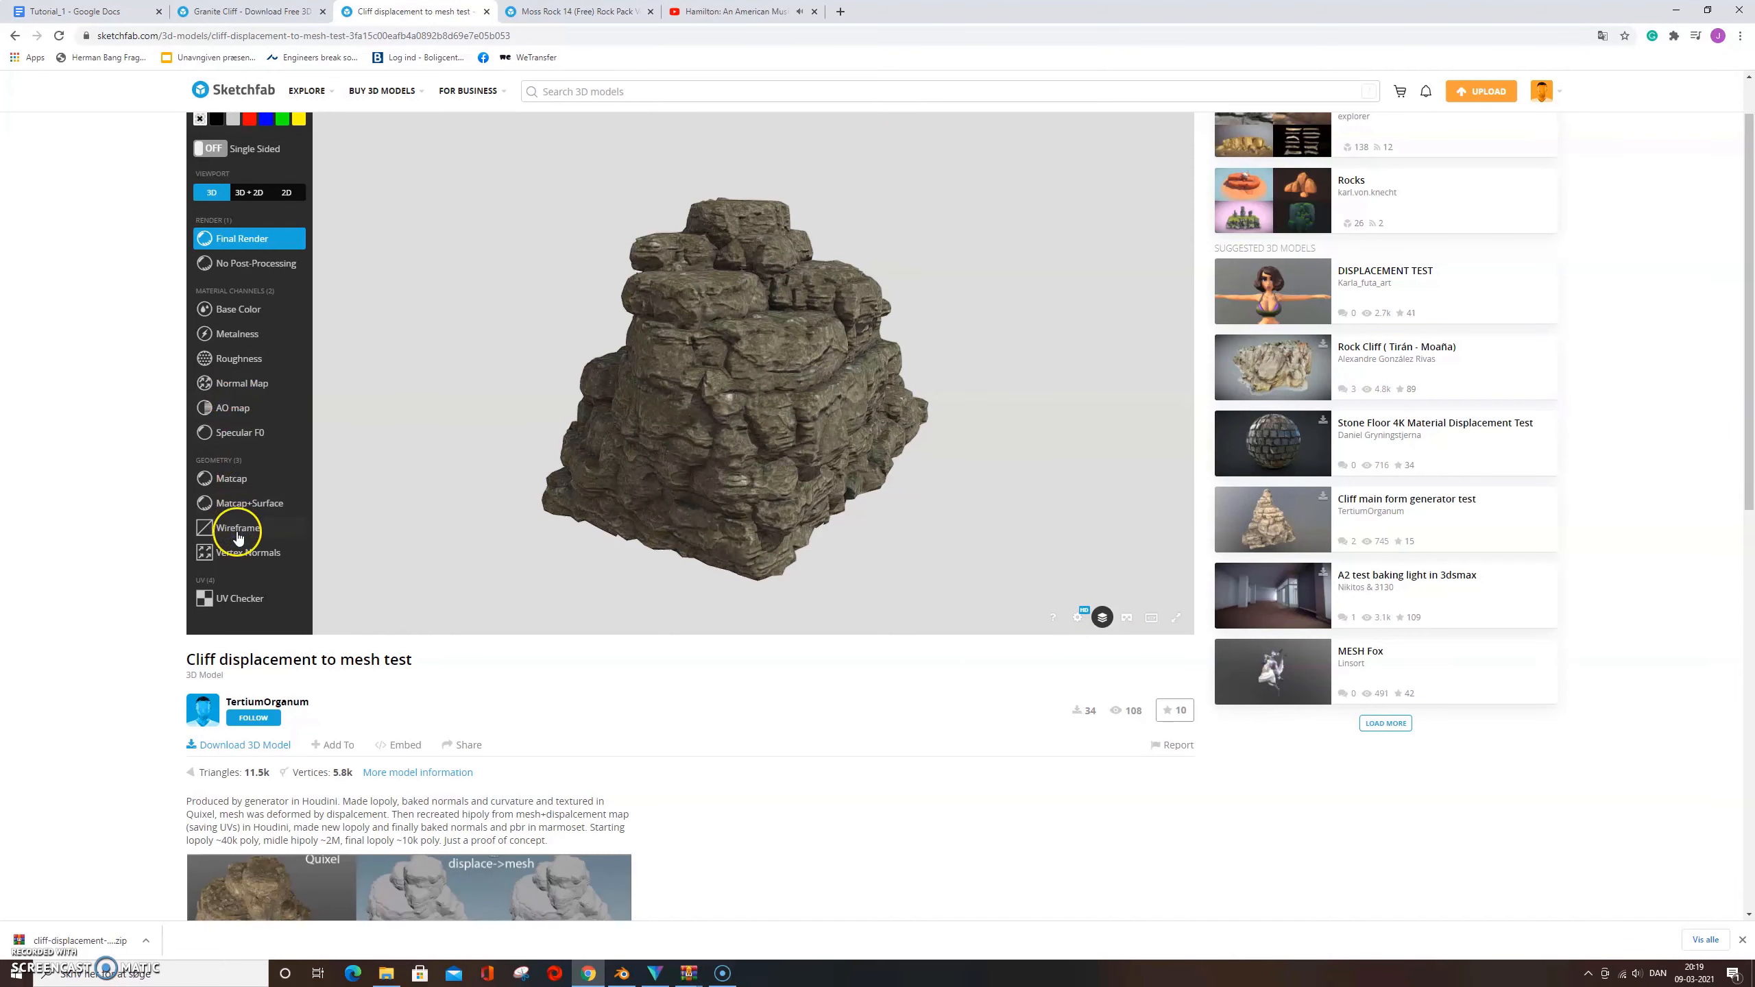
Examine the wireframe and final render of the "Cliff displacement to mesh test" model on Sketchfab
{"action": "left_click", "coordinate": [238, 537]}
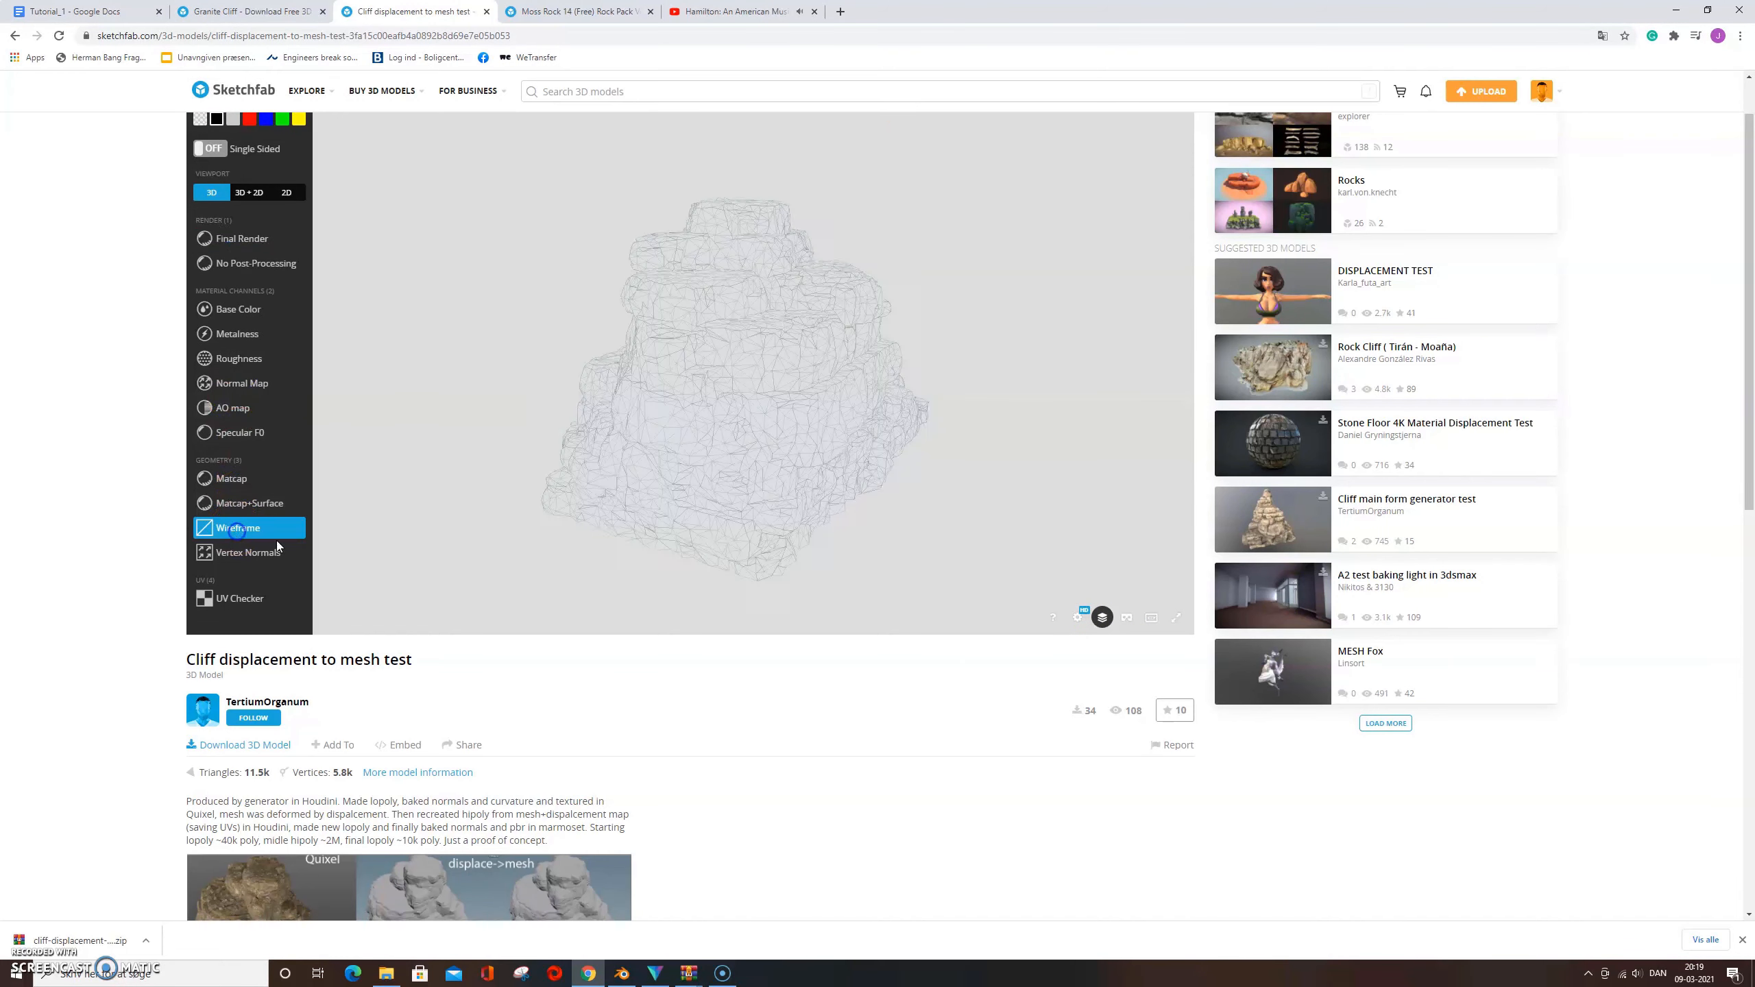
{"action": "left_click", "coordinate": [232, 240]}
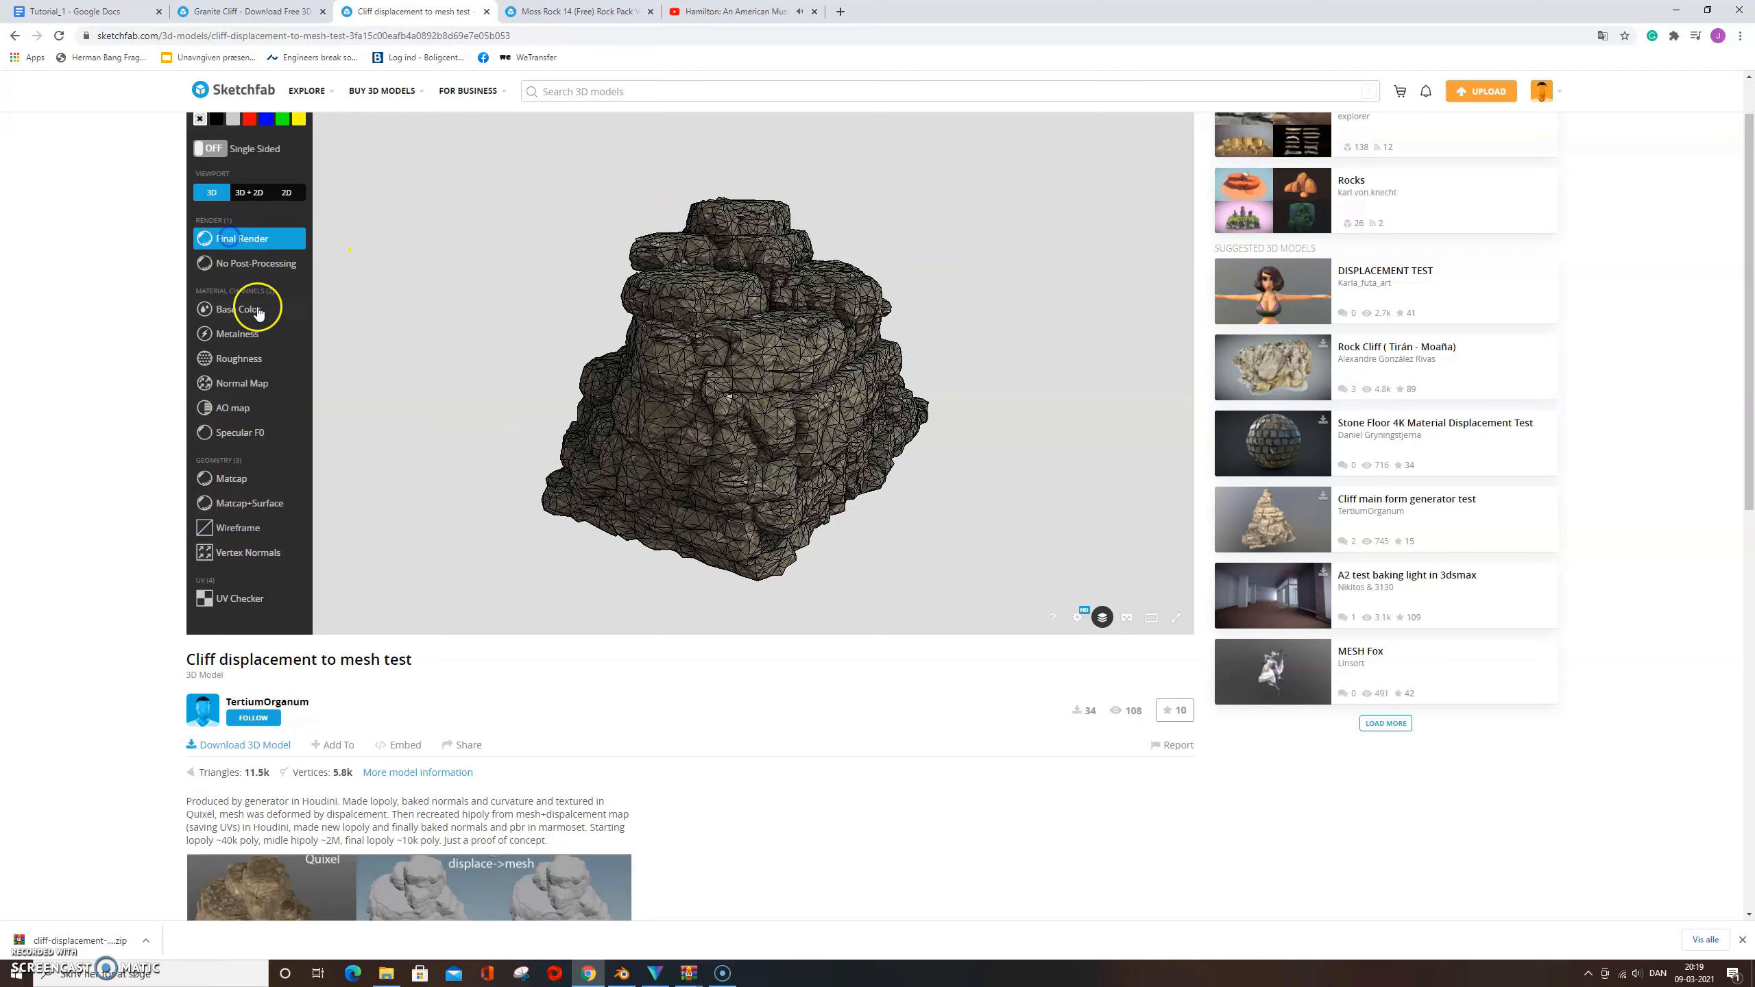
{"action": "left_click_drag", "start_coordinate": [722, 361], "coordinate": [683, 352]}
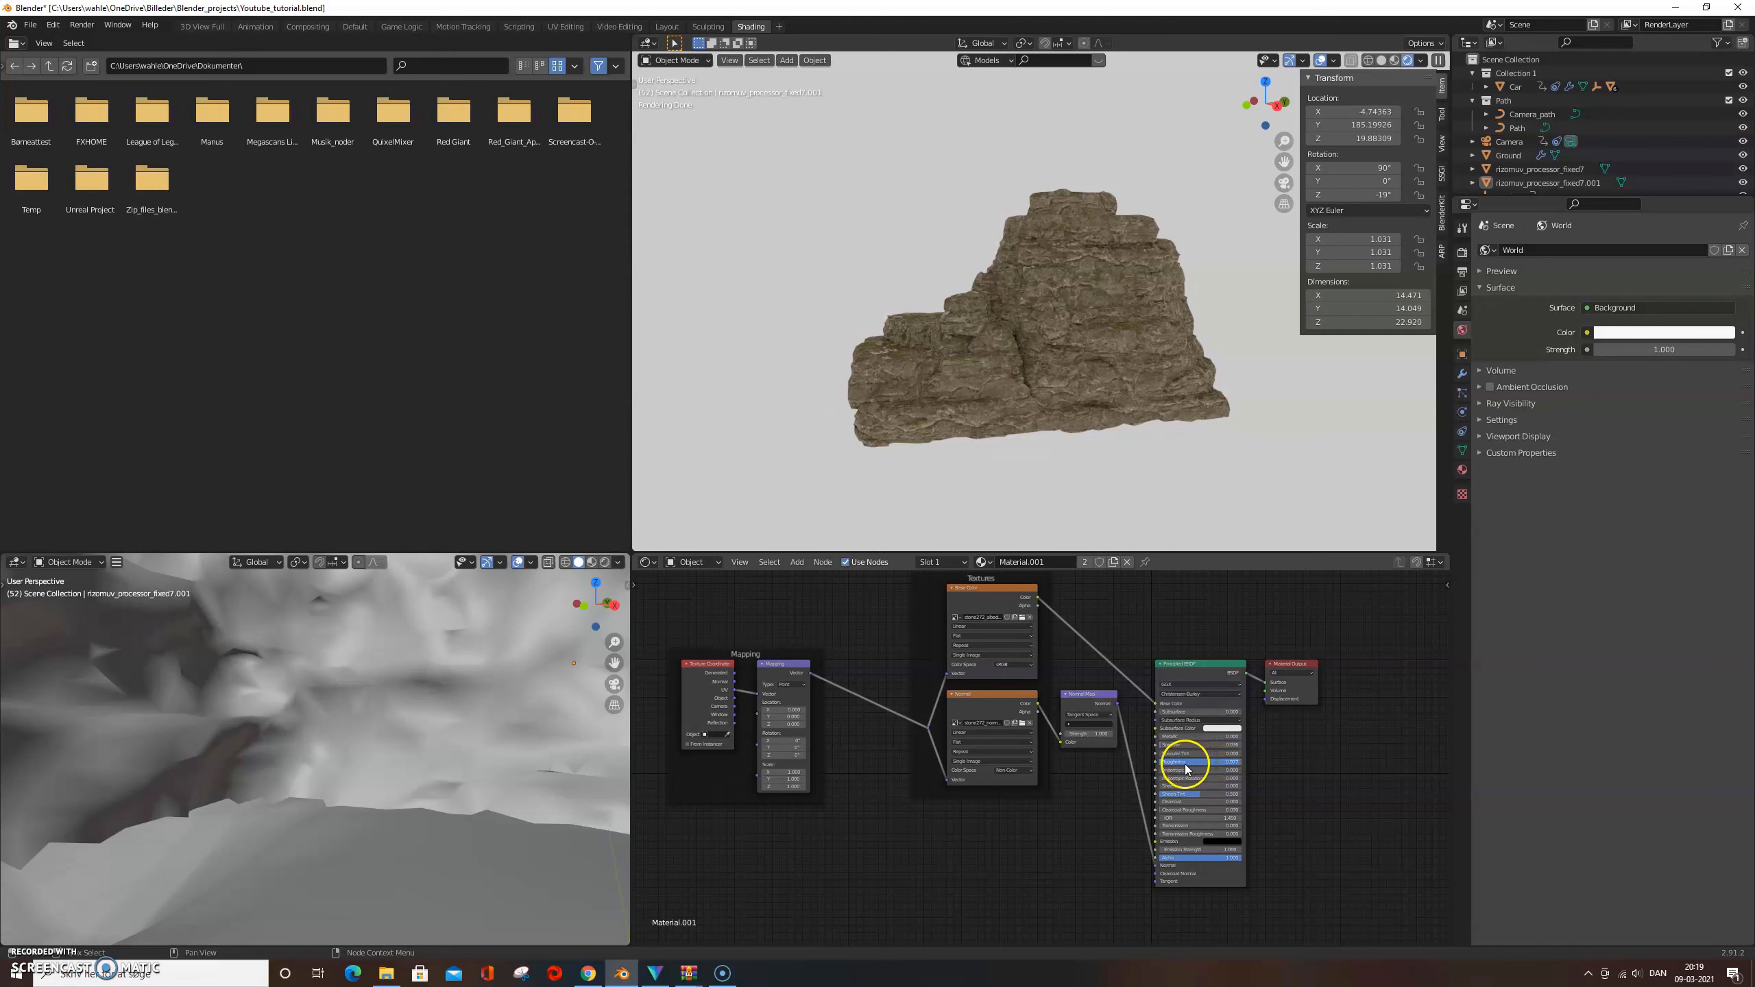
Switch to Blender, save the project and delete the distant duplicate of the cliff rock
{"action": "key", "text": "ctrl+s"}
{"action": "scroll", "coordinate": [1070, 329], "scroll_direction": "down", "scroll_amount": 5}
{"action": "left_click", "coordinate": [1073, 332]}
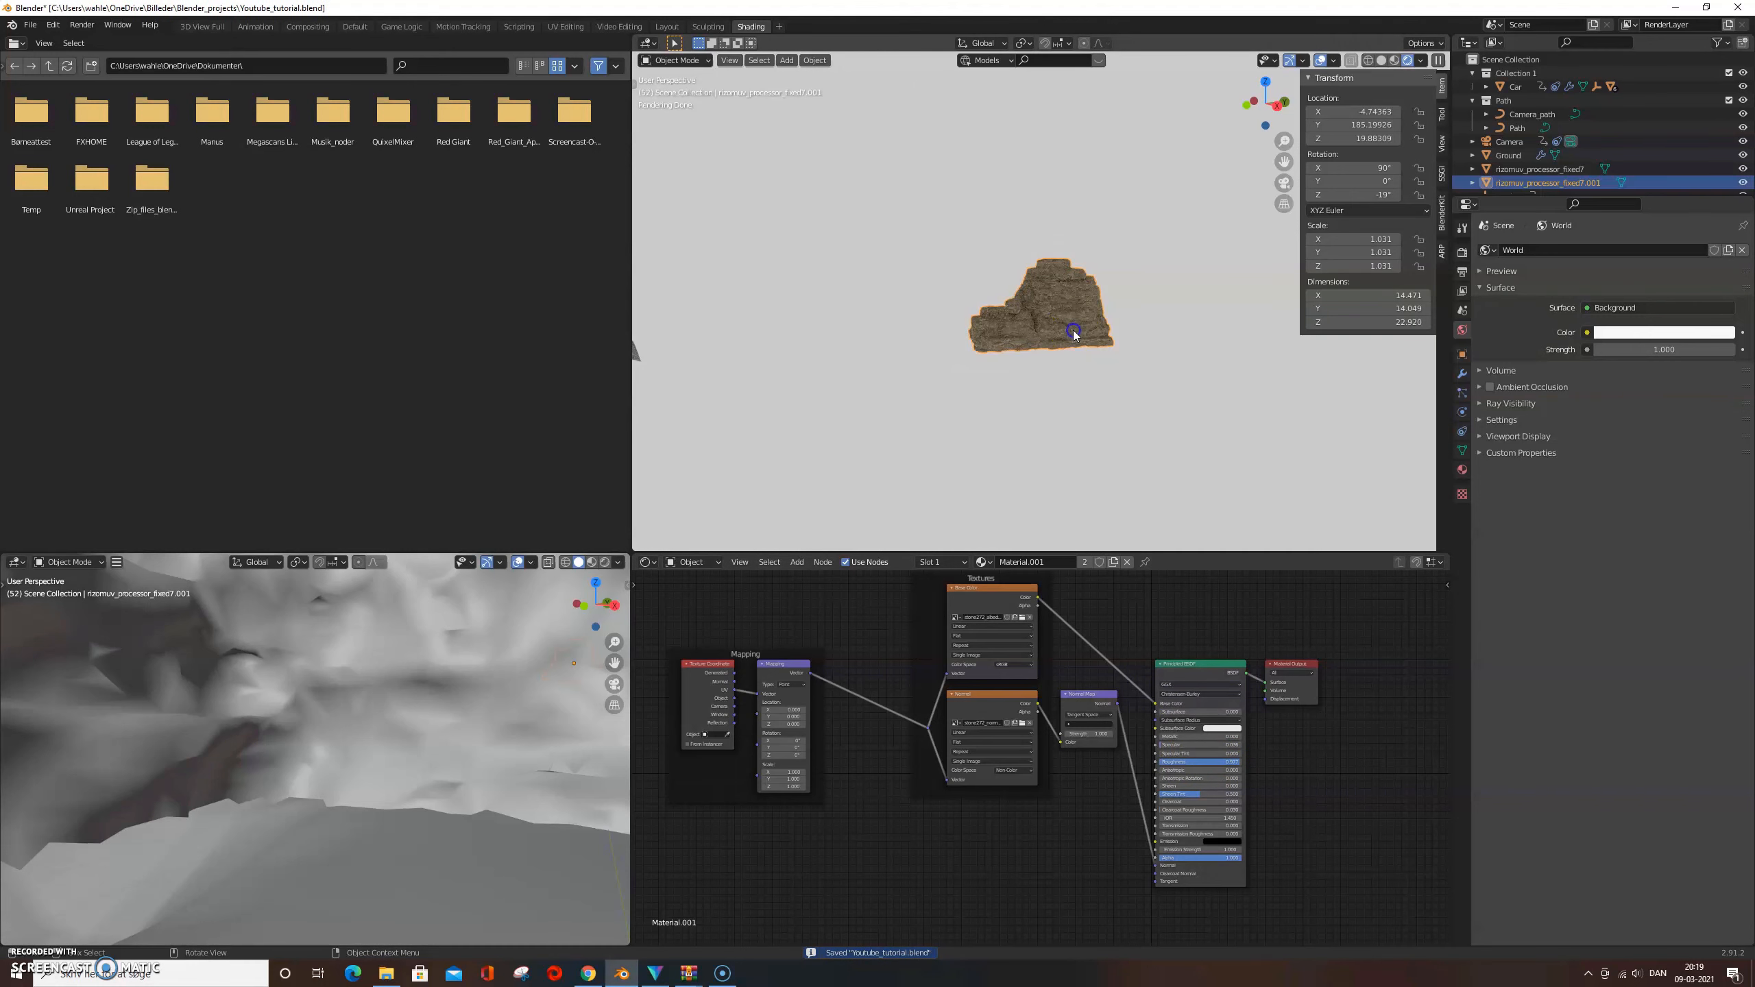
{"action": "key", "text": "Delete"}
{"action": "scroll", "coordinate": [901, 349], "scroll_direction": "down", "scroll_amount": 7}
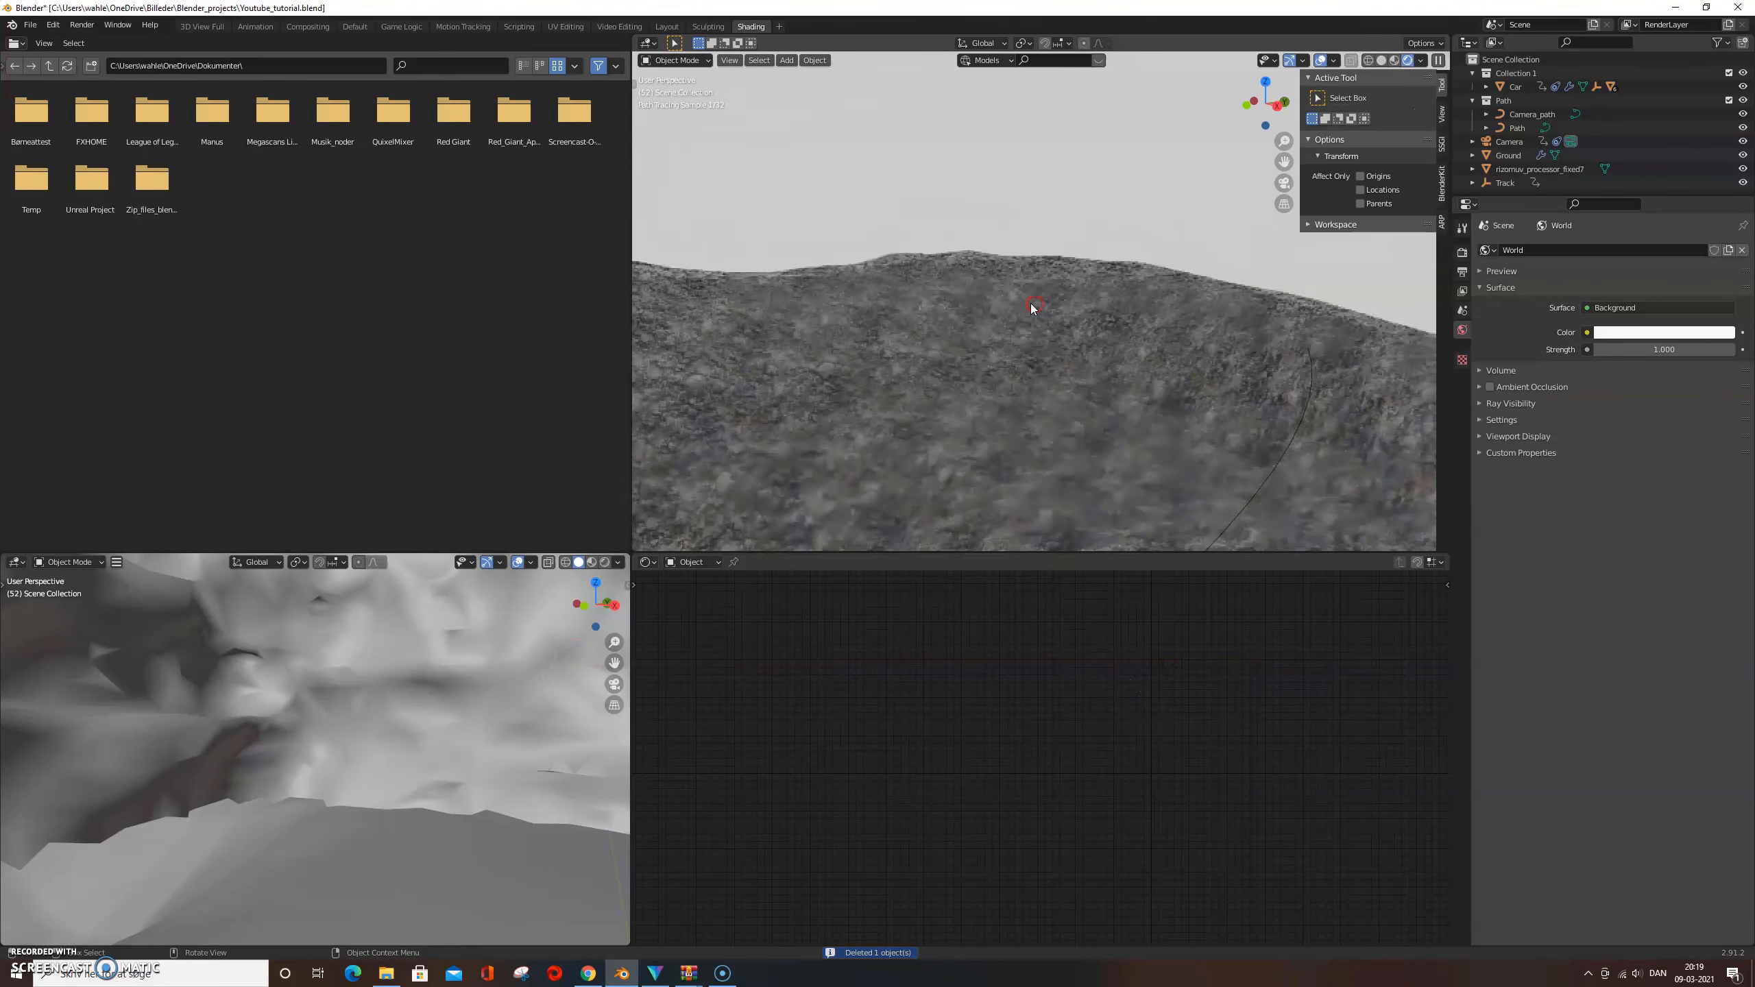
{"action": "scroll", "coordinate": [1020, 325], "scroll_direction": "up", "scroll_amount": 8}
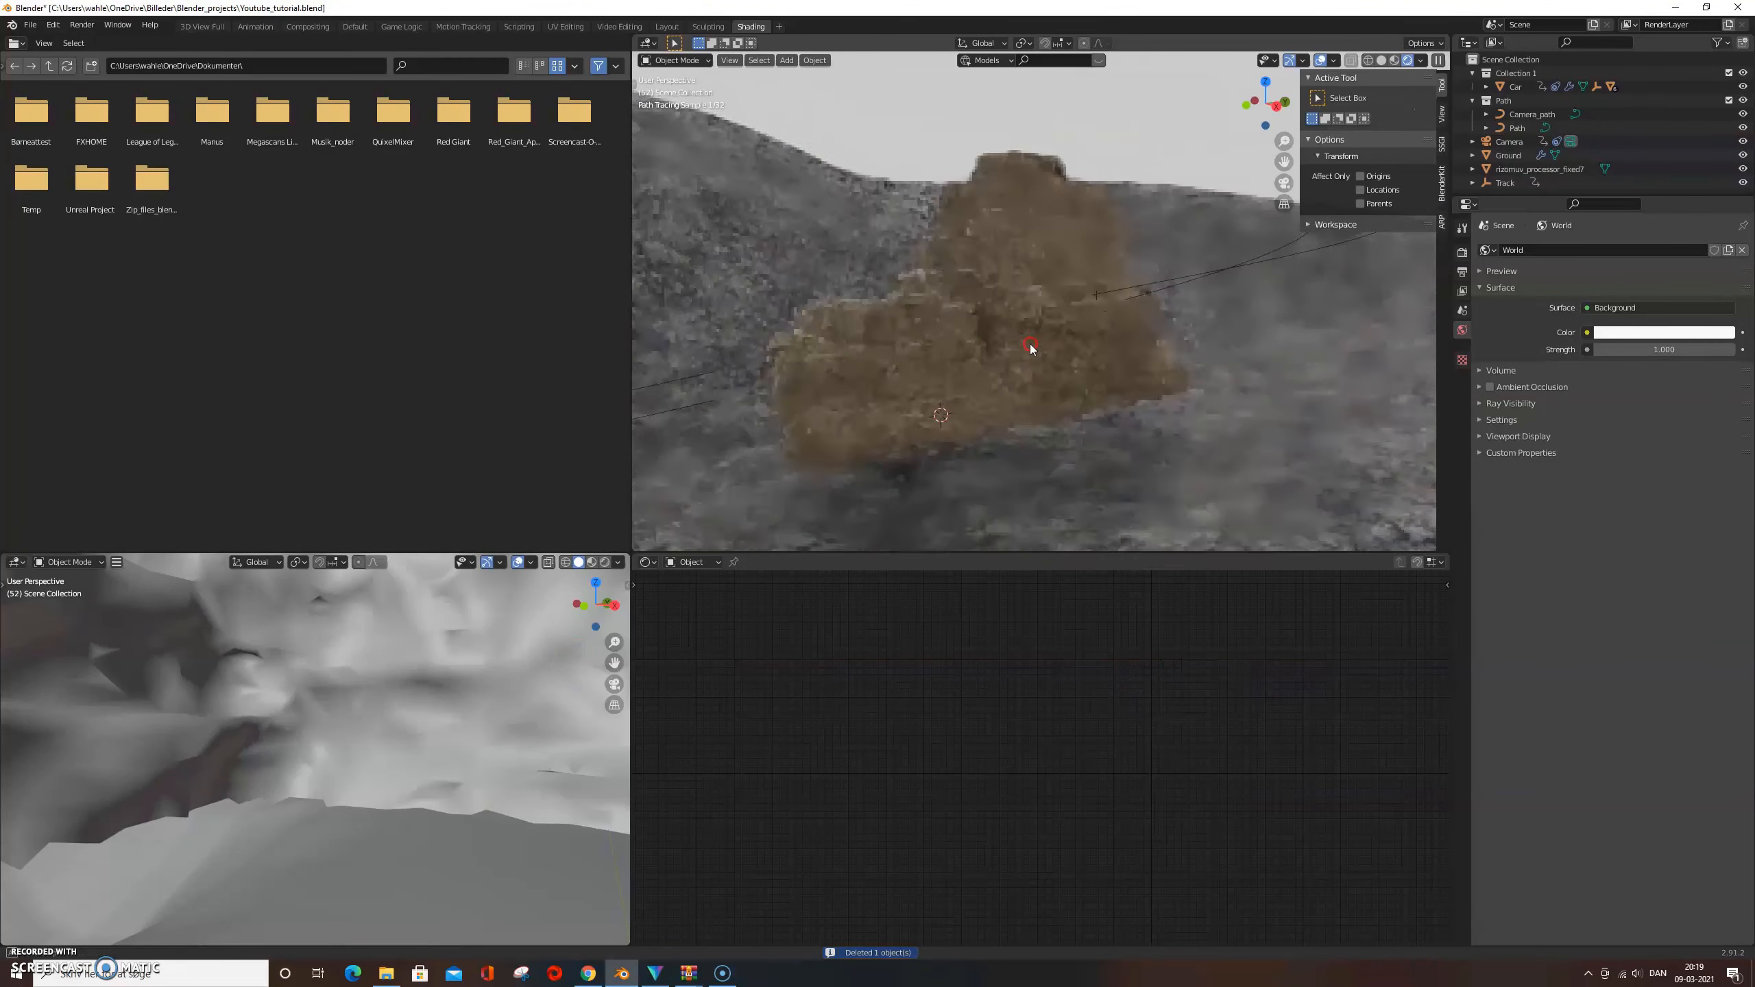
Insert a MixRGB node between the remaining cliff rock's base color texture and its Principled BSDF
{"action": "left_click", "coordinate": [1057, 343]}
{"action": "middle_click_drag", "start_coordinate": [1124, 629], "coordinate": [1045, 649]}
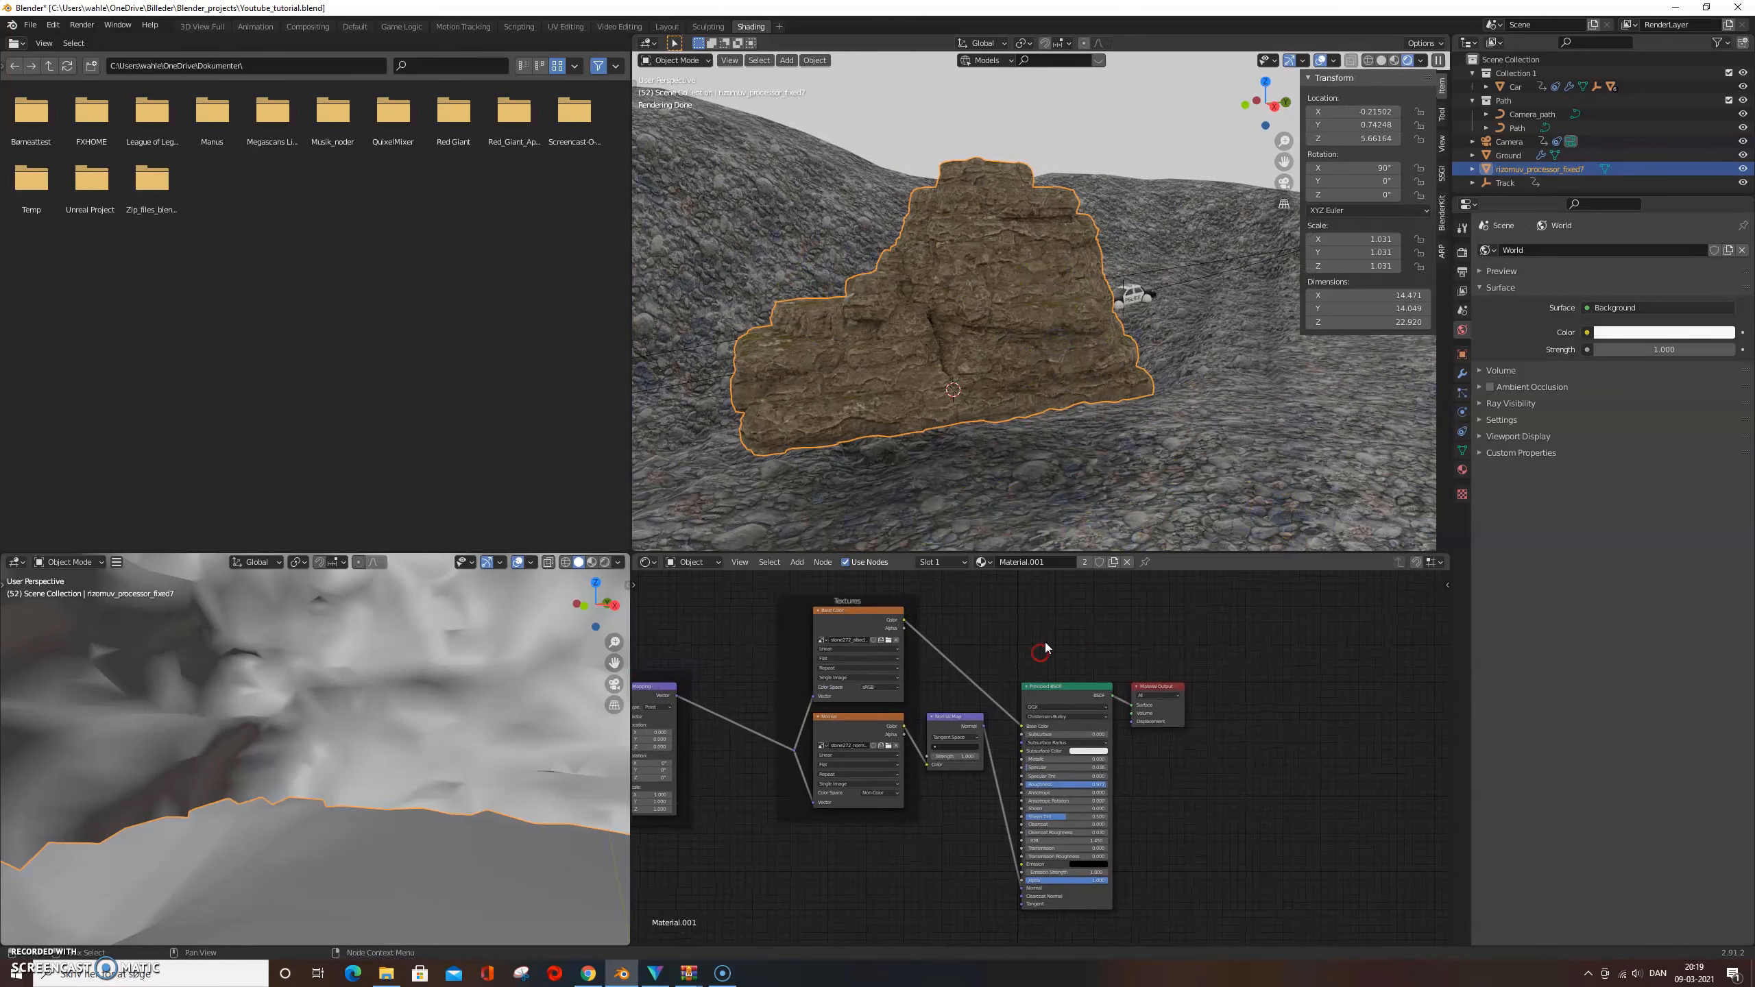
{"action": "key", "text": "shift+a"}
{"action": "left_click", "coordinate": [1046, 641]}
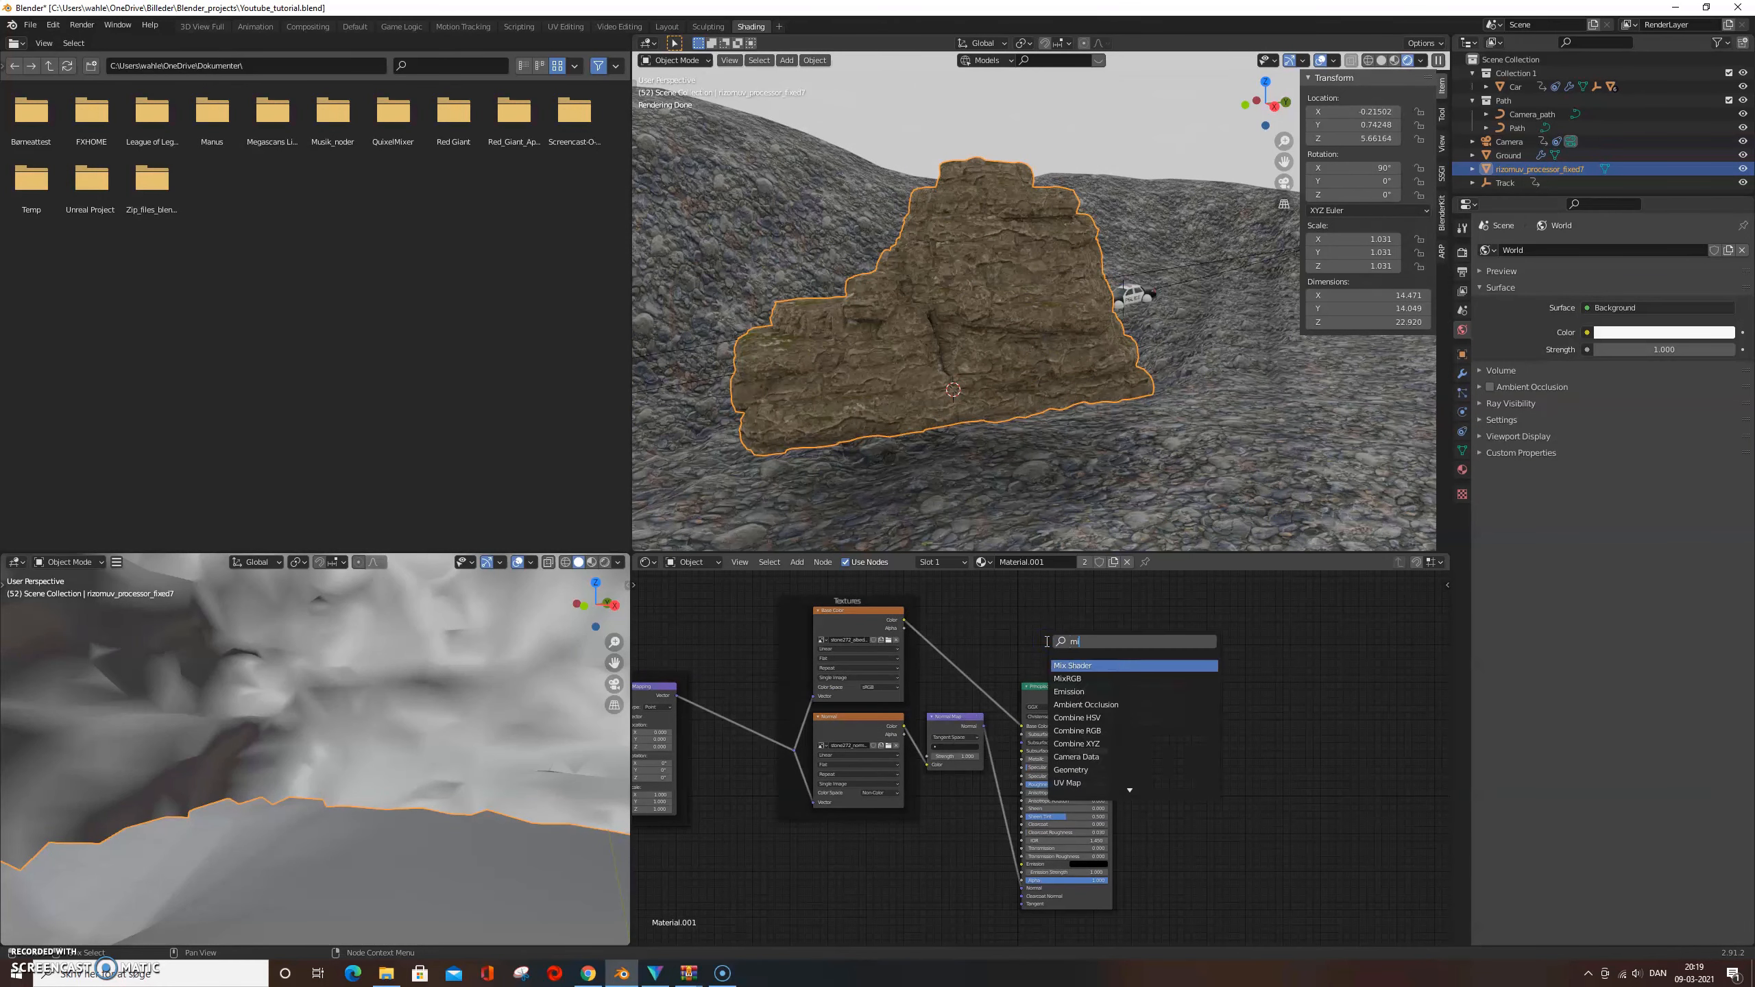
{"action": "key", "text": "Down"}
{"action": "key", "text": "Return"}
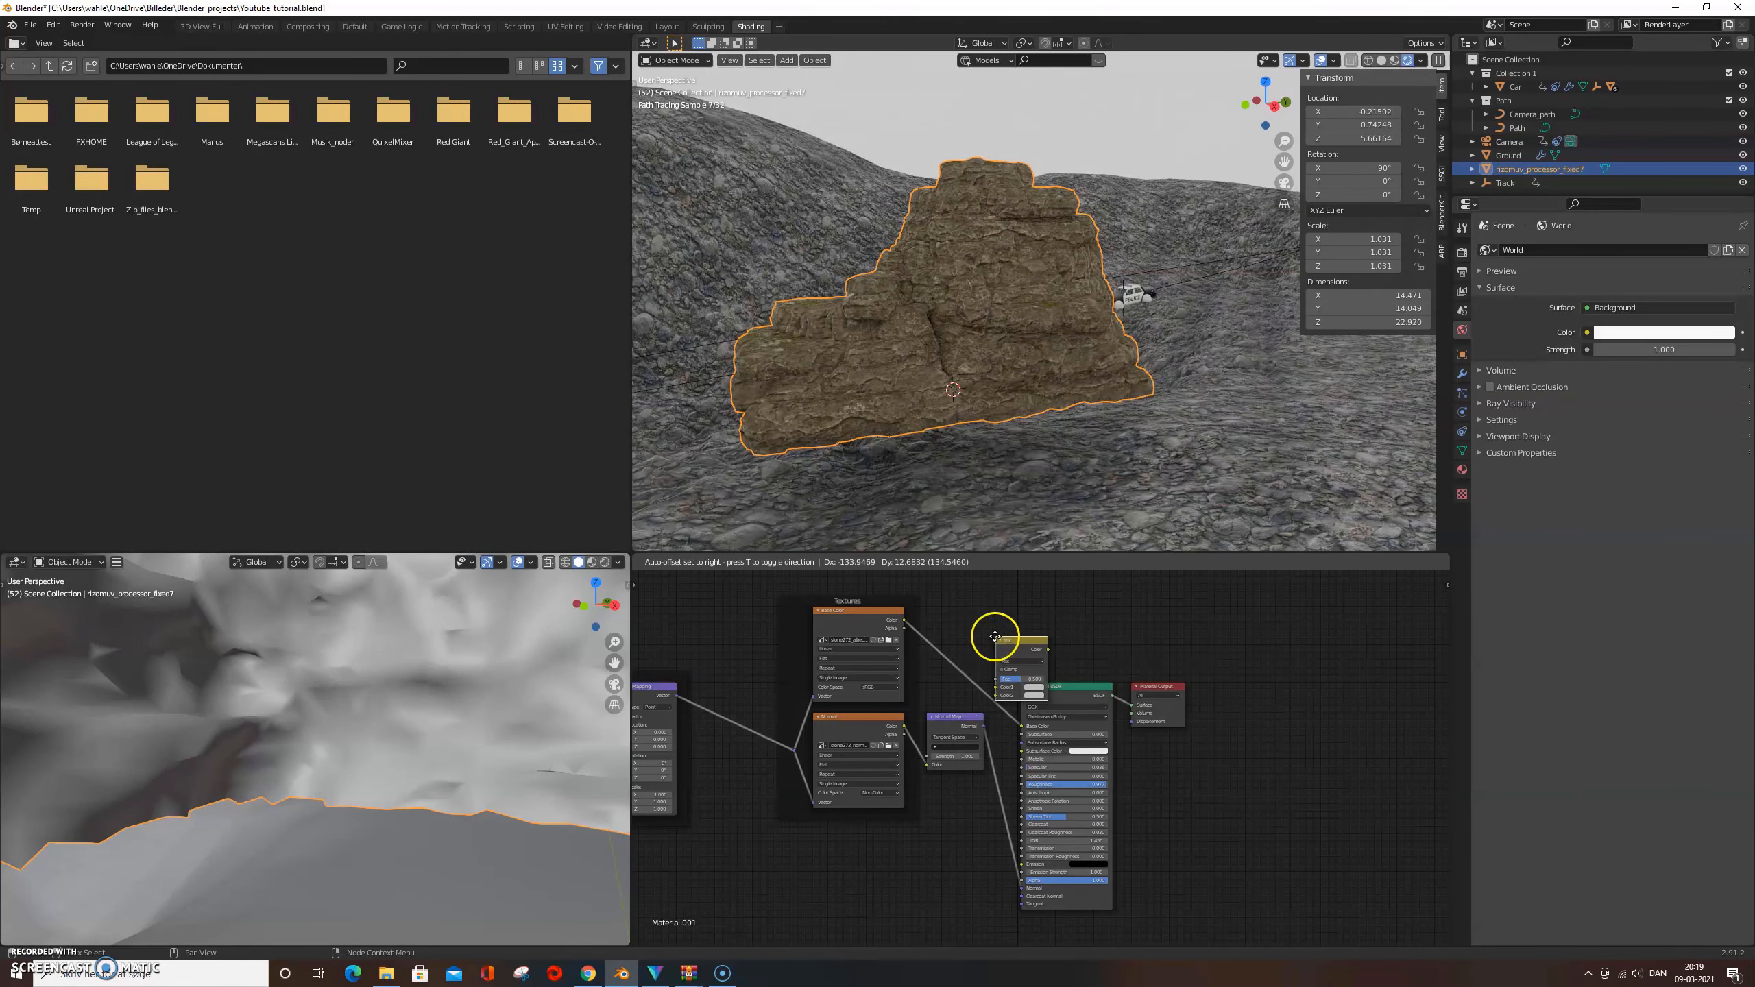
{"action": "left_click", "coordinate": [958, 627]}
Set the Mix node's second color by sampling the rocky ground in the rendered viewport
{"action": "middle_click_drag", "start_coordinate": [1021, 636], "coordinate": [1044, 625]}
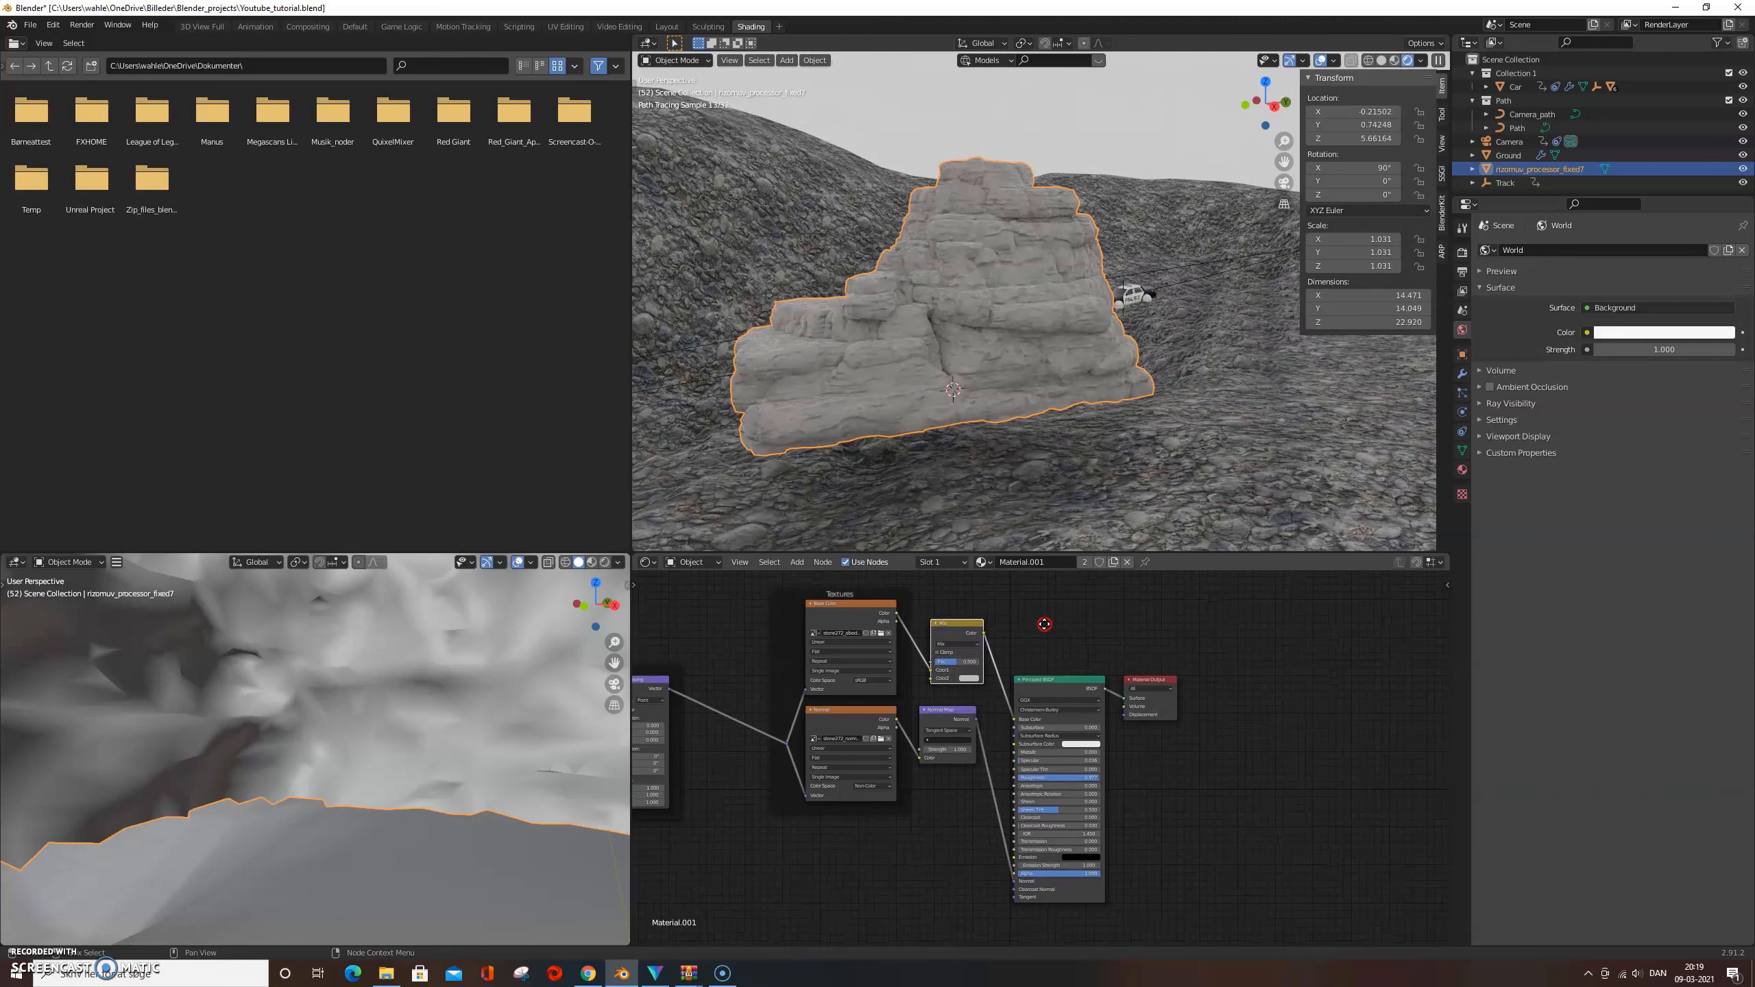
{"action": "left_click", "coordinate": [971, 678]}
{"action": "left_click", "coordinate": [1024, 646]}
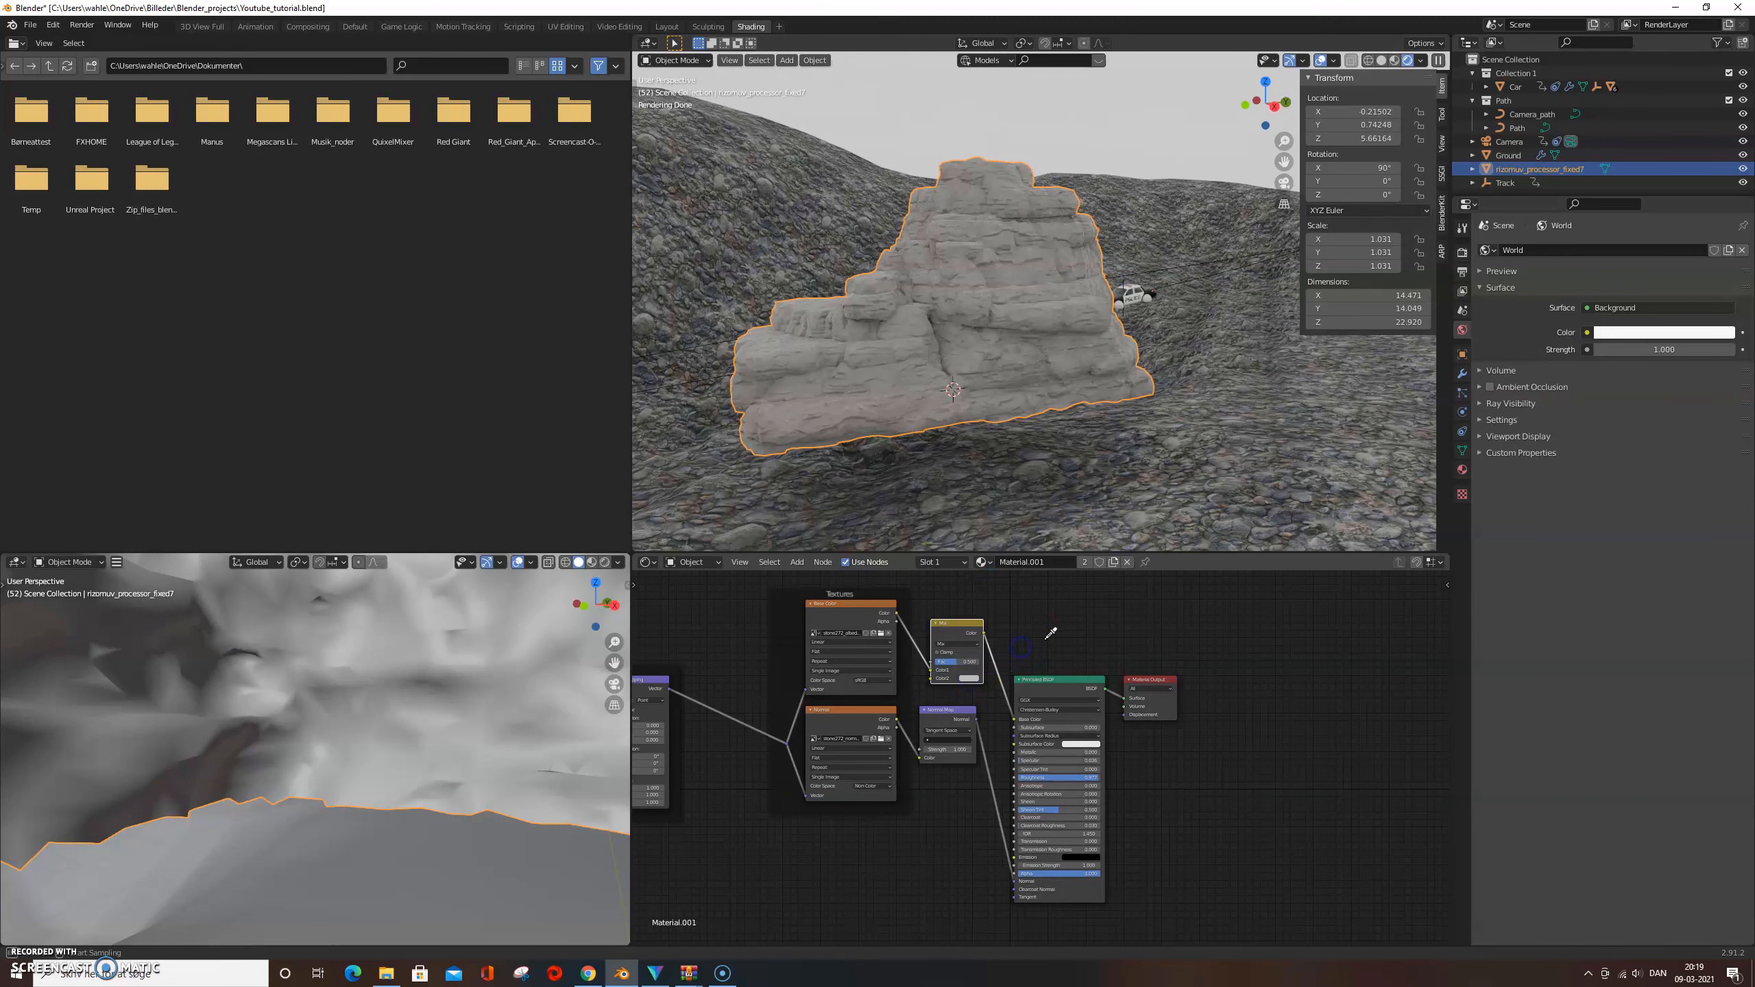
{"action": "left_click", "coordinate": [1139, 515]}
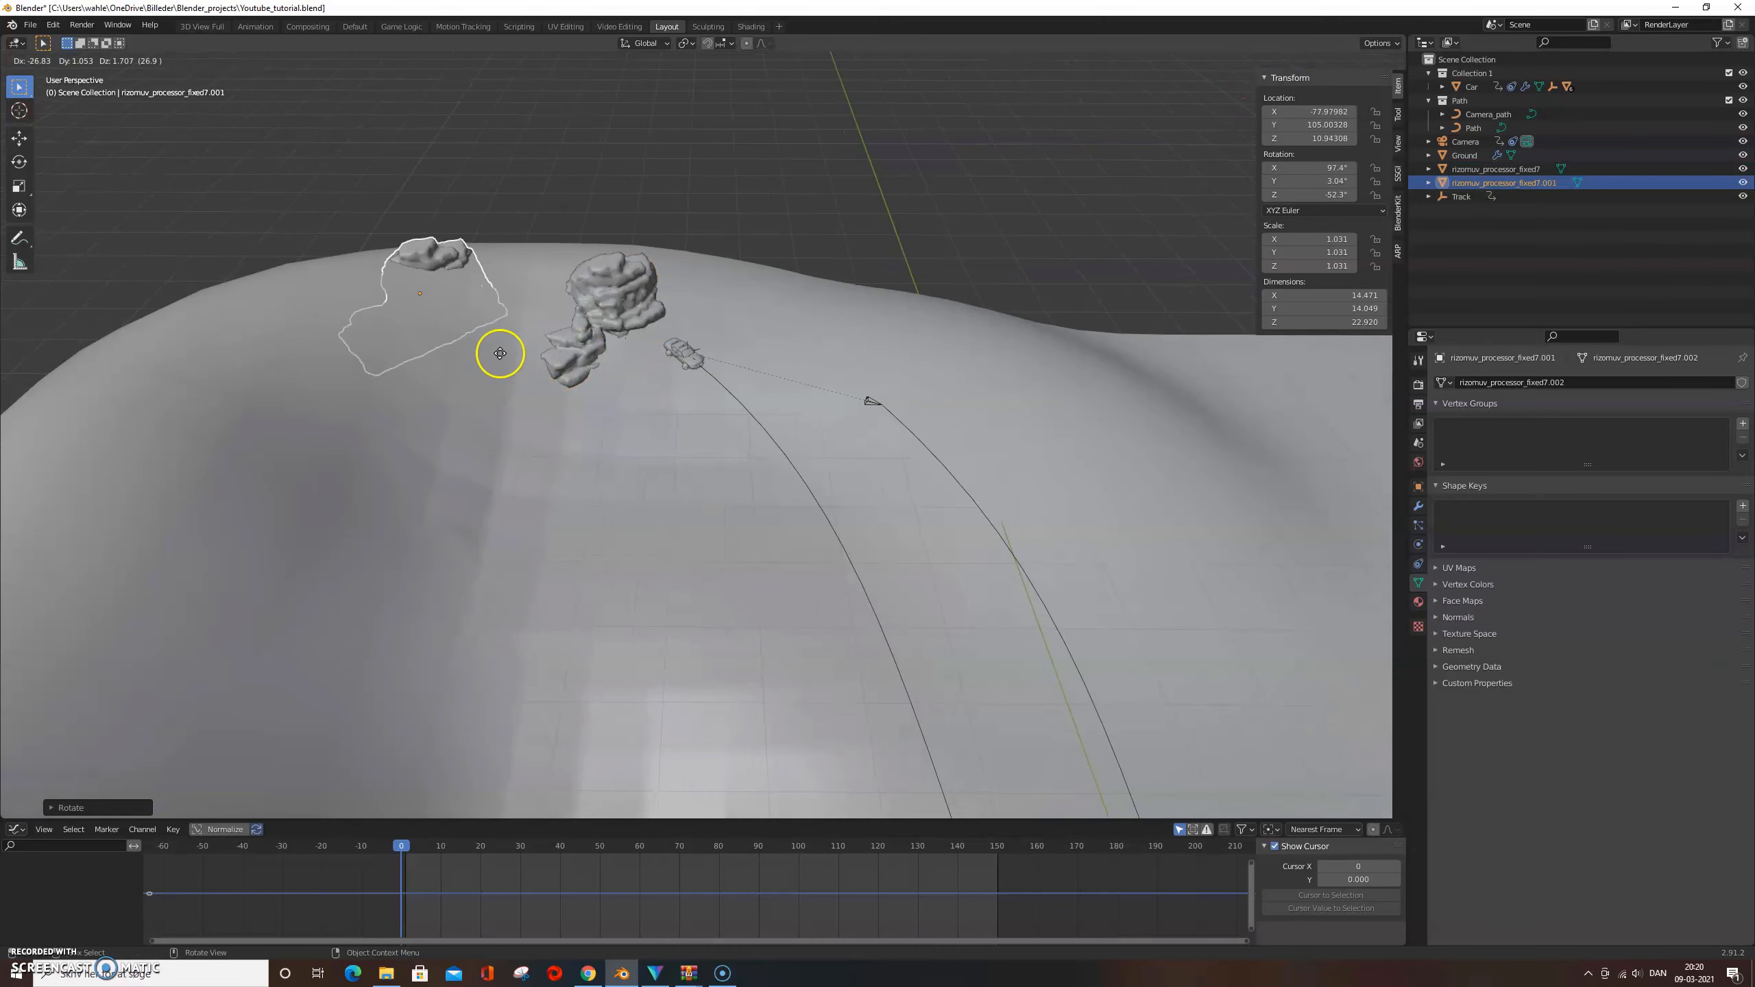
Place the copied cliff rock on the hillside near the car, check it through the camera, and duplicate it
{"action": "left_click", "coordinate": [545, 383]}
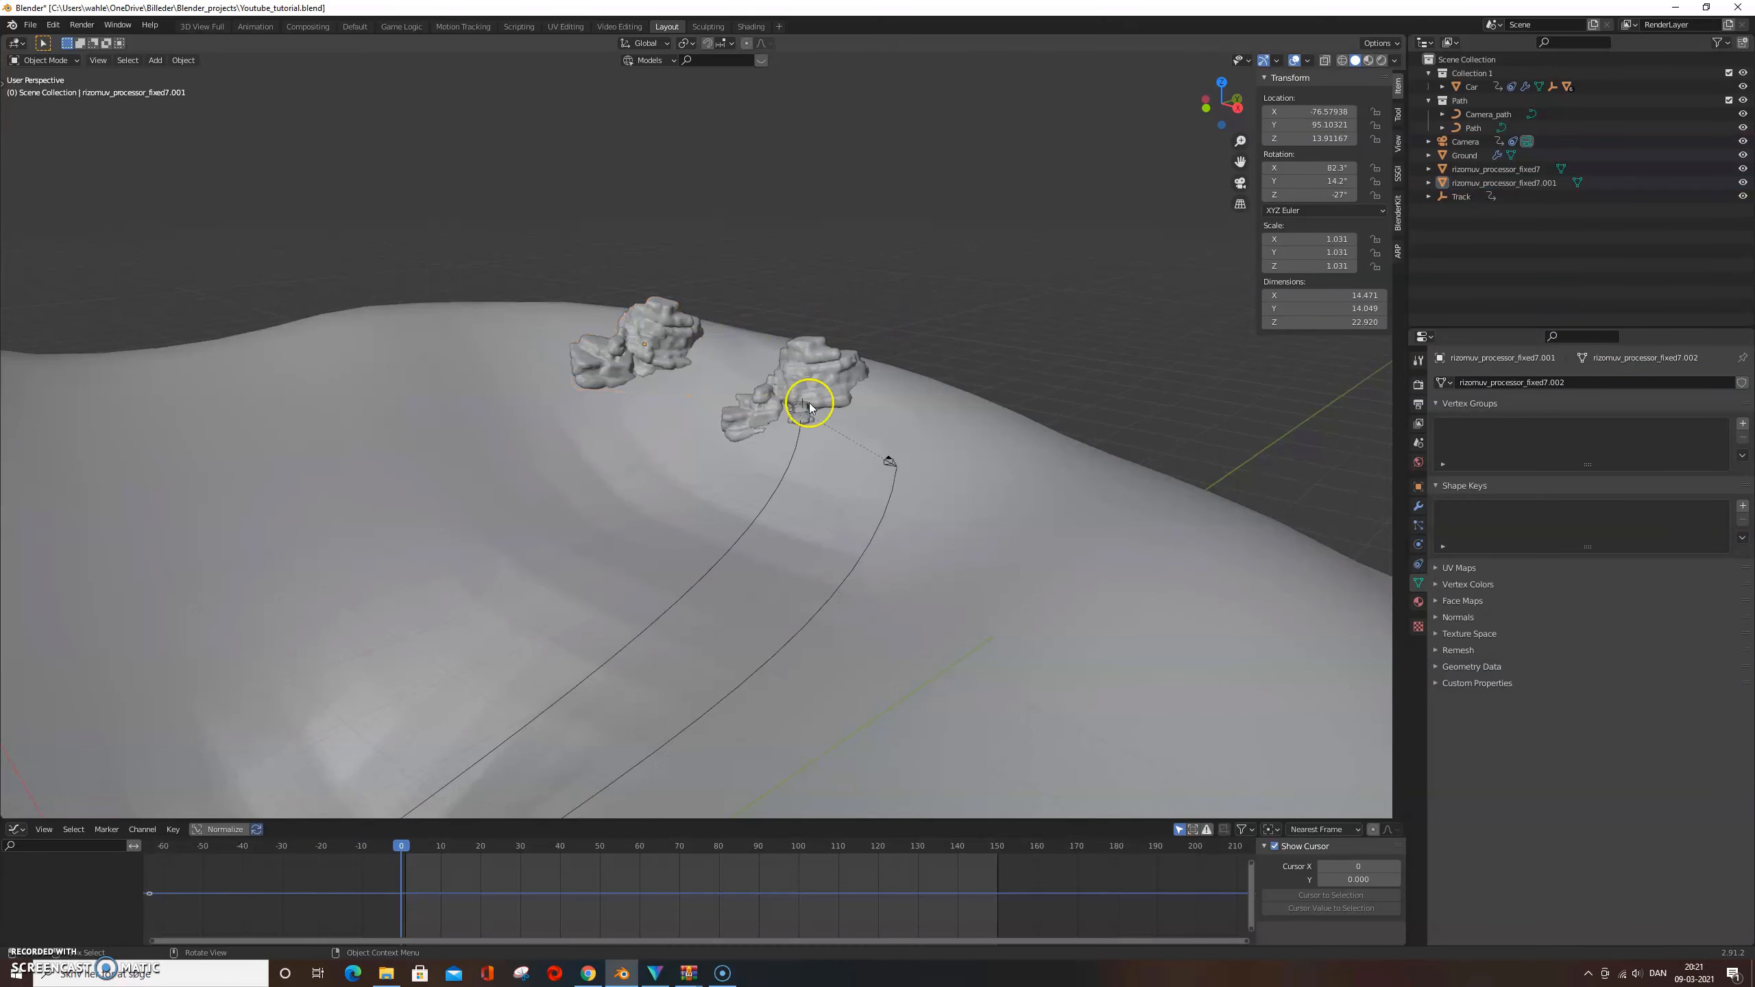
{"action": "key", "text": "KP_0"}
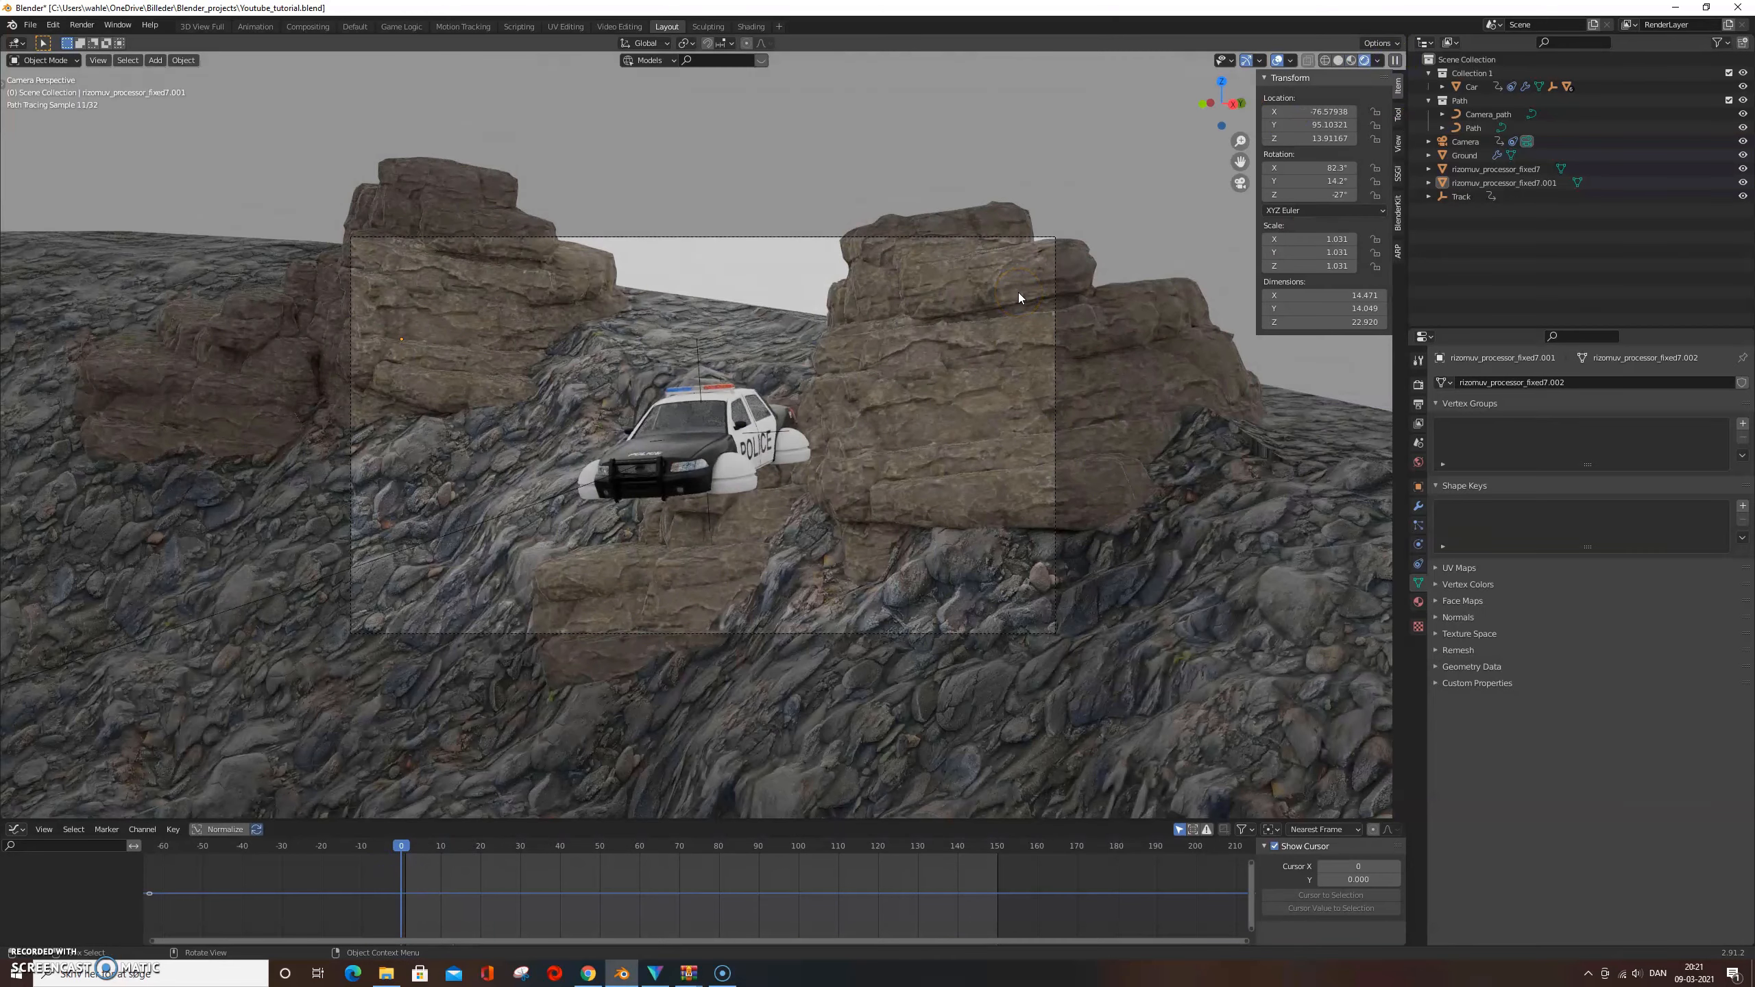
{"action": "key", "text": "shift+d"}
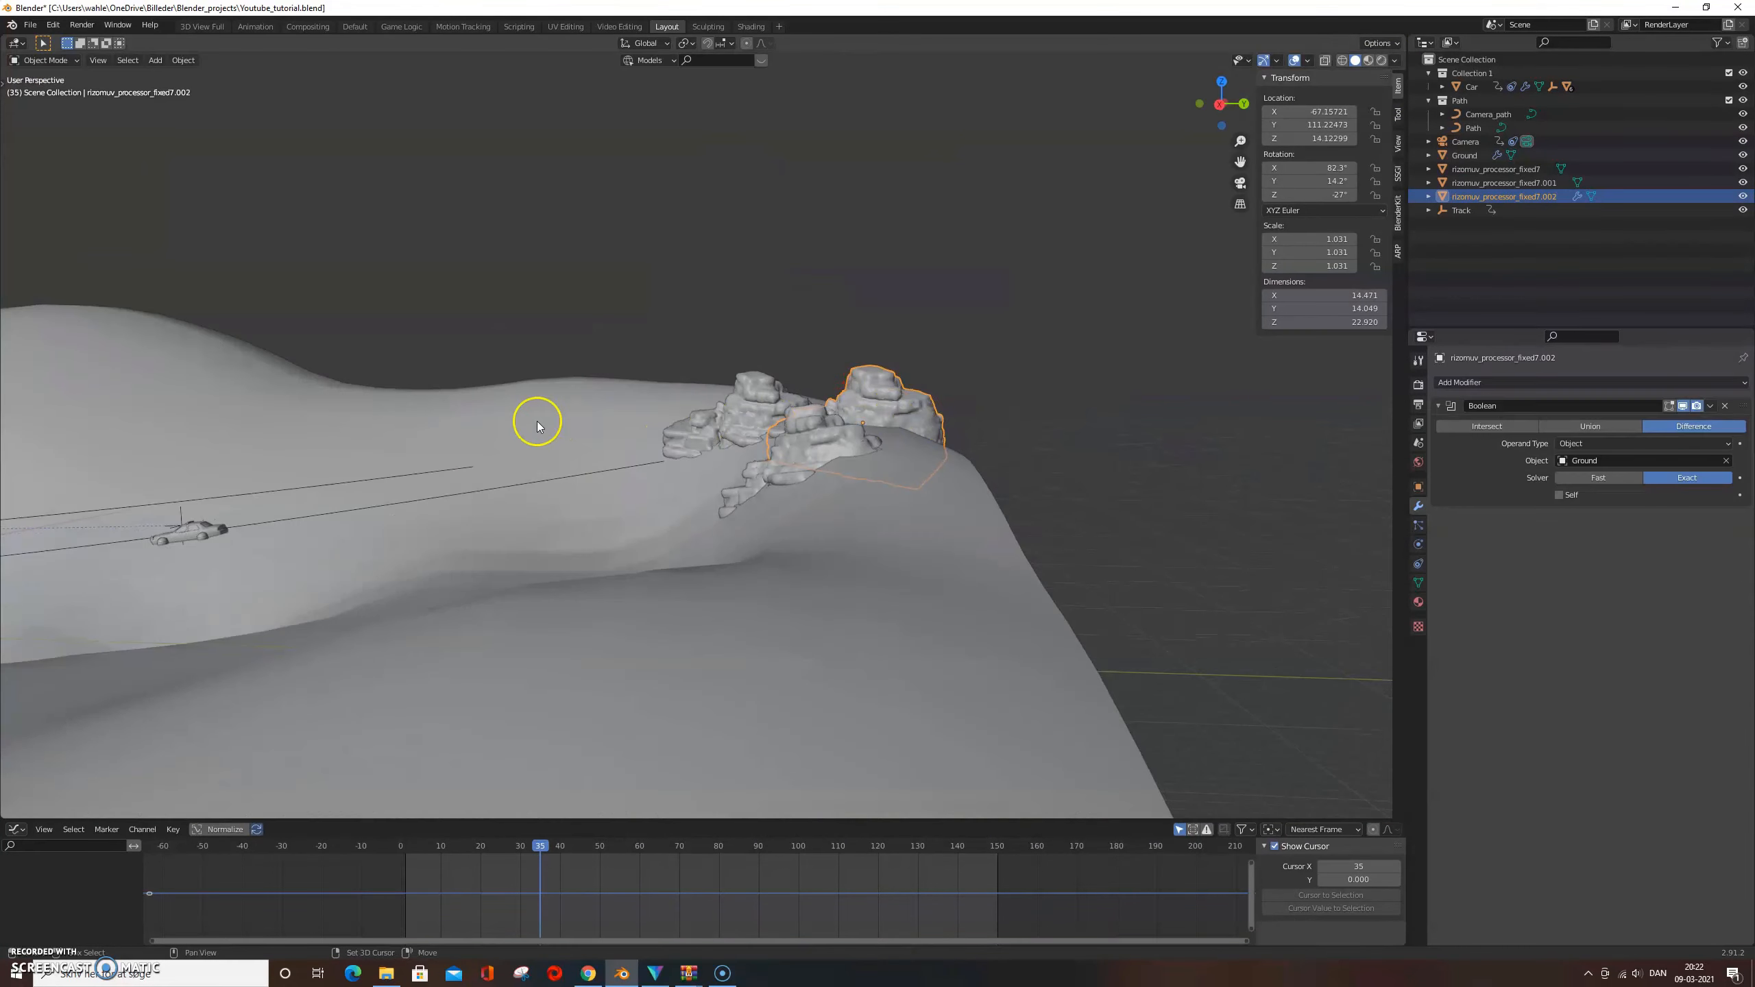
Place another copy of the cliff rock beside the car's path and remove the Boolean modifiers from the rocks
{"action": "key", "text": "shift+d"}
{"action": "left_click", "coordinate": [445, 553]}
{"action": "left_click", "coordinate": [1724, 405]}
{"action": "left_click", "coordinate": [750, 394]}
{"action": "left_click", "coordinate": [1725, 406]}
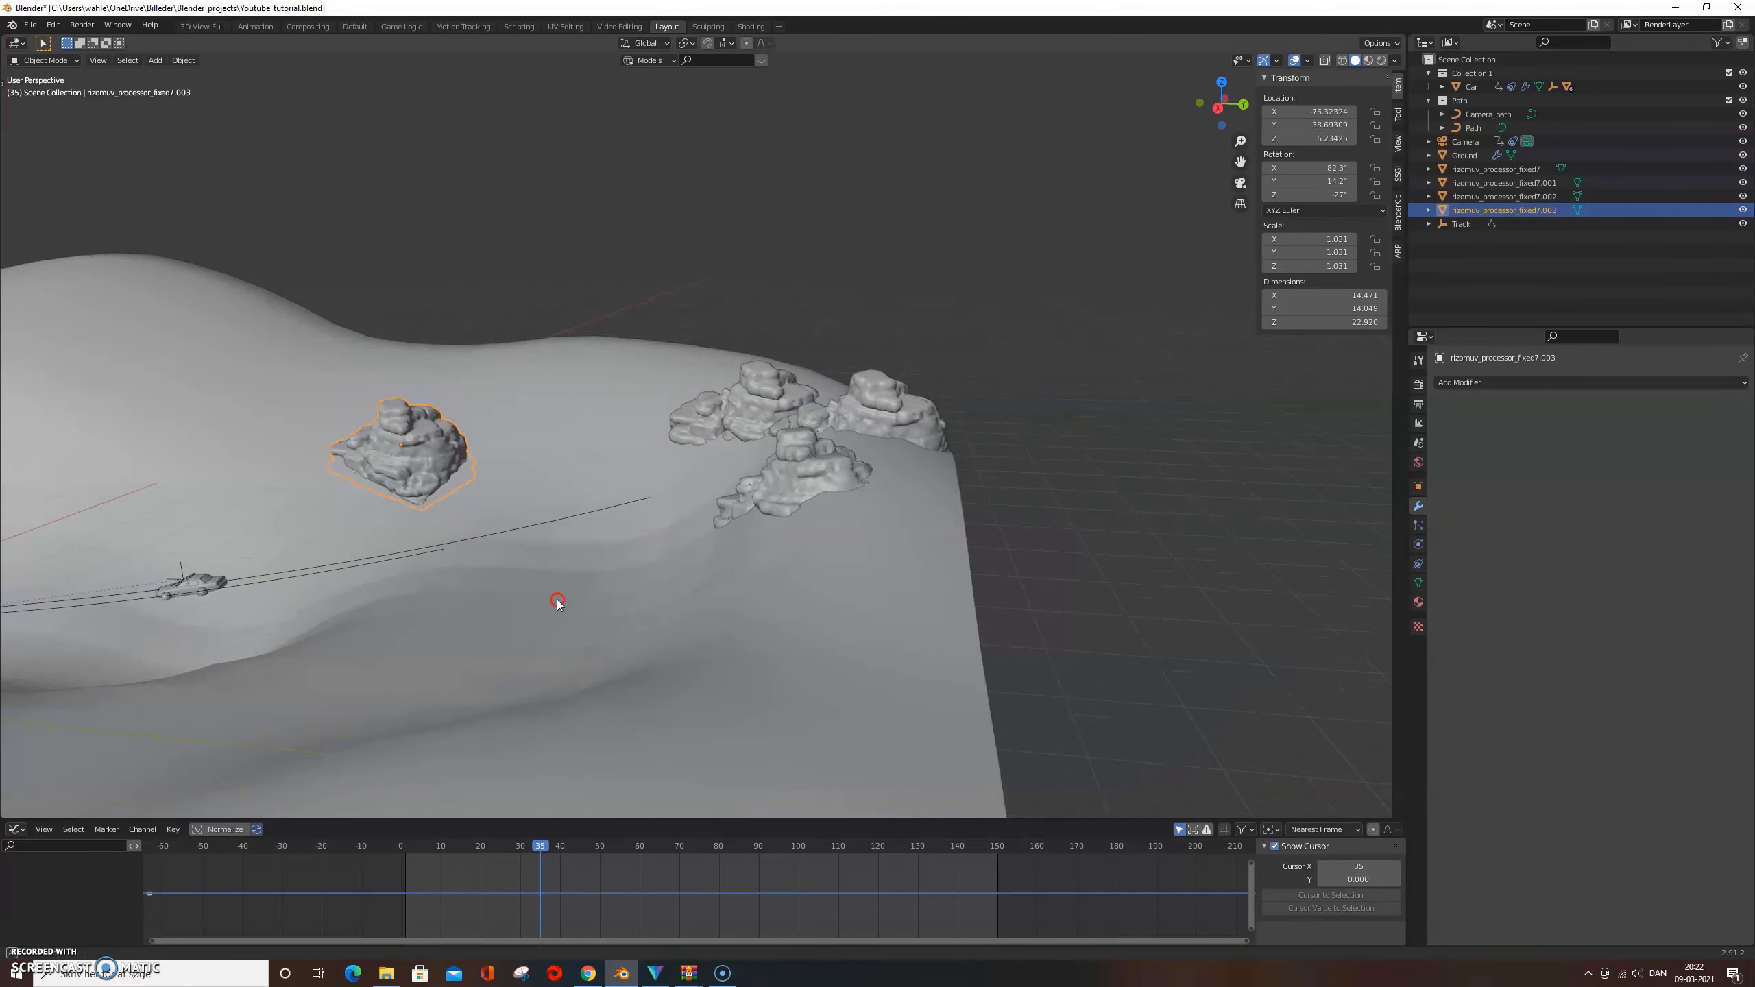
{"action": "key", "text": "g"}
{"action": "left_click", "coordinate": [775, 528]}
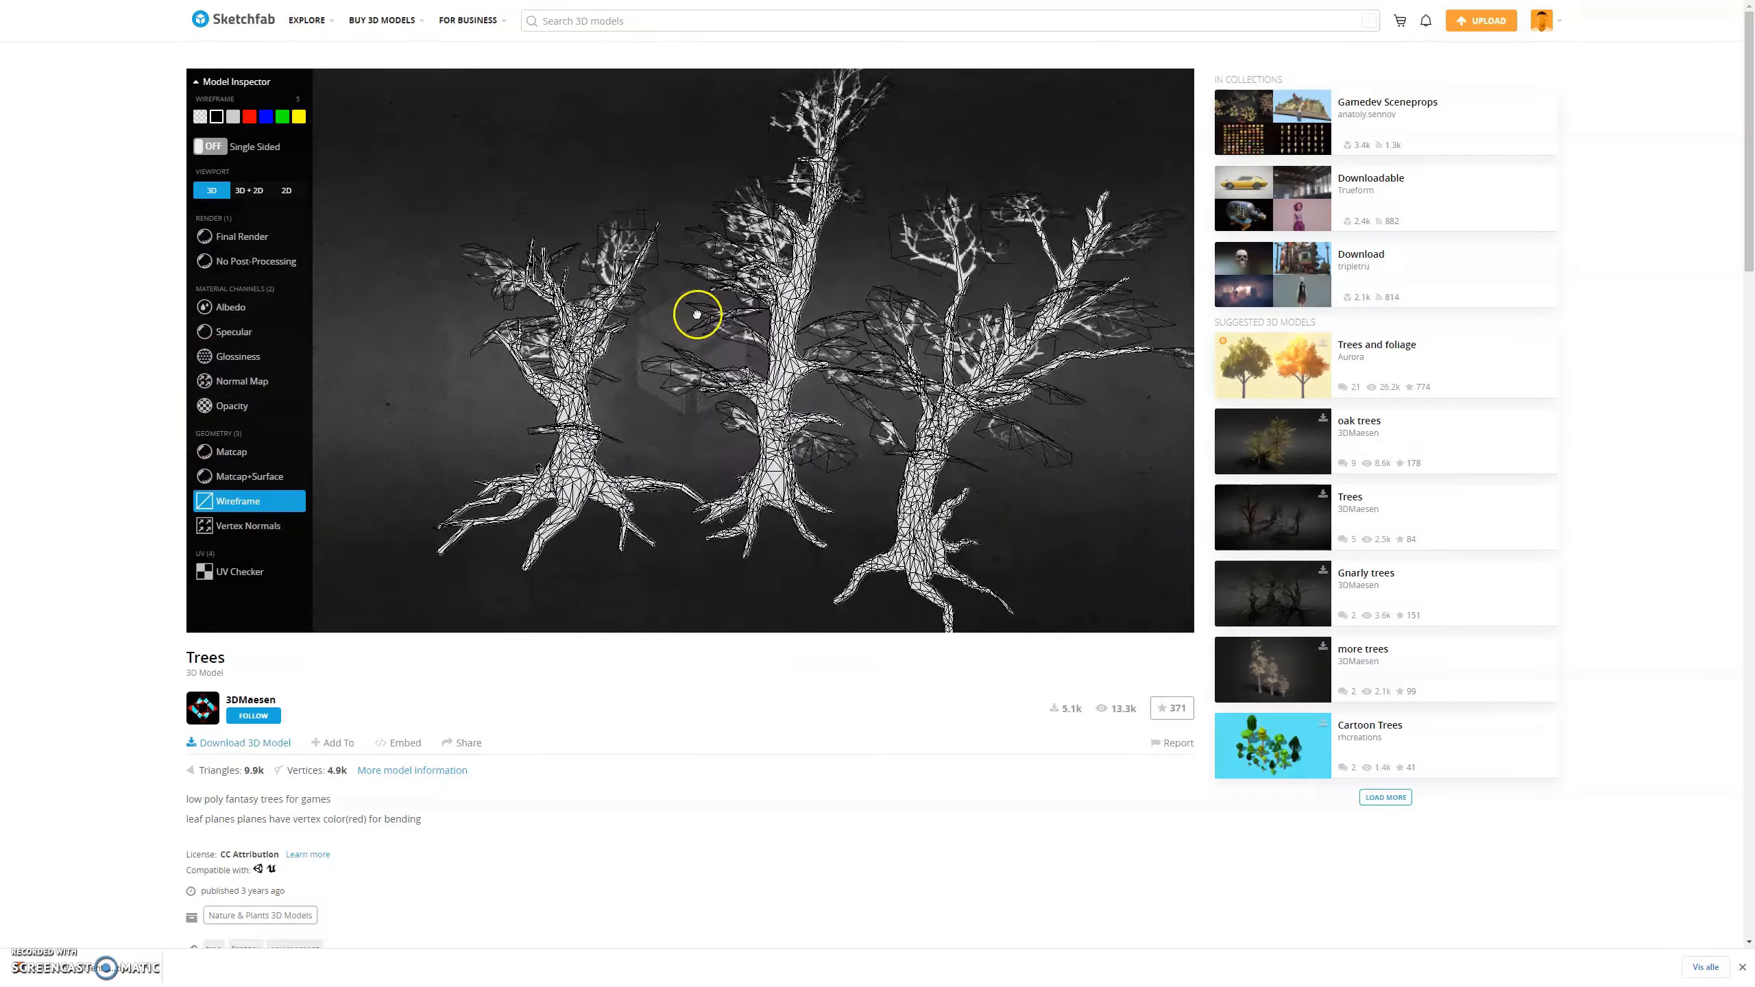
Examine the low poly "Trees" model on Sketchfab in wireframe and final render
{"action": "mouse_move", "coordinate": [697, 313]}
{"action": "left_mouse_down"}
{"action": "mouse_move", "coordinate": [725, 314]}
{"action": "mouse_move", "coordinate": [313, 242]}
{"action": "left_mouse_up"}
{"action": "left_click", "coordinate": [309, 238]}
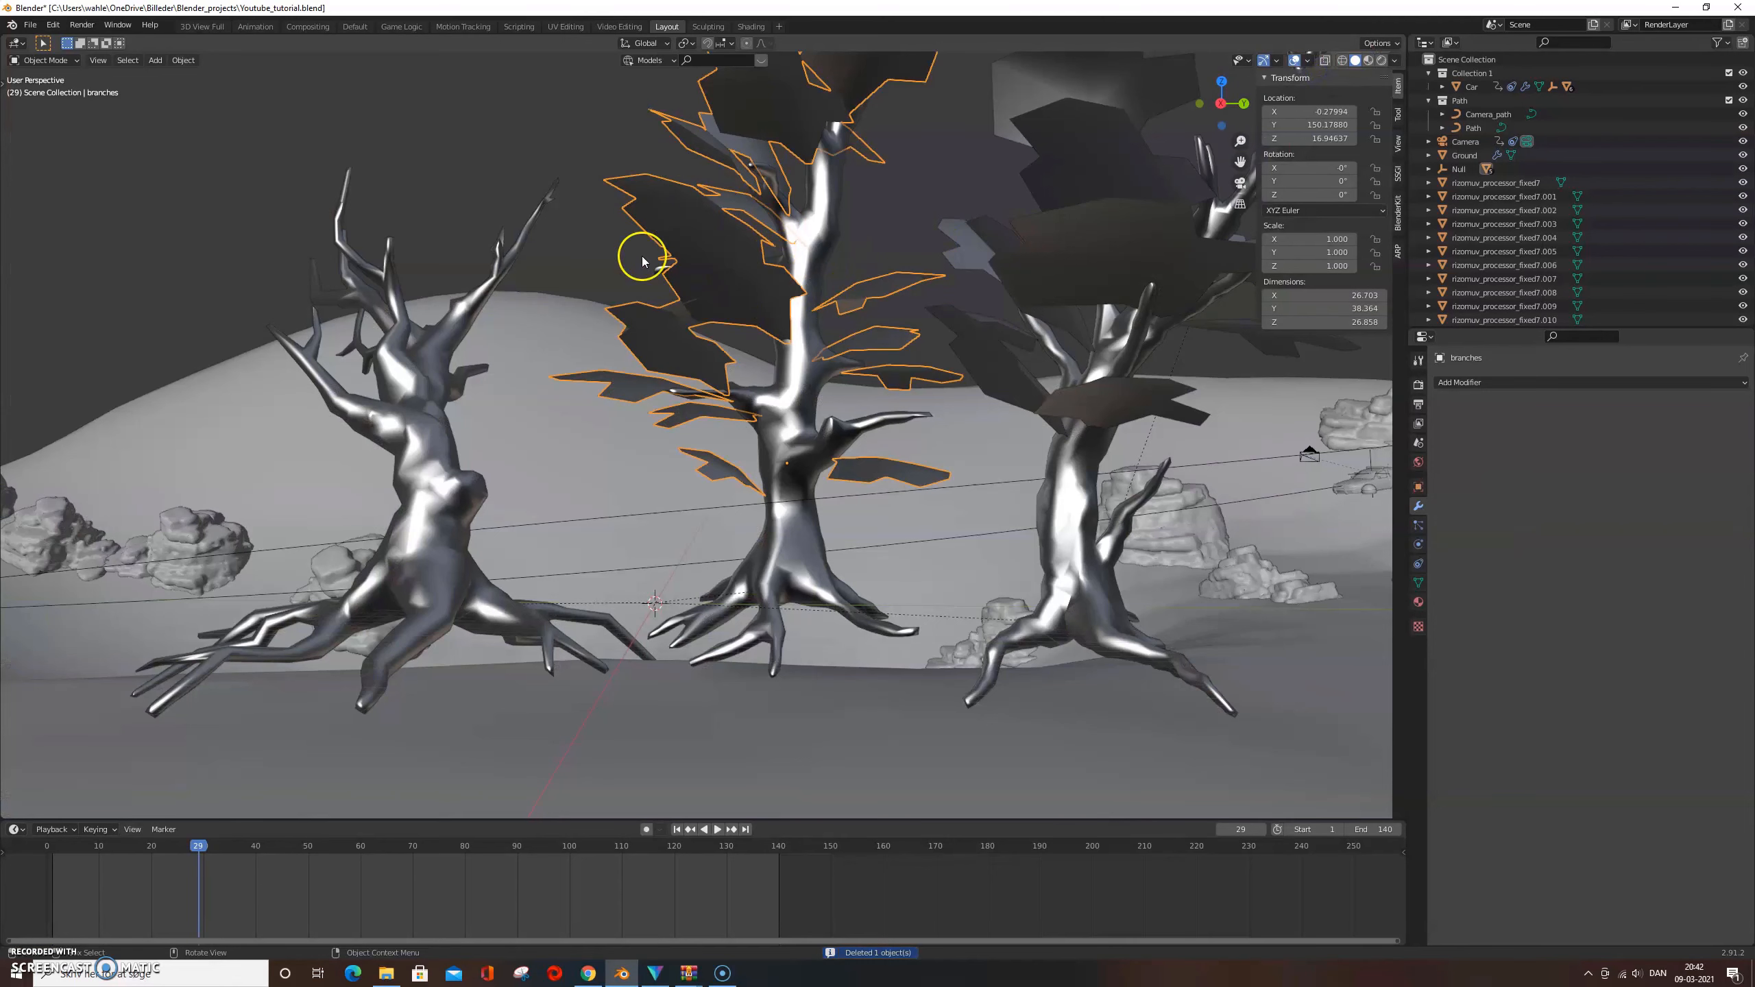
In Blender, delete the branches meshes holding the leaf planes of the middle tree and the tree nearest the camera object
{"action": "key", "text": "Delete"}
{"action": "left_click", "coordinate": [964, 353]}
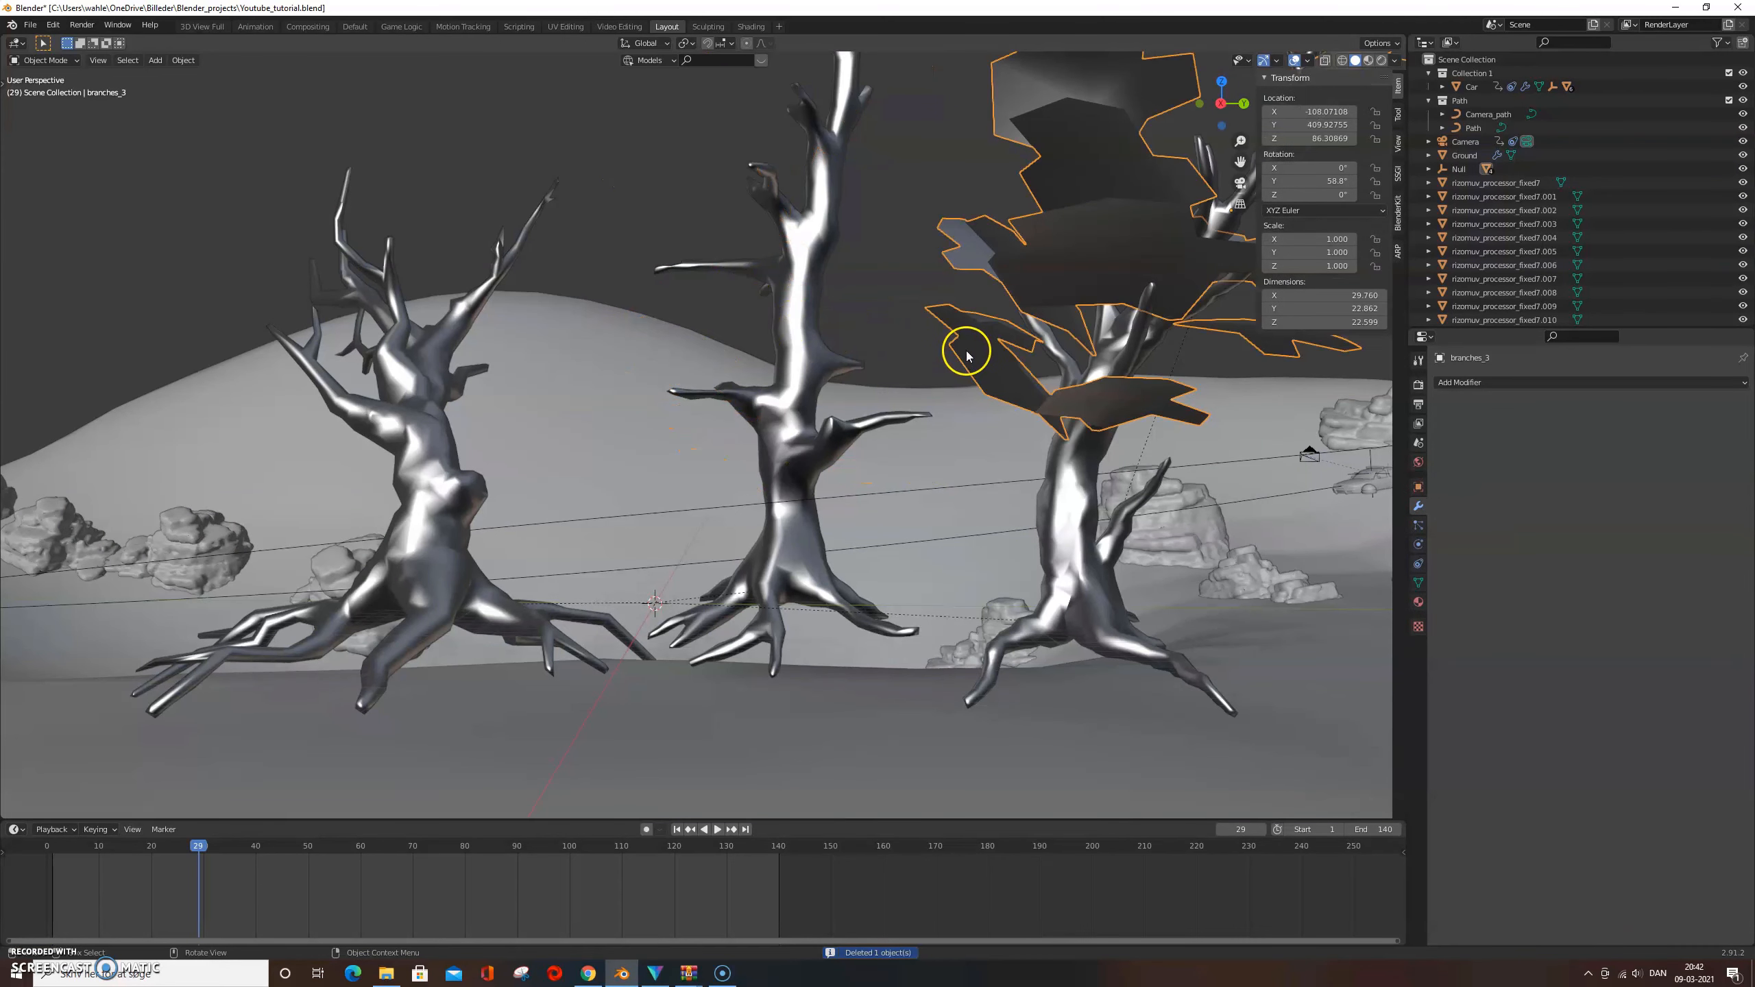
{"action": "key", "text": "Delete"}
Move the tree3 trunk across the terrain to the rocks beside the car's starting position
{"action": "left_click", "coordinate": [800, 528]}
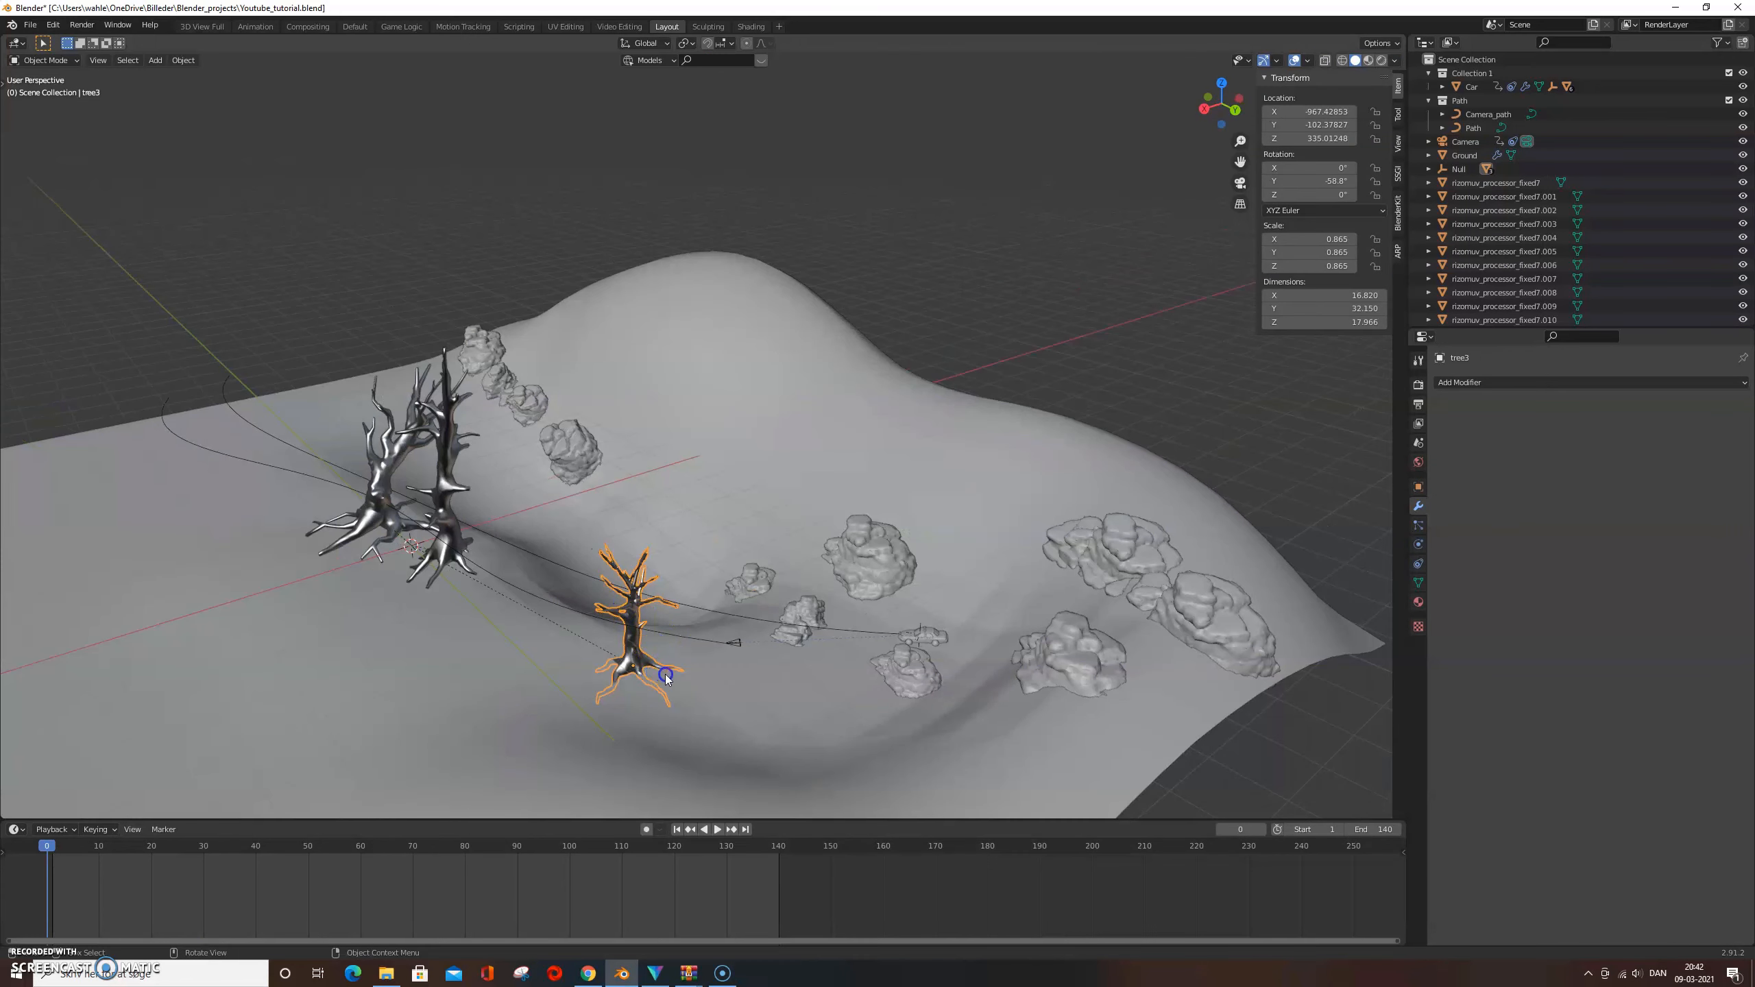
{"action": "key", "text": "g"}
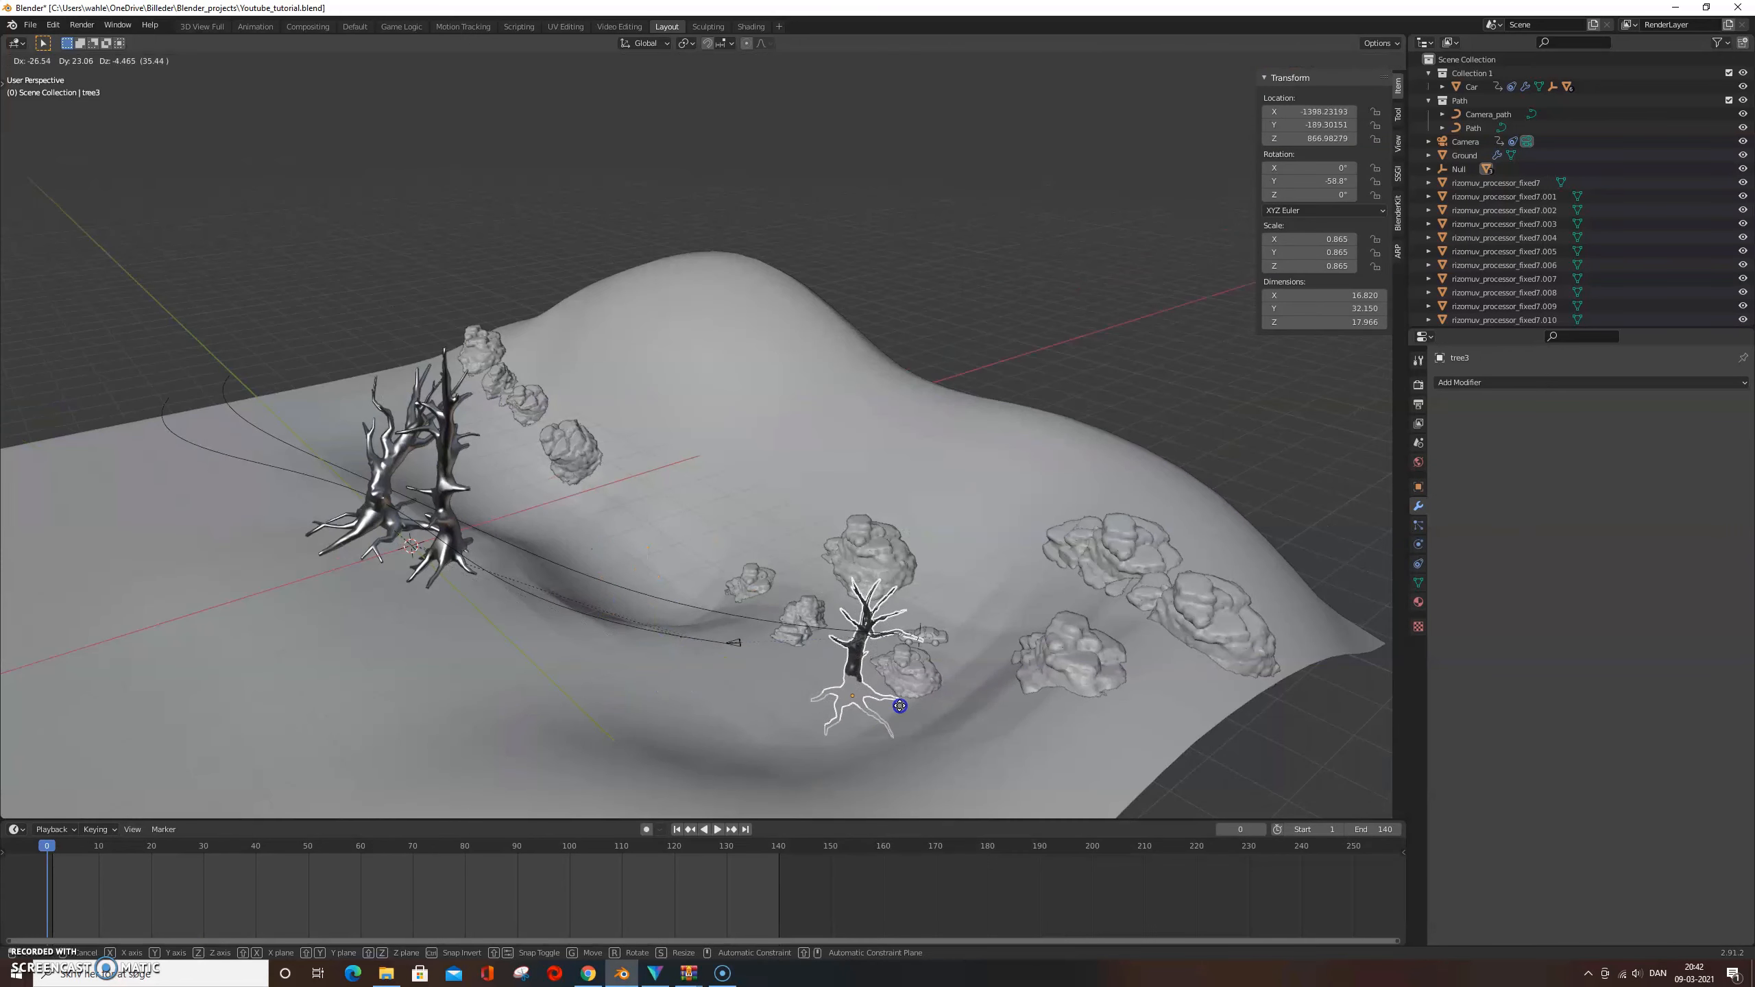
{"action": "left_click", "coordinate": [893, 674]}
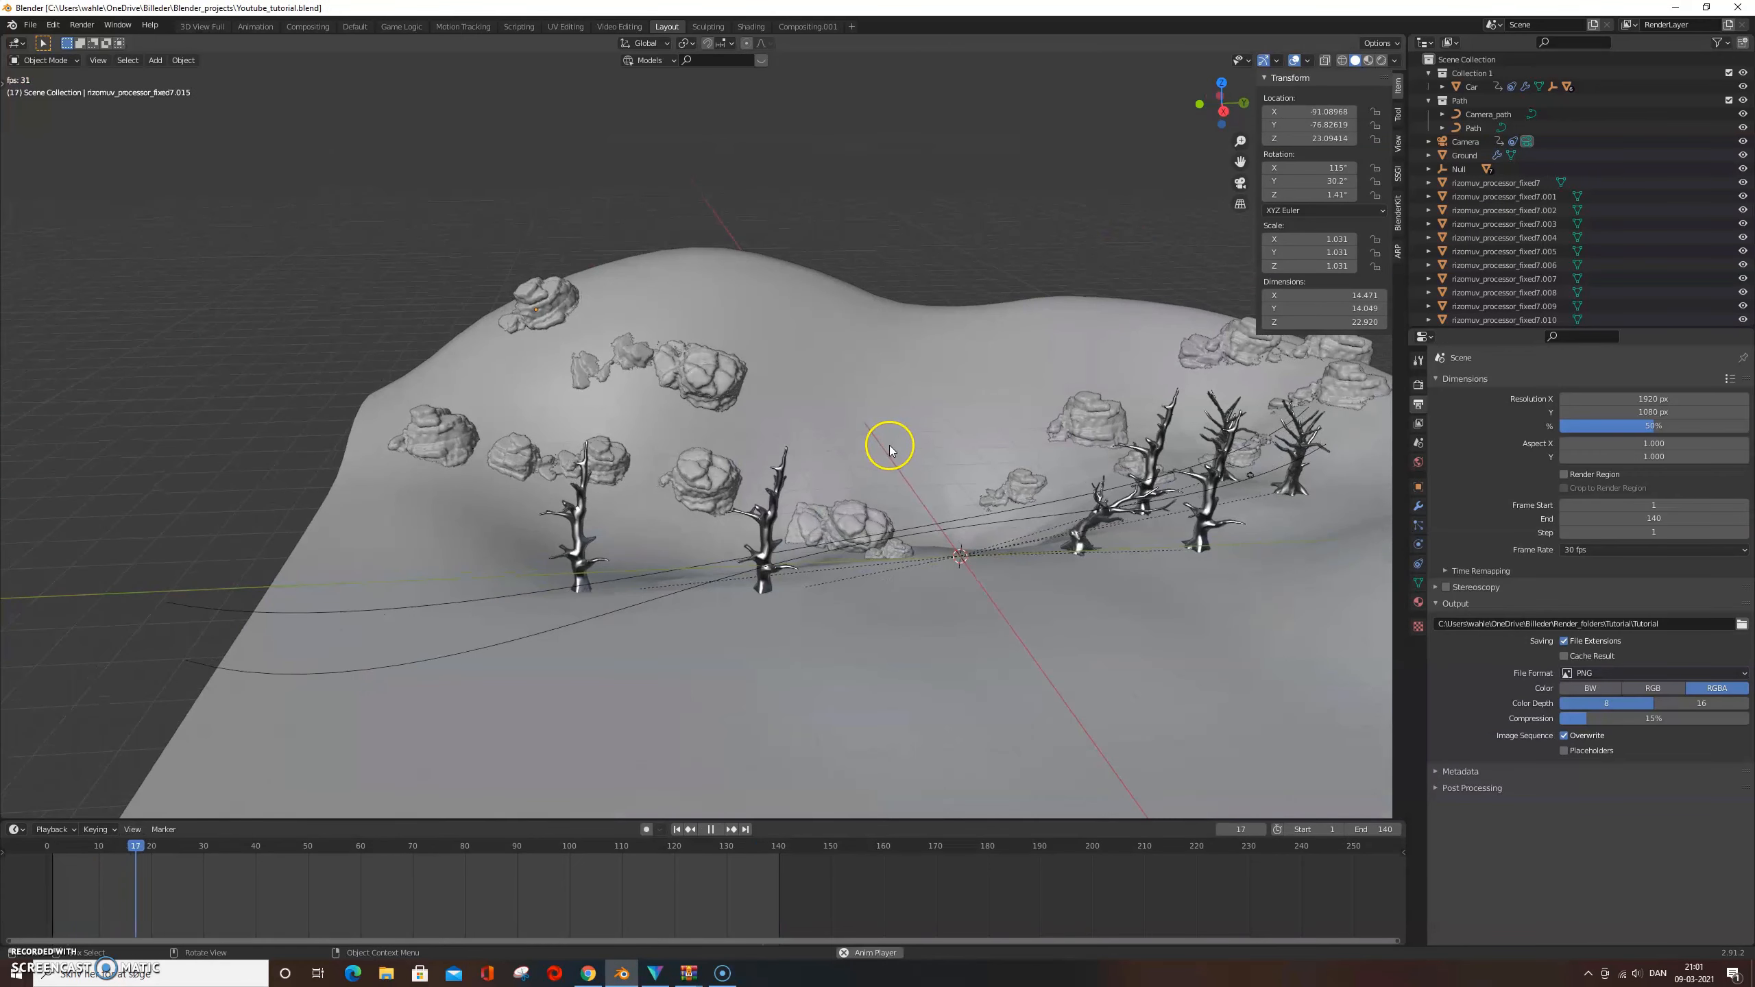
{"action": "middle_click_drag", "start_coordinate": [1081, 495], "coordinate": [1050, 497], "text": "shift"}
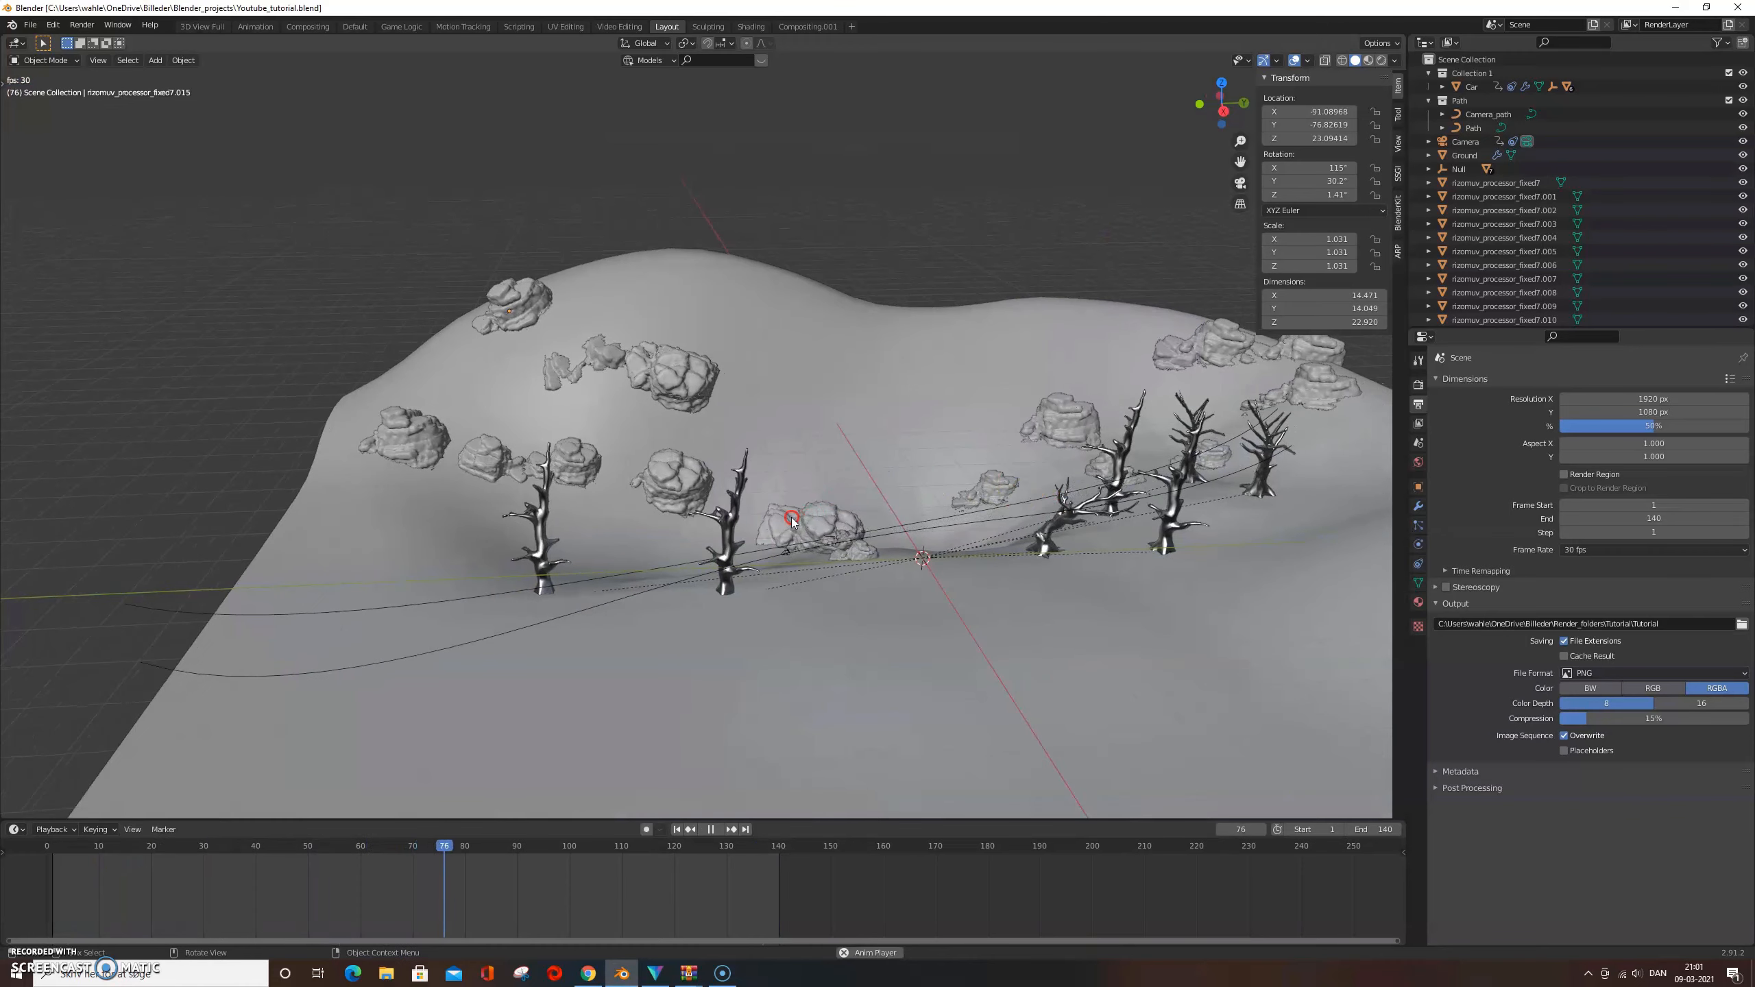
Stop the animation in camera view and show the Mist render pass in the rendered viewport
{"action": "key", "text": "KP_0"}
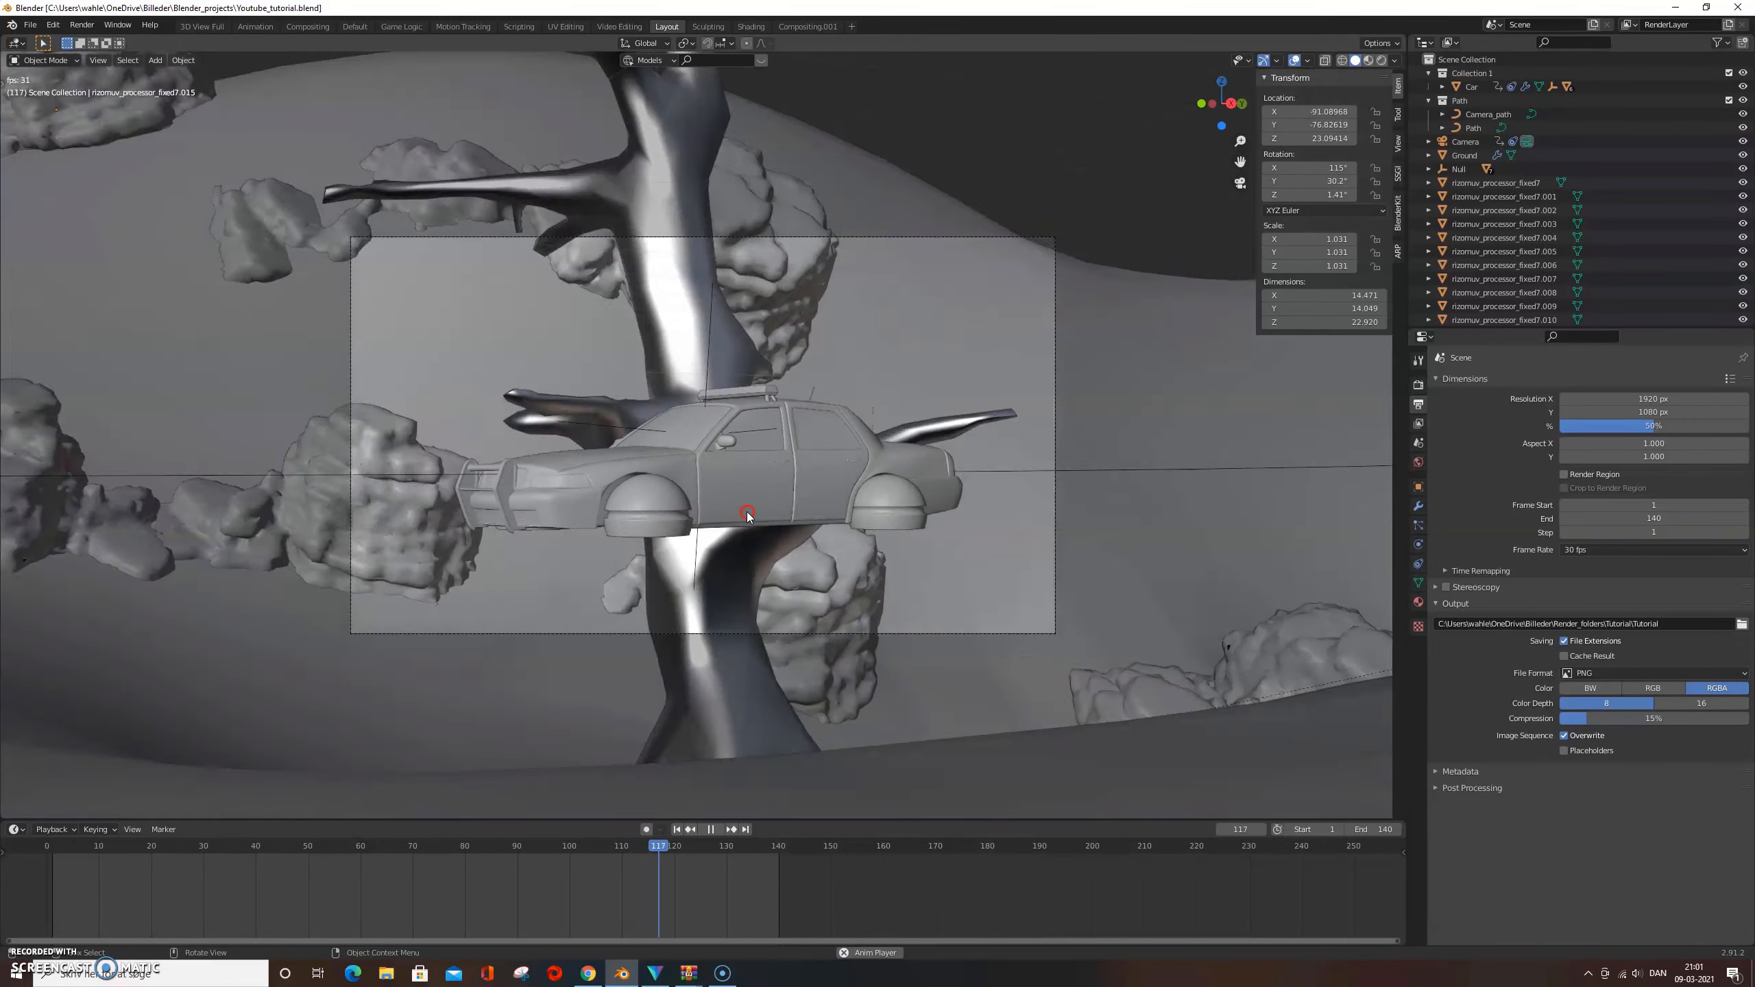
{"action": "key", "text": "space"}
{"action": "left_click", "coordinate": [1382, 61]}
{"action": "left_click", "coordinate": [1381, 62]}
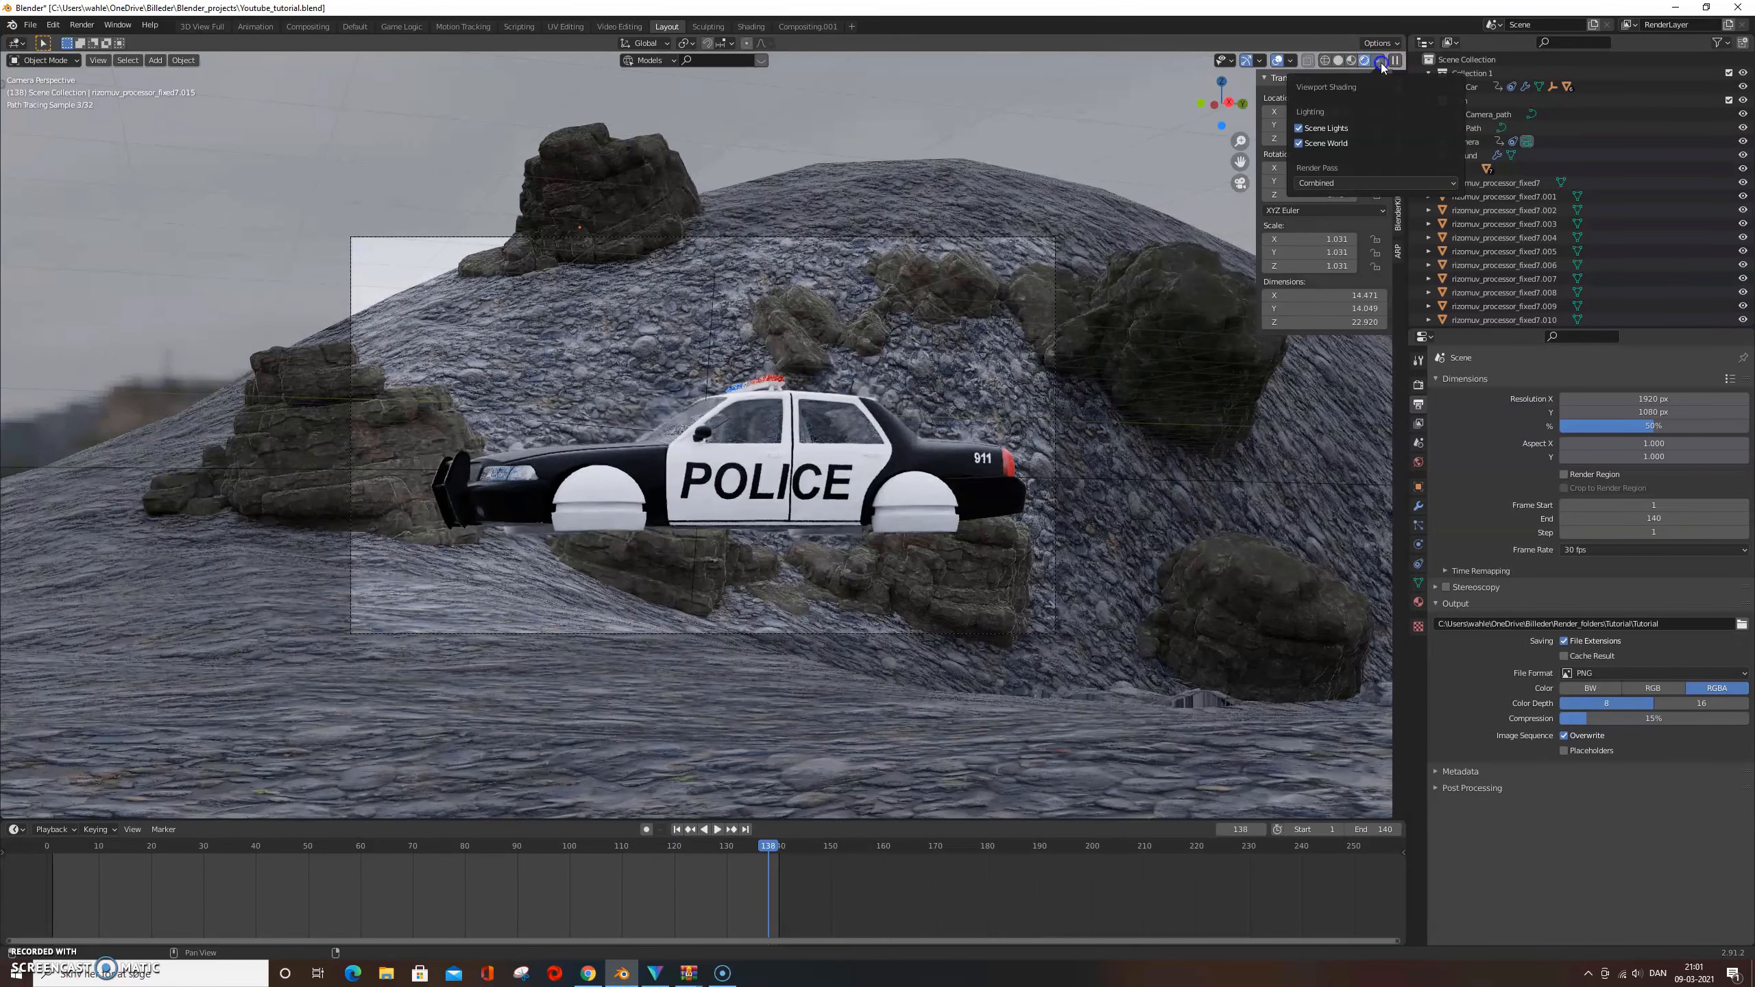
{"action": "left_click", "coordinate": [1333, 183]}
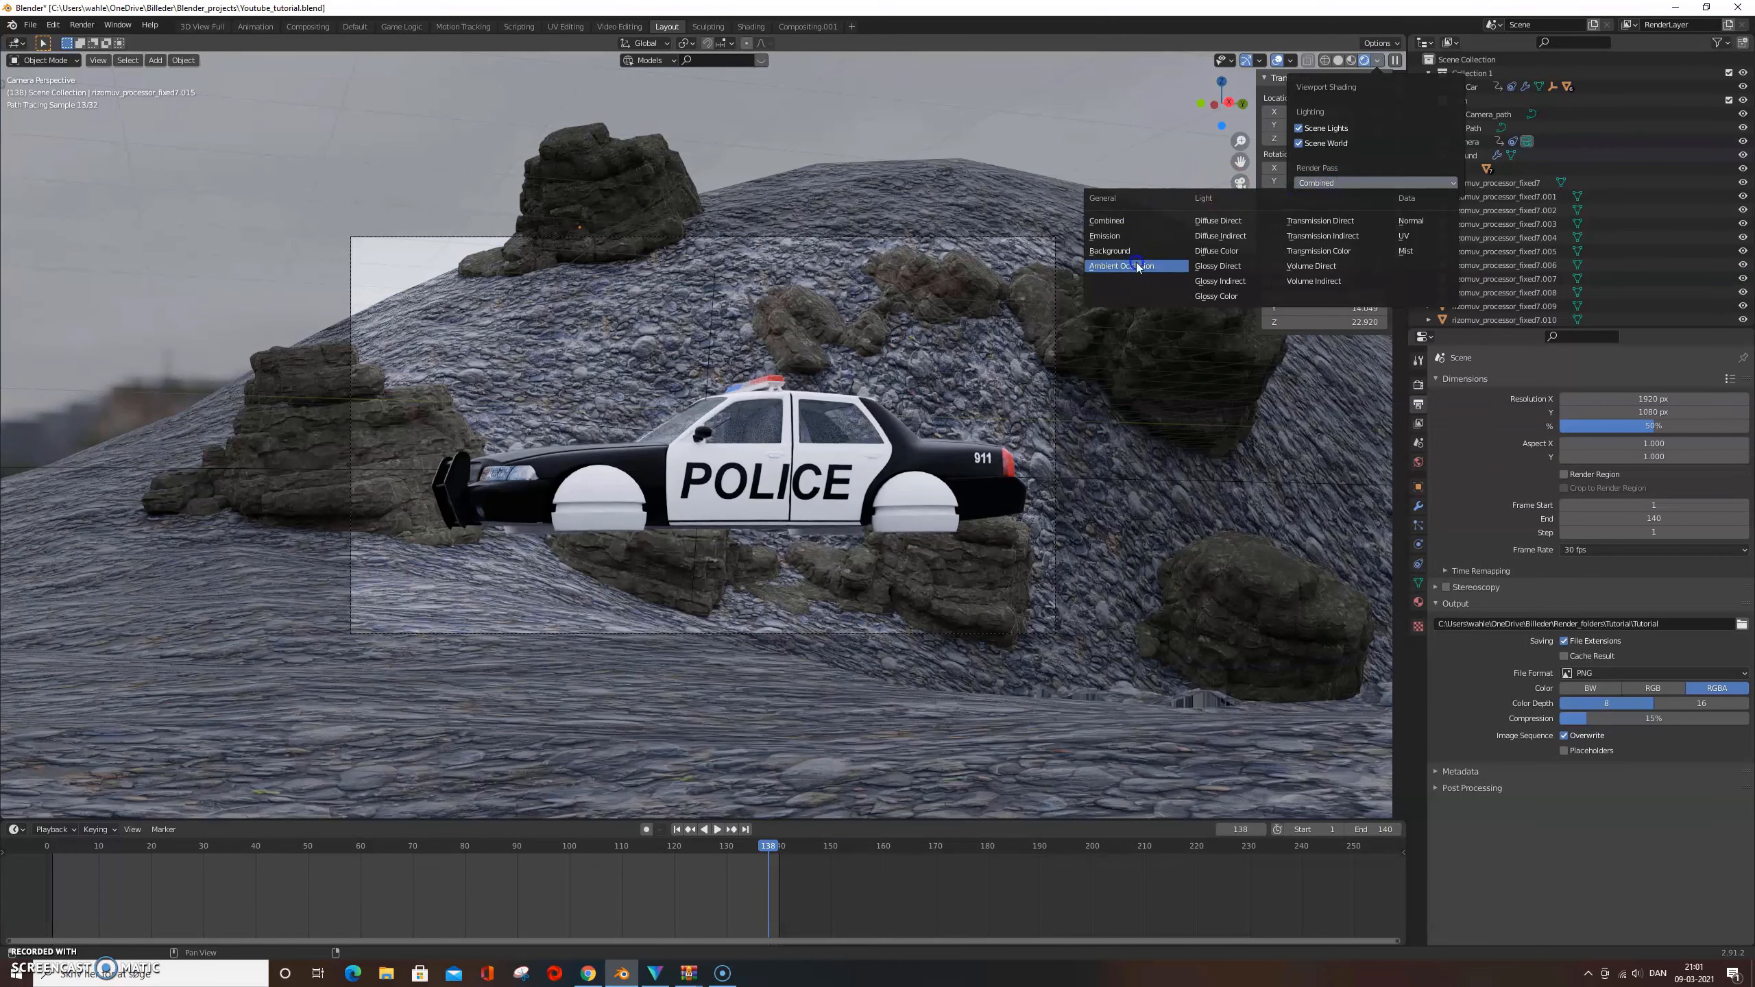
{"action": "left_click", "coordinate": [1410, 249]}
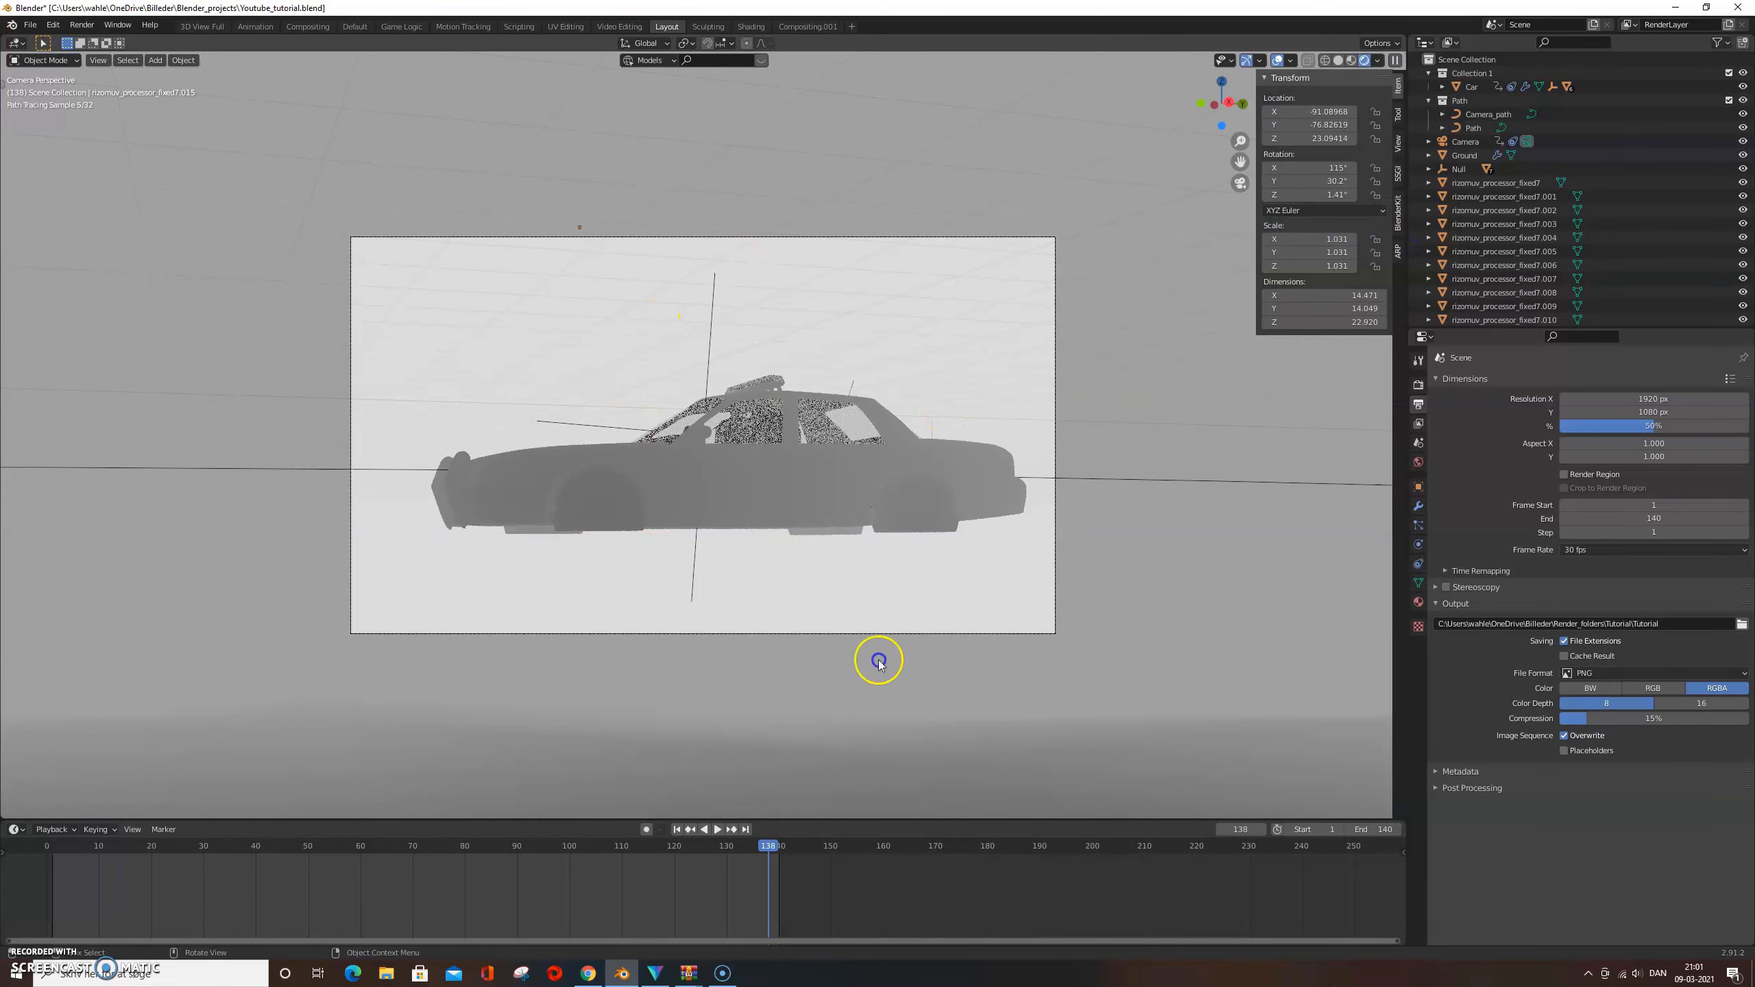
Enable the Mist pass for the render layer and set the world's Mist Pass start to 0.00 and depth to 131.10
{"action": "left_click", "coordinate": [1418, 462]}
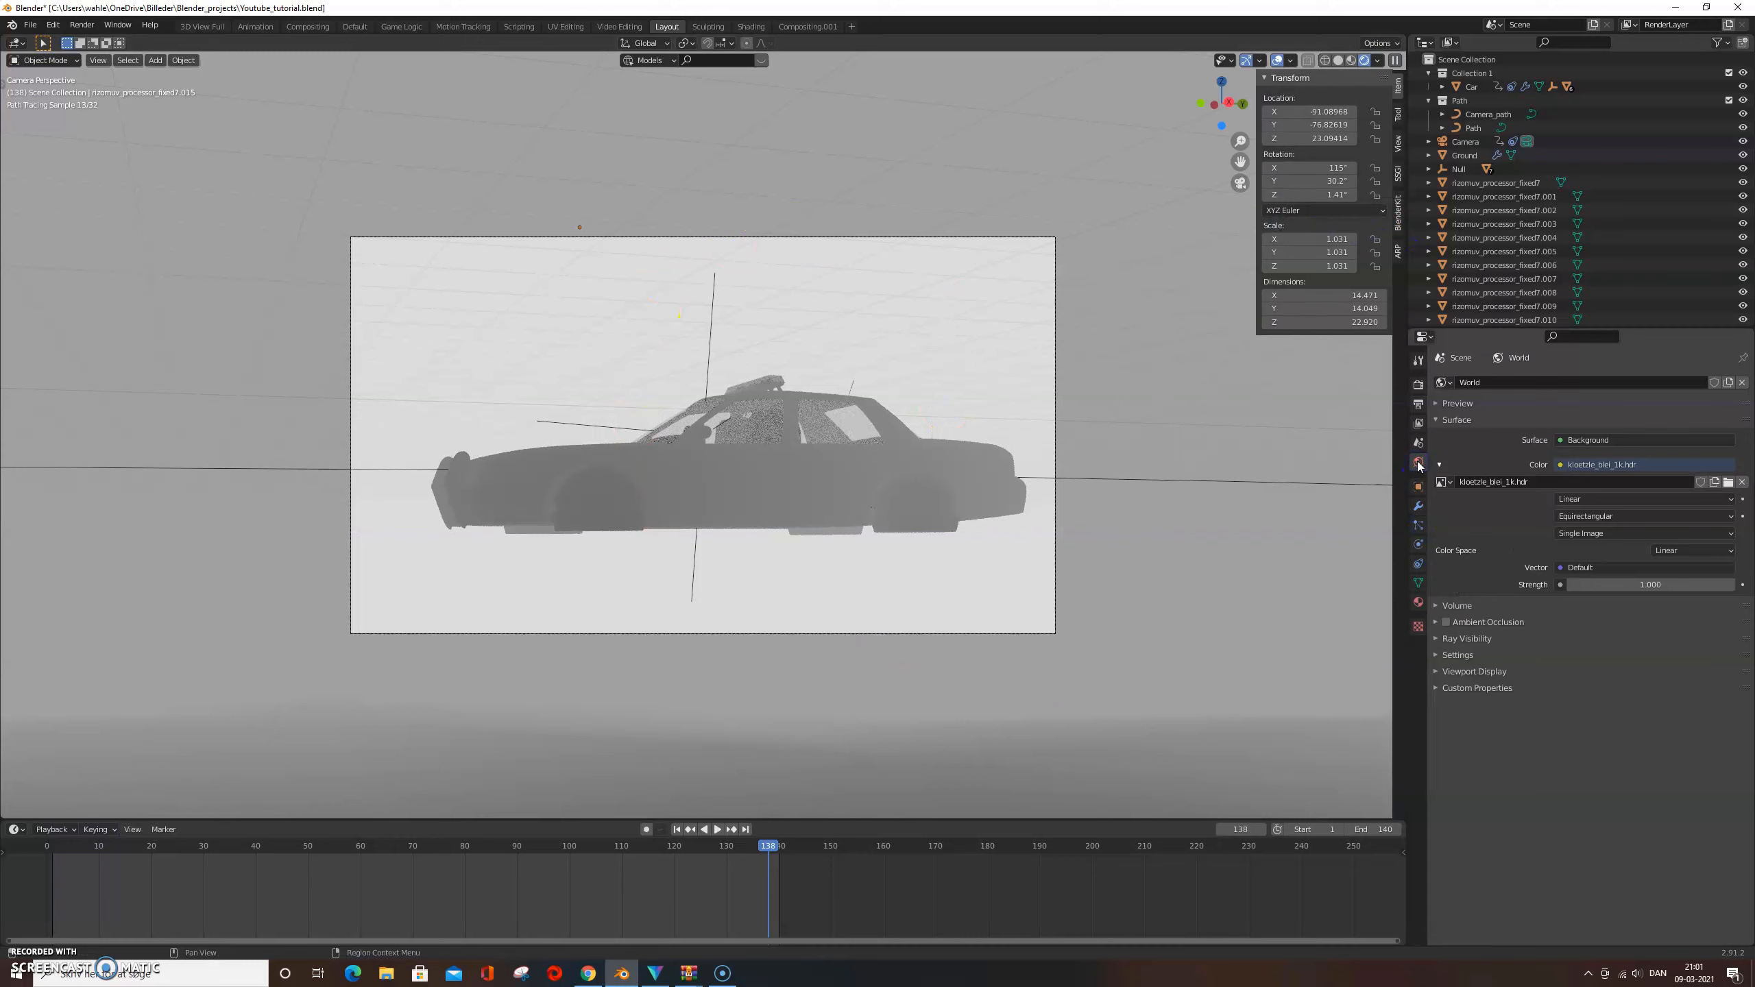
{"action": "left_click", "coordinate": [1419, 423]}
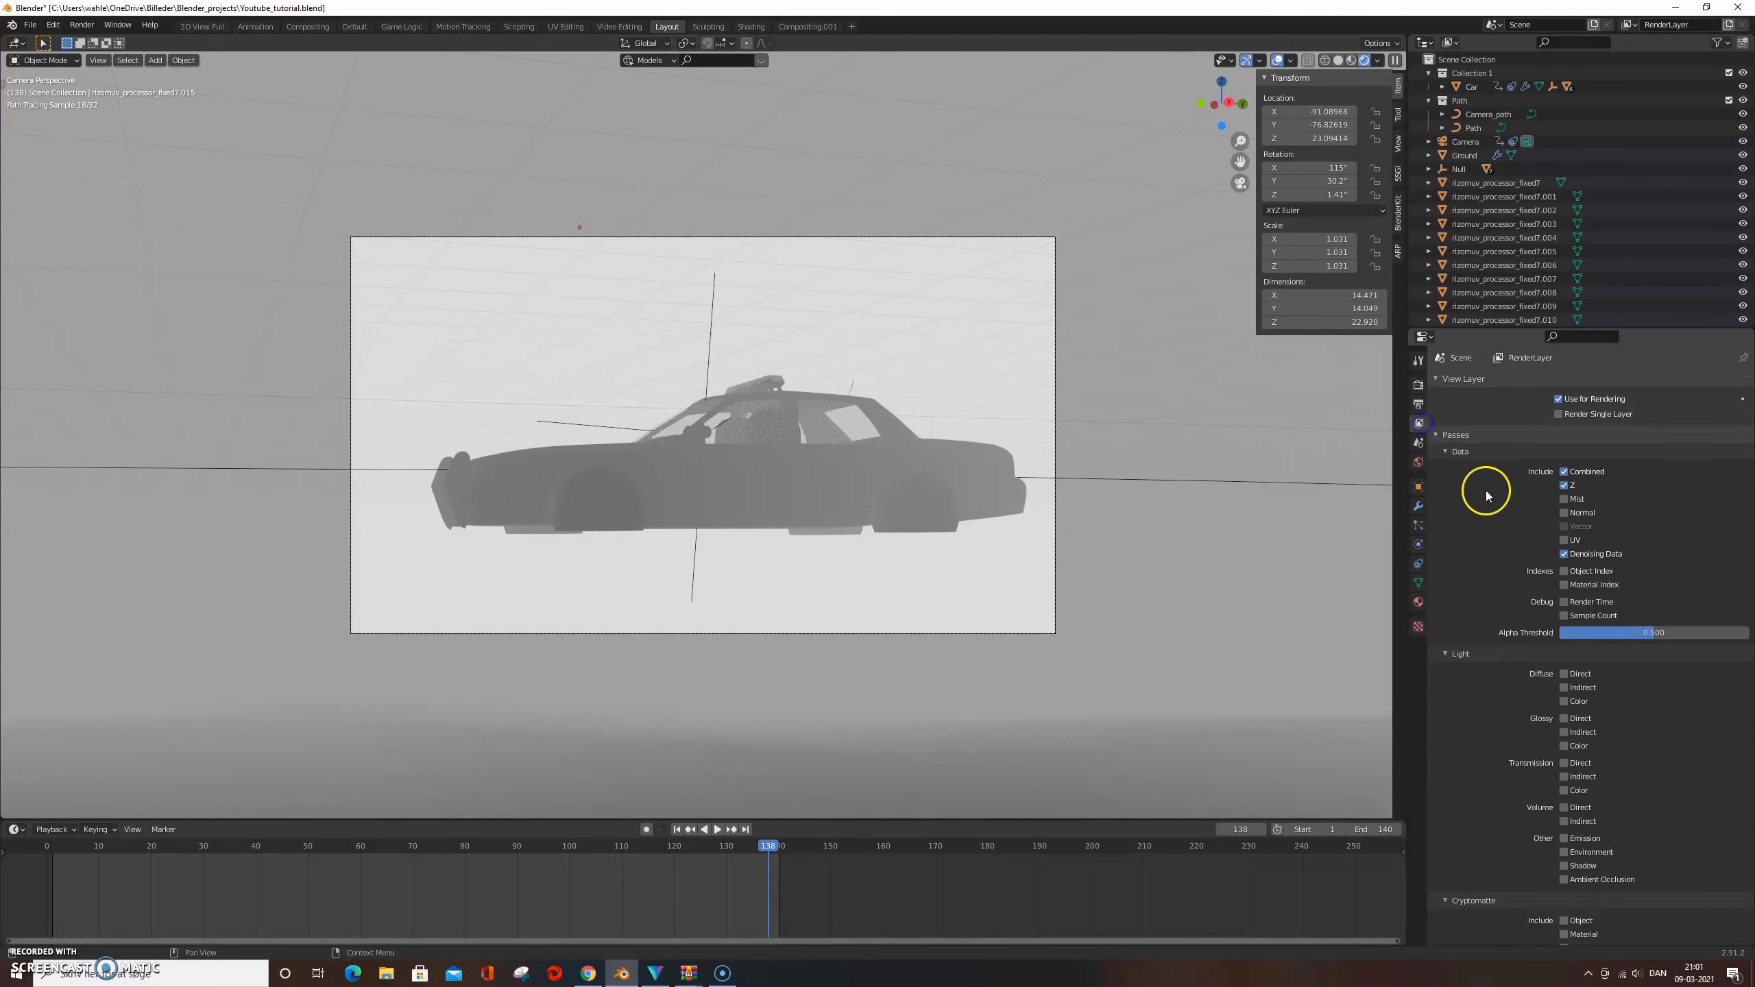
{"action": "left_click", "coordinate": [1419, 462]}
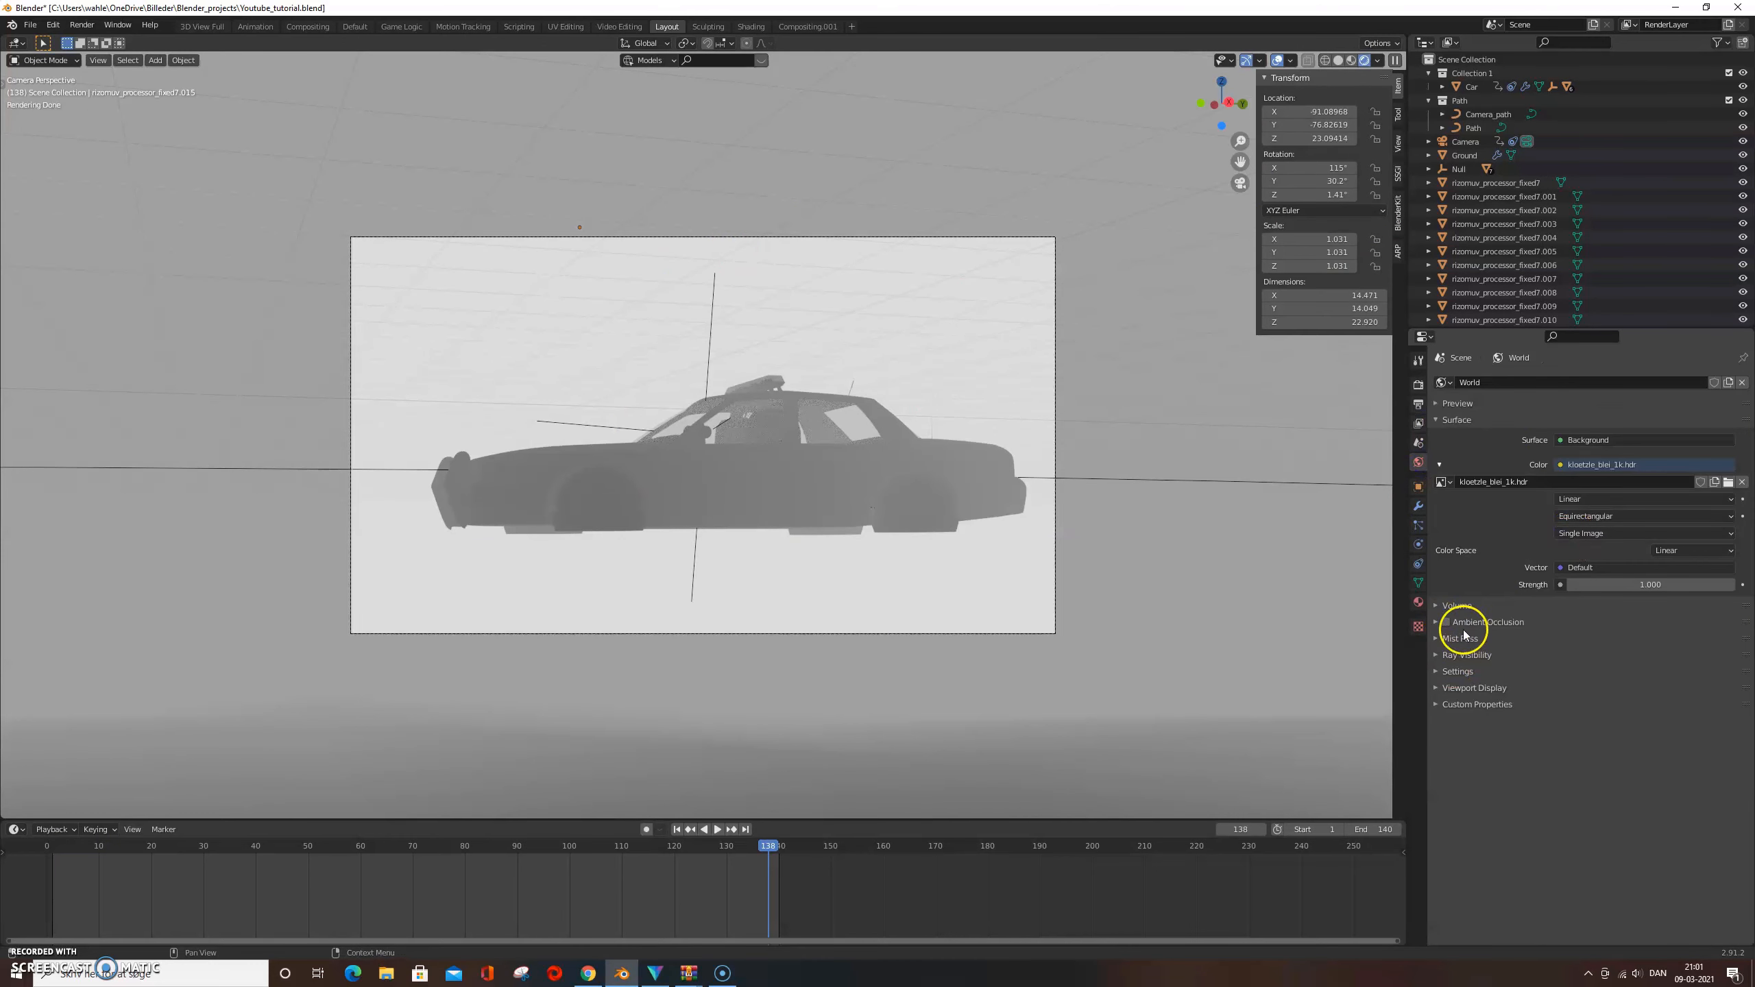
{"action": "left_click", "coordinate": [1437, 640]}
{"action": "mouse_move", "coordinate": [1642, 658]}
{"action": "left_mouse_down"}
{"action": "mouse_move", "coordinate": [1605, 655]}
{"action": "mouse_move", "coordinate": [1662, 658]}
{"action": "left_mouse_up"}
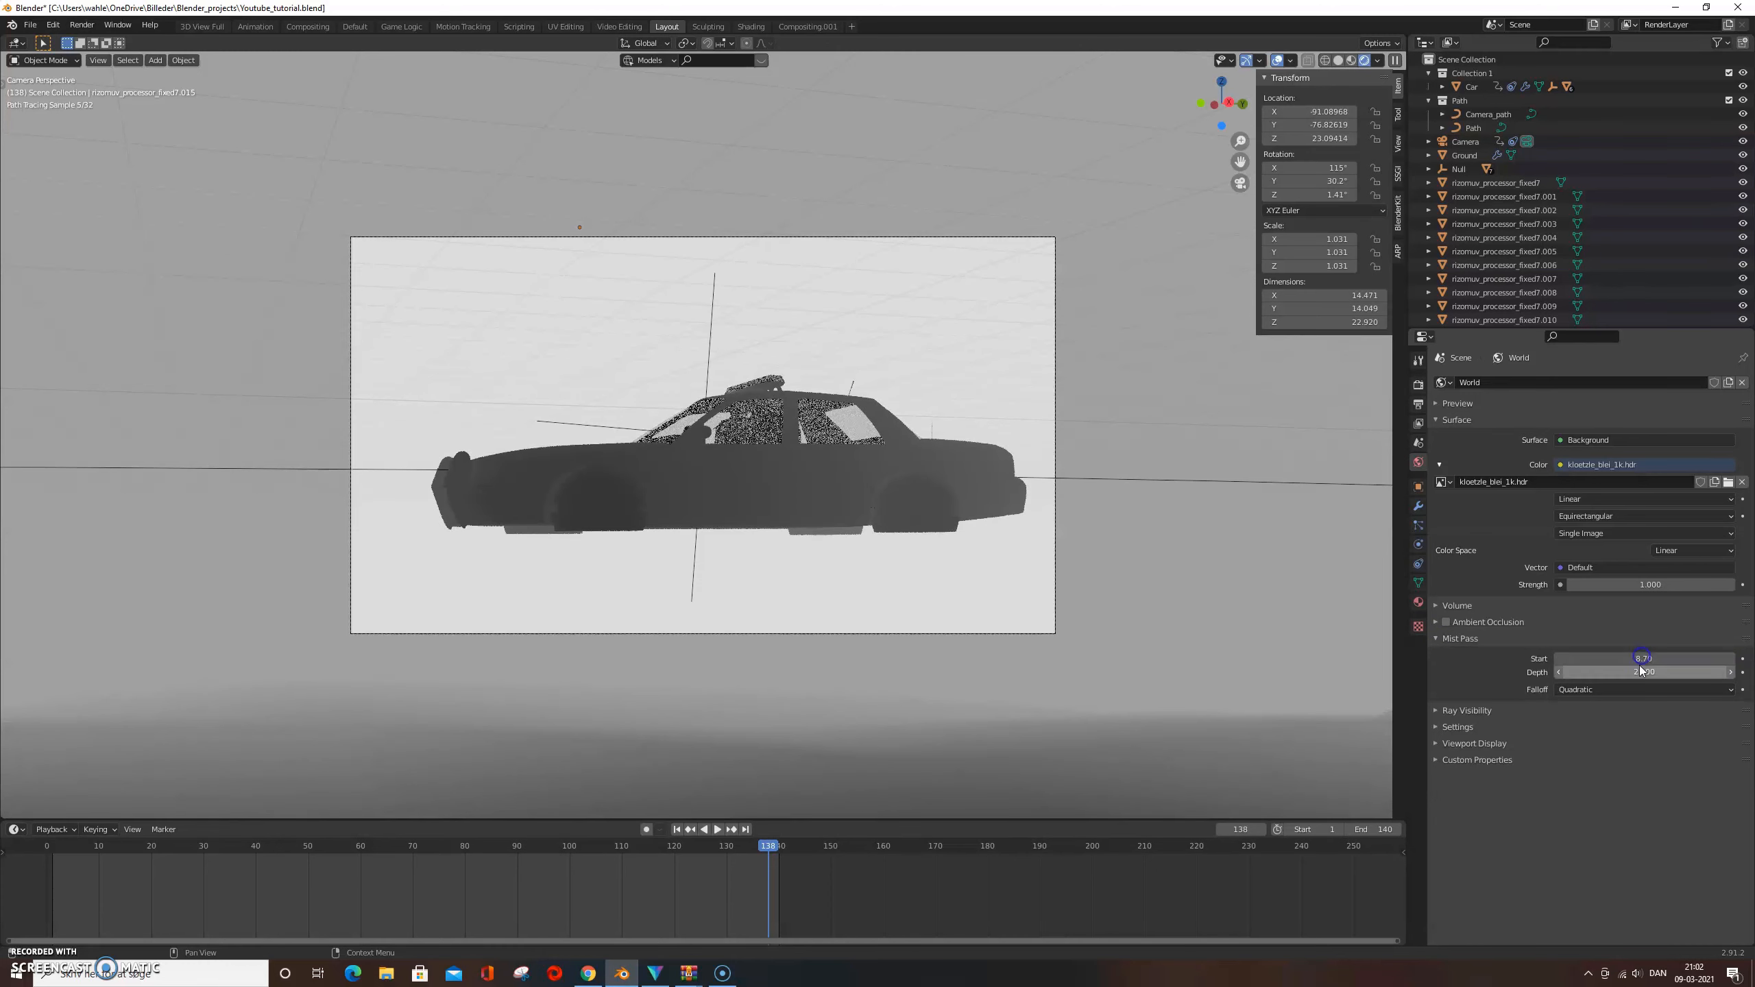
Switch the viewport render pass back to Combined
{"action": "left_click", "coordinate": [1377, 60]}
{"action": "left_click", "coordinate": [1343, 254]}
{"action": "left_click", "coordinate": [1124, 223]}
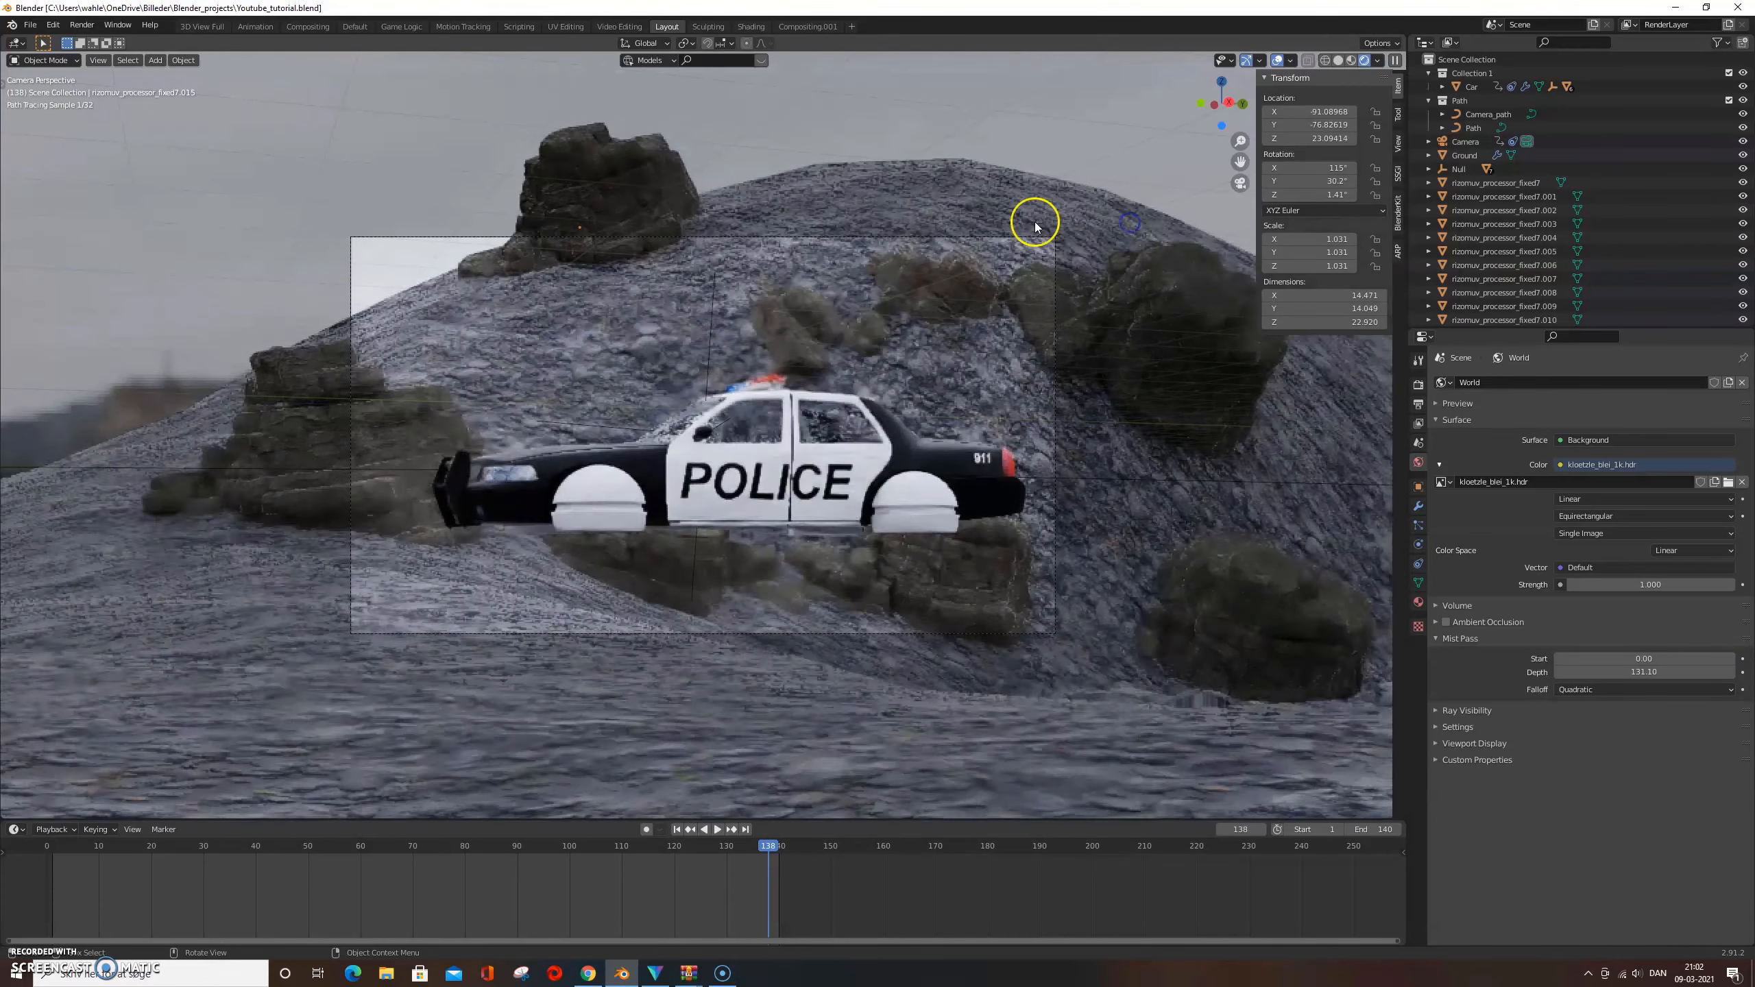
Save the file and render the current frame as a still image
{"action": "key", "text": "ctrl+s"}
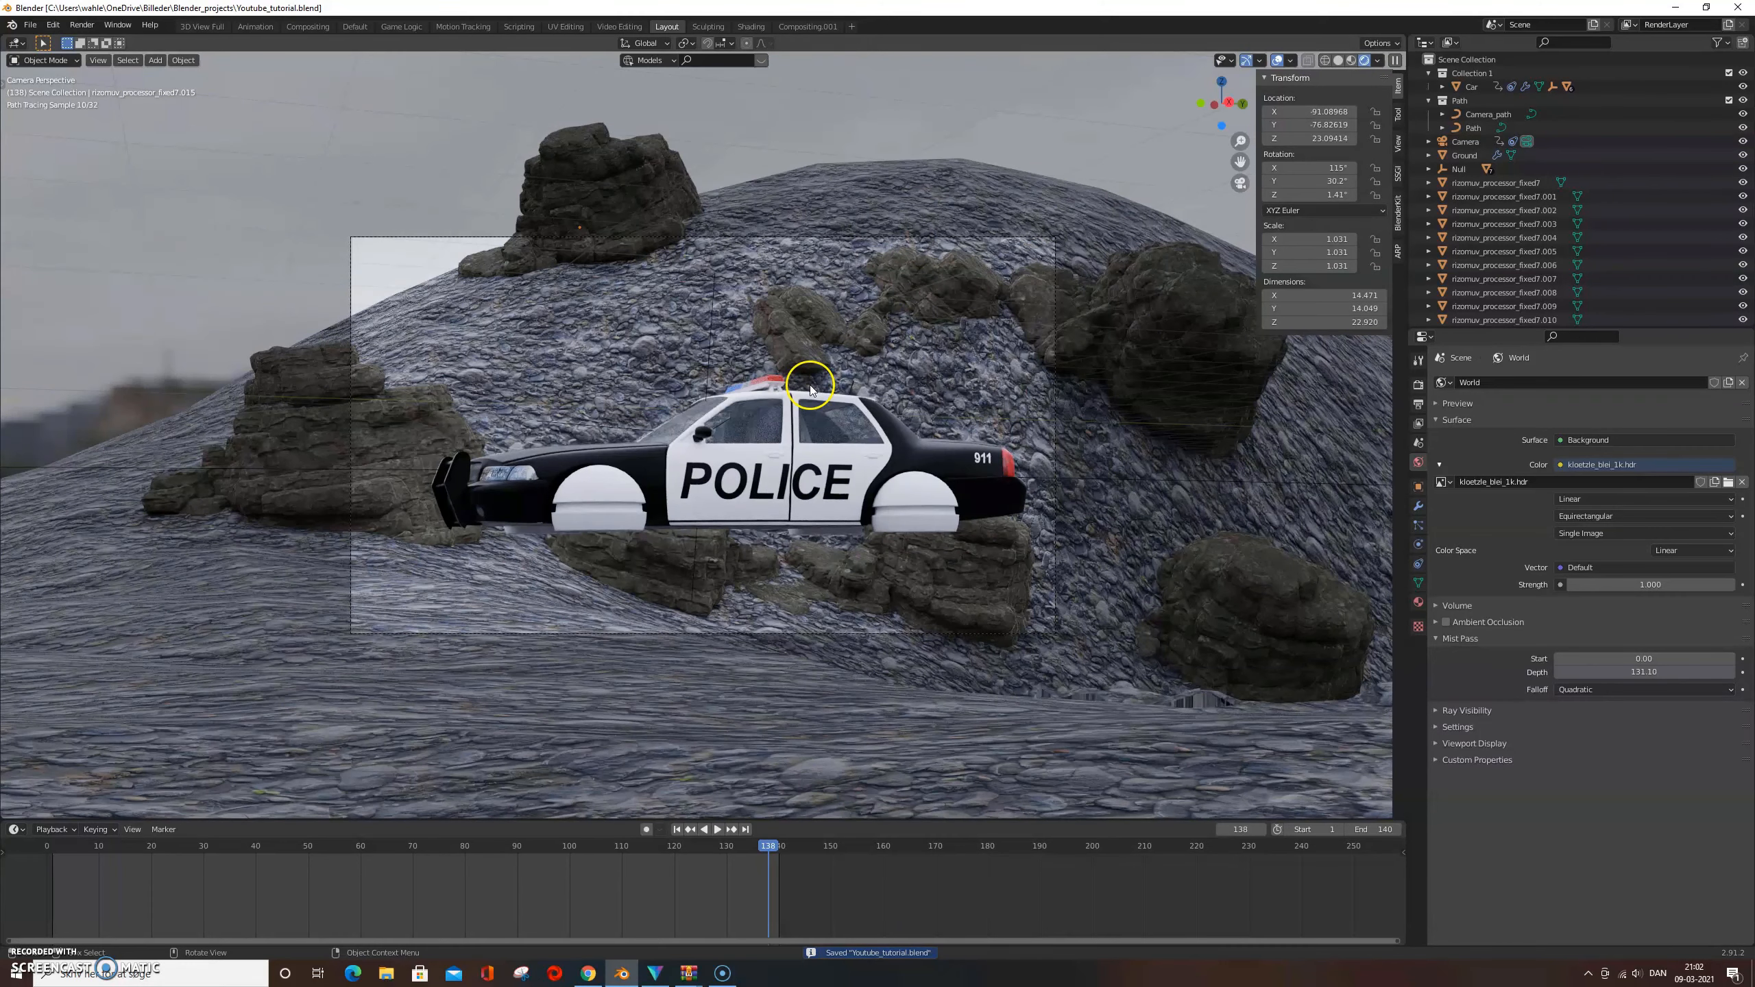
{"action": "key", "text": "F12"}
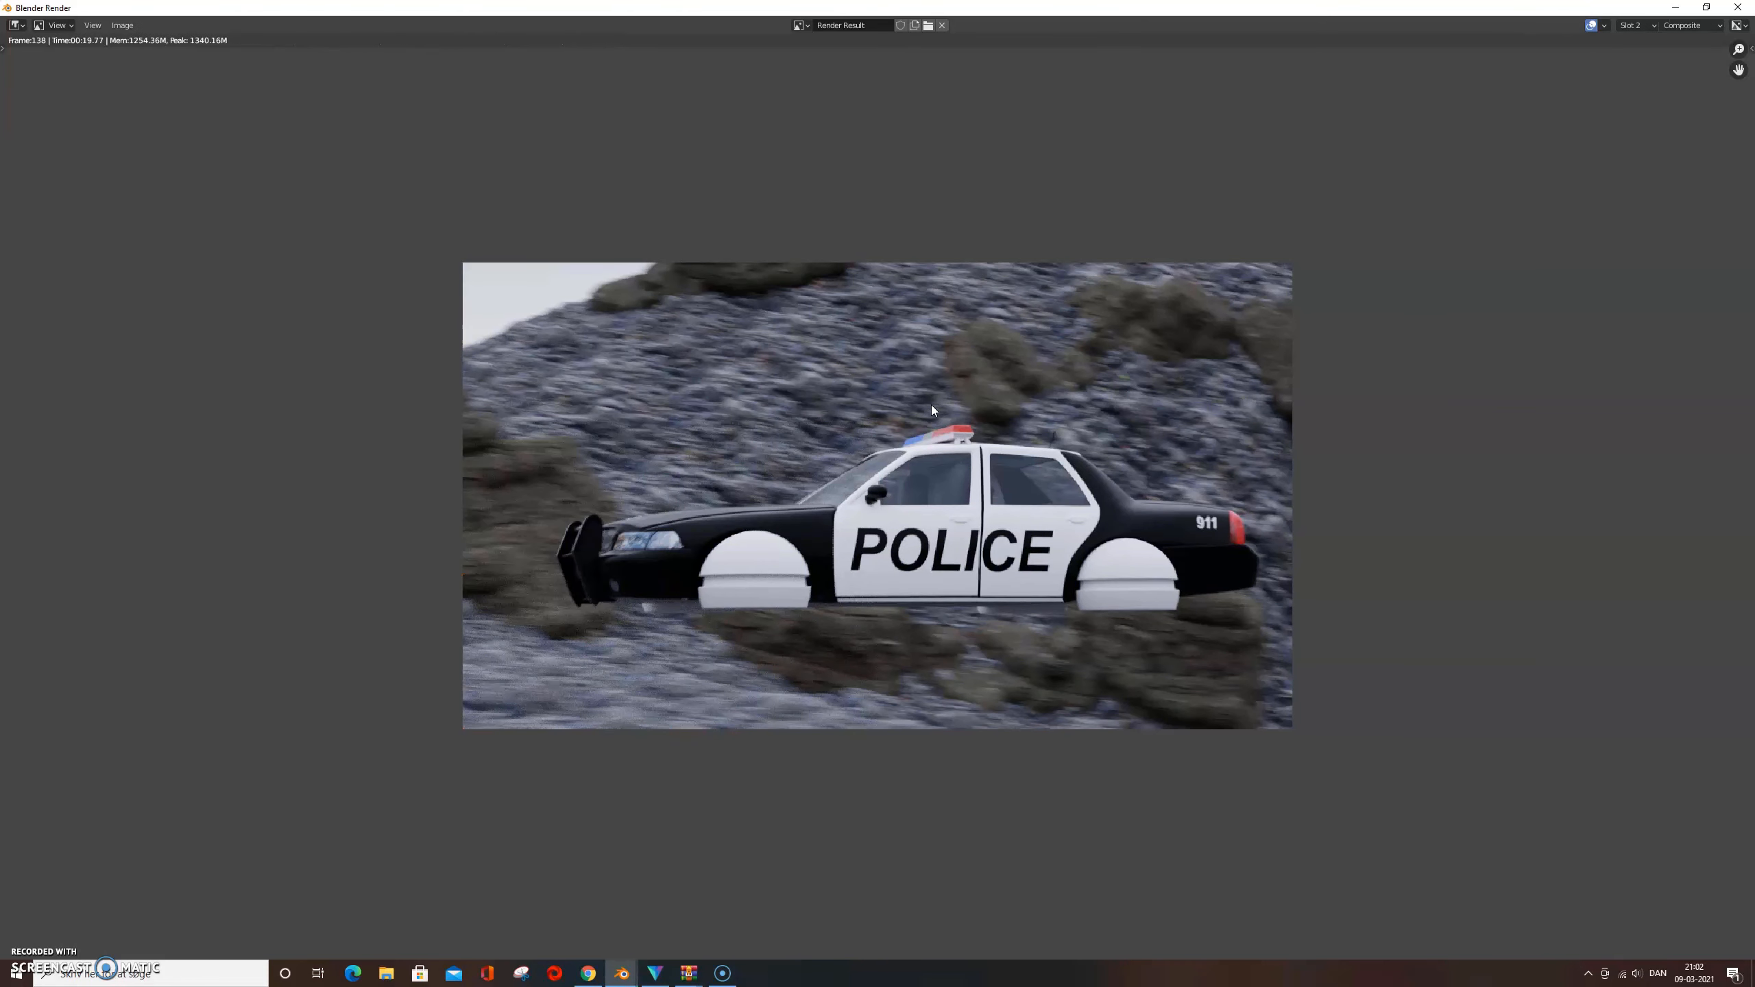
{"action": "key", "text": "Escape"}
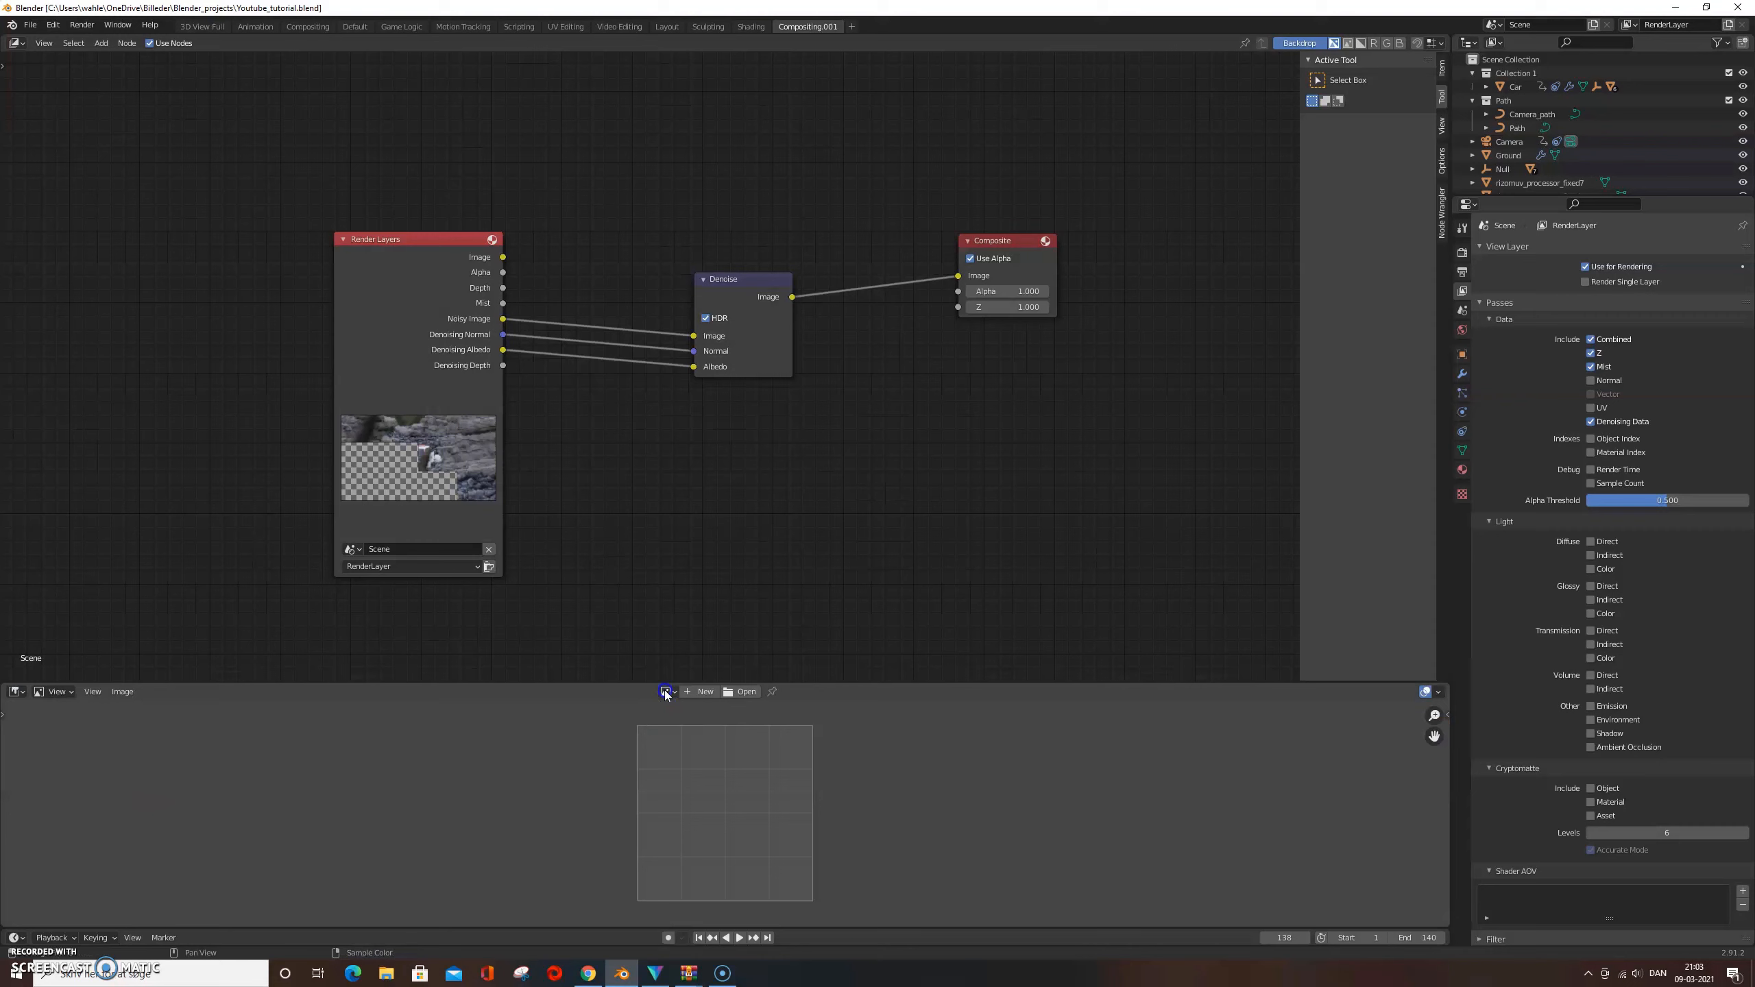
Show the Render Result in the image editor of the compositing workspace and enlarge that editor
{"action": "left_click", "coordinate": [648, 691]}
{"action": "left_click", "coordinate": [667, 726]}
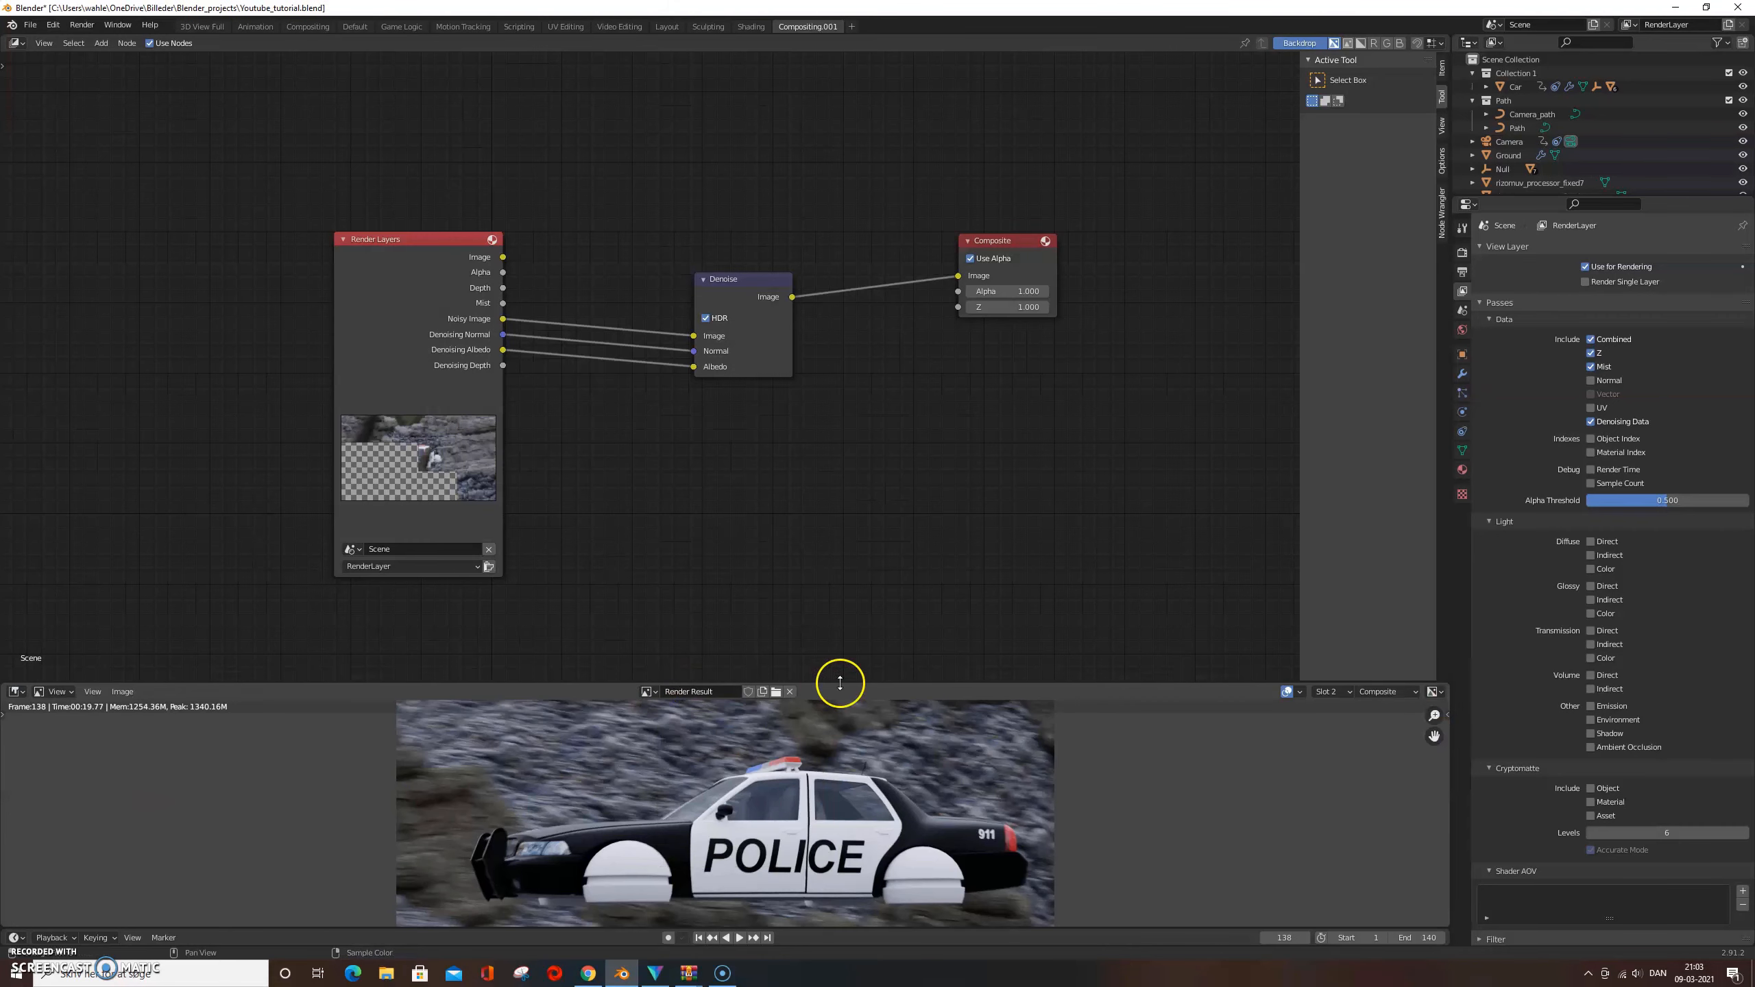
{"action": "left_click_drag", "start_coordinate": [839, 683], "coordinate": [885, 397]}
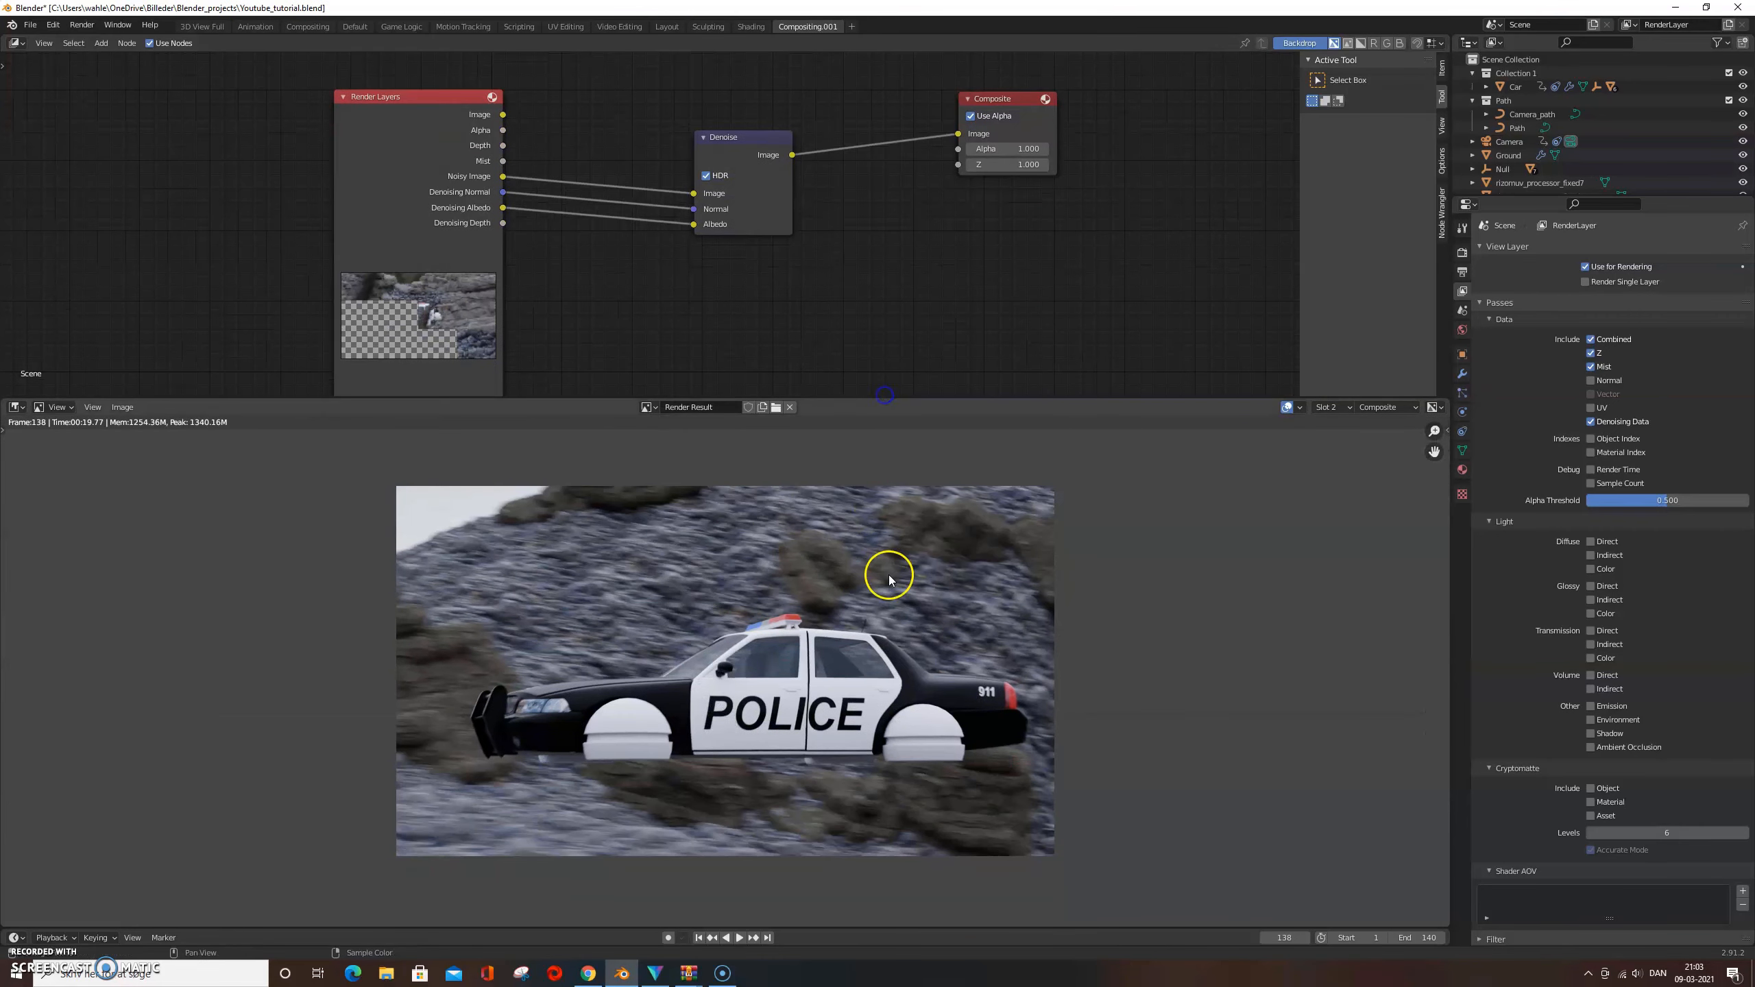
{"action": "scroll", "coordinate": [889, 580], "scroll_direction": "up", "scroll_amount": 1}
Add a ColorRamp node above the Denoise node and give the node editor more height
{"action": "middle_click_drag", "start_coordinate": [828, 354], "coordinate": [824, 371]}
{"action": "key", "text": "shift+a"}
{"action": "left_click", "coordinate": [861, 297]}
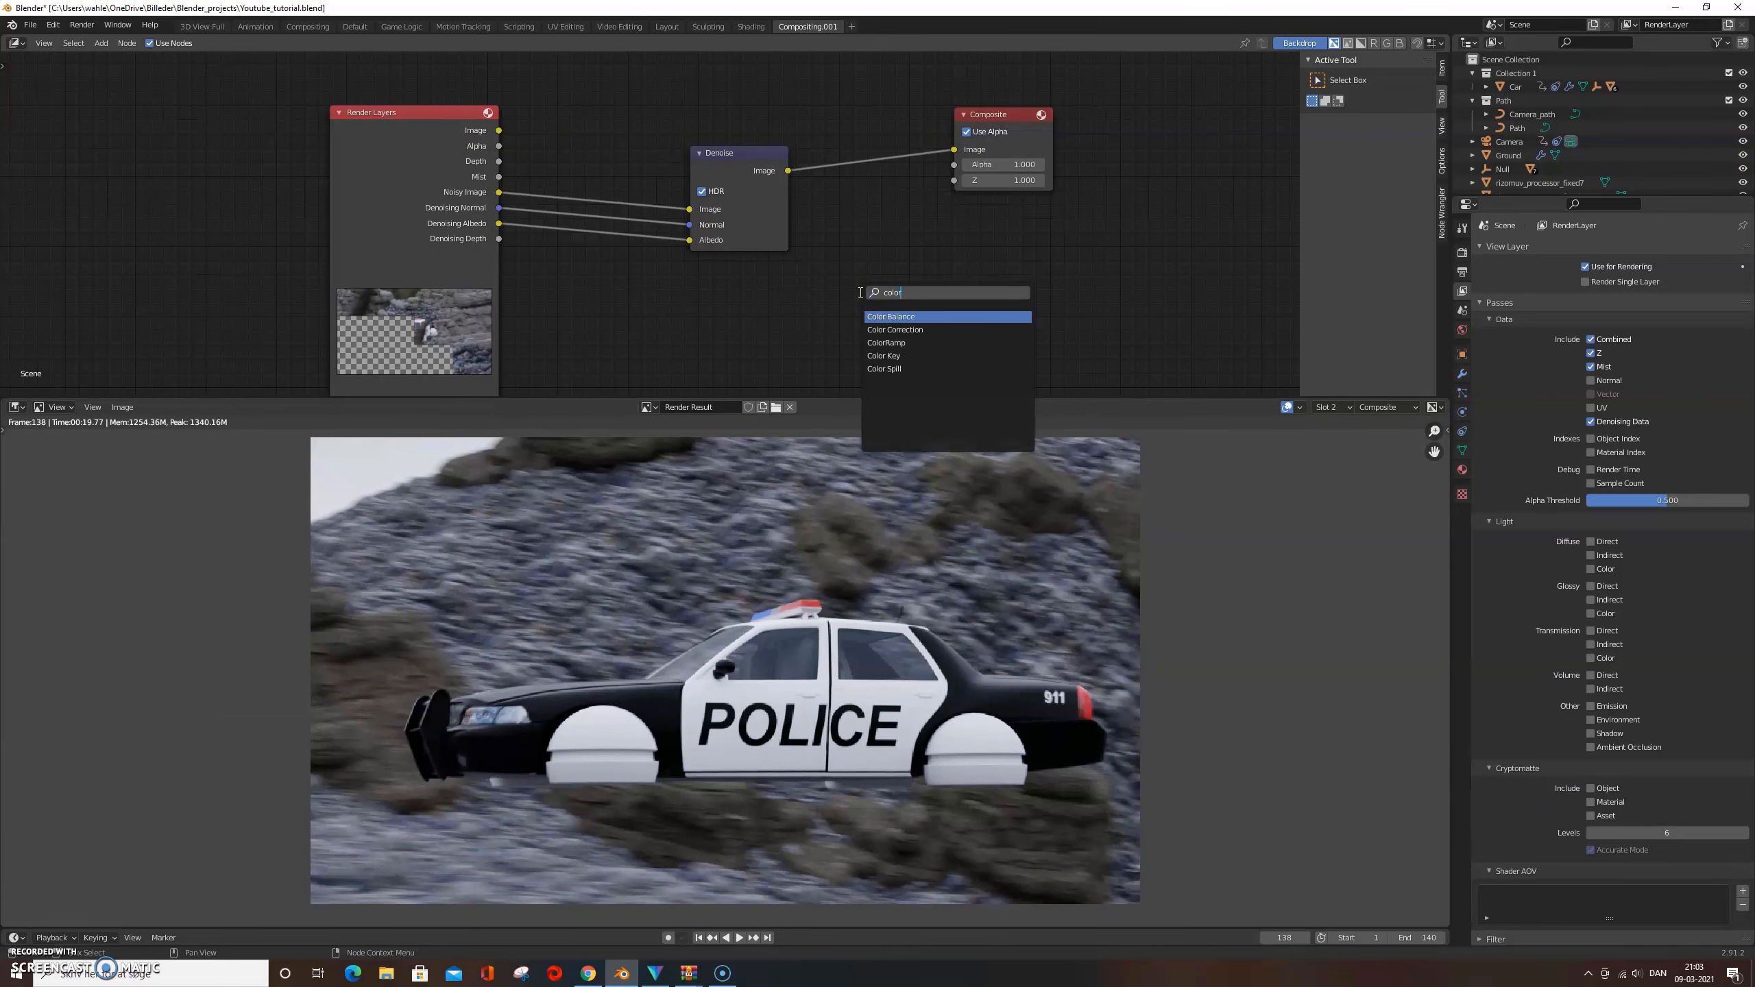
{"action": "key", "text": "Down"}
{"action": "key", "text": "Down"}
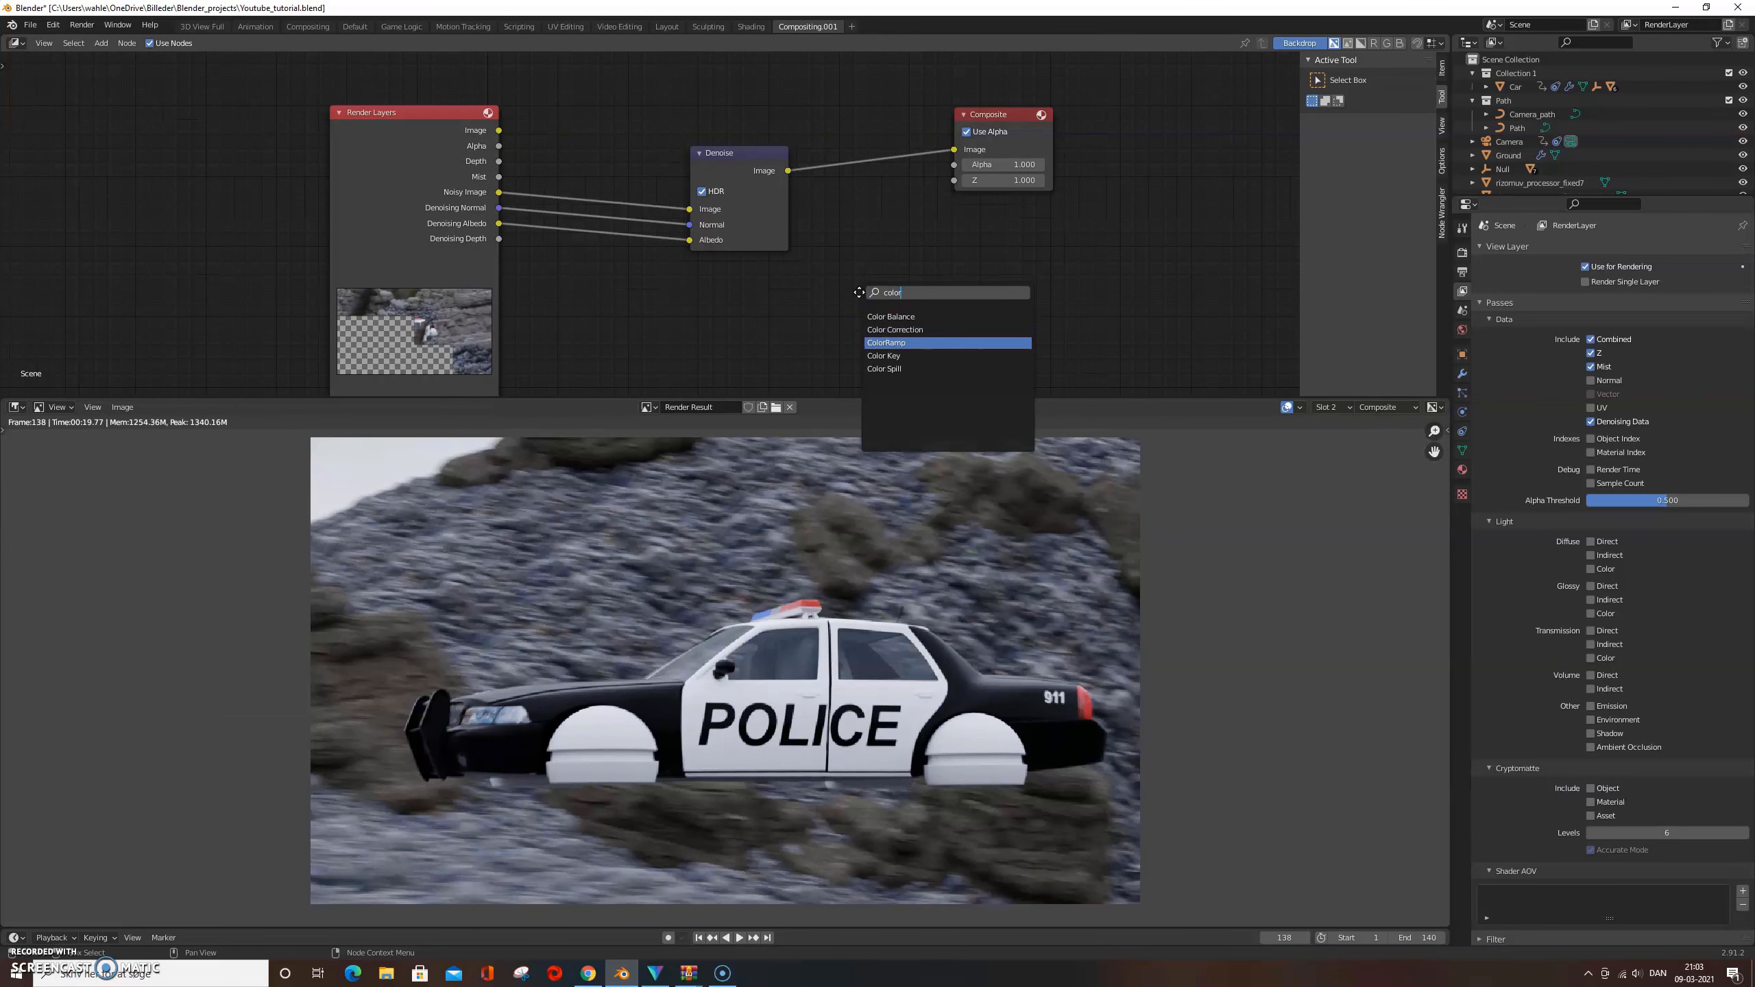
{"action": "key", "text": "Return"}
{"action": "left_click", "coordinate": [605, 52]}
{"action": "scroll", "coordinate": [673, 273], "scroll_direction": "down", "scroll_amount": 2}
{"action": "middle_click_drag", "start_coordinate": [672, 272], "coordinate": [816, 251]}
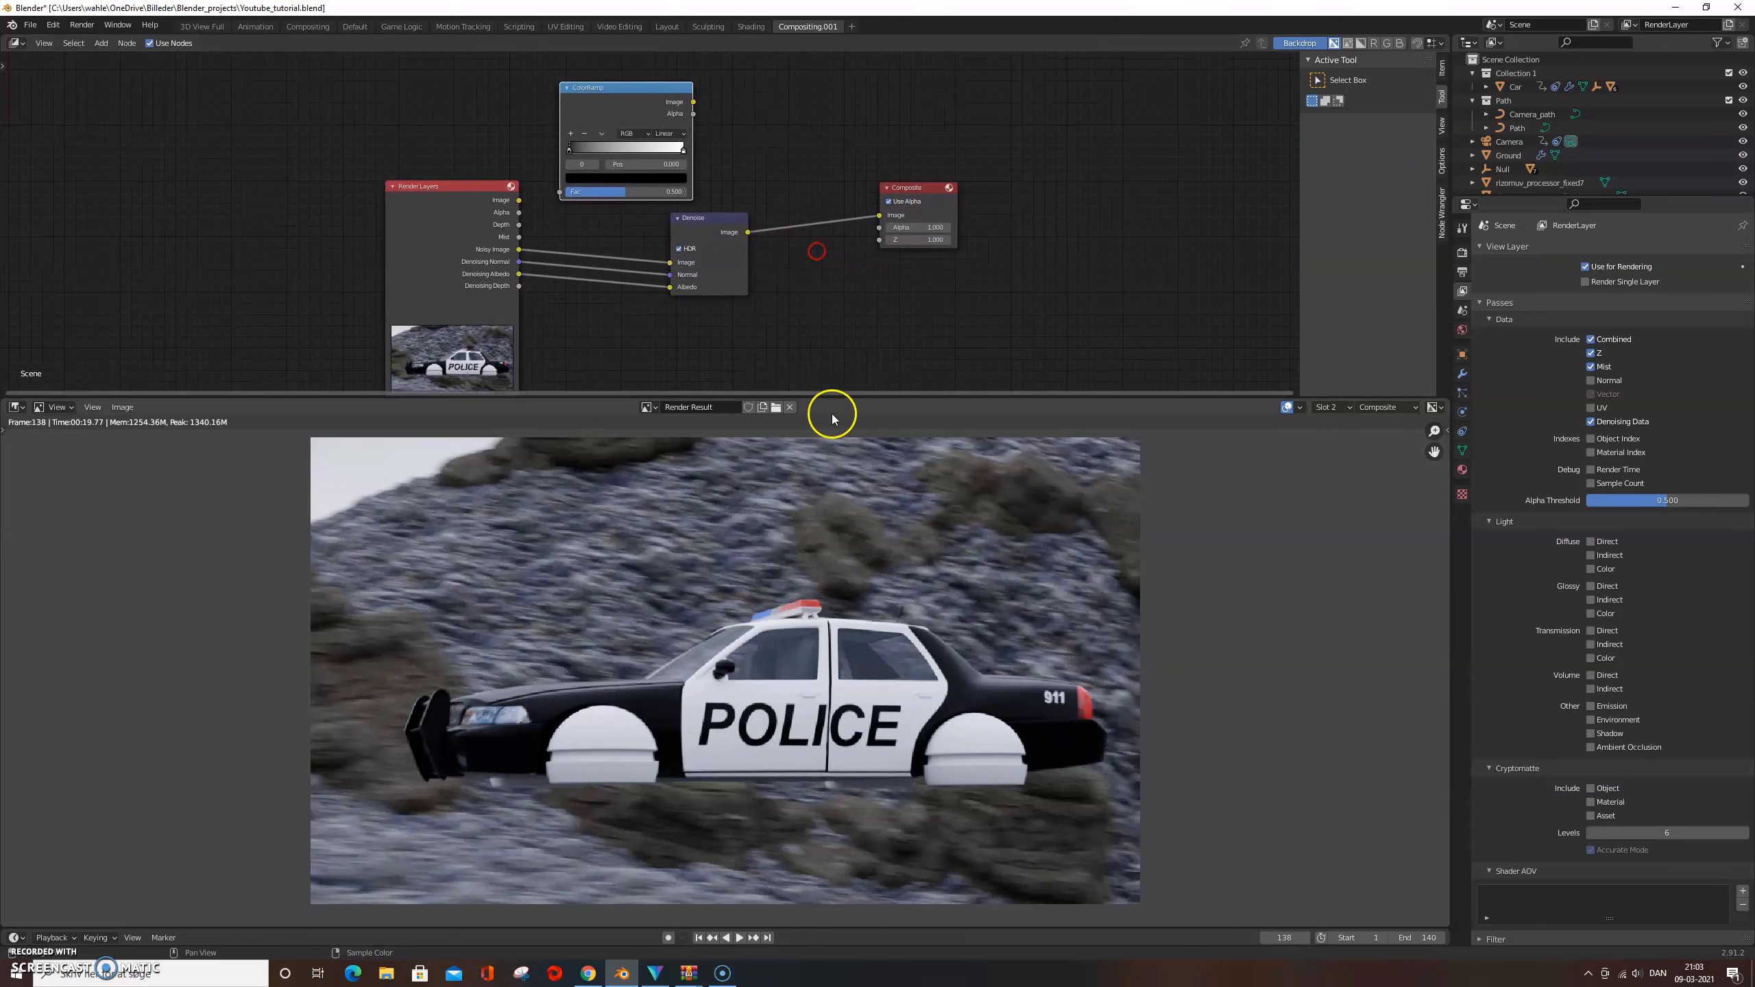
{"action": "left_click_drag", "start_coordinate": [834, 397], "coordinate": [842, 478]}
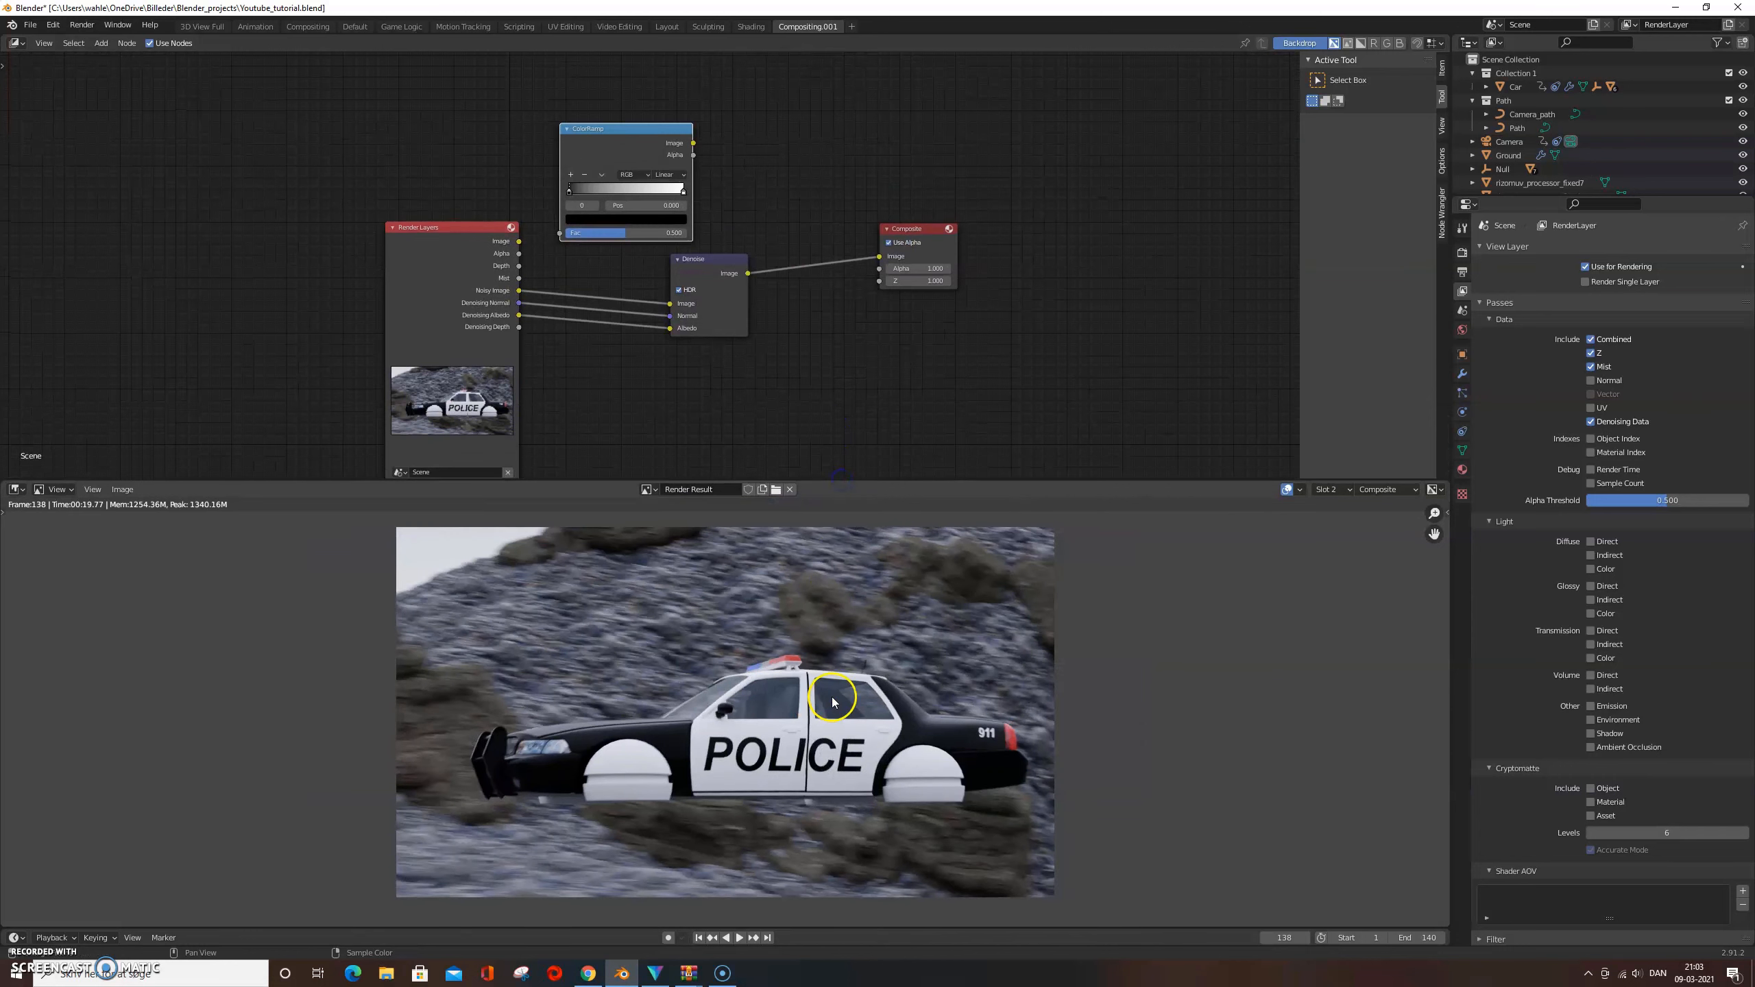
Insert a Mix node between Denoise and Composite, and link the Mist output through the ColorRamp to its Fac input
{"action": "key", "text": "shift+a"}
{"action": "left_click", "coordinate": [816, 392]}
{"action": "type", "text": "mix"}
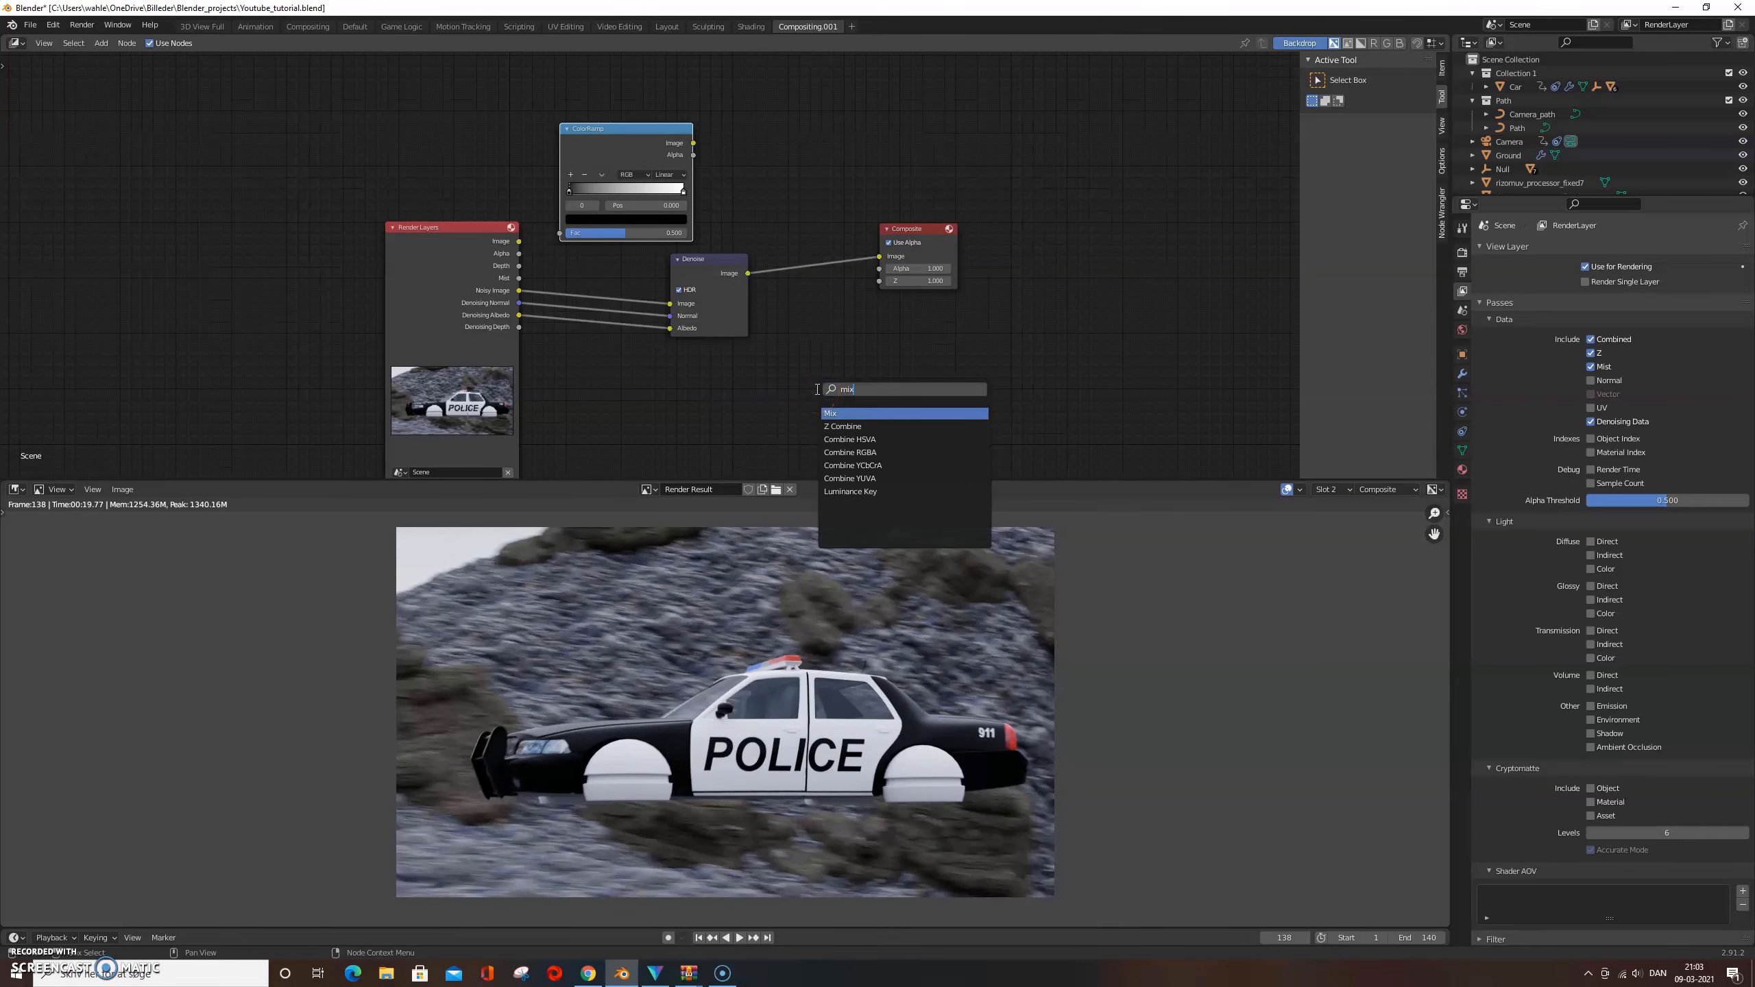
{"action": "key", "text": "Return"}
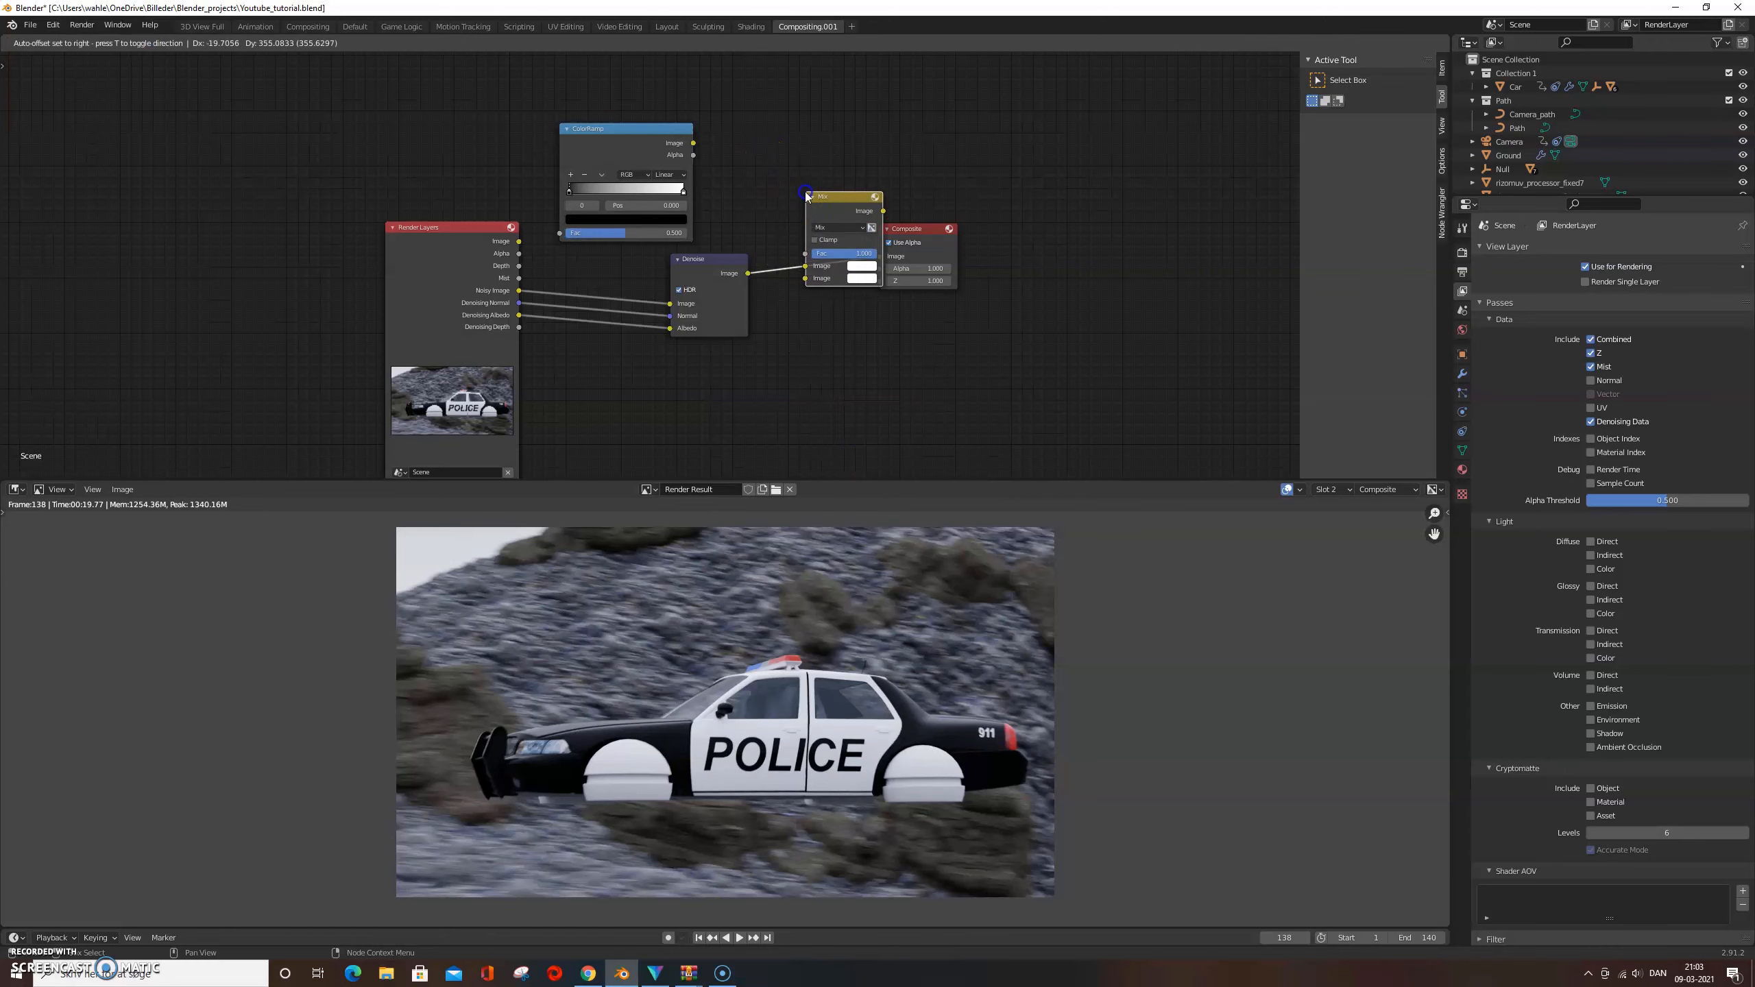
{"action": "left_click", "coordinate": [807, 196]}
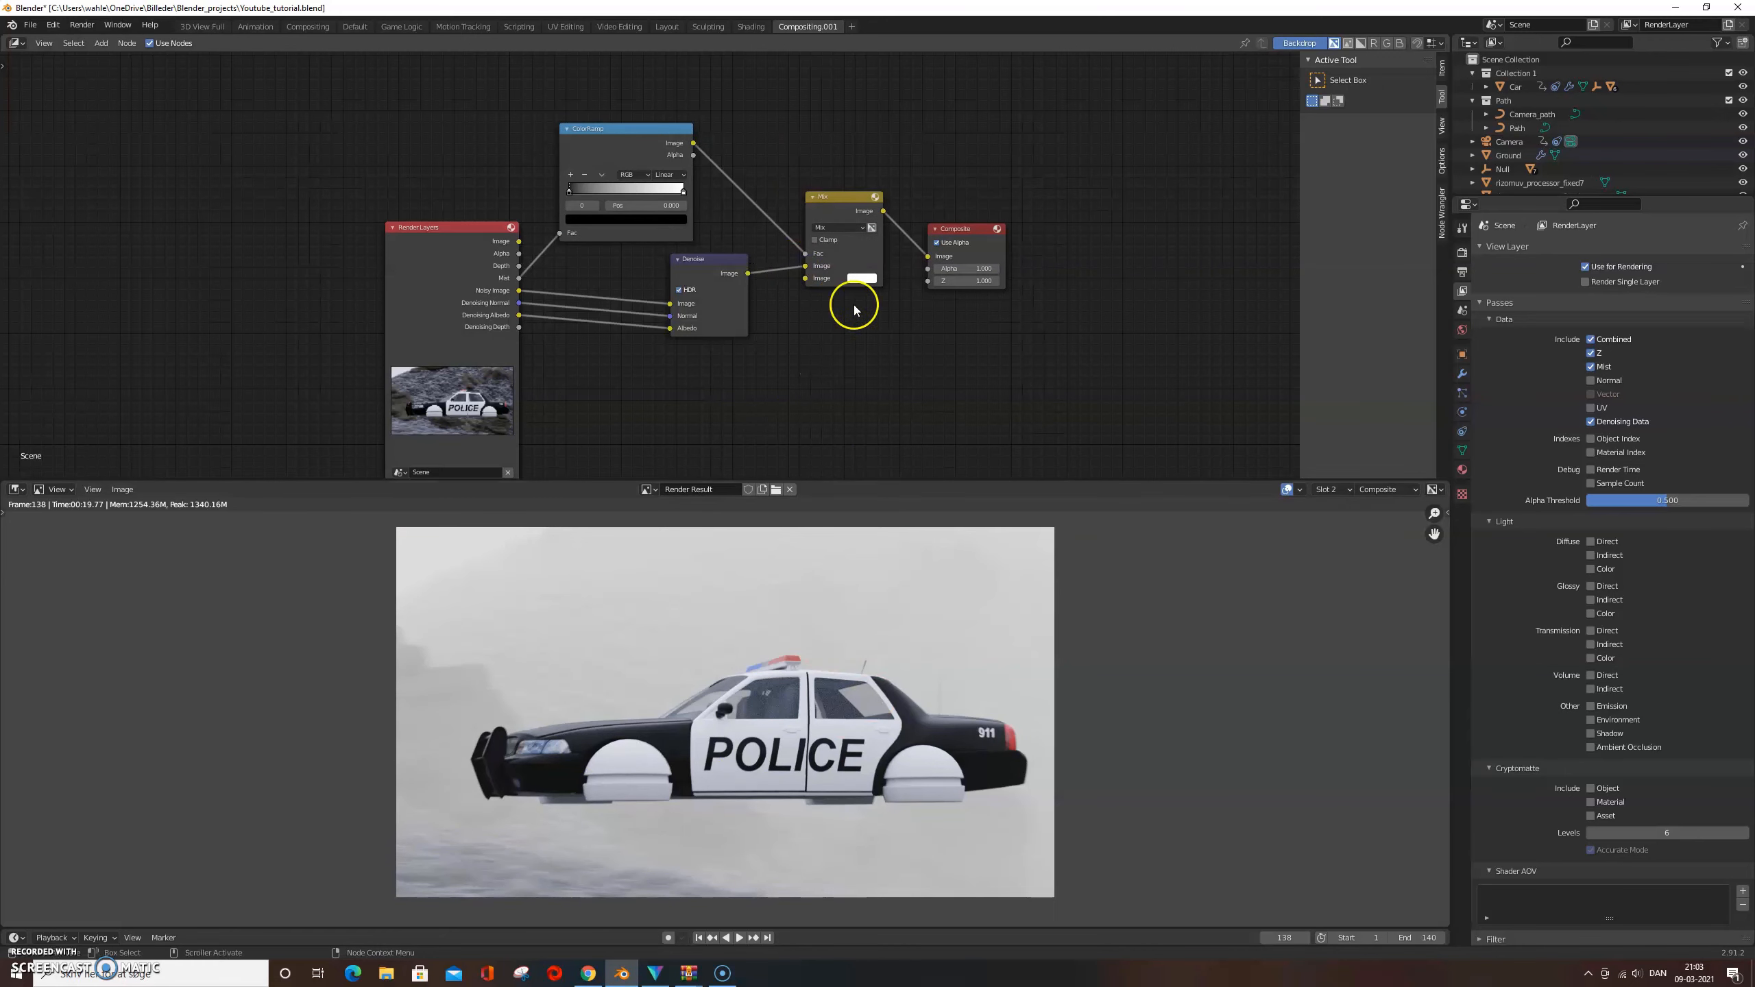
Shift the ColorRamp's black stop toward the white end and adjust the Mix node's second image colour
{"action": "left_click_drag", "start_coordinate": [576, 193], "coordinate": [616, 187]}
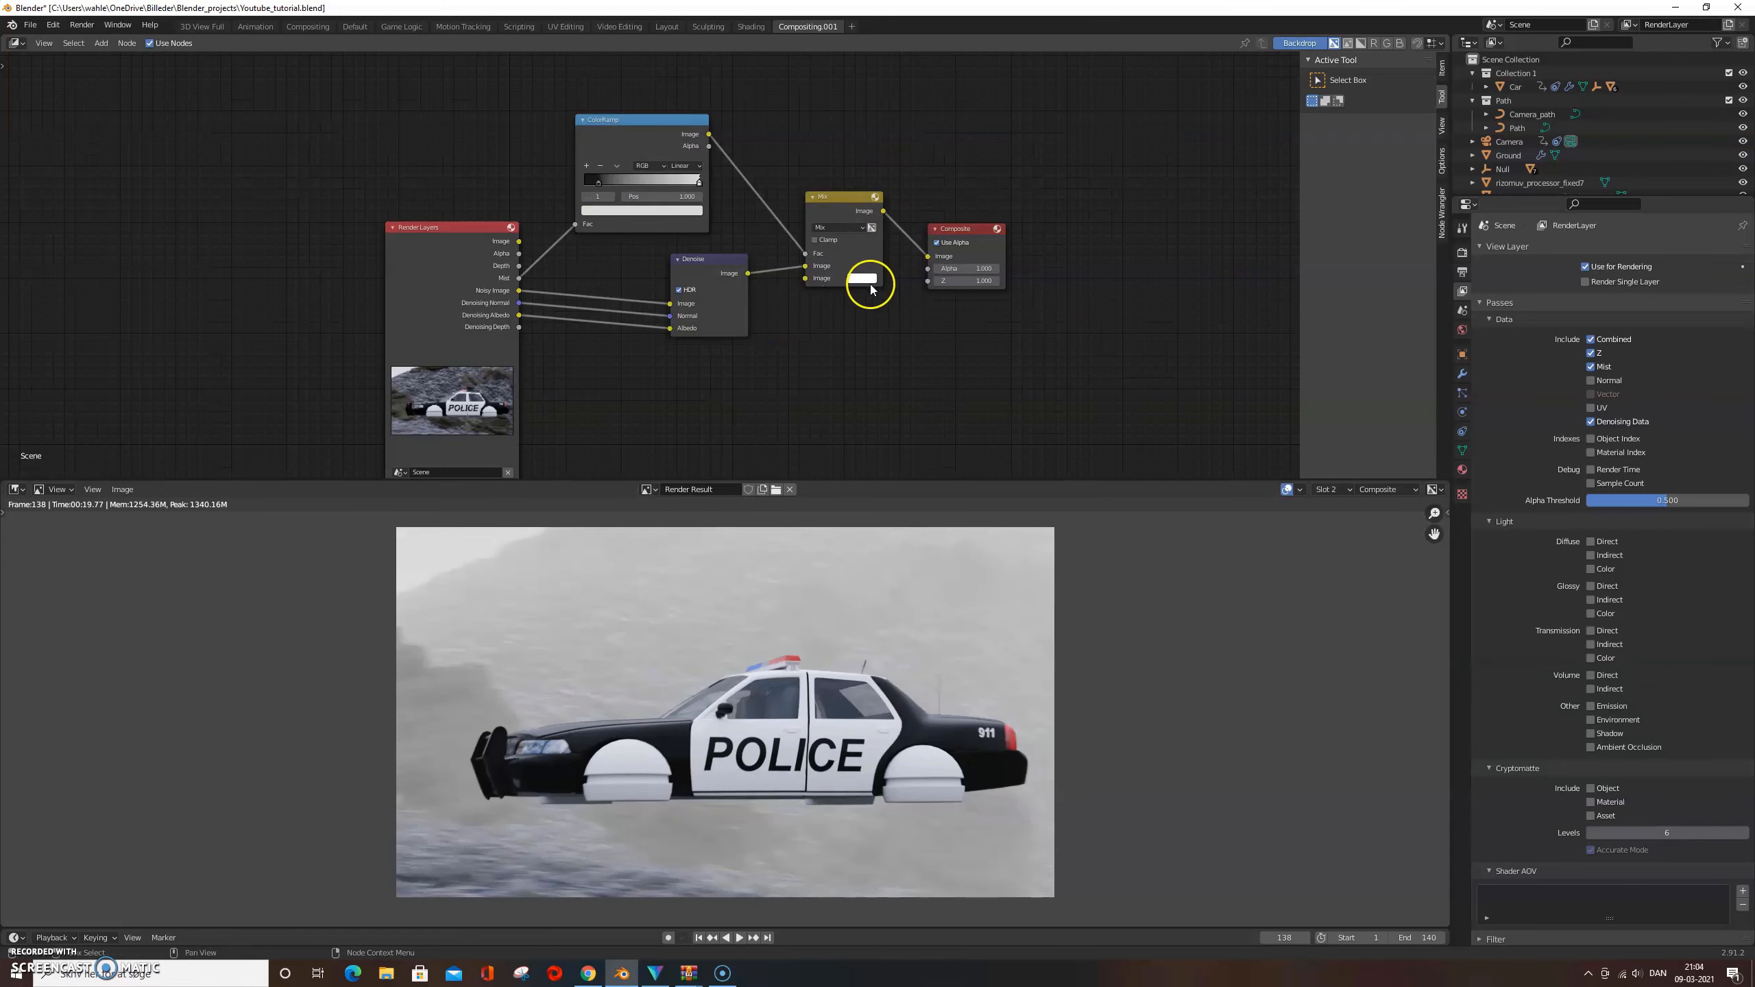
{"action": "left_click", "coordinate": [864, 279]}
{"action": "left_click_drag", "start_coordinate": [910, 128], "coordinate": [928, 137]}
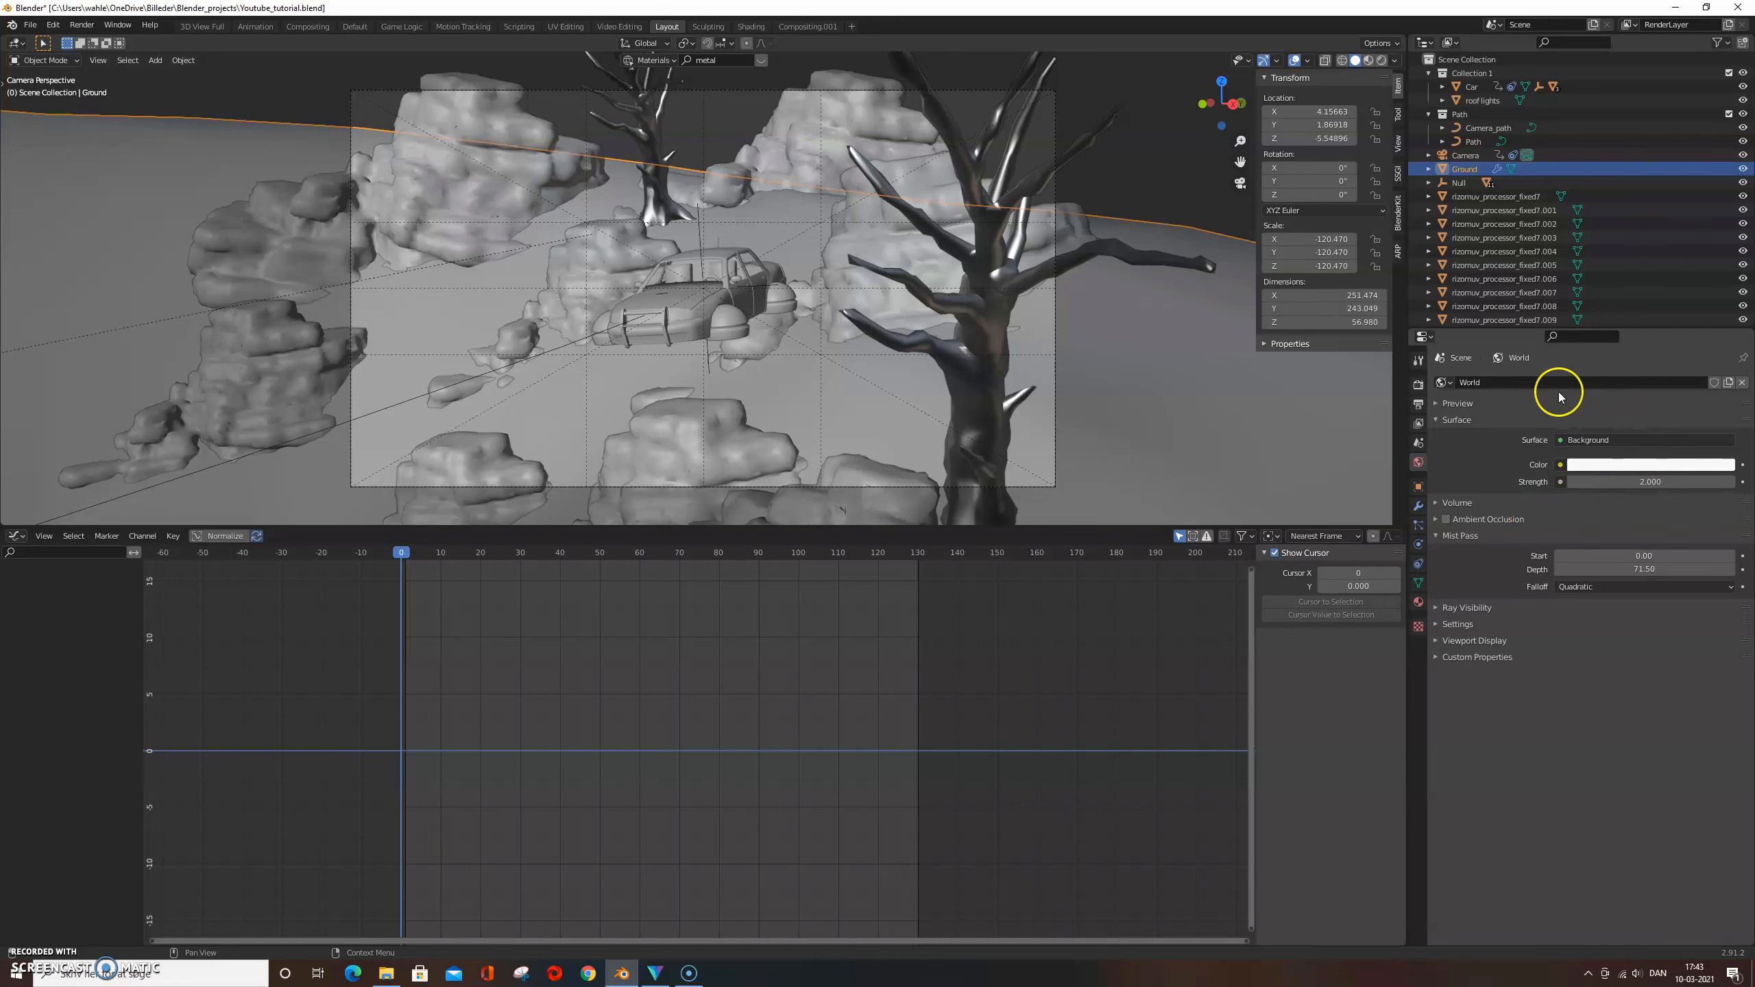
Assign an Environment Texture using kloetzle_blei_1k.hdr to the world colour and check the background around the terrain and through the camera
{"action": "left_click", "coordinate": [1561, 465]}
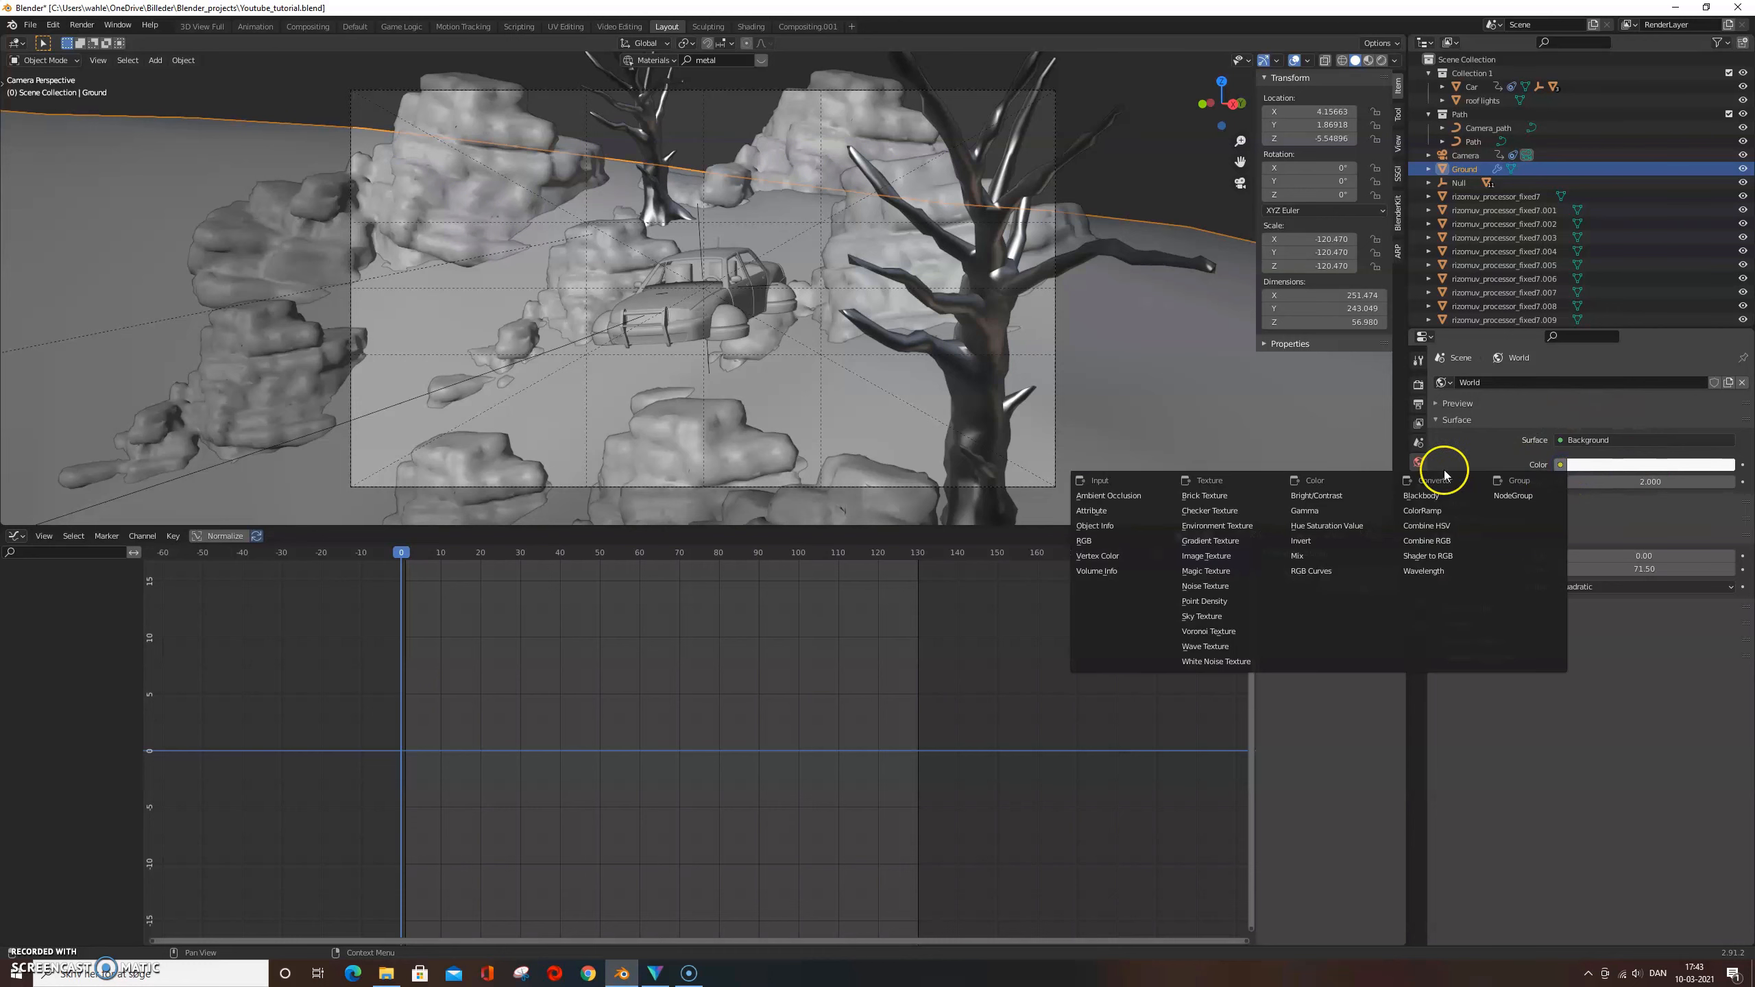
{"action": "left_click", "coordinate": [1217, 525]}
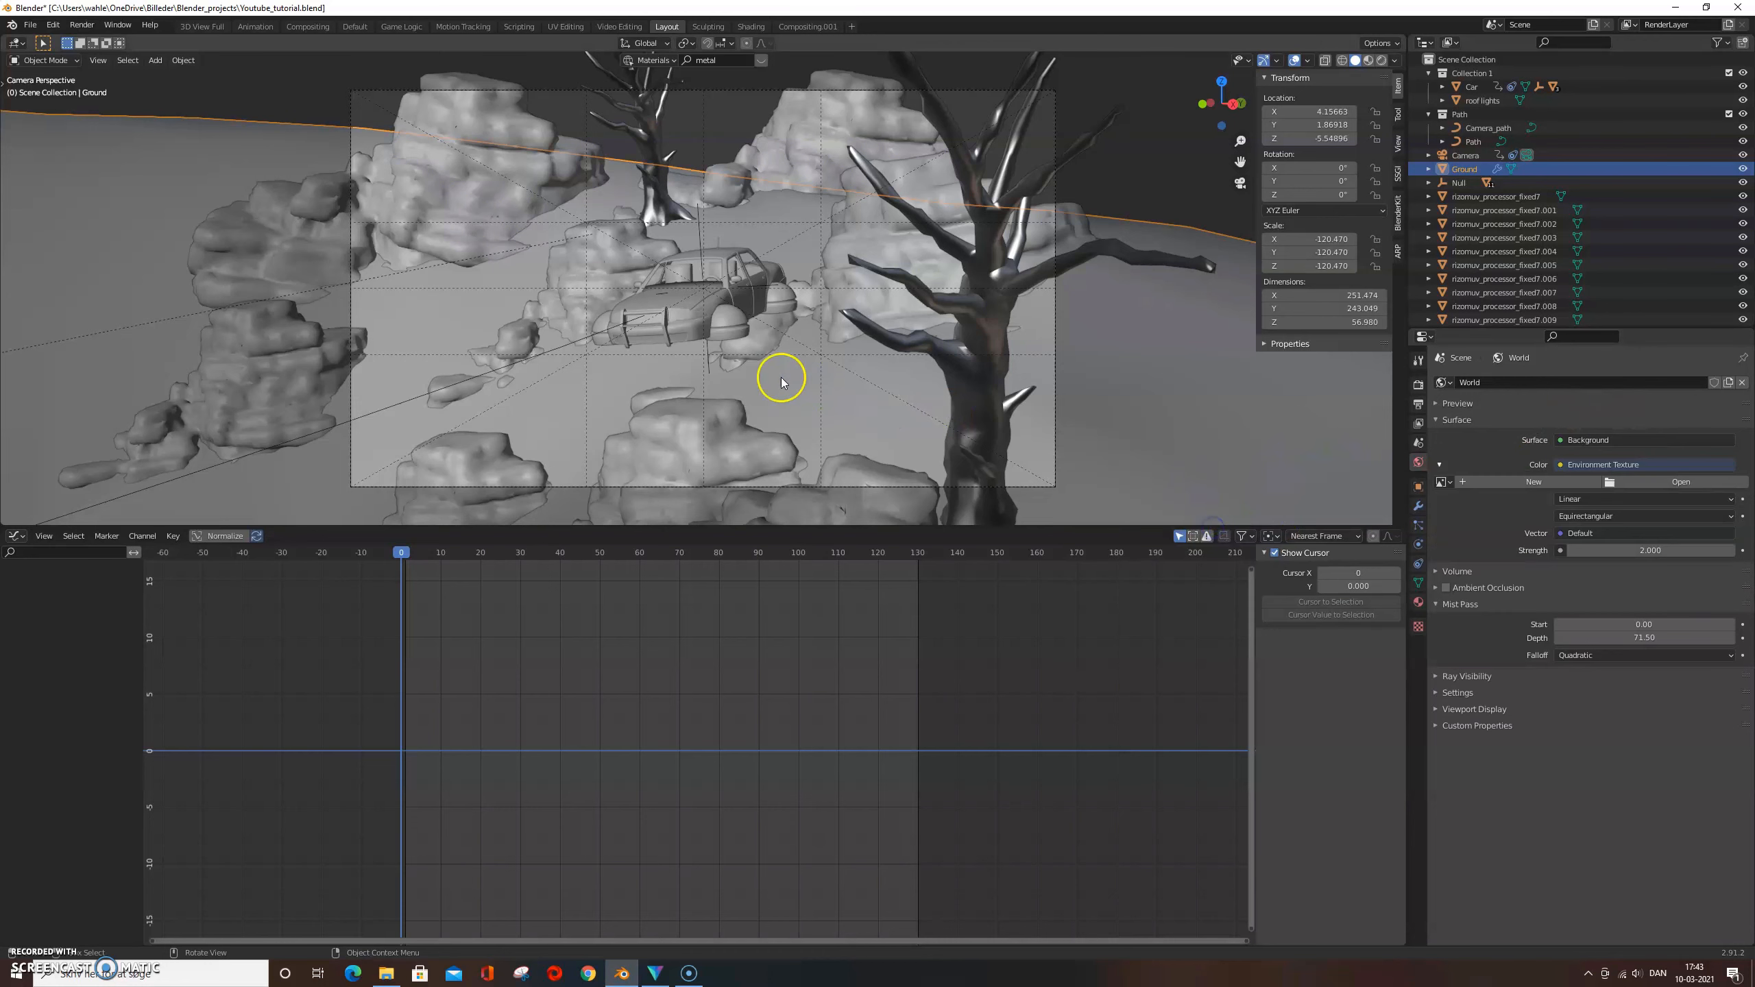
{"action": "left_click", "coordinate": [1654, 482]}
{"action": "left_click", "coordinate": [761, 459]}
{"action": "left_click", "coordinate": [1062, 718]}
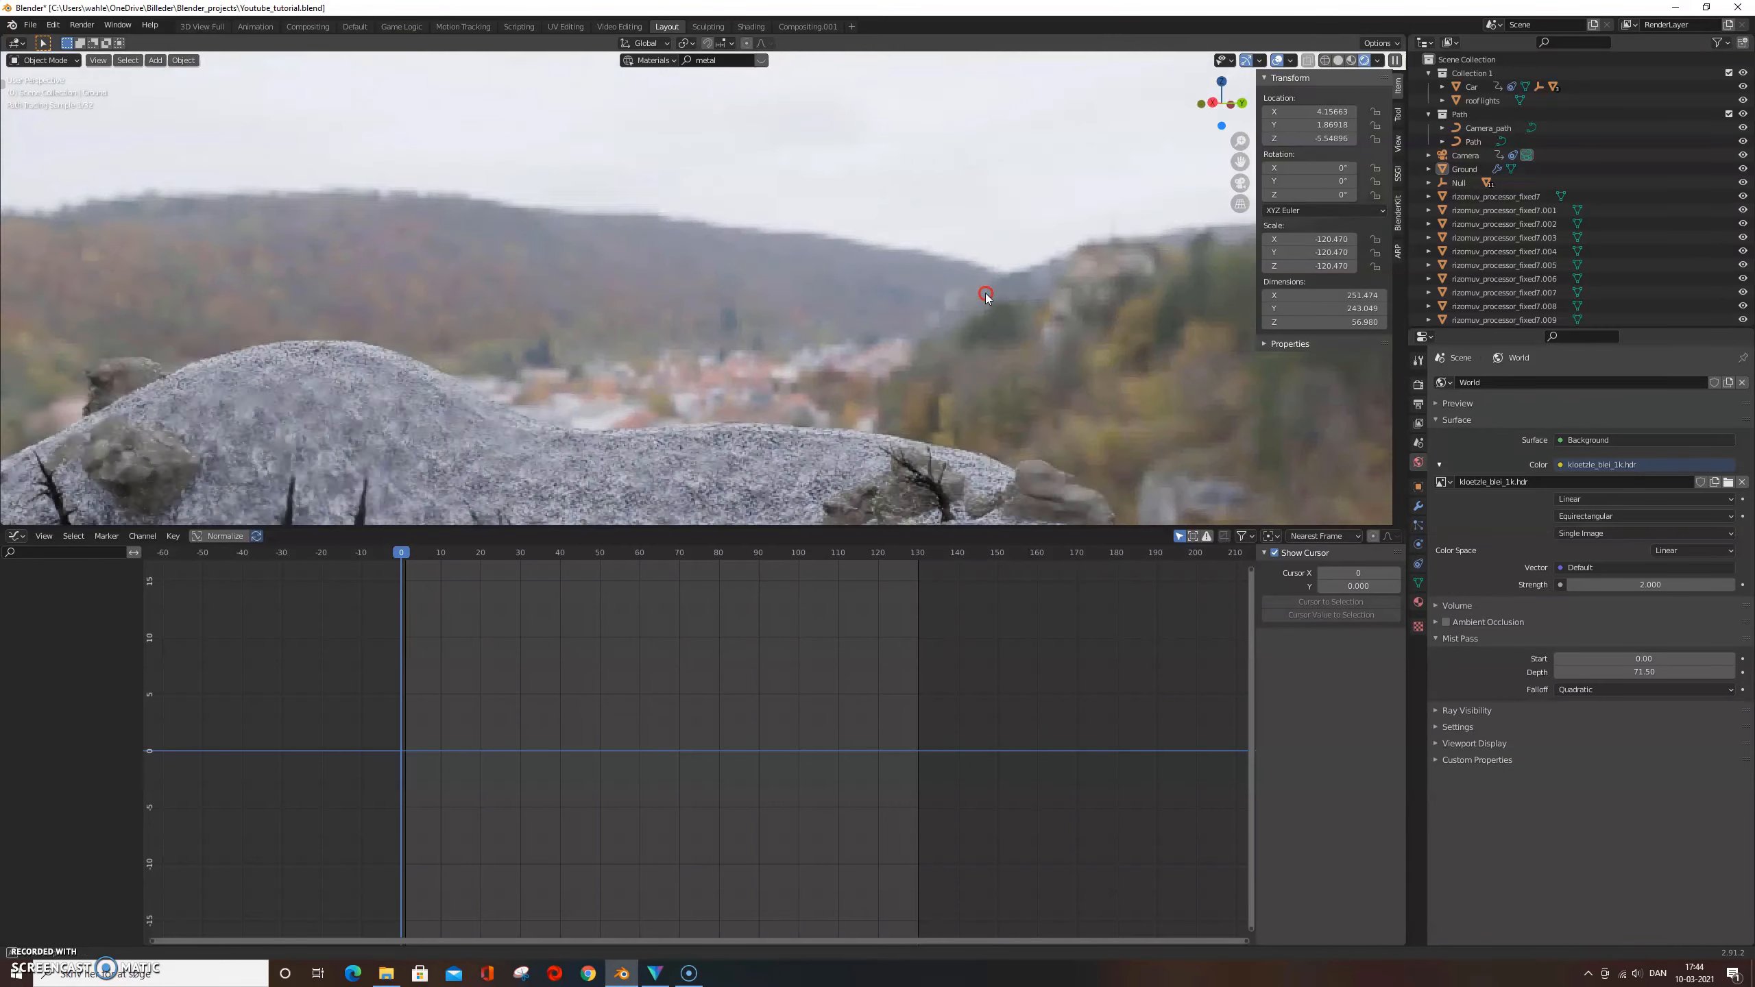
{"action": "middle_click_drag", "start_coordinate": [987, 294], "coordinate": [1100, 303]}
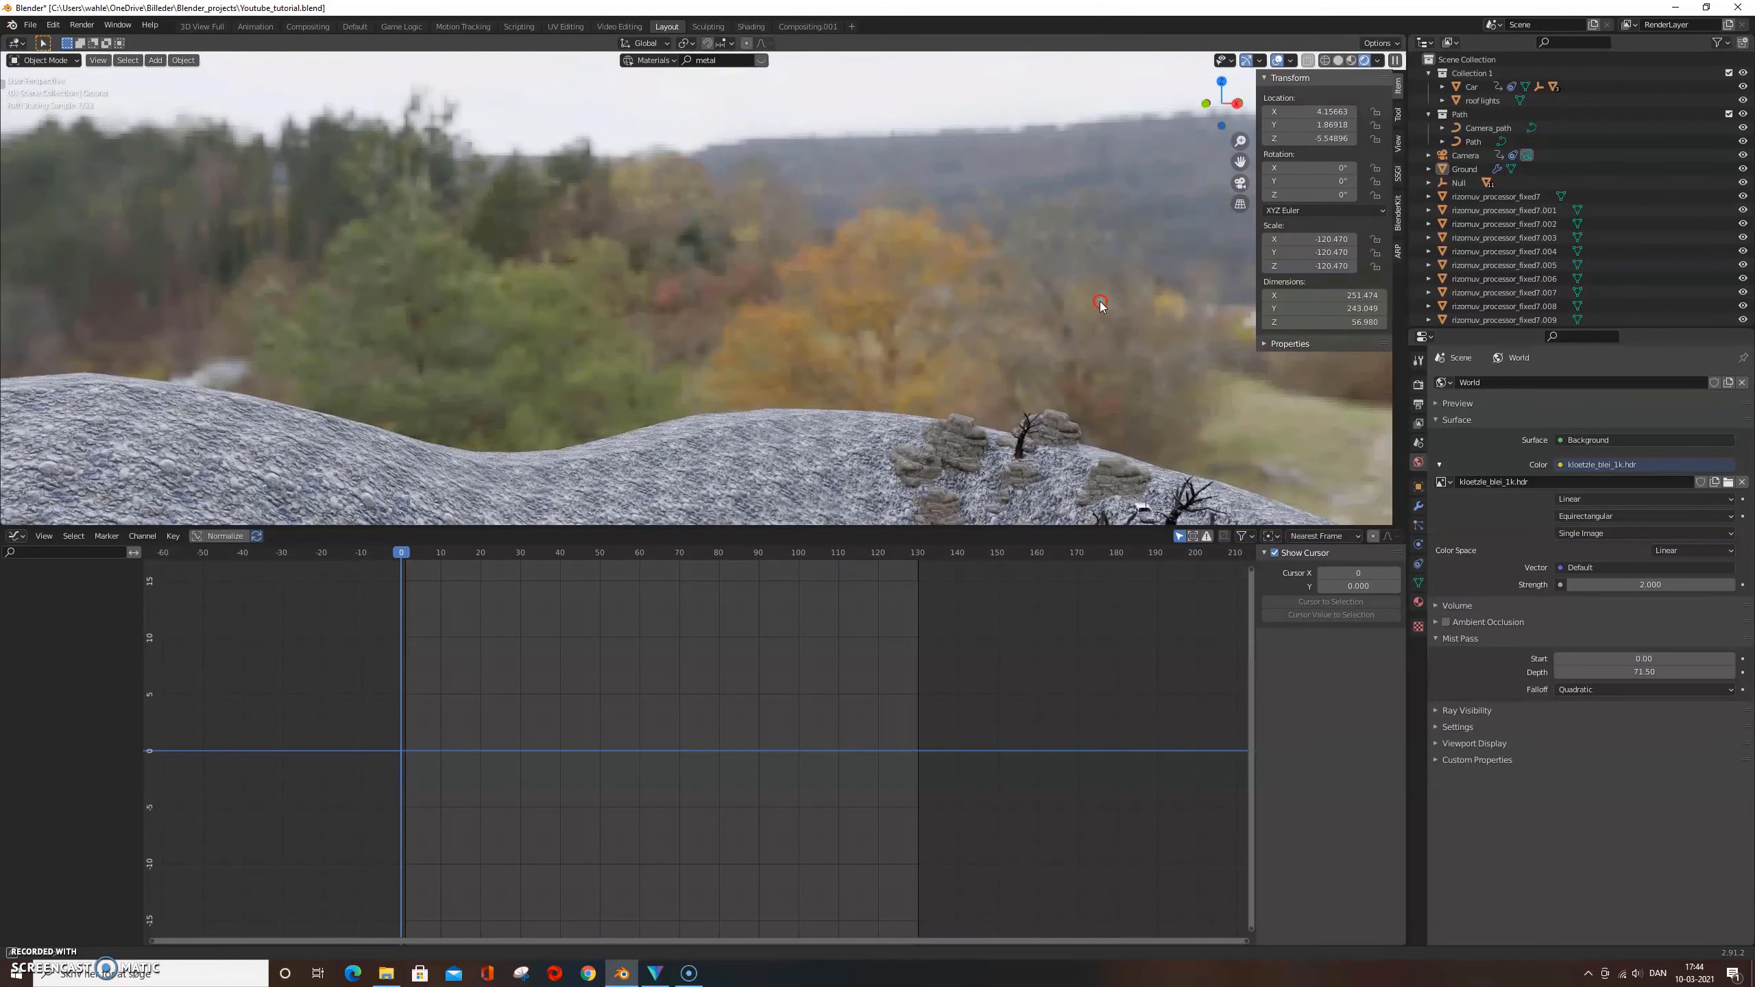
{"action": "key", "text": "KP_0"}
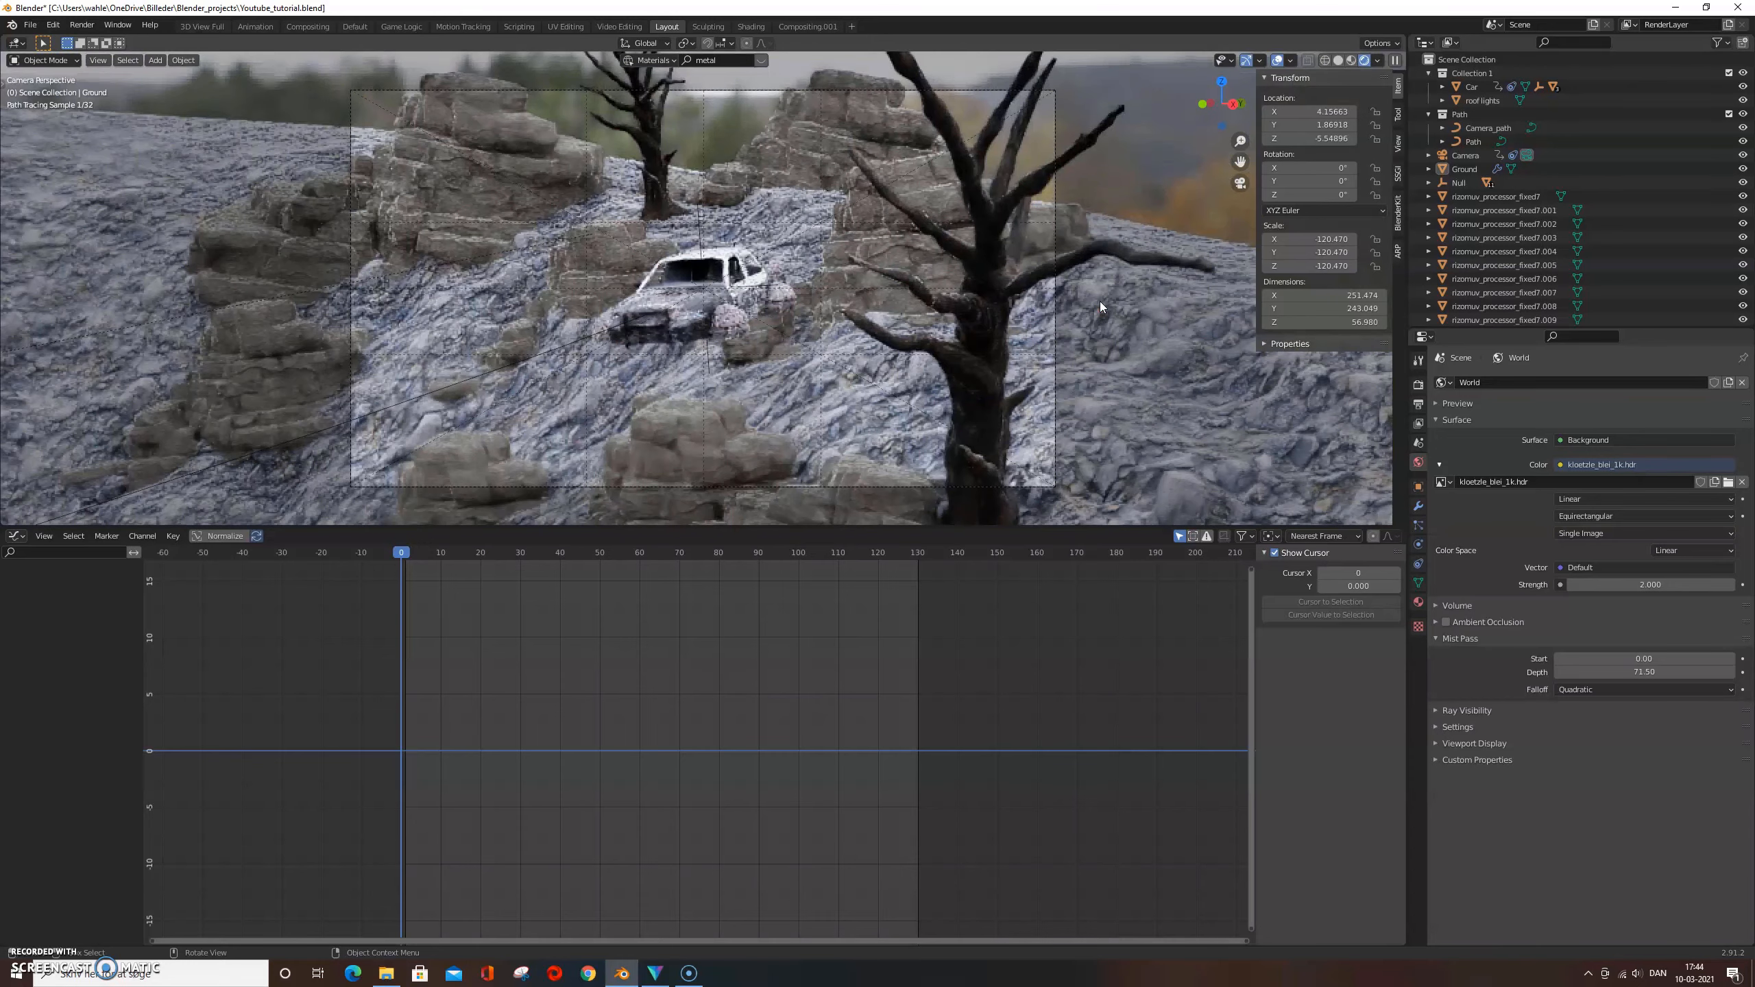
{"action": "key", "text": "KP_0"}
Save the file and set the viewport to solid shading
{"action": "key", "text": "ctrl+s"}
{"action": "left_click", "coordinate": [1340, 61]}
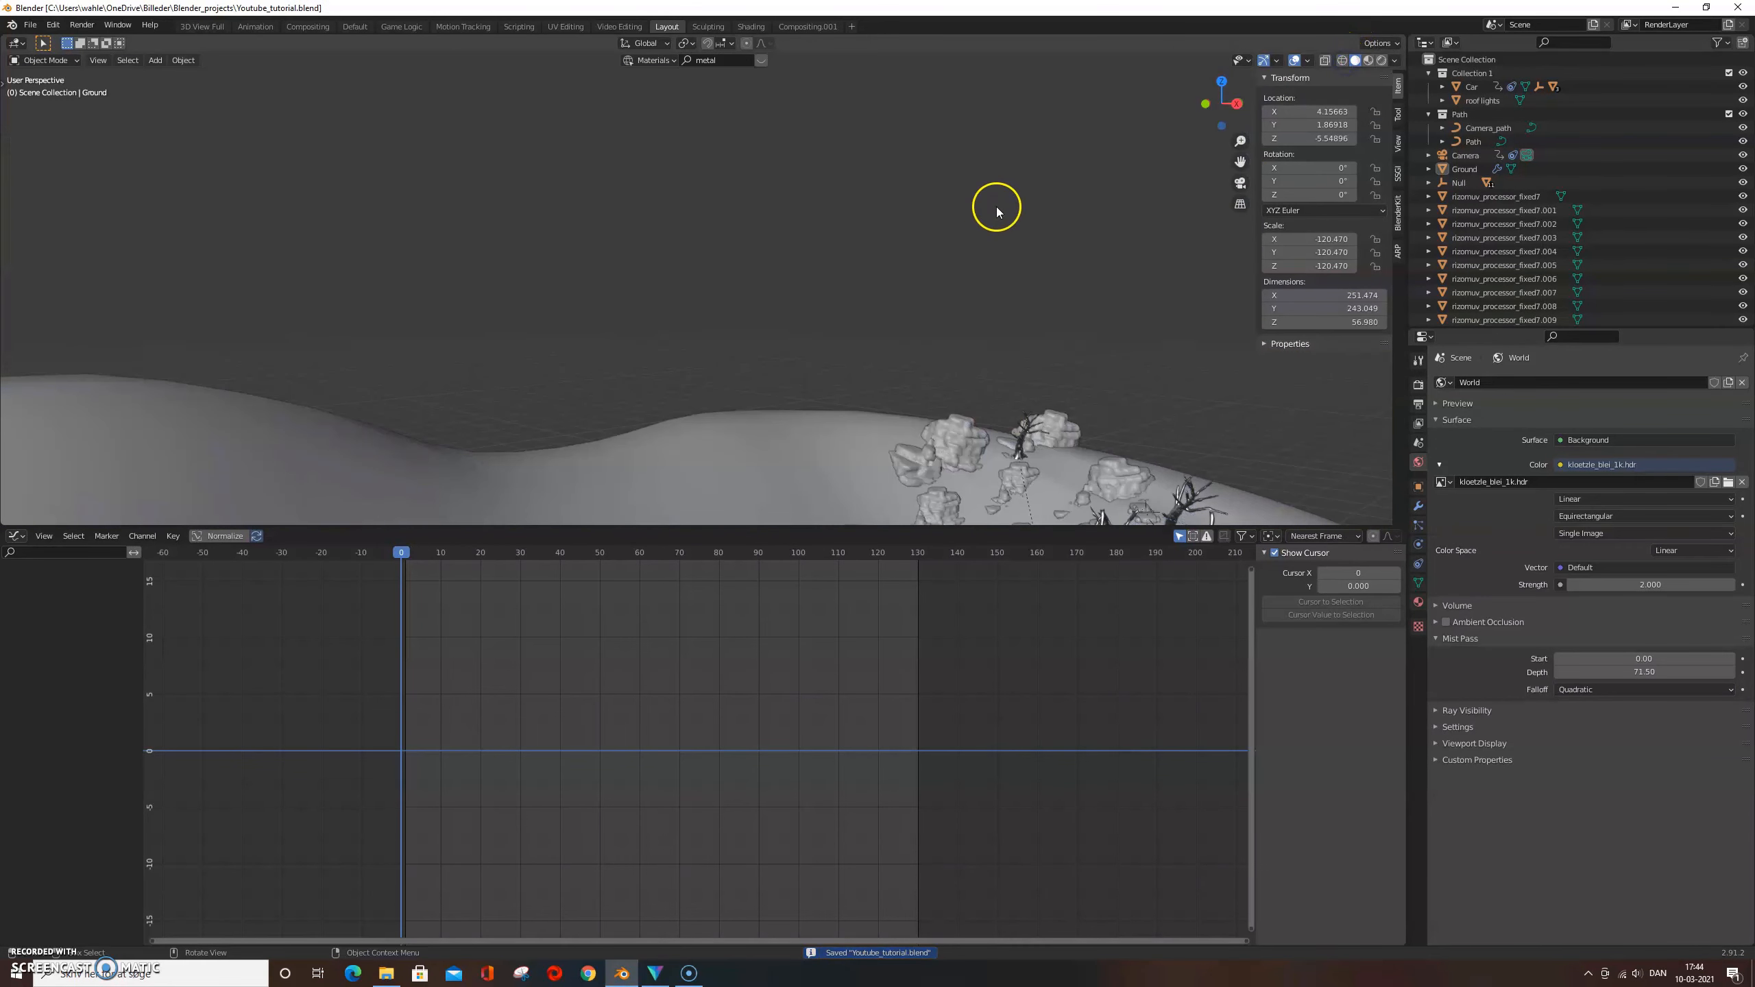
{"action": "left_click", "coordinate": [1748, 7]}
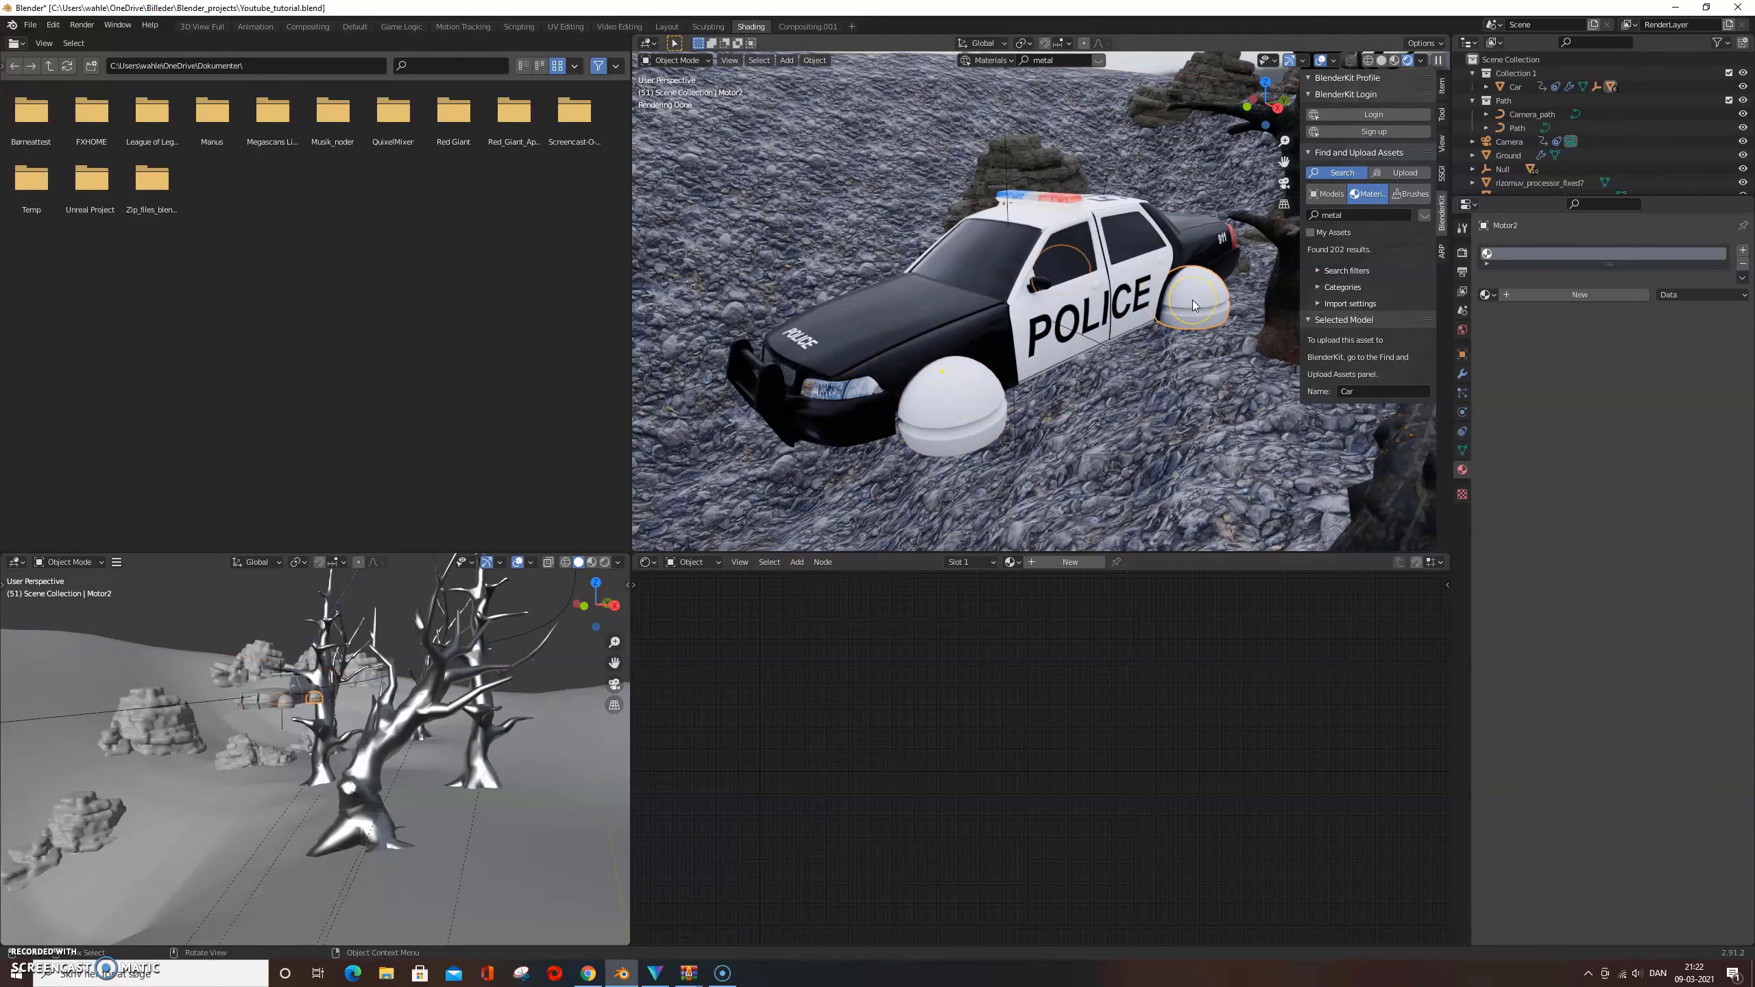
Unwrap the entire rear hover motor mesh with Smart UV Project, using a 66° angle limit and 0.000 island margin
{"action": "key", "text": "Tab"}
{"action": "key", "text": "a"}
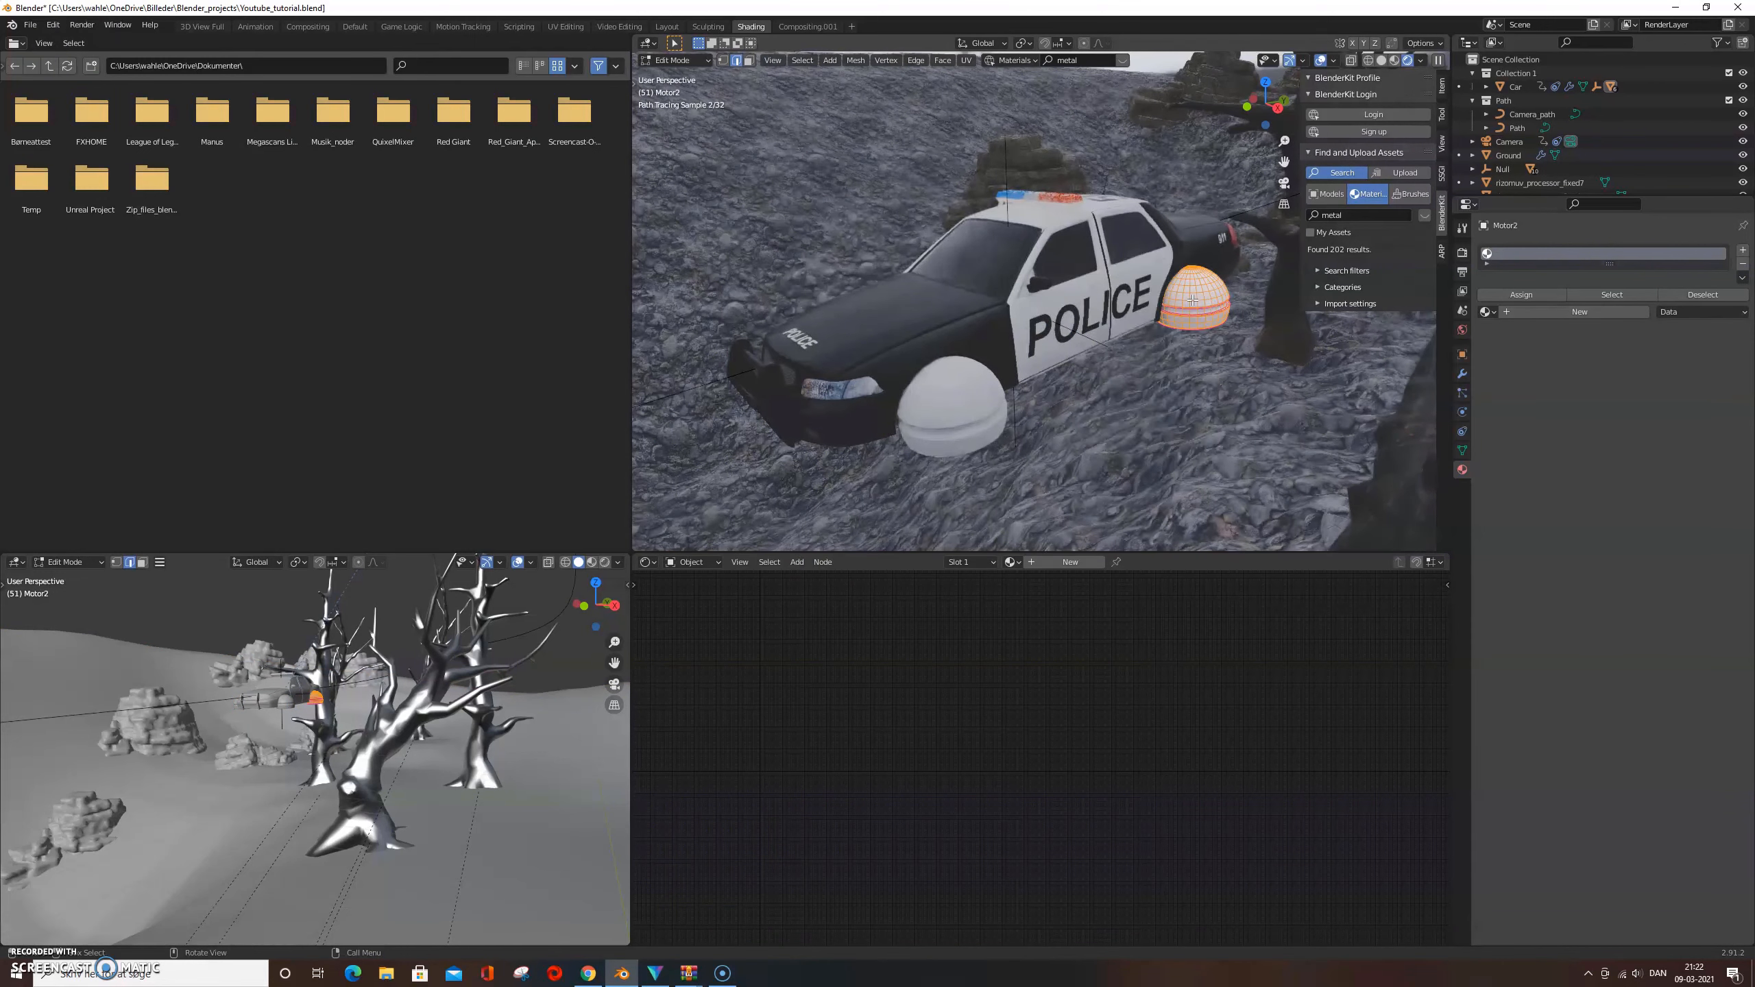
{"action": "key", "text": "u"}
{"action": "left_click", "coordinate": [1136, 301]}
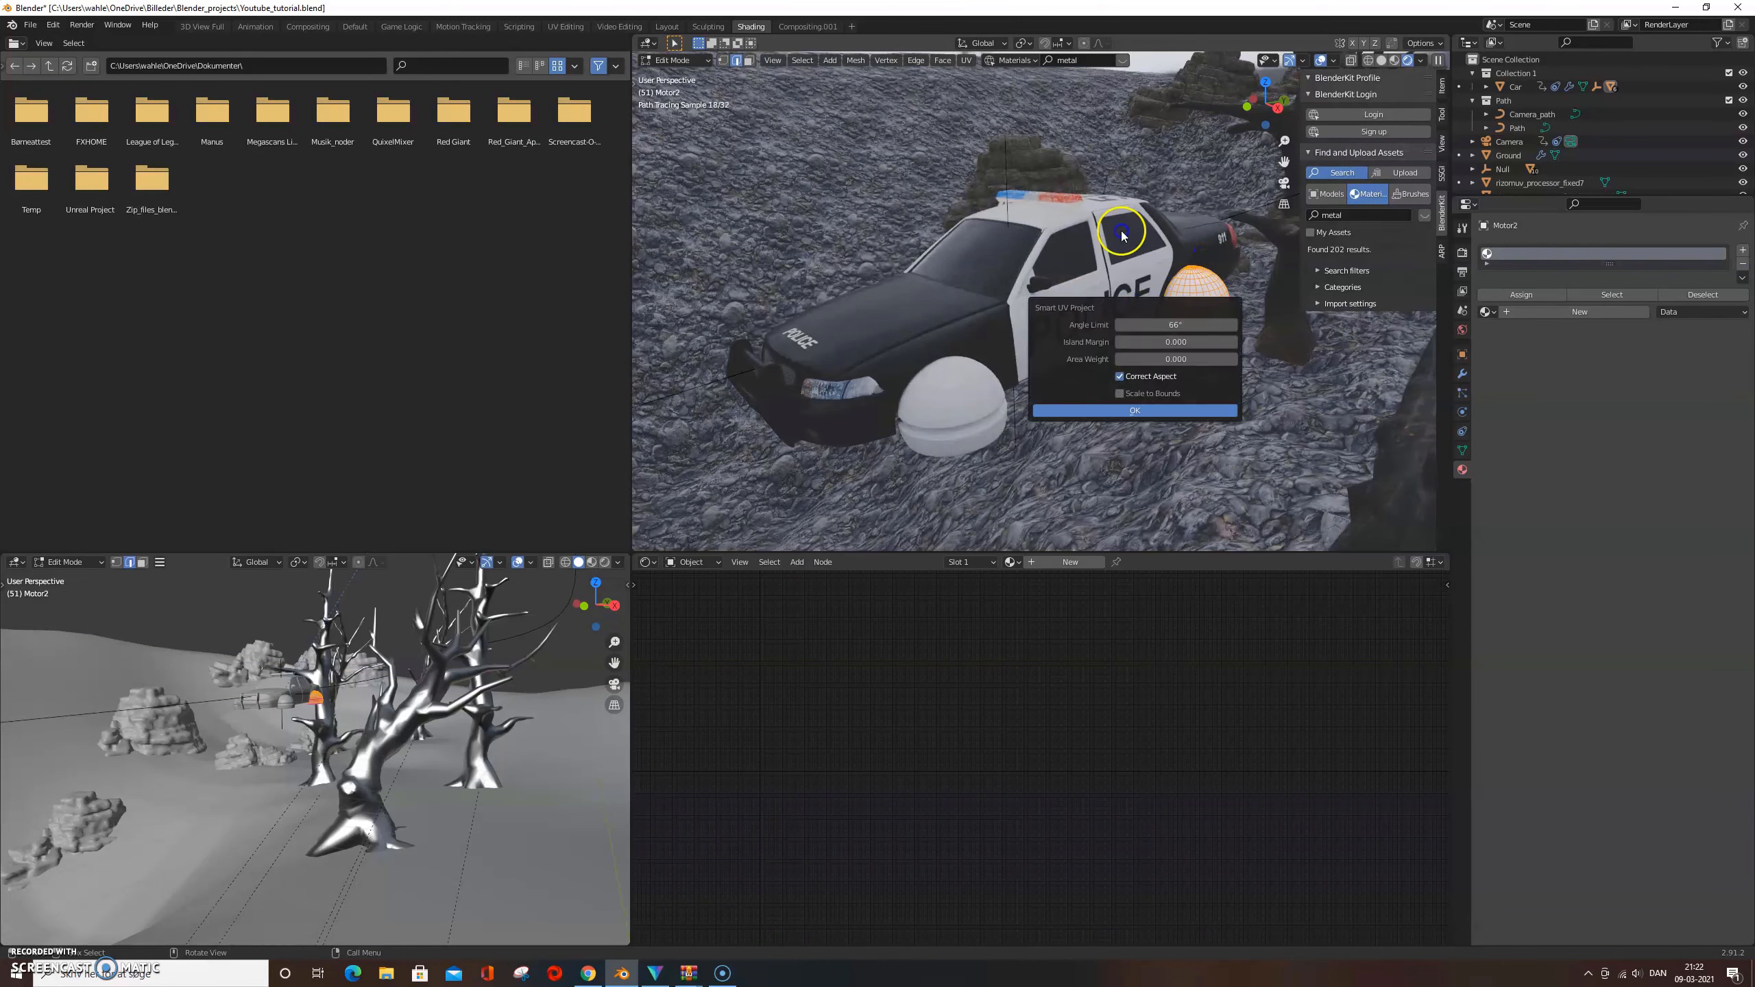
{"action": "left_click", "coordinate": [1133, 412]}
{"action": "left_click", "coordinate": [911, 446]}
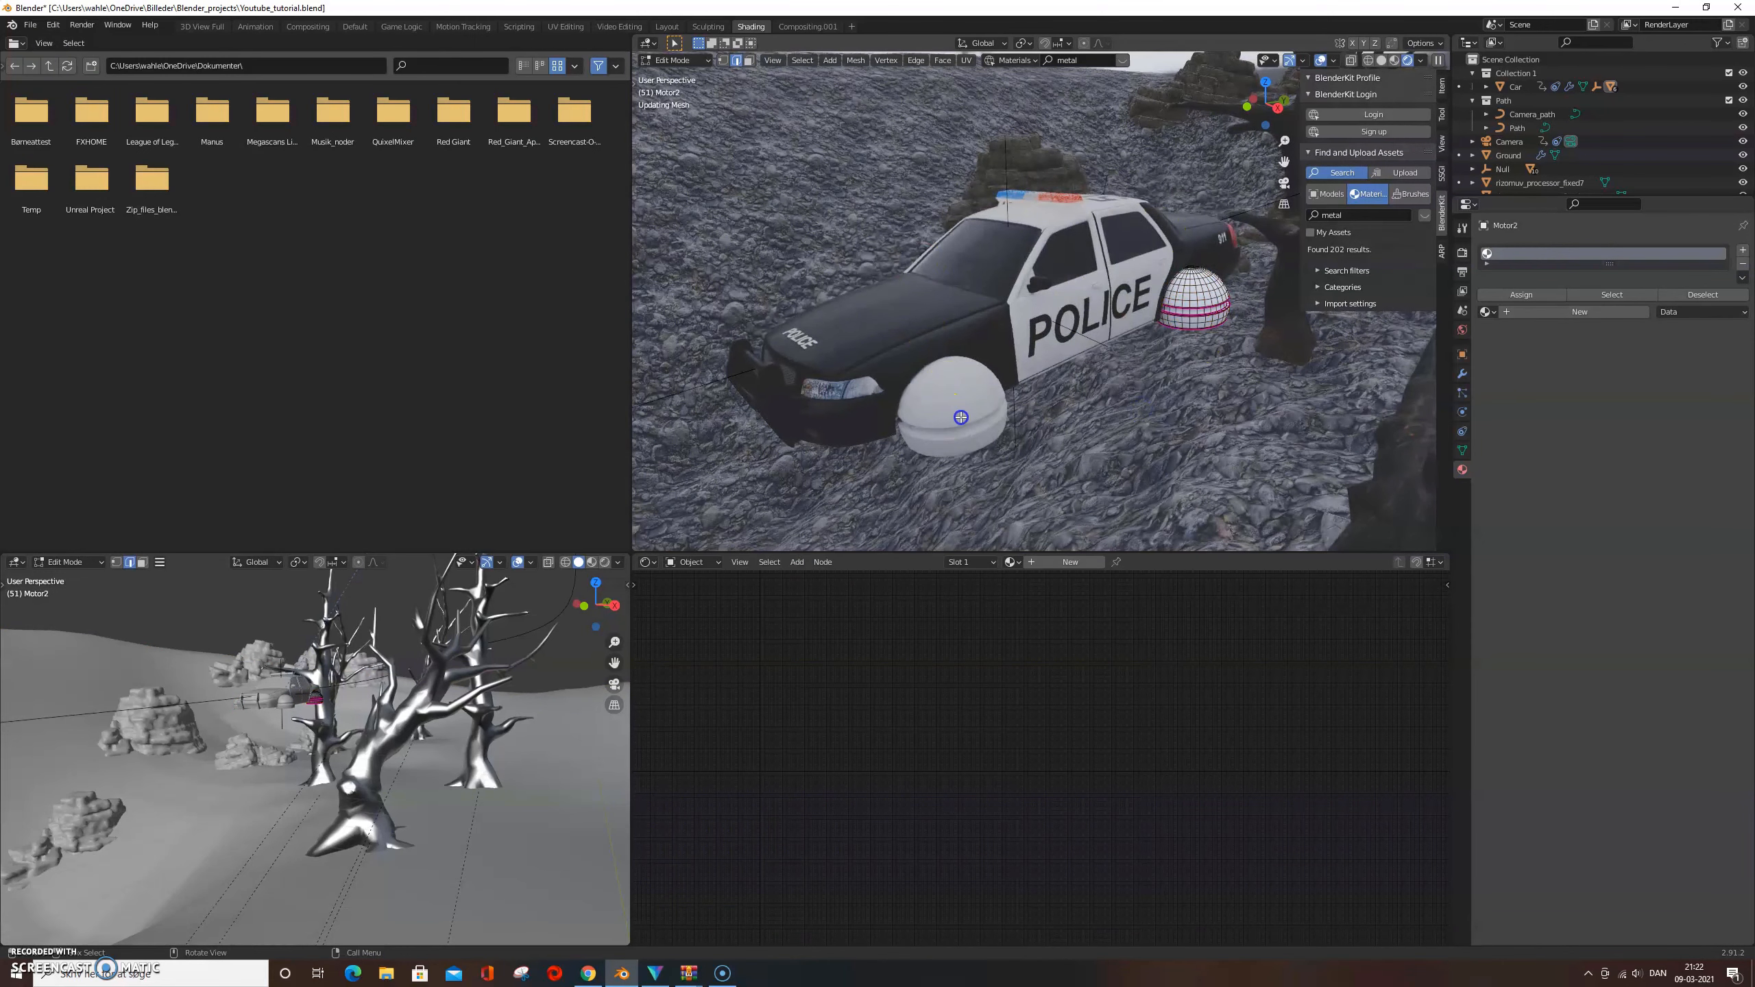
{"action": "key", "text": "Tab"}
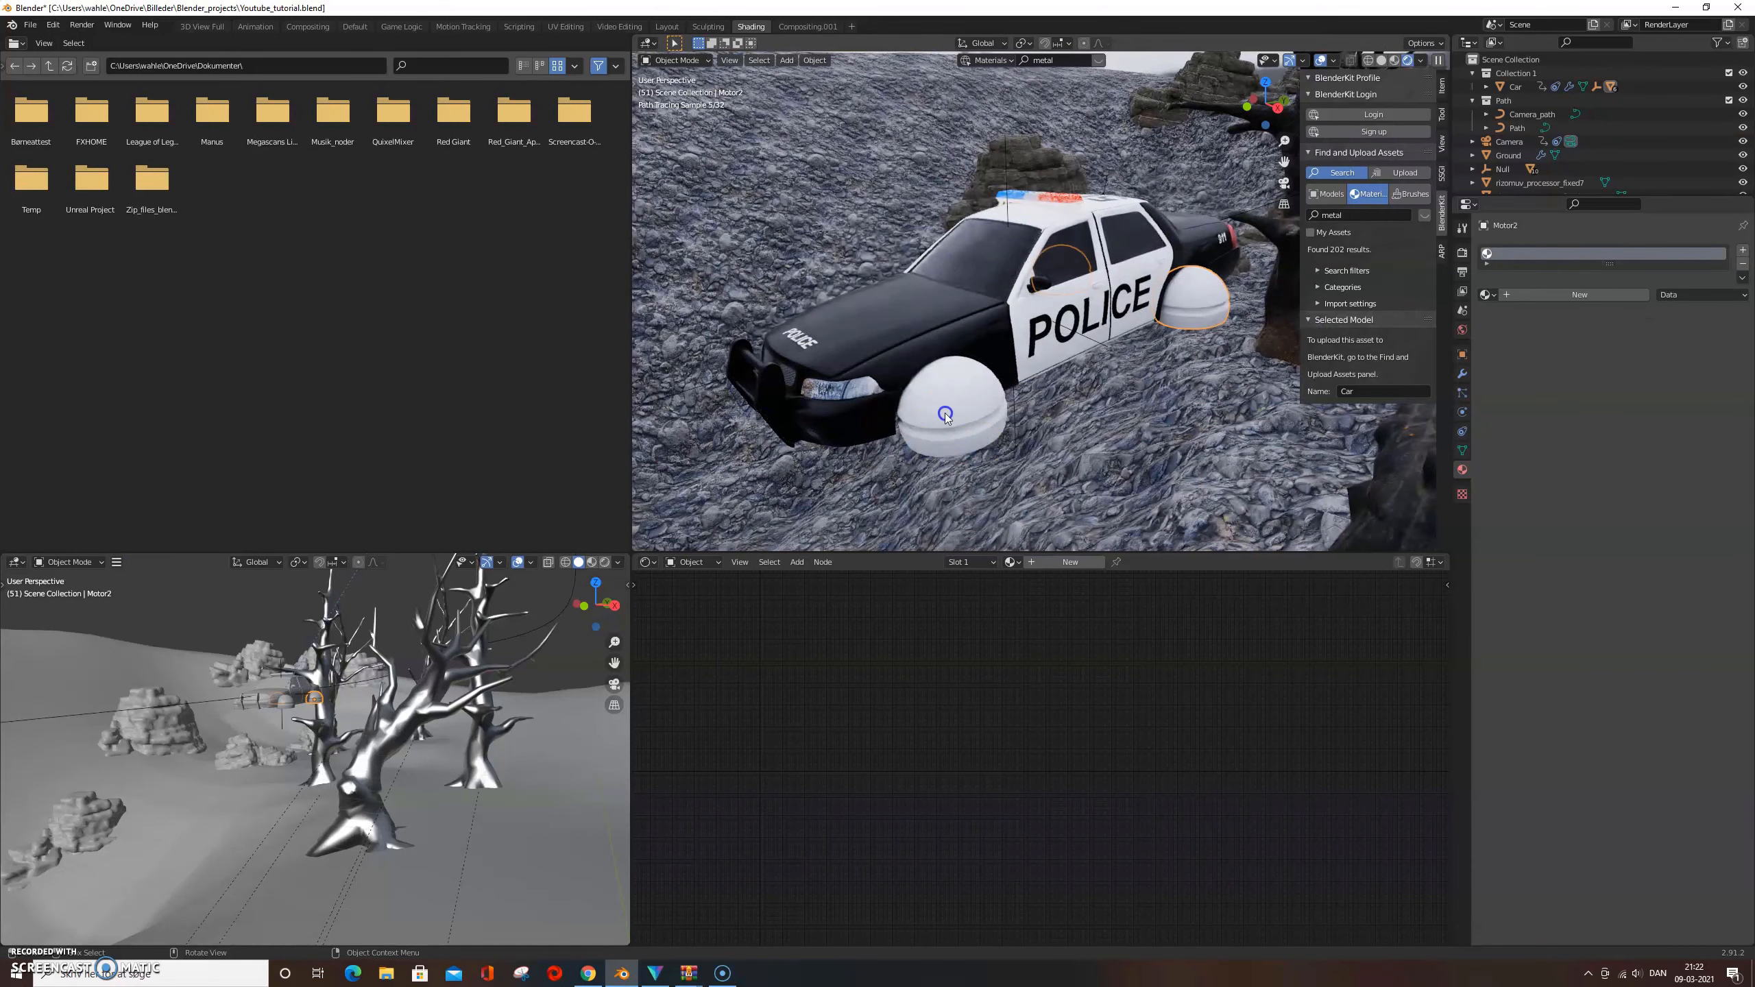
Check the BlenderKit add-on in the preferences and apply its Rusty metal material to the front and rear hover motors
{"action": "left_click", "coordinate": [891, 317]}
{"action": "left_click", "coordinate": [1100, 60]}
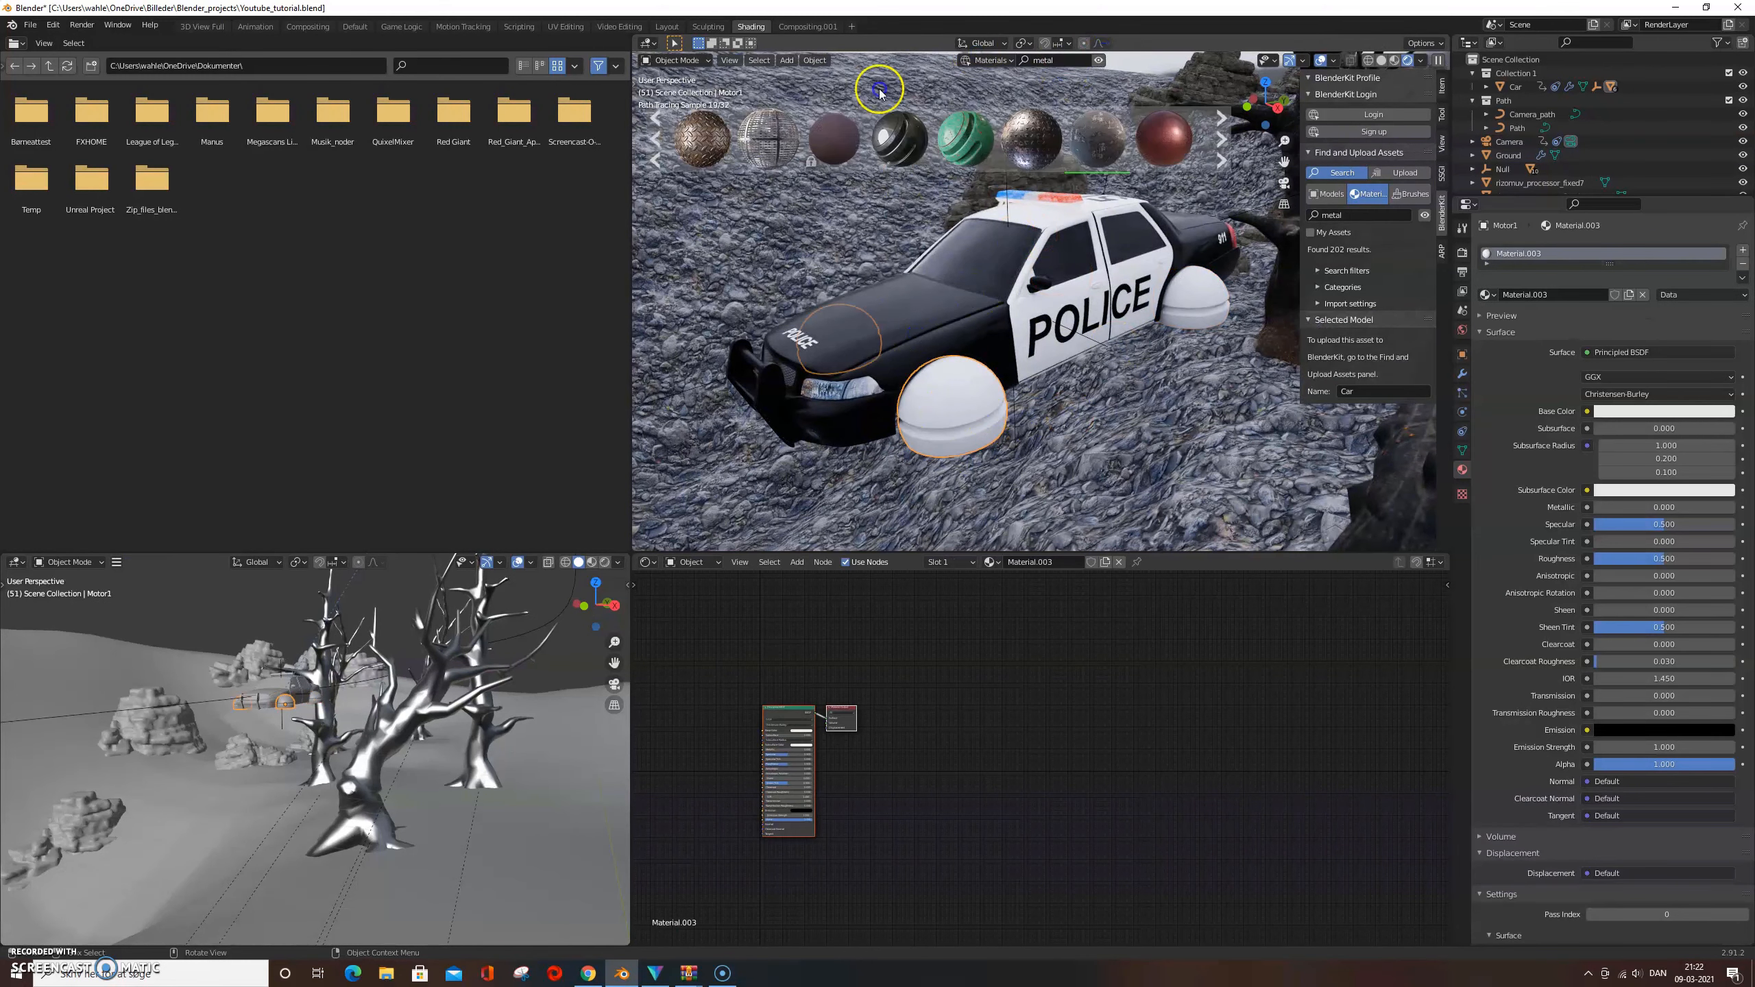
{"action": "left_click", "coordinate": [52, 25]}
{"action": "mouse_move", "coordinate": [60, 22]}
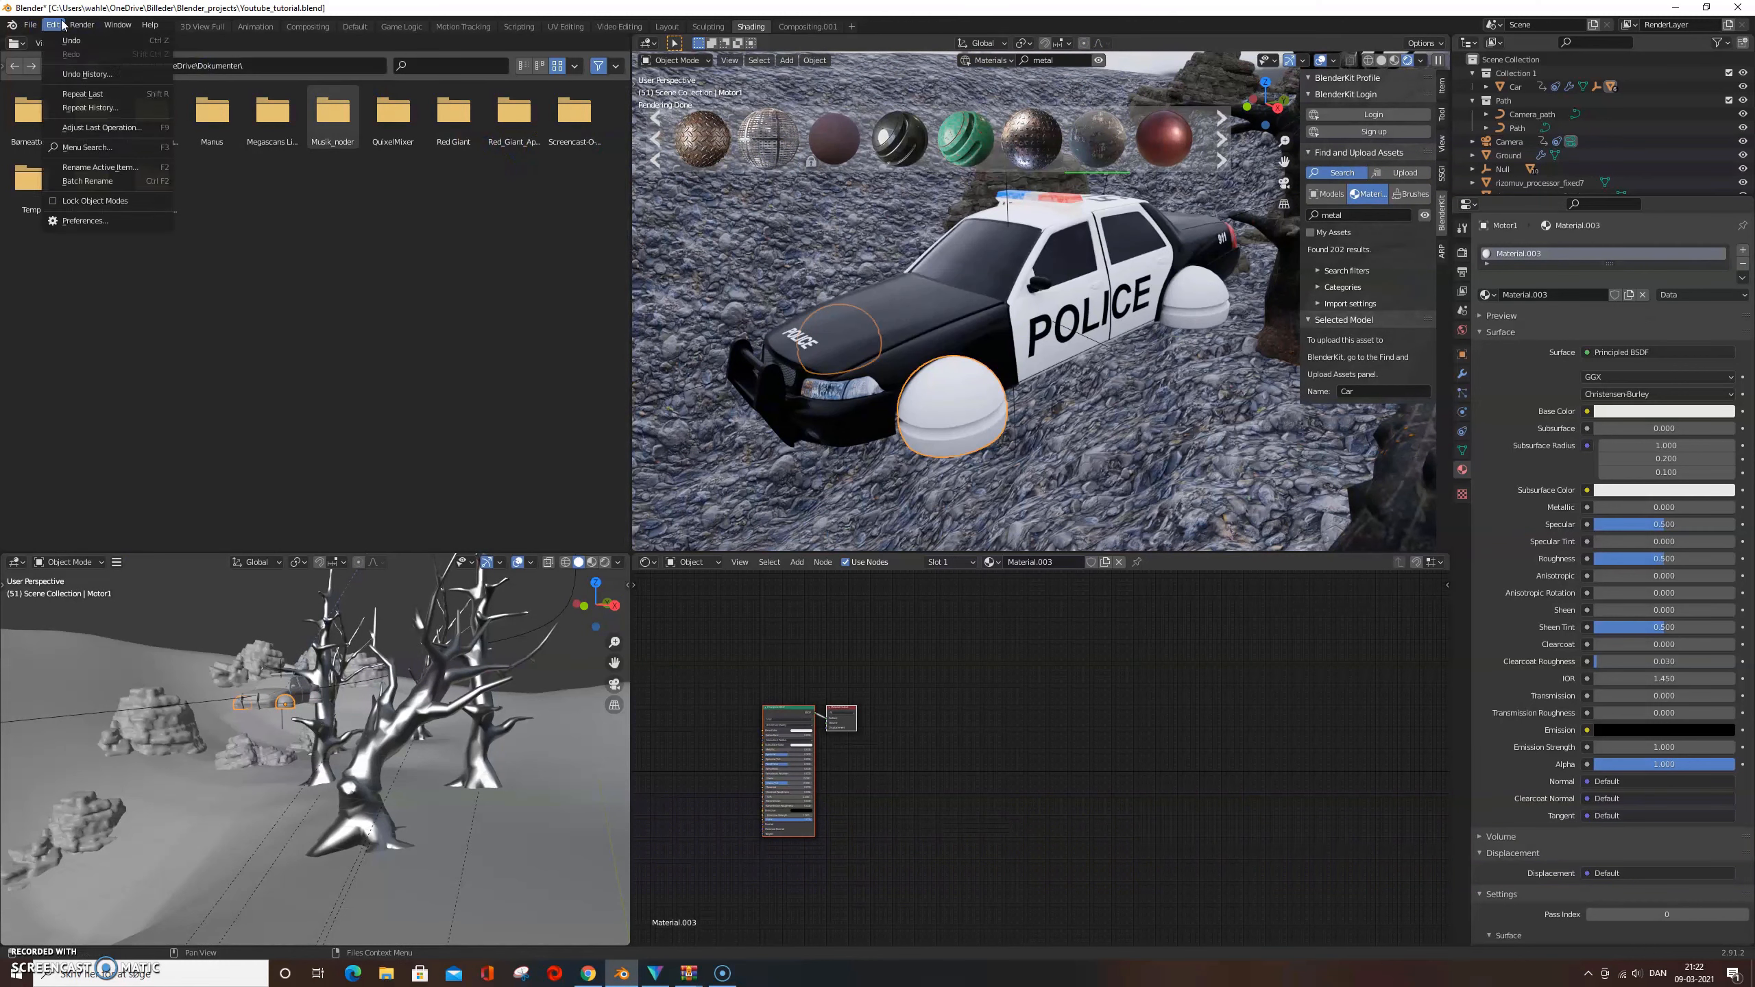
{"action": "left_click", "coordinate": [91, 220]}
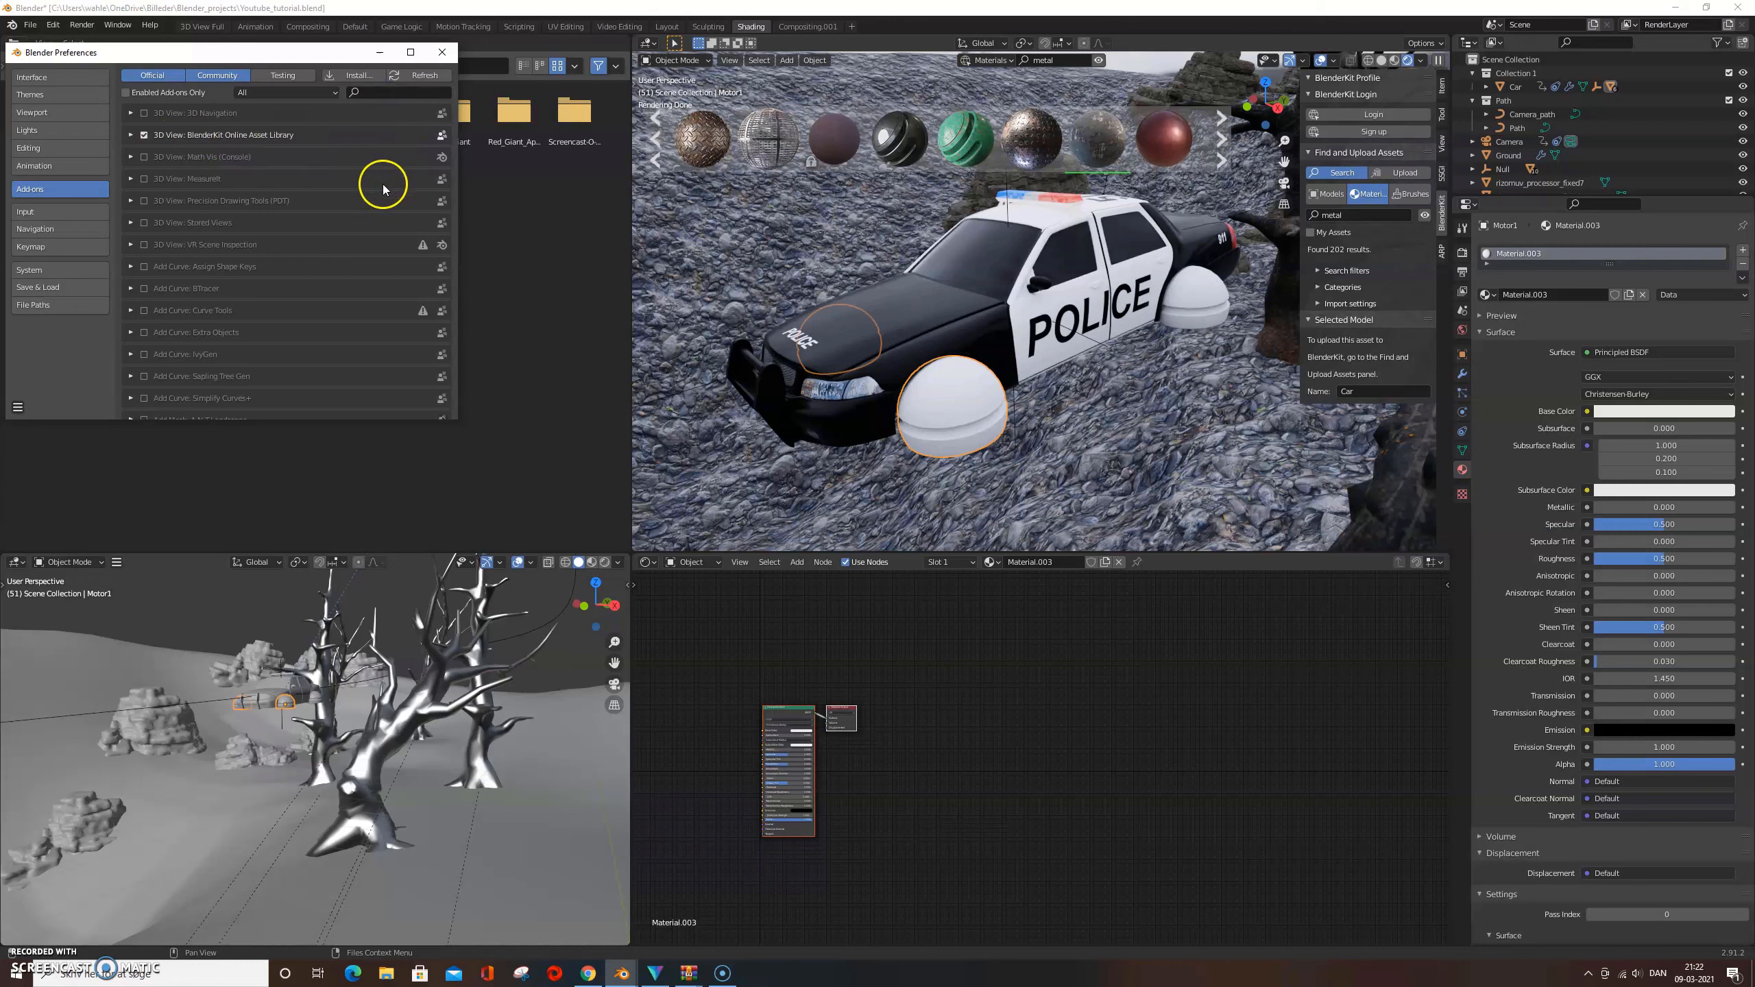
{"action": "left_click", "coordinate": [443, 56]}
{"action": "mouse_move", "coordinate": [1107, 140]}
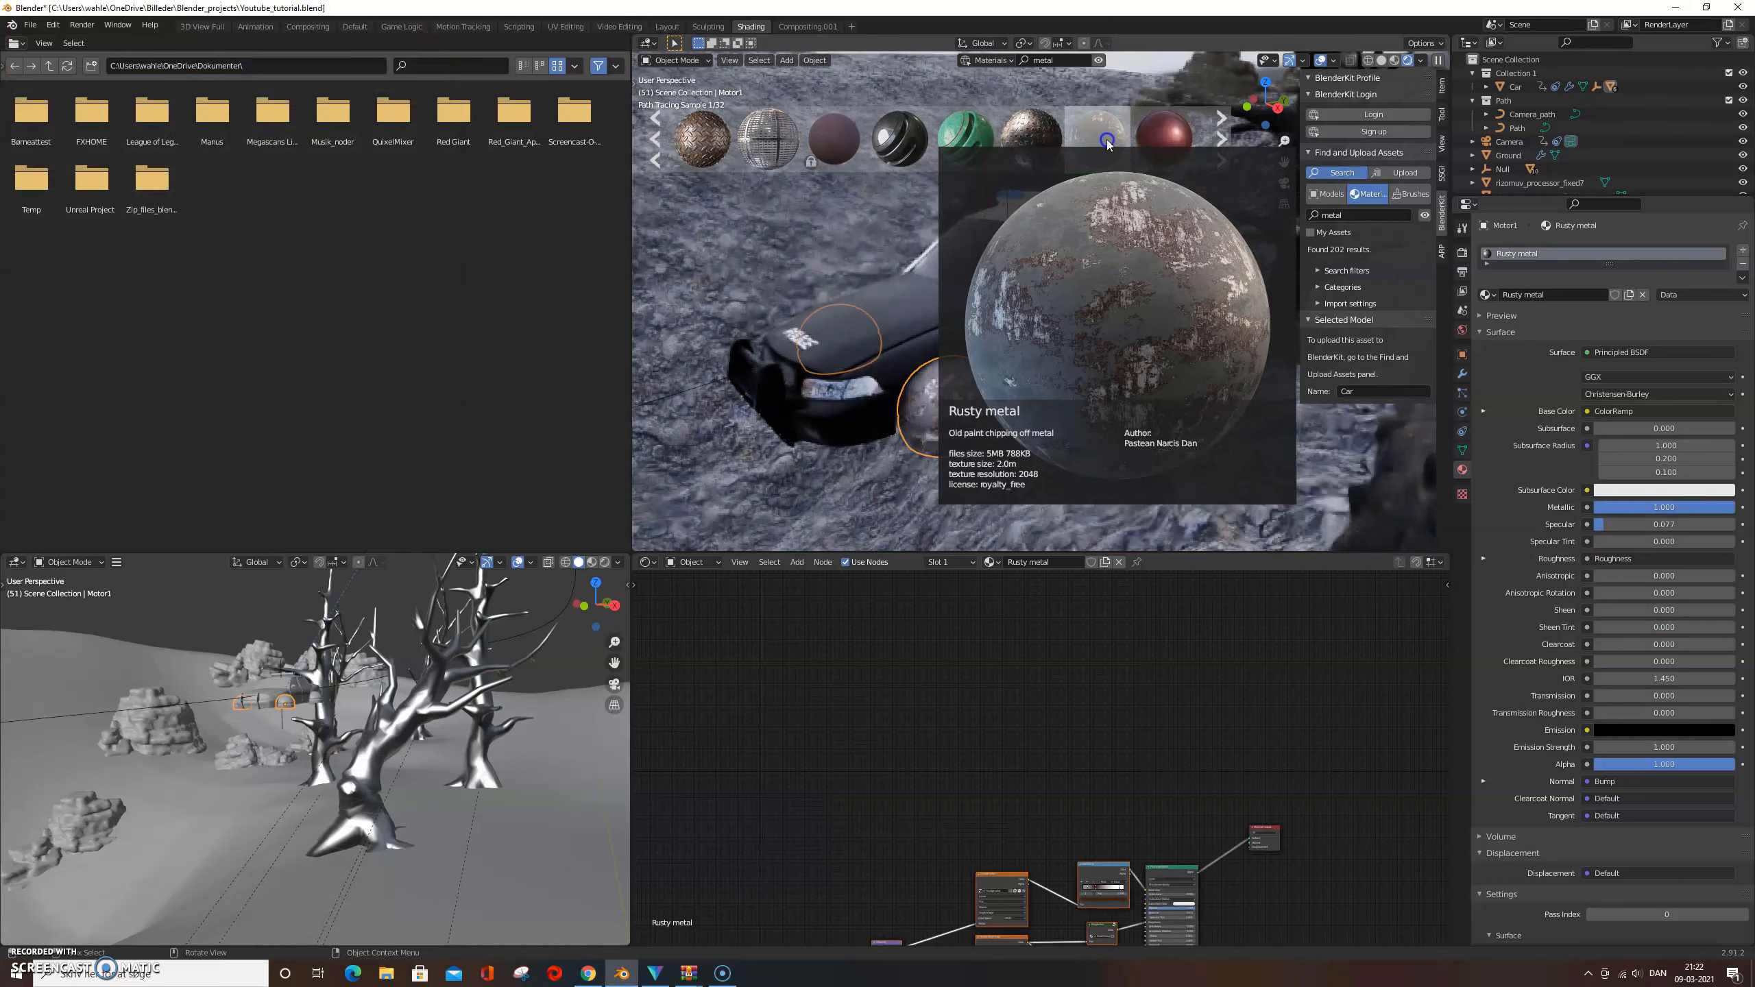
{"action": "left_click_drag", "start_coordinate": [1191, 284], "coordinate": [1191, 294]}
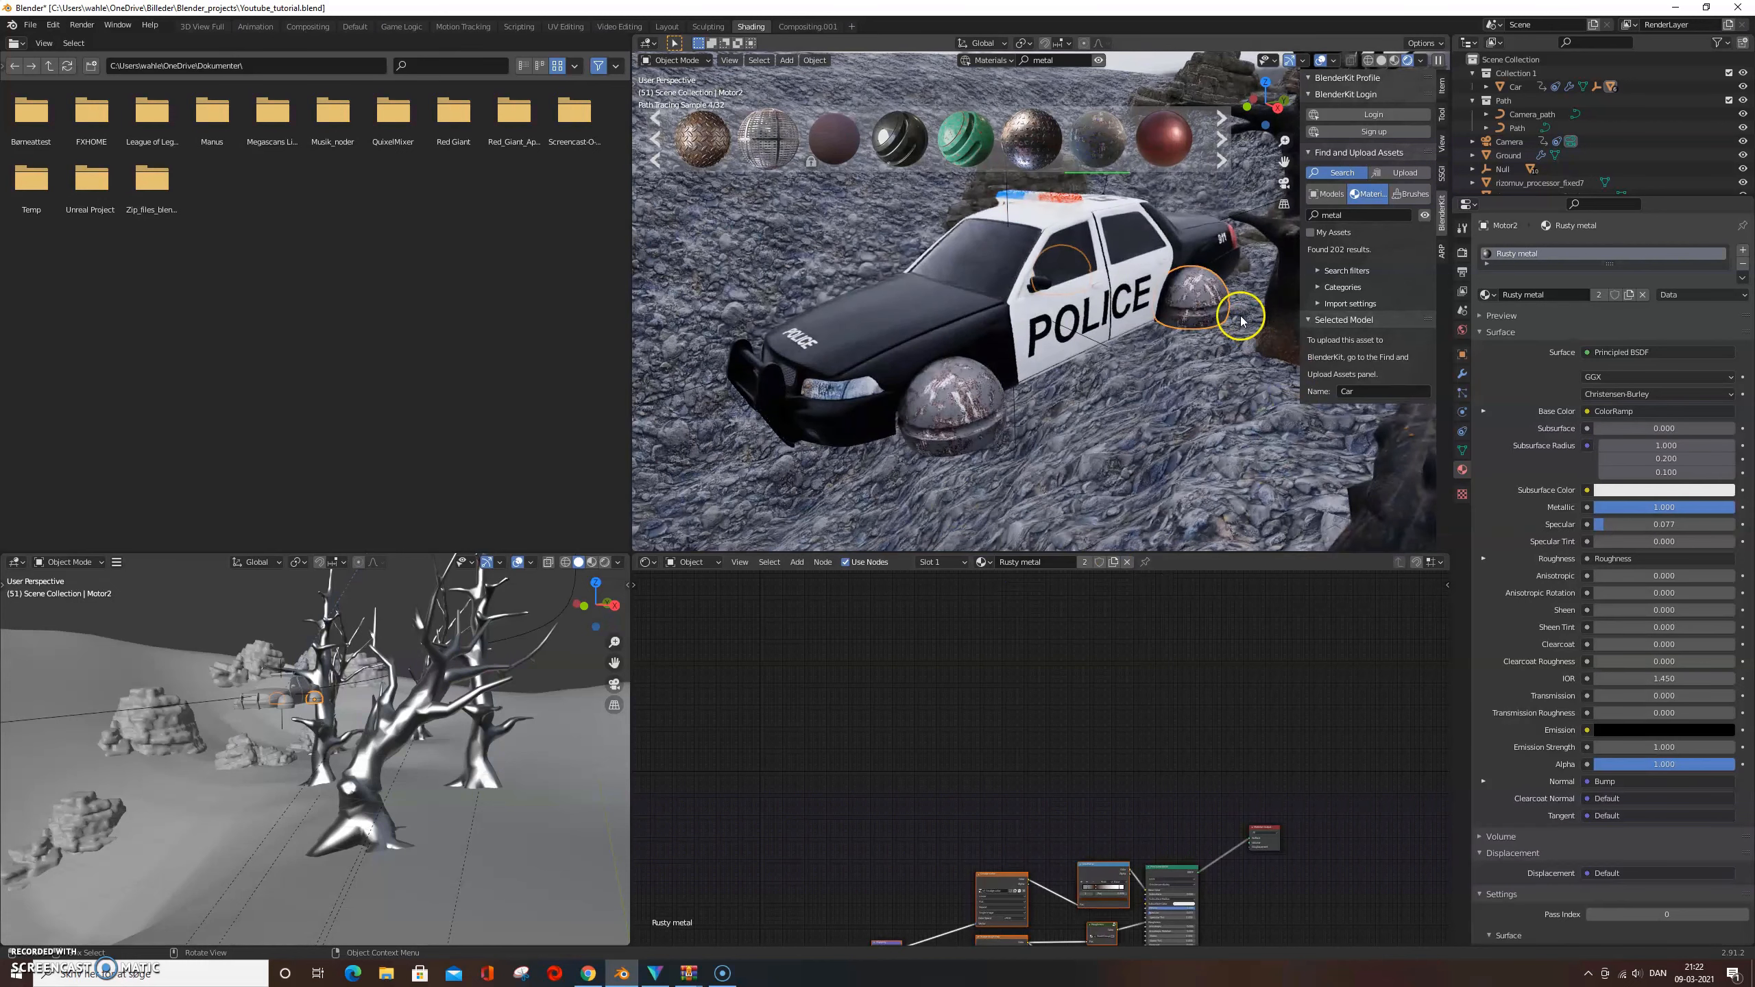
Copy the Rusty metal nodes, from Texture Coordinate to Principled BSDF, from the front motor and paste them into the car's body material
{"action": "left_click", "coordinate": [944, 325]}
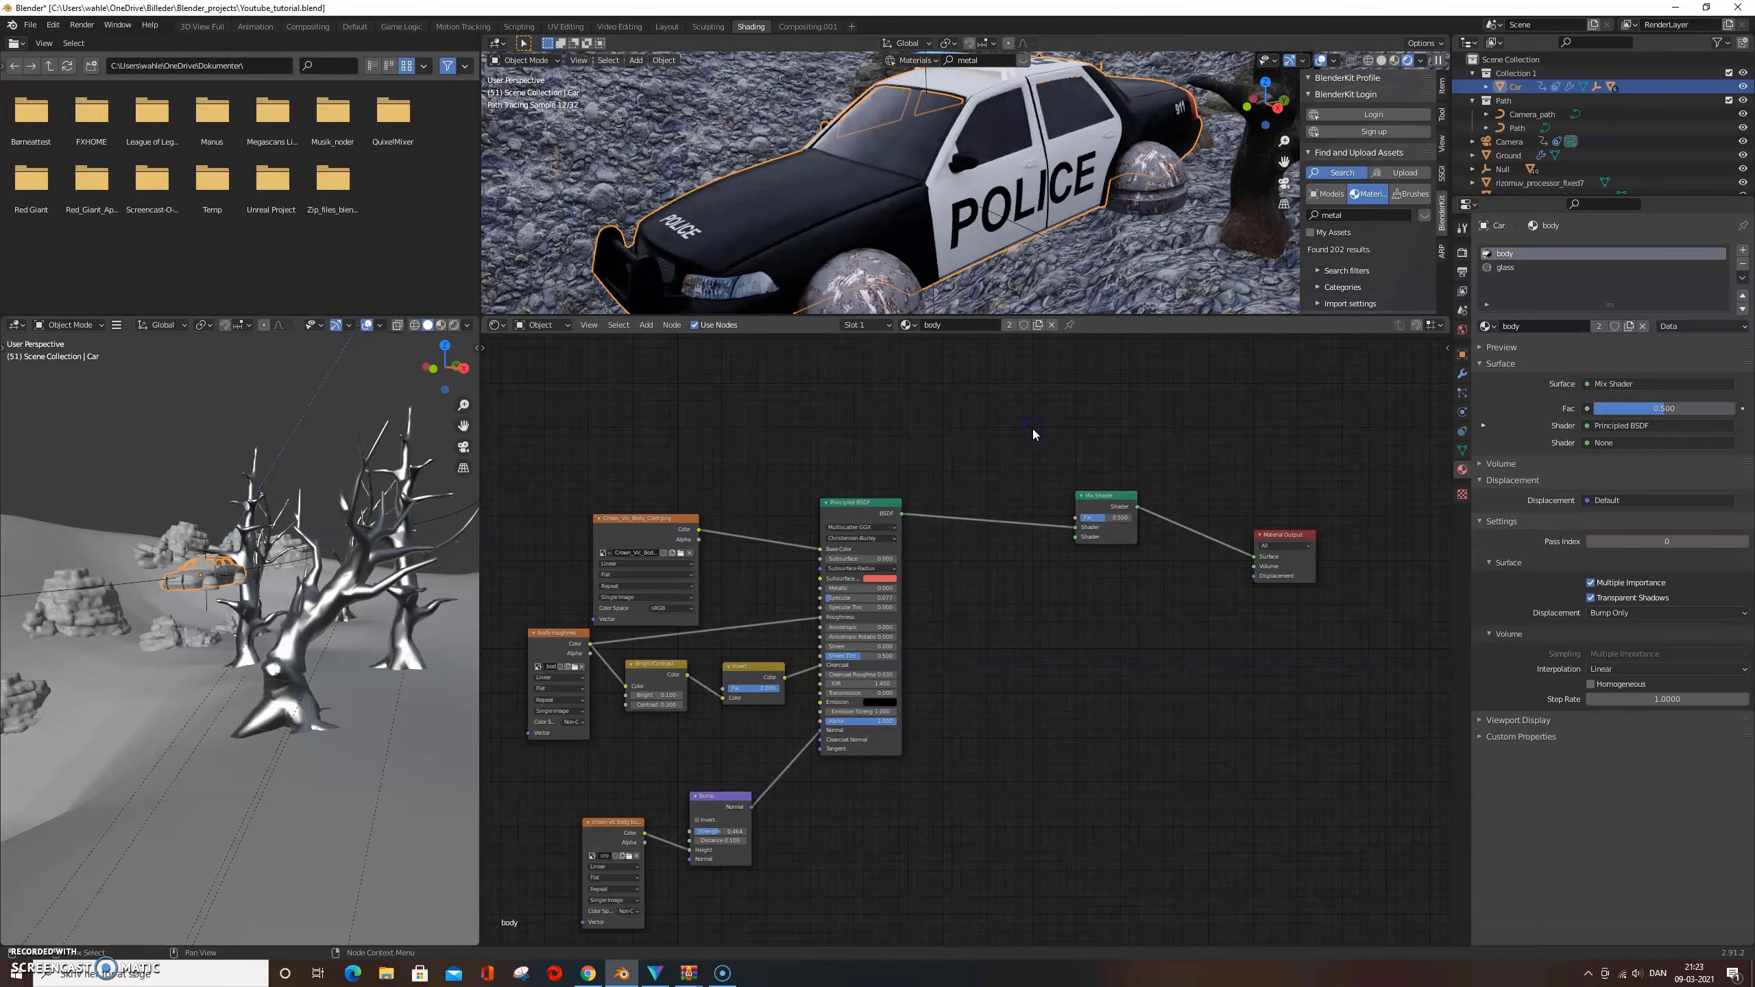
{"action": "left_click", "coordinate": [923, 295]}
{"action": "left_click", "coordinate": [1085, 689]}
{"action": "middle_click_drag", "start_coordinate": [1099, 702], "coordinate": [835, 575]}
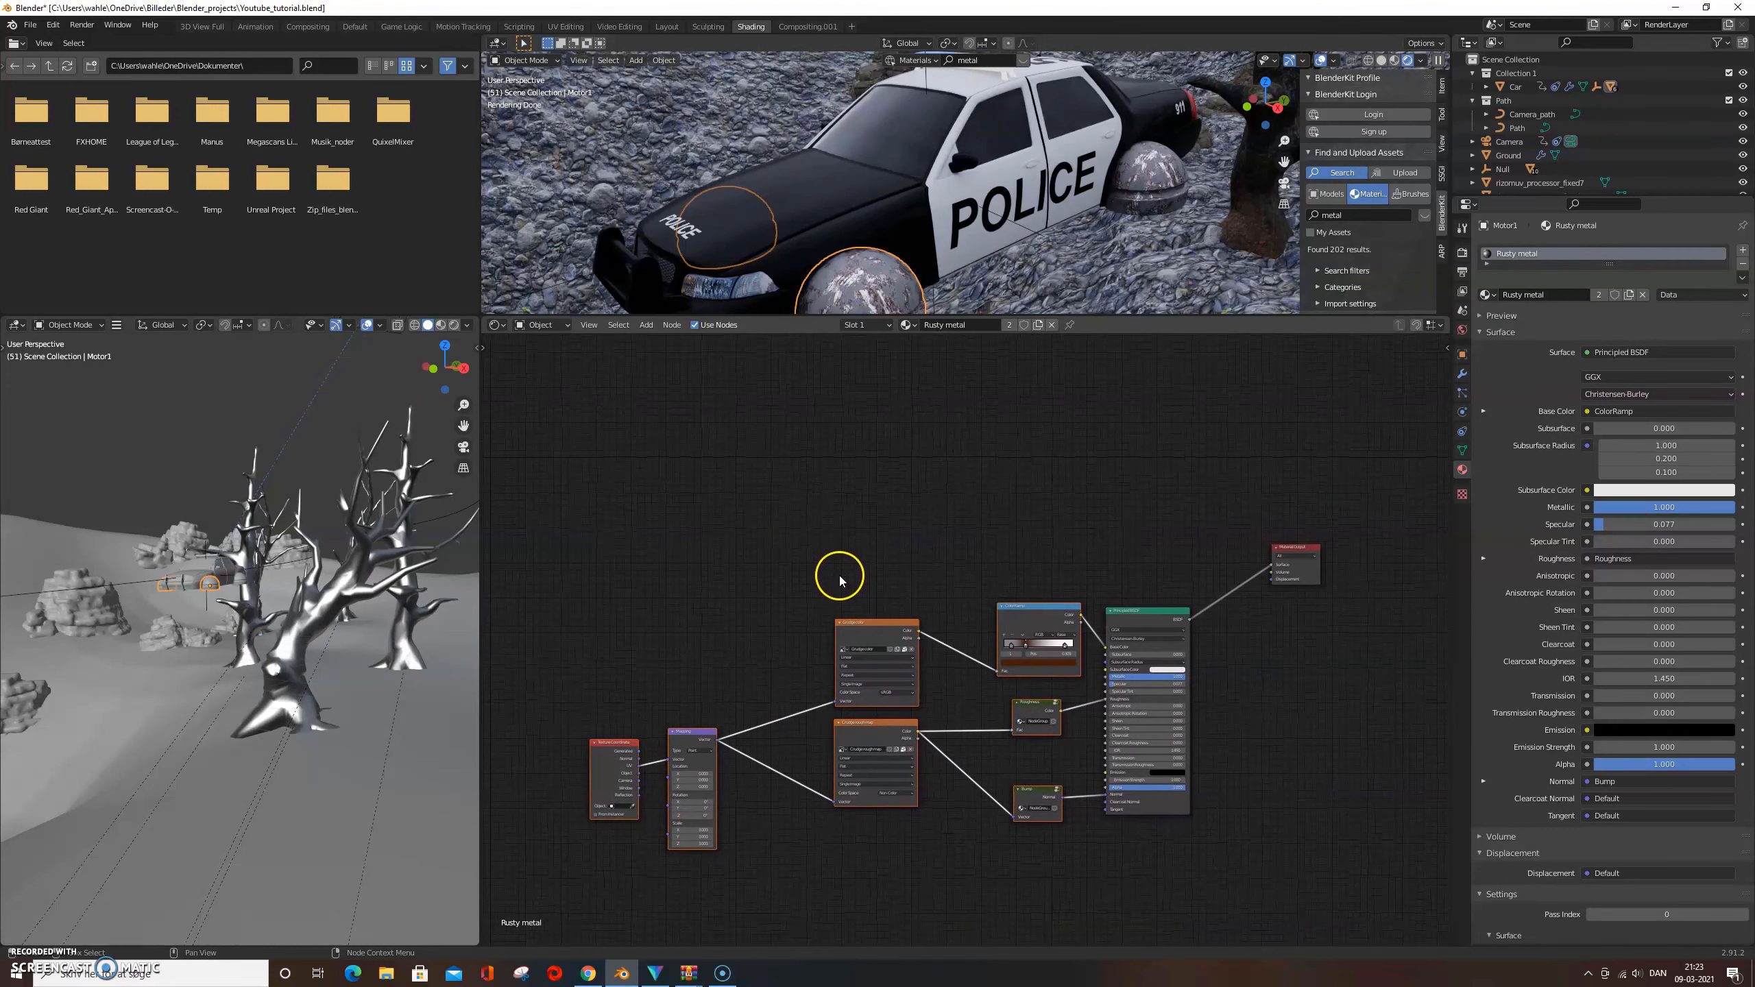
{"action": "left_click_drag", "start_coordinate": [1183, 561], "coordinate": [581, 860]}
{"action": "left_click", "coordinate": [903, 168]}
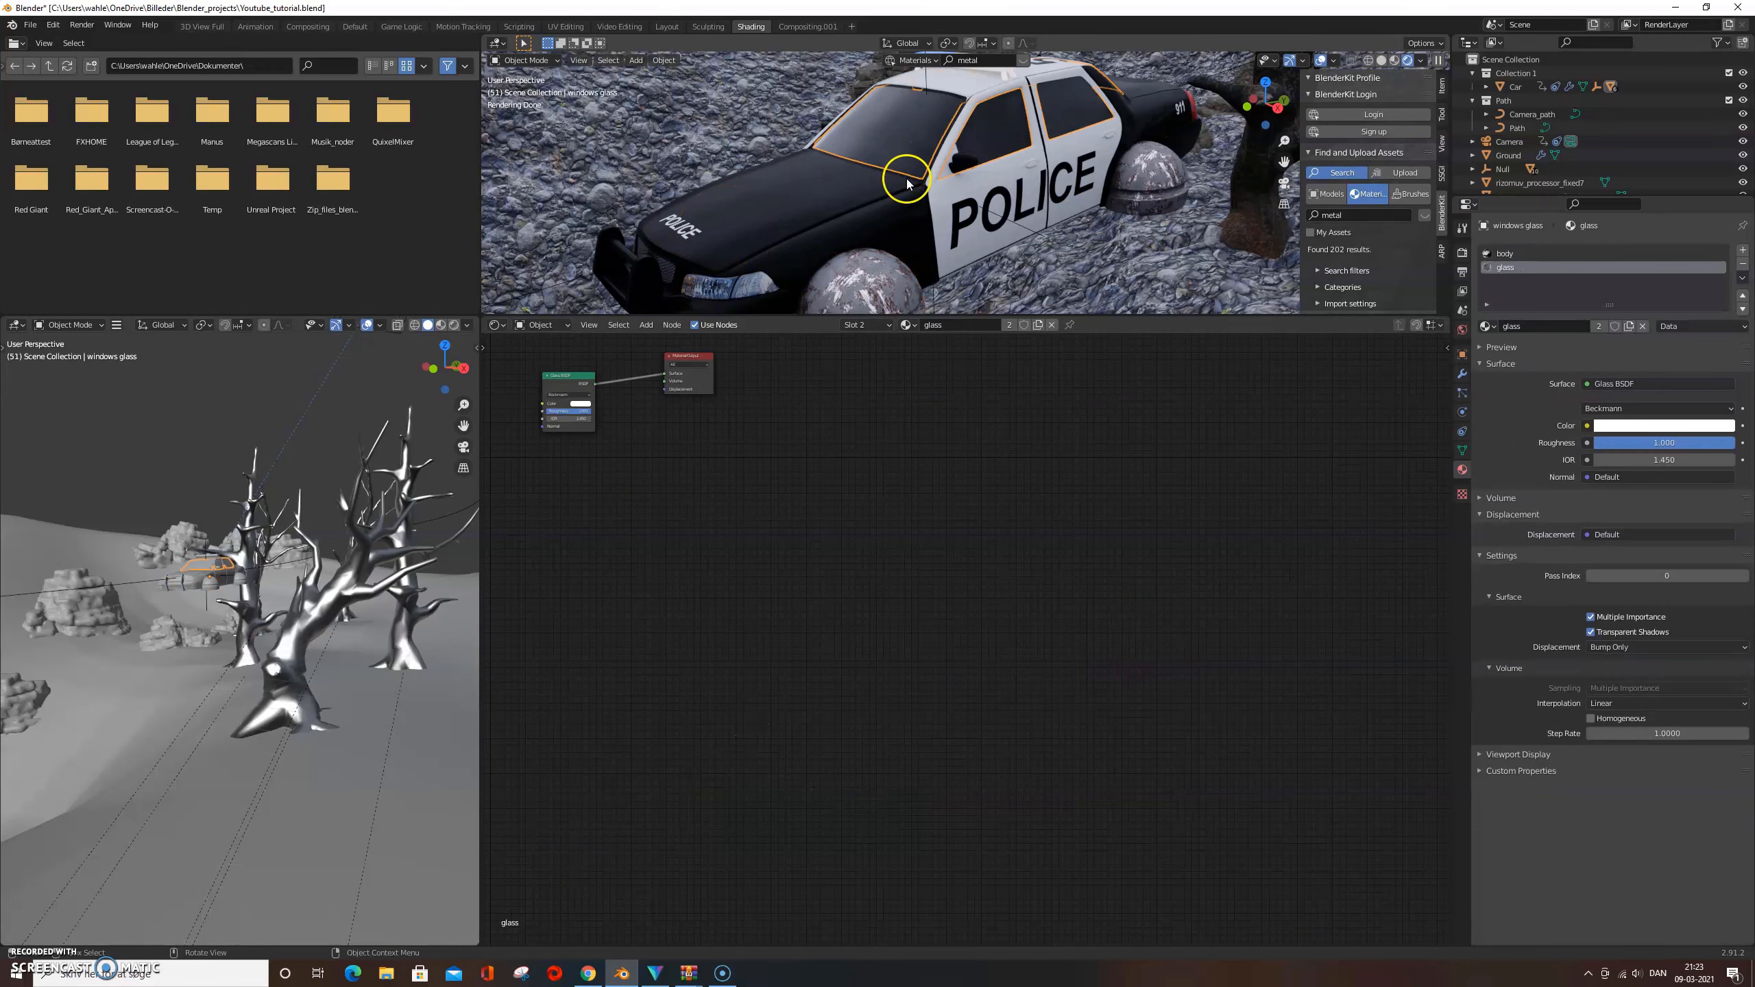
{"action": "key", "text": "ctrl+v"}
Place the pasted rust nodes below the body nodes and connect their Principled BSDF to the Mix Shader's second shader input
{"action": "left_click_drag", "start_coordinate": [1158, 607], "coordinate": [1079, 537]}
{"action": "left_click_drag", "start_coordinate": [1062, 612], "coordinate": [1031, 612]}
{"action": "left_click_drag", "start_coordinate": [1109, 551], "coordinate": [818, 427]}
{"action": "middle_click_drag", "start_coordinate": [847, 501], "coordinate": [997, 512]}
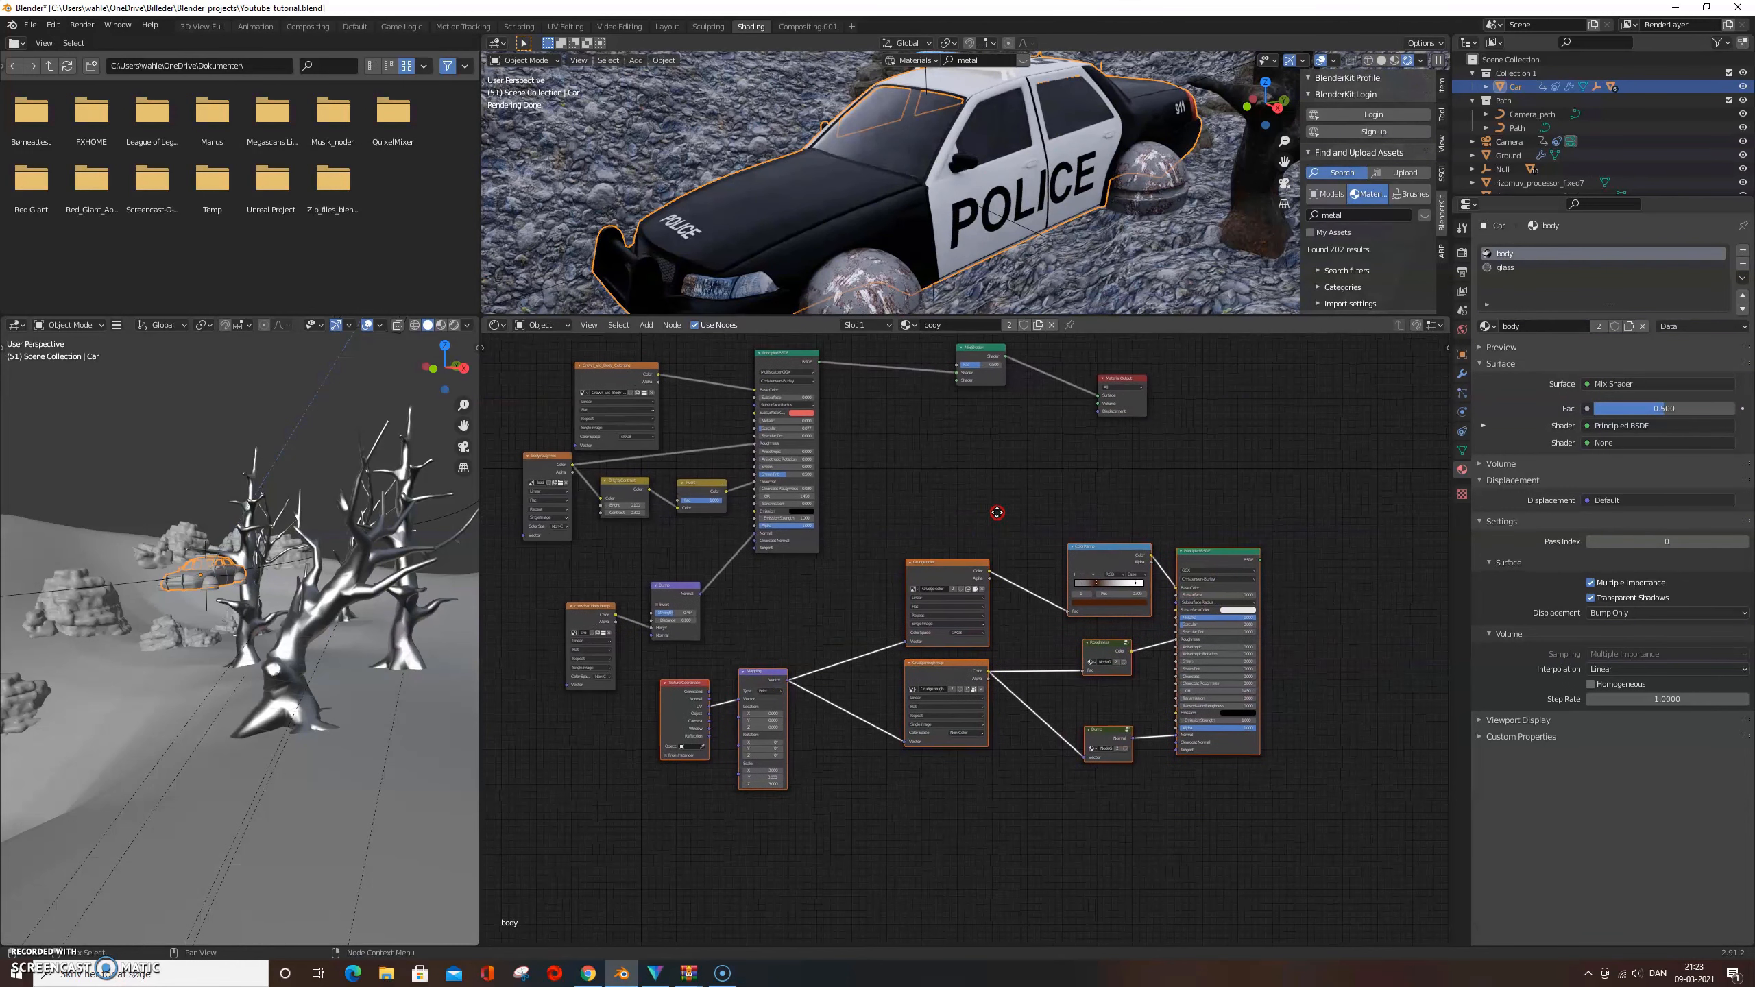
{"action": "left_click_drag", "start_coordinate": [1325, 599], "coordinate": [705, 816]}
{"action": "left_click_drag", "start_coordinate": [958, 566], "coordinate": [776, 660]}
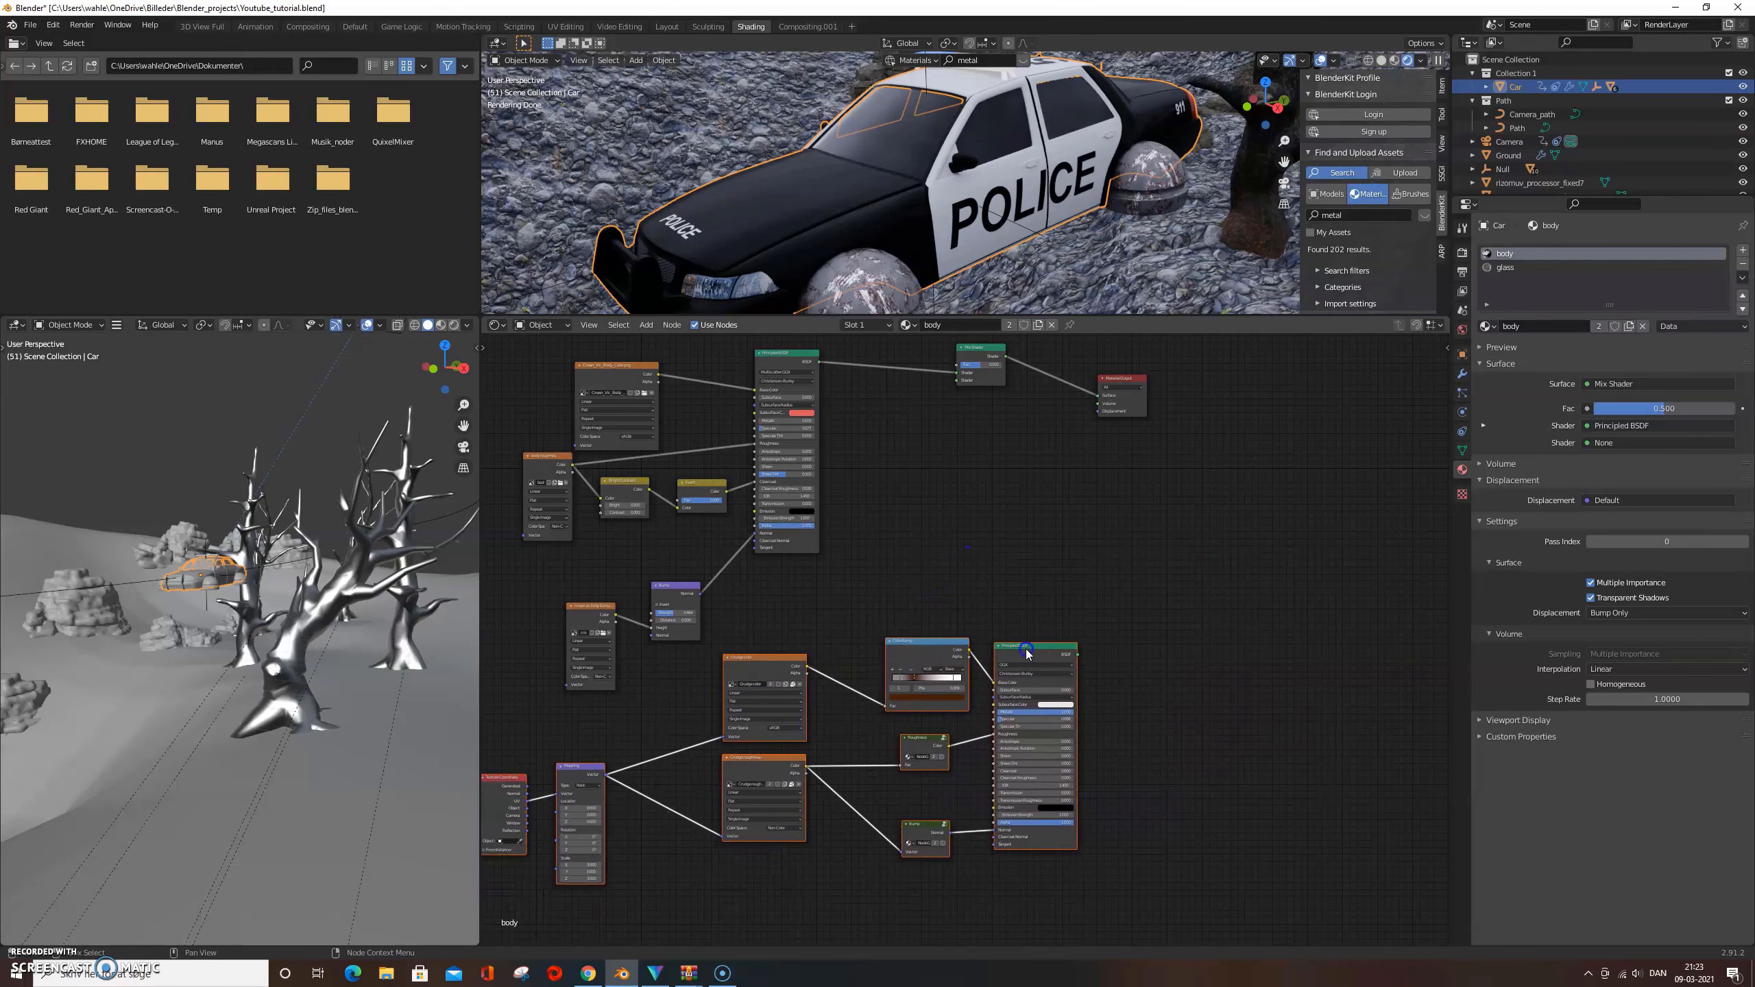
{"action": "left_click_drag", "start_coordinate": [1075, 655], "coordinate": [958, 380]}
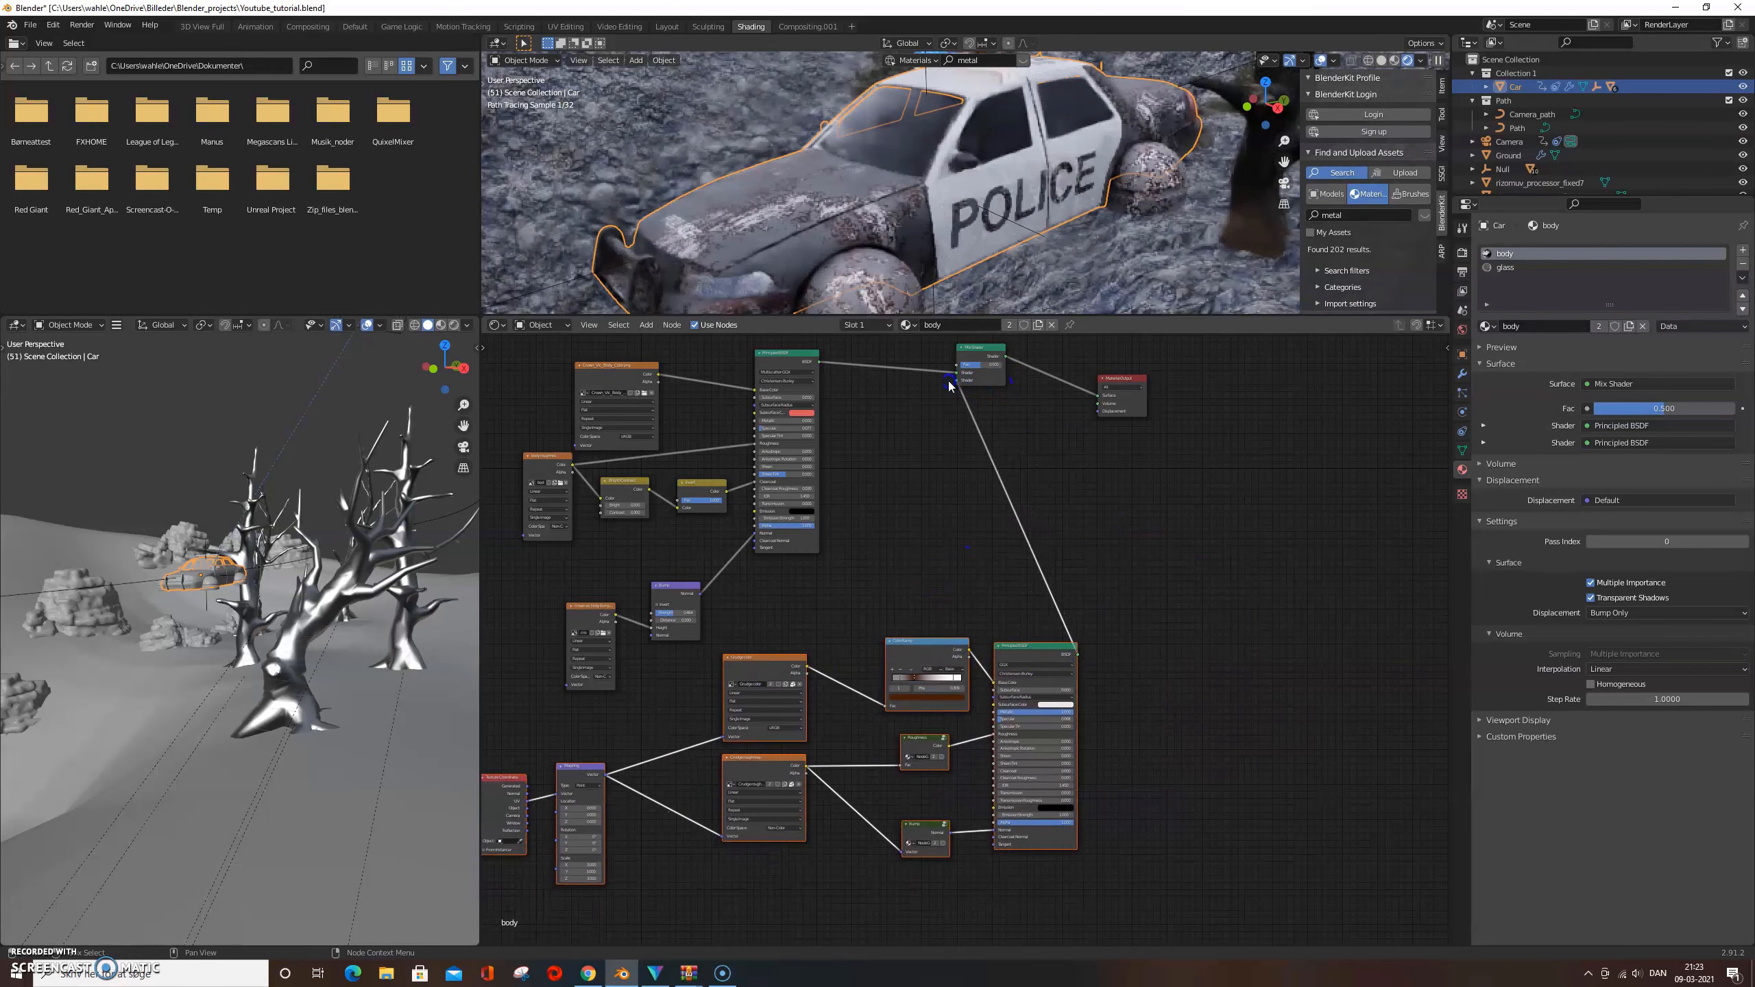
Add a Musgrave Texture node above the Mix Shader and connect its Height output to the Fac input
{"action": "middle_click_drag", "start_coordinate": [1141, 517], "coordinate": [1147, 594]}
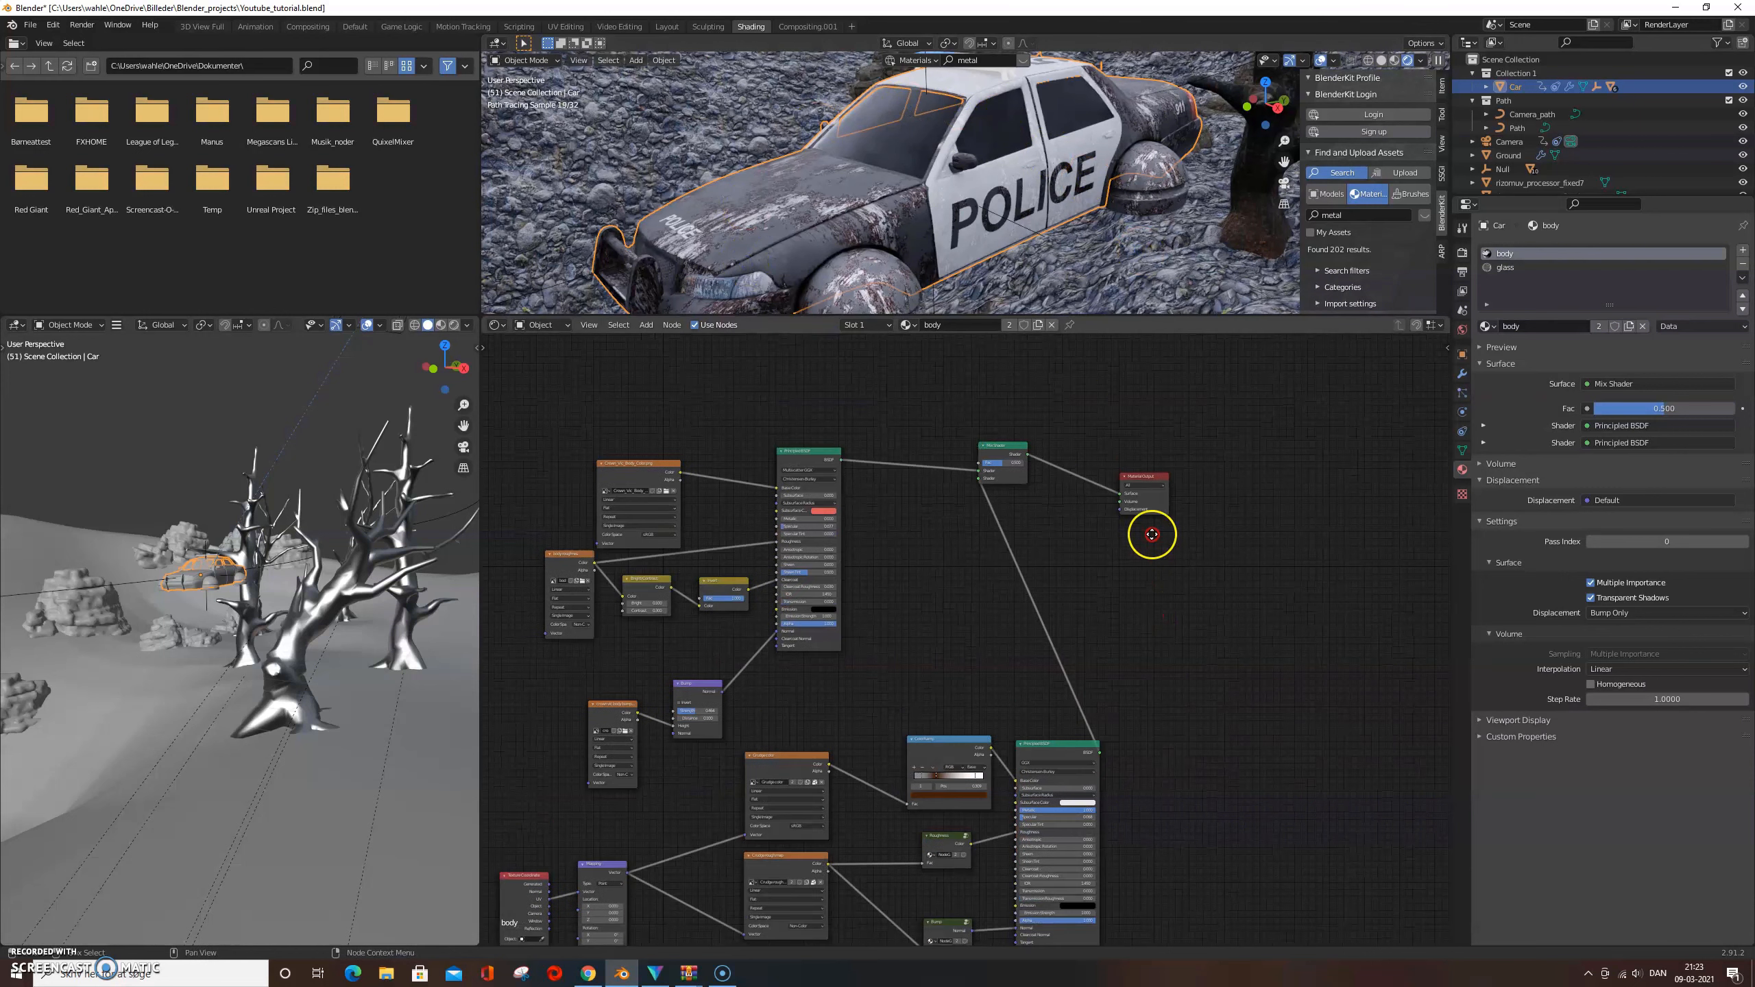
{"action": "middle_click_drag", "start_coordinate": [1230, 445], "coordinate": [1225, 527]}
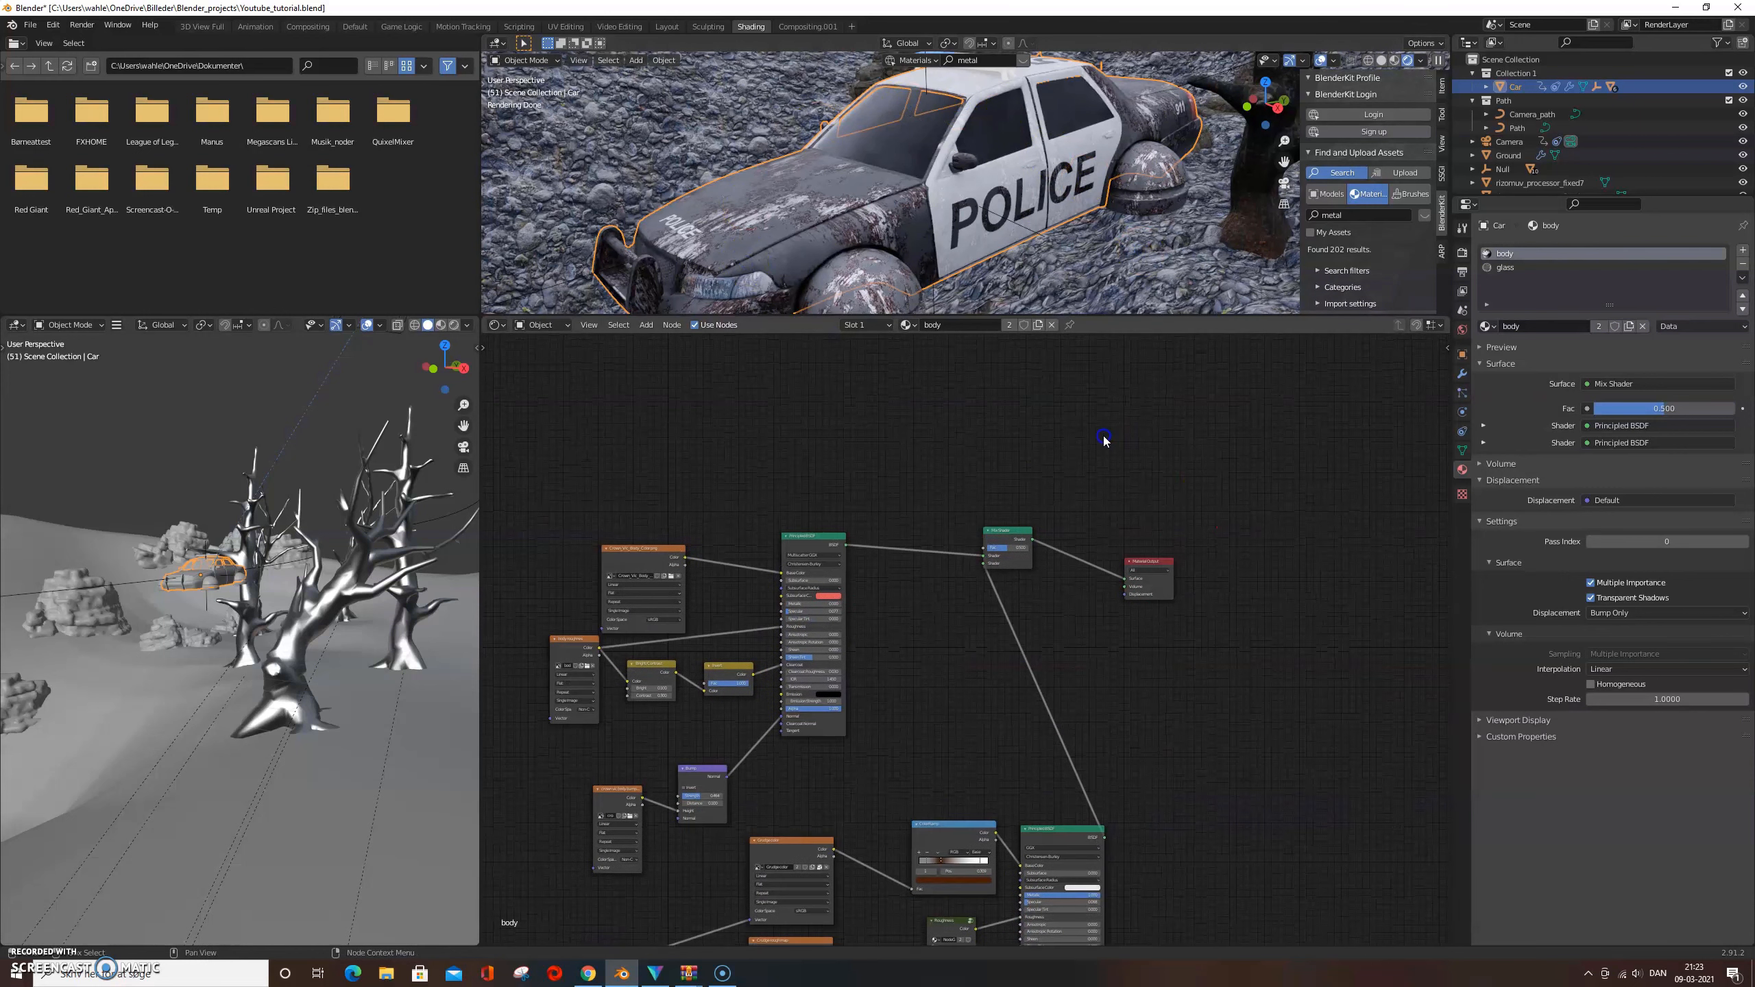
{"action": "key", "text": "shift+a"}
{"action": "left_click", "coordinate": [960, 463]}
{"action": "type", "text": "mus"}
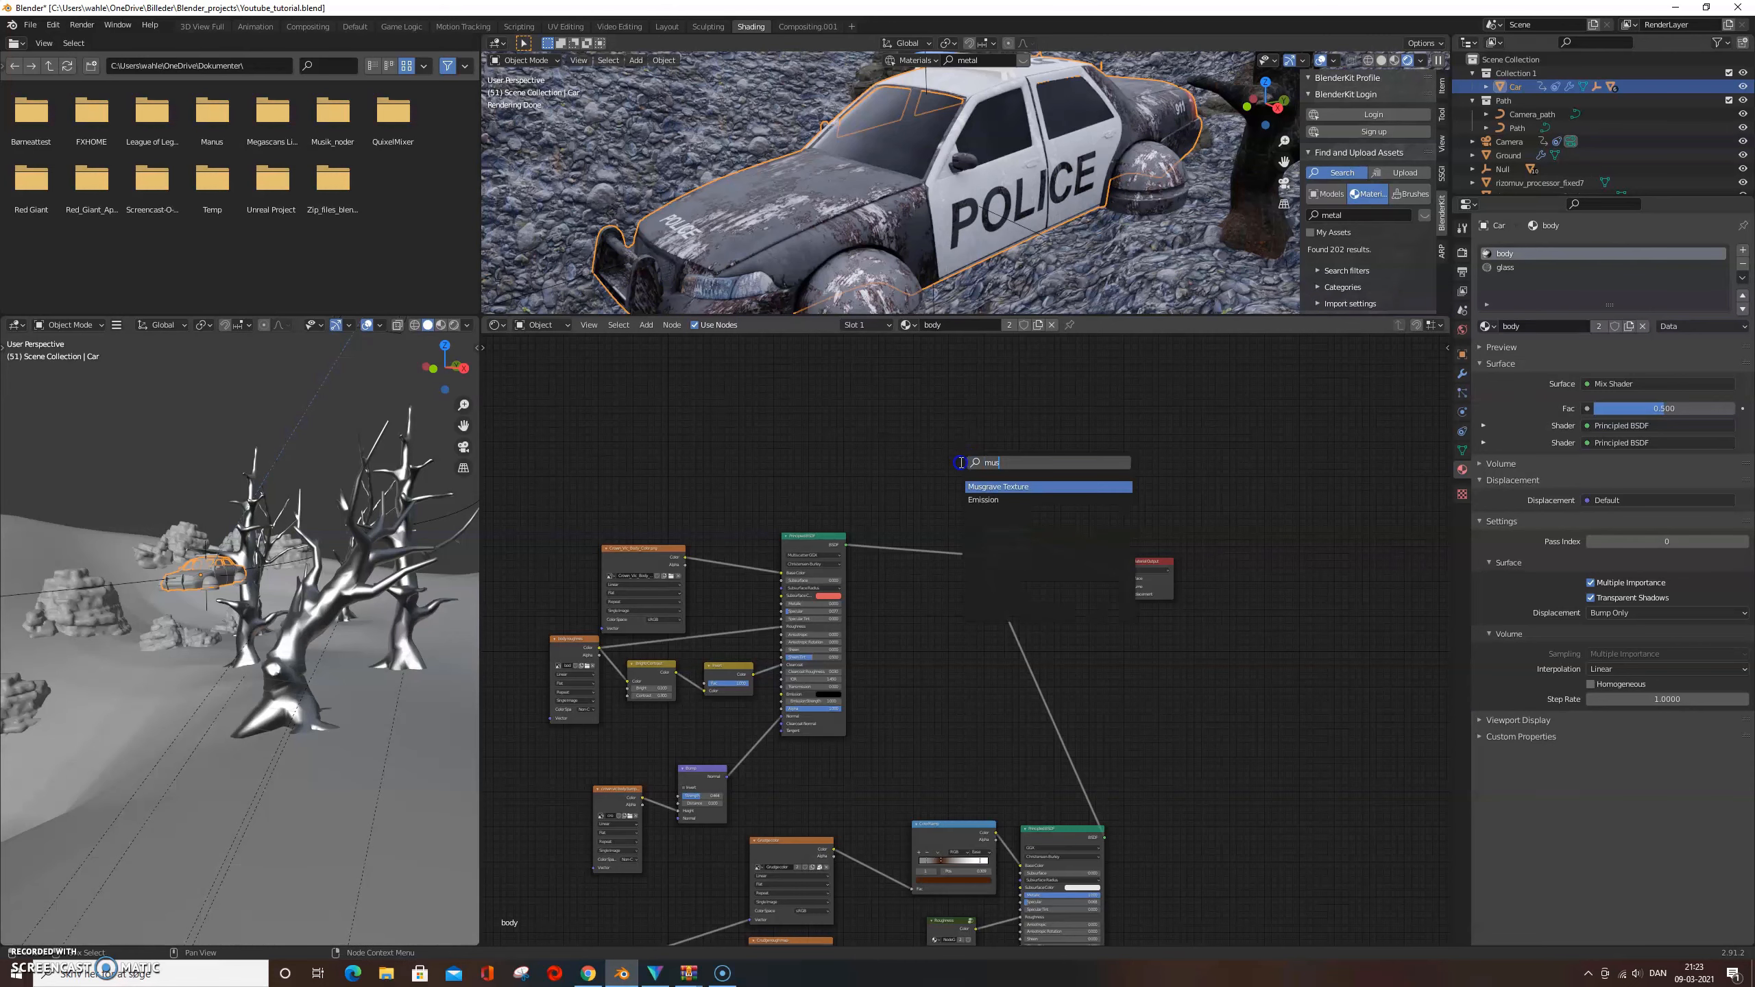
{"action": "key", "text": "Return"}
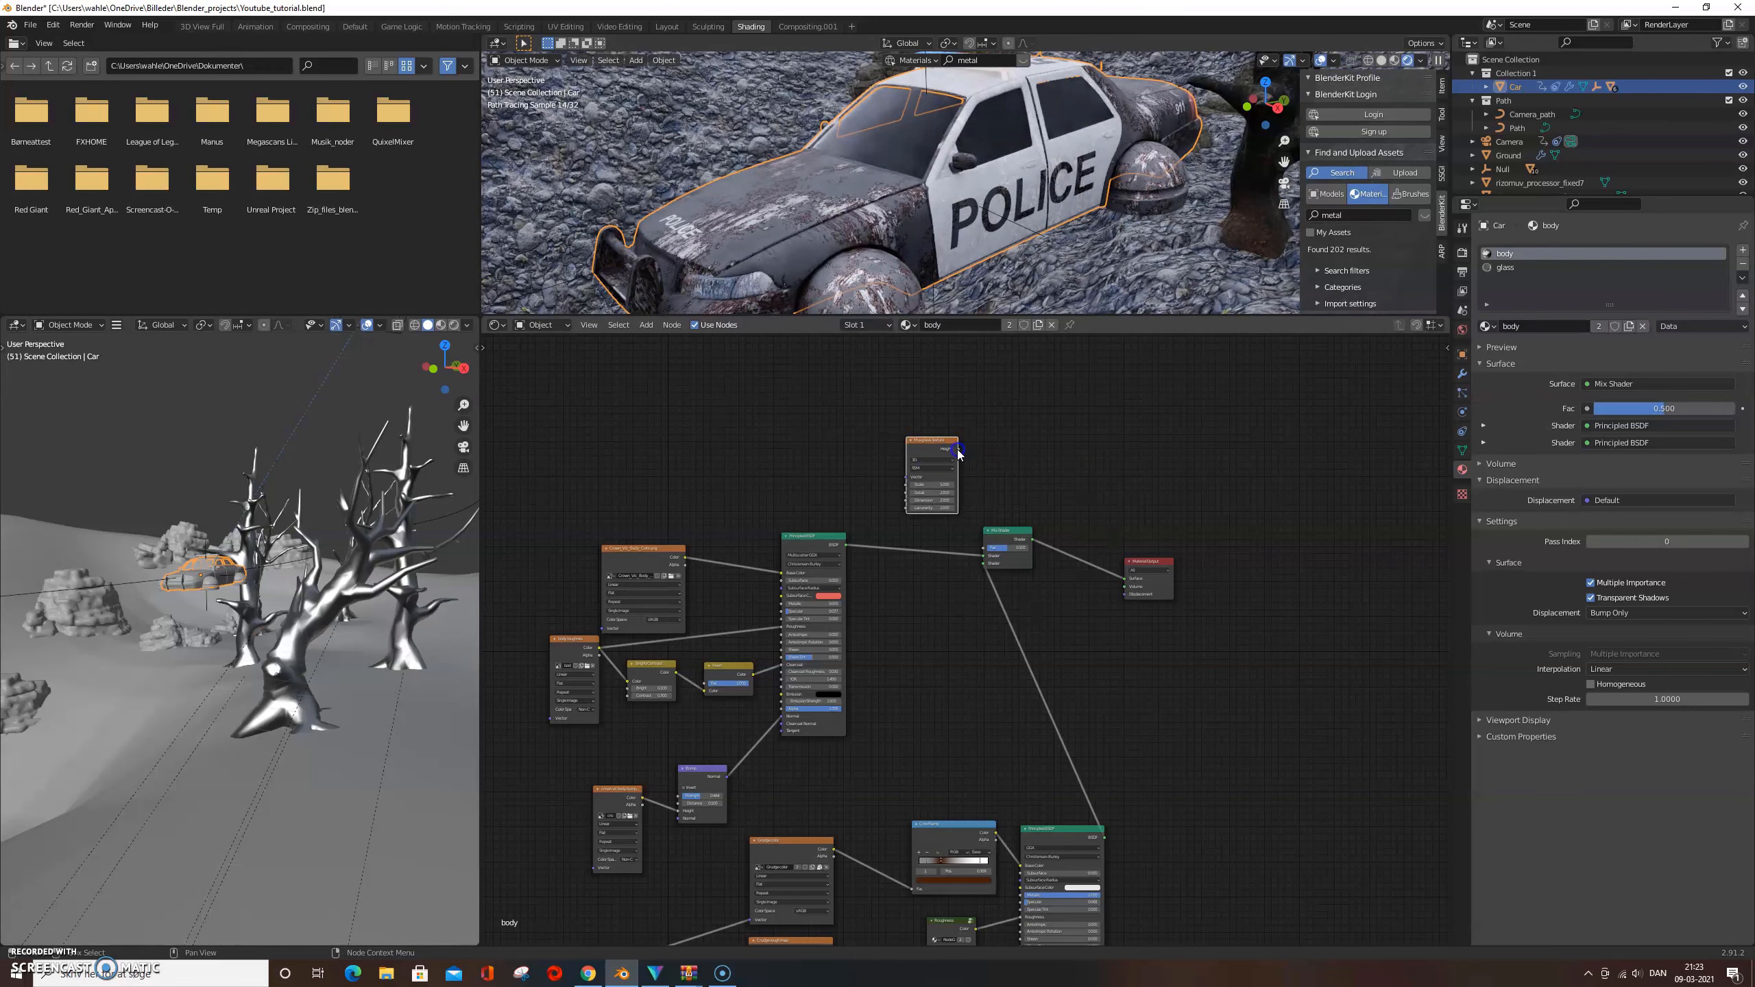
{"action": "left_click_drag", "start_coordinate": [985, 550], "coordinate": [986, 551]}
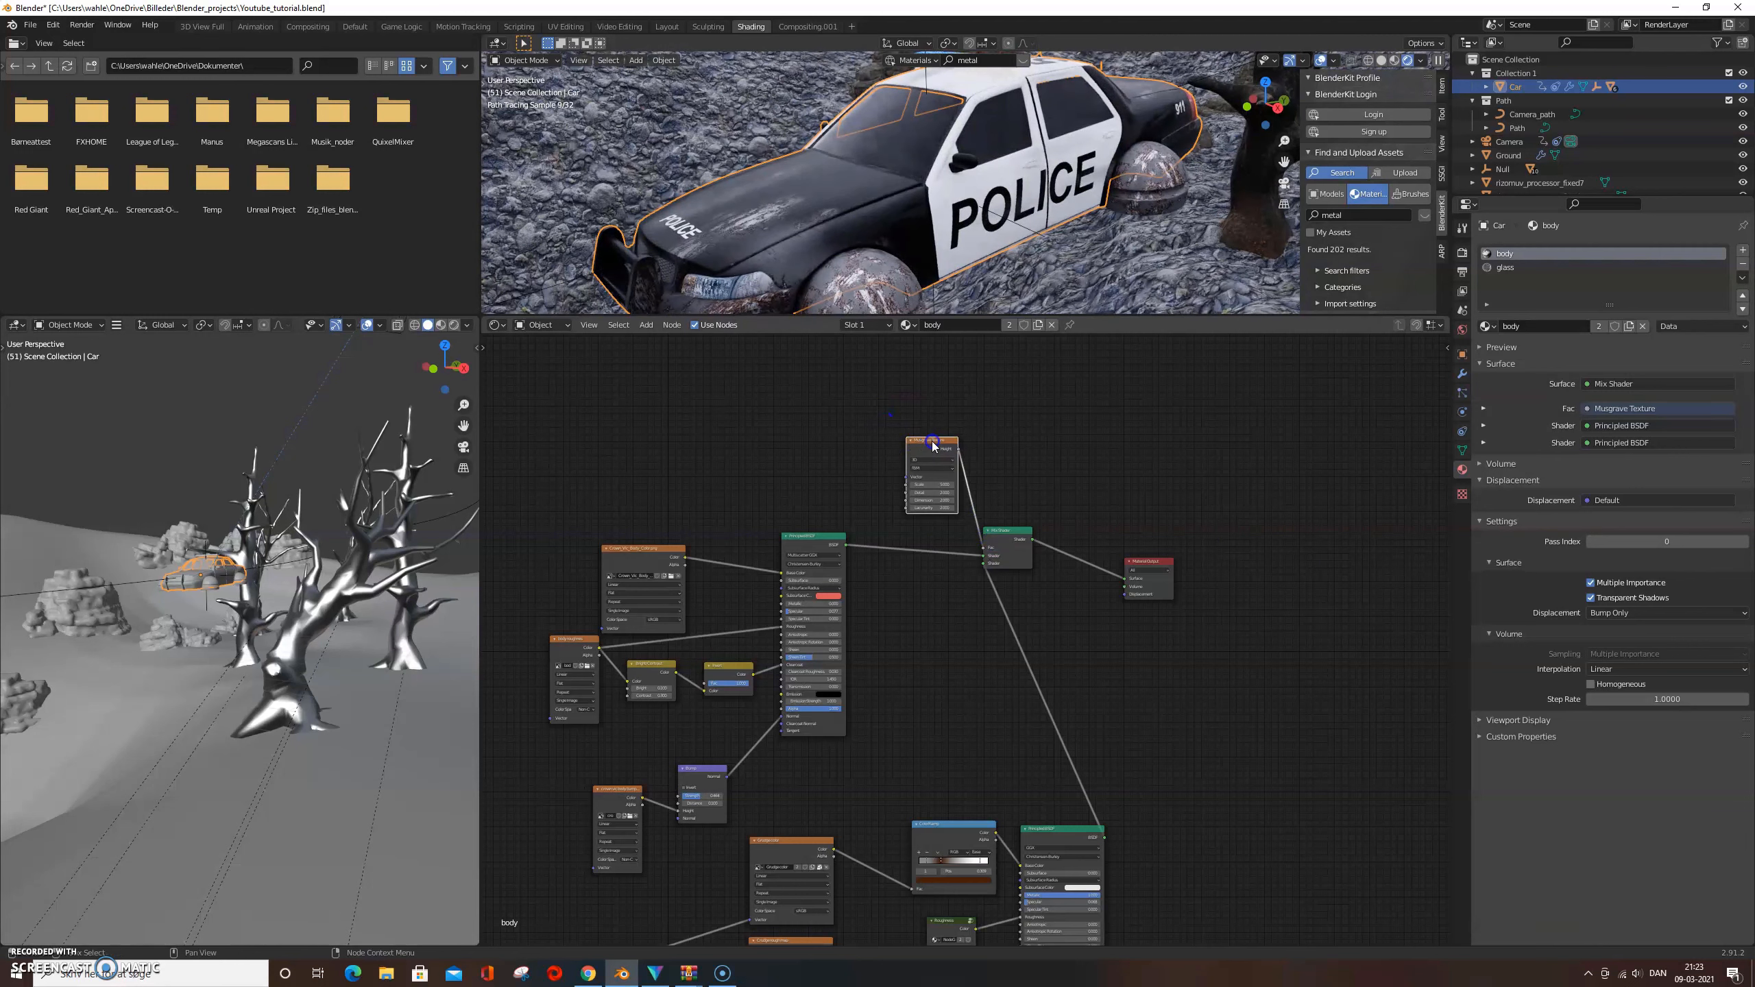
Add Texture Coordinate and Mapping nodes to the Musgrave Texture and set the mapping scale to 0.5 on X, Y and Z
{"action": "key", "text": "ctrl+t"}
{"action": "left_click_drag", "start_coordinate": [862, 442], "coordinate": [803, 392]}
{"action": "scroll", "coordinate": [803, 397], "scroll_direction": "up", "scroll_amount": 3}
{"action": "left_click", "coordinate": [806, 462]}
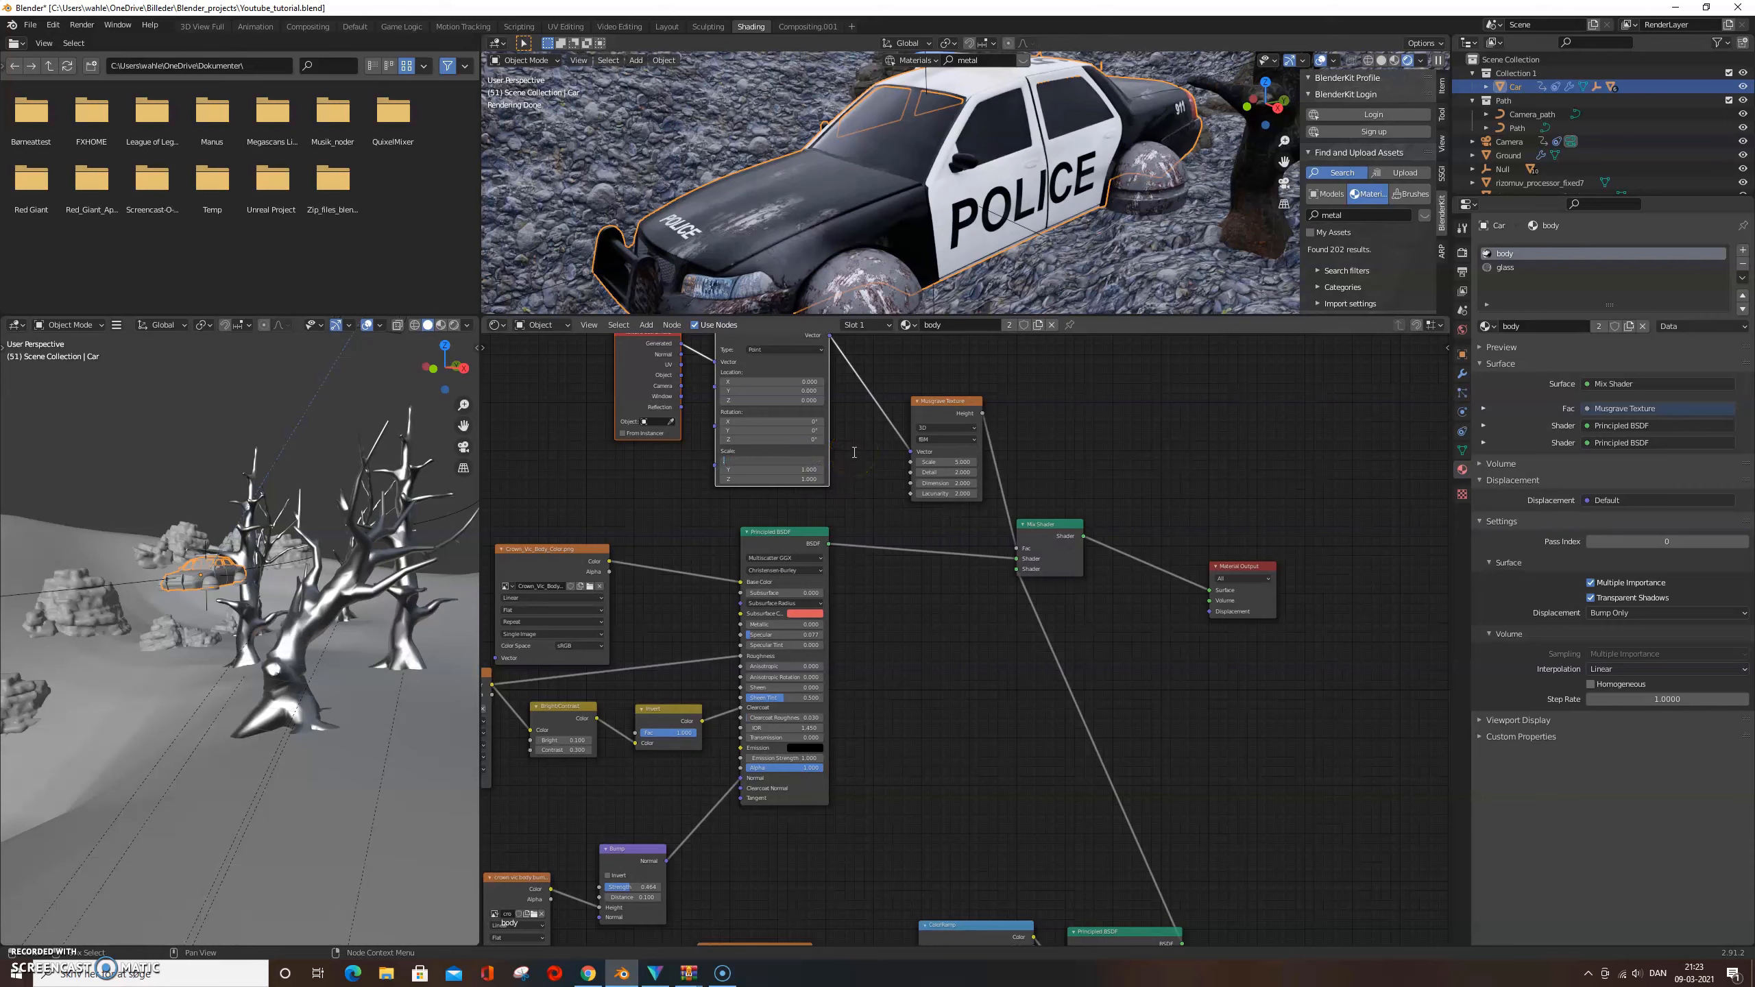
{"action": "type", "text": ".5"}
{"action": "key", "text": "Tab"}
{"action": "type", "text": ".5"}
{"action": "key", "text": "Tab"}
{"action": "type", "text": ".5"}
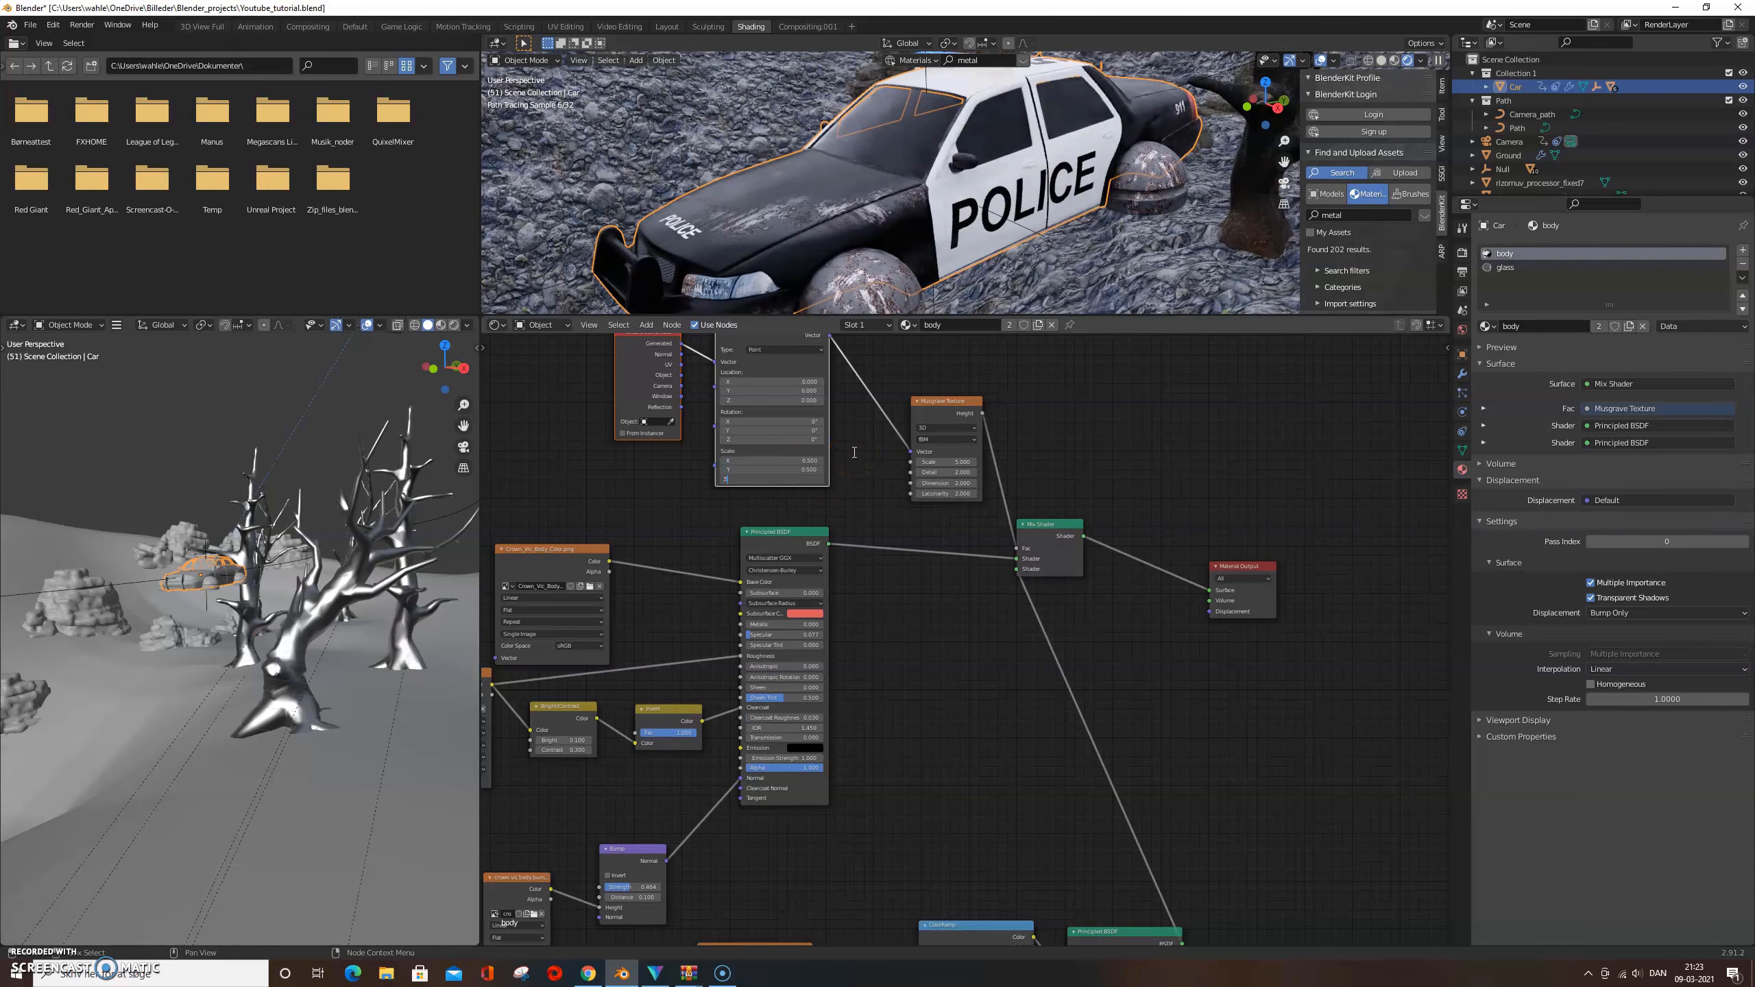
{"action": "key", "text": "Return"}
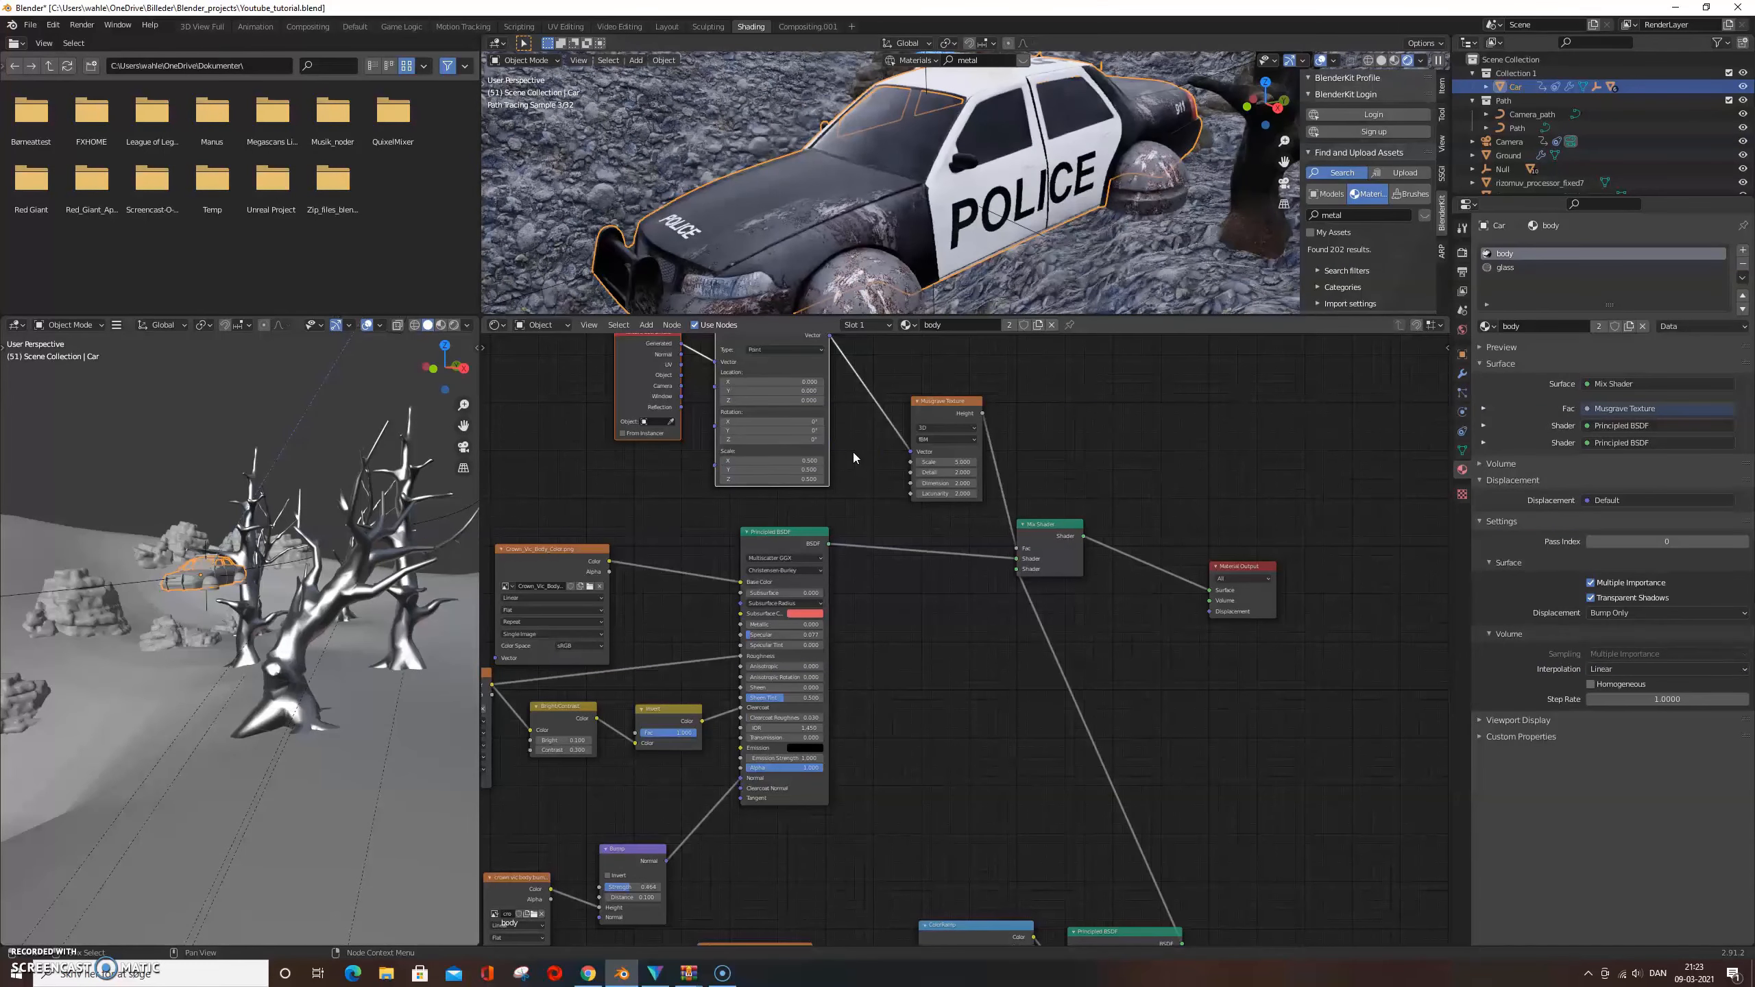
Set the Musgrave Texture's Scale to 12 and Detail to 16, and inspect the rust patches on the car body
{"action": "left_click", "coordinate": [967, 463]}
{"action": "type", "text": "12"}
{"action": "key", "text": "Return"}
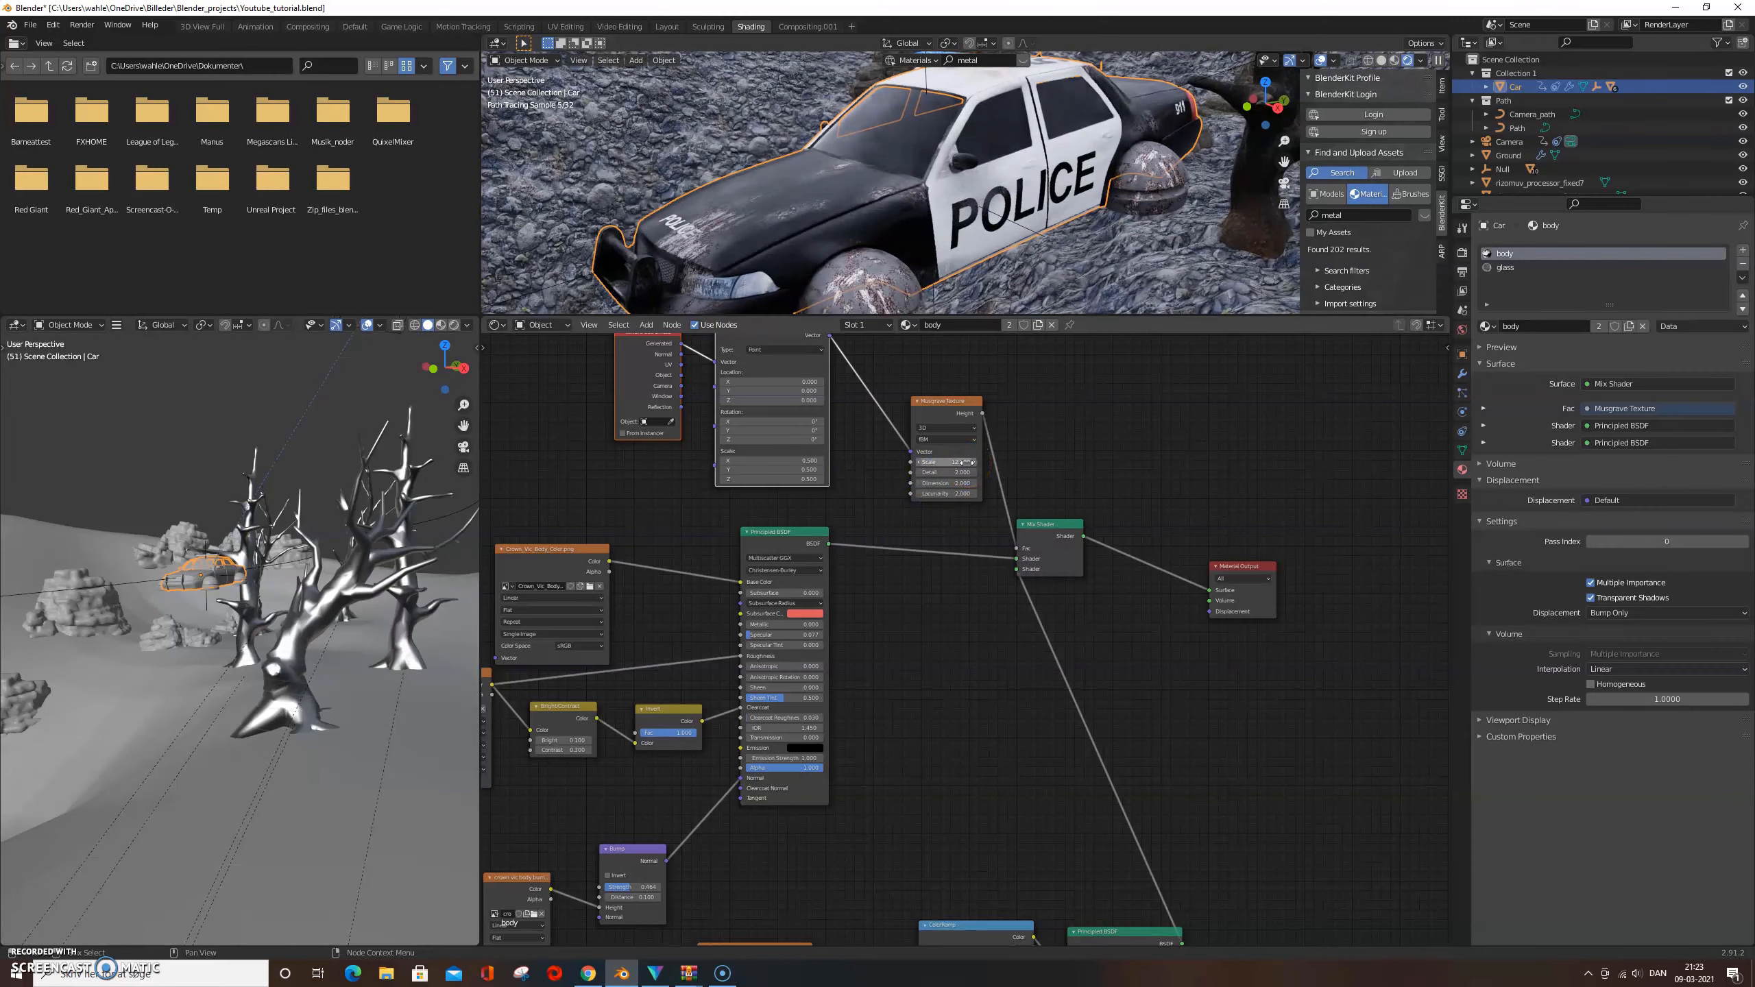
{"action": "type", "text": "16"}
{"action": "key", "text": "Return"}
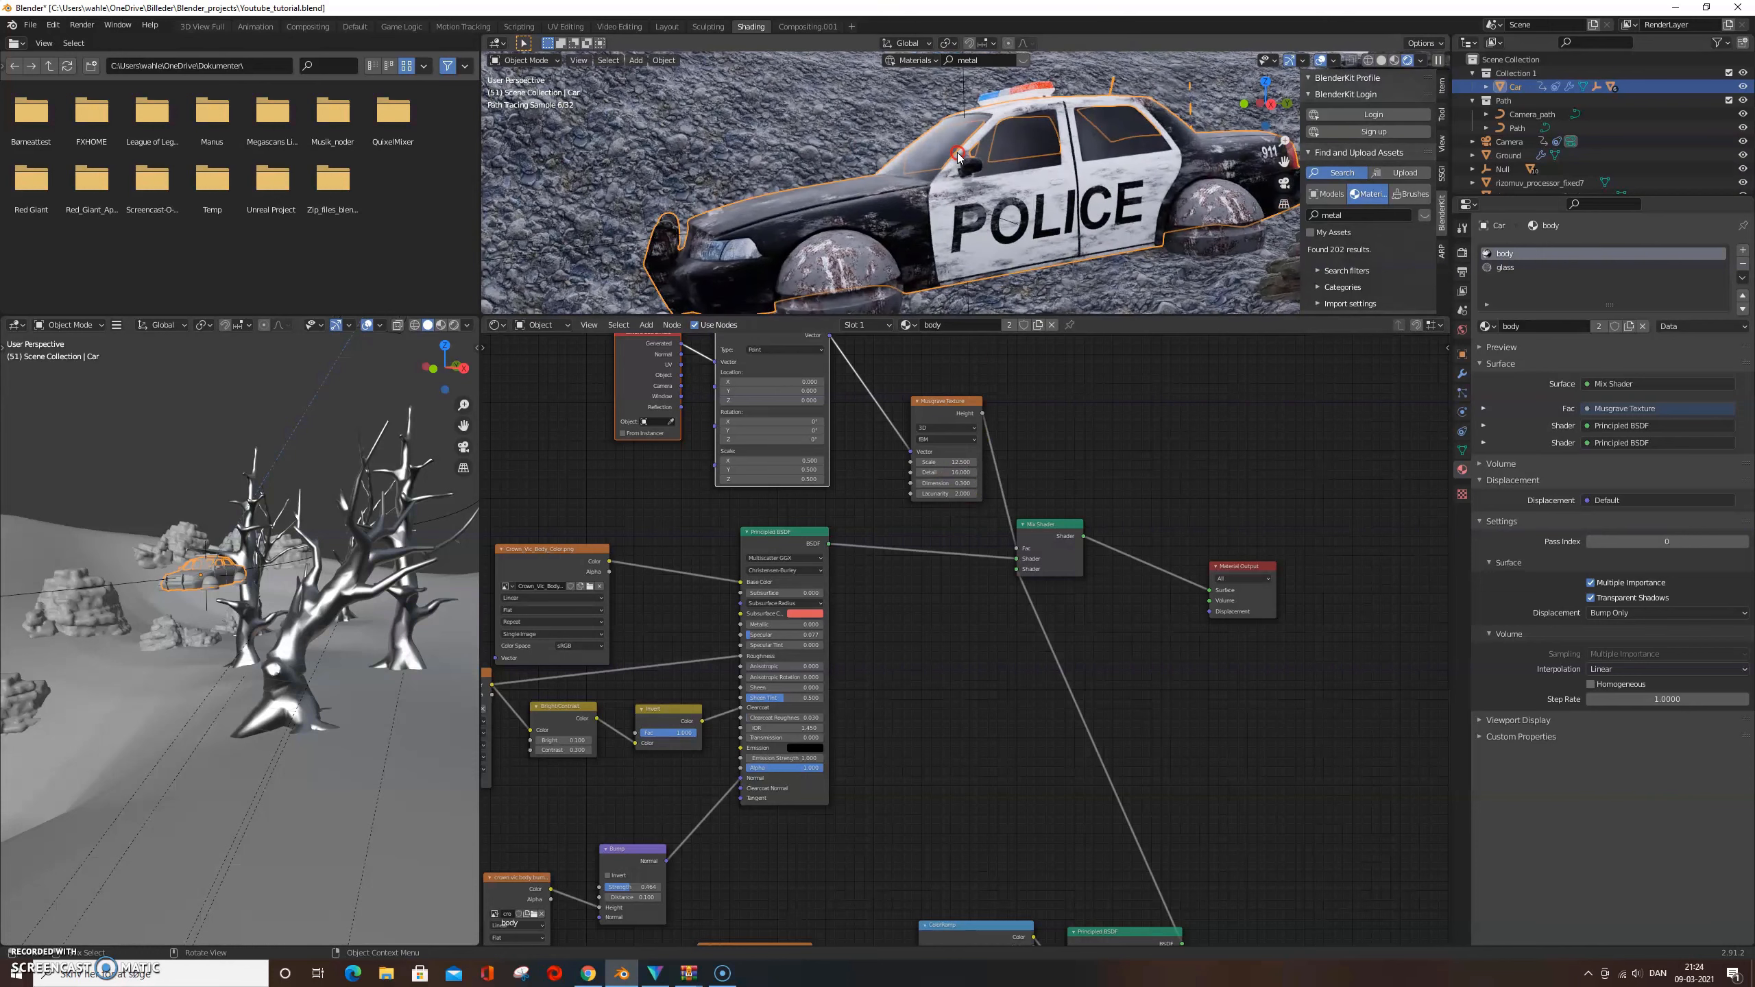
{"action": "left_click", "coordinate": [1030, 190]}
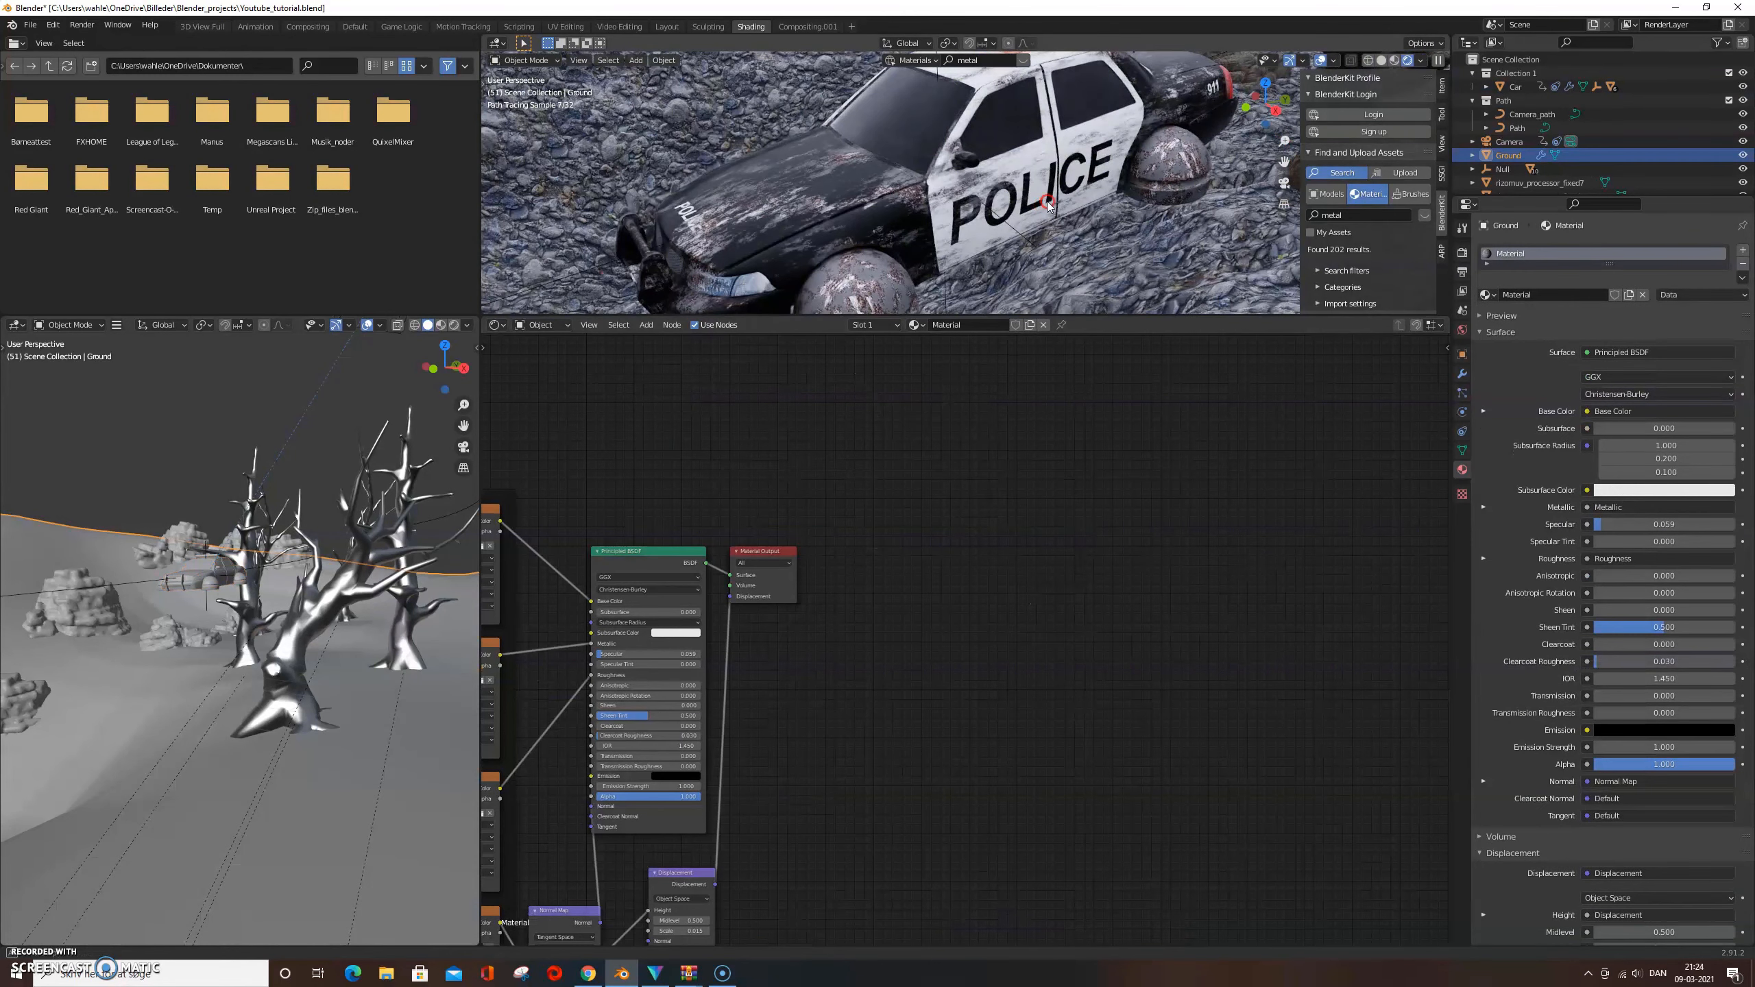
{"action": "middle_click_drag", "start_coordinate": [1033, 193], "coordinate": [1114, 188]}
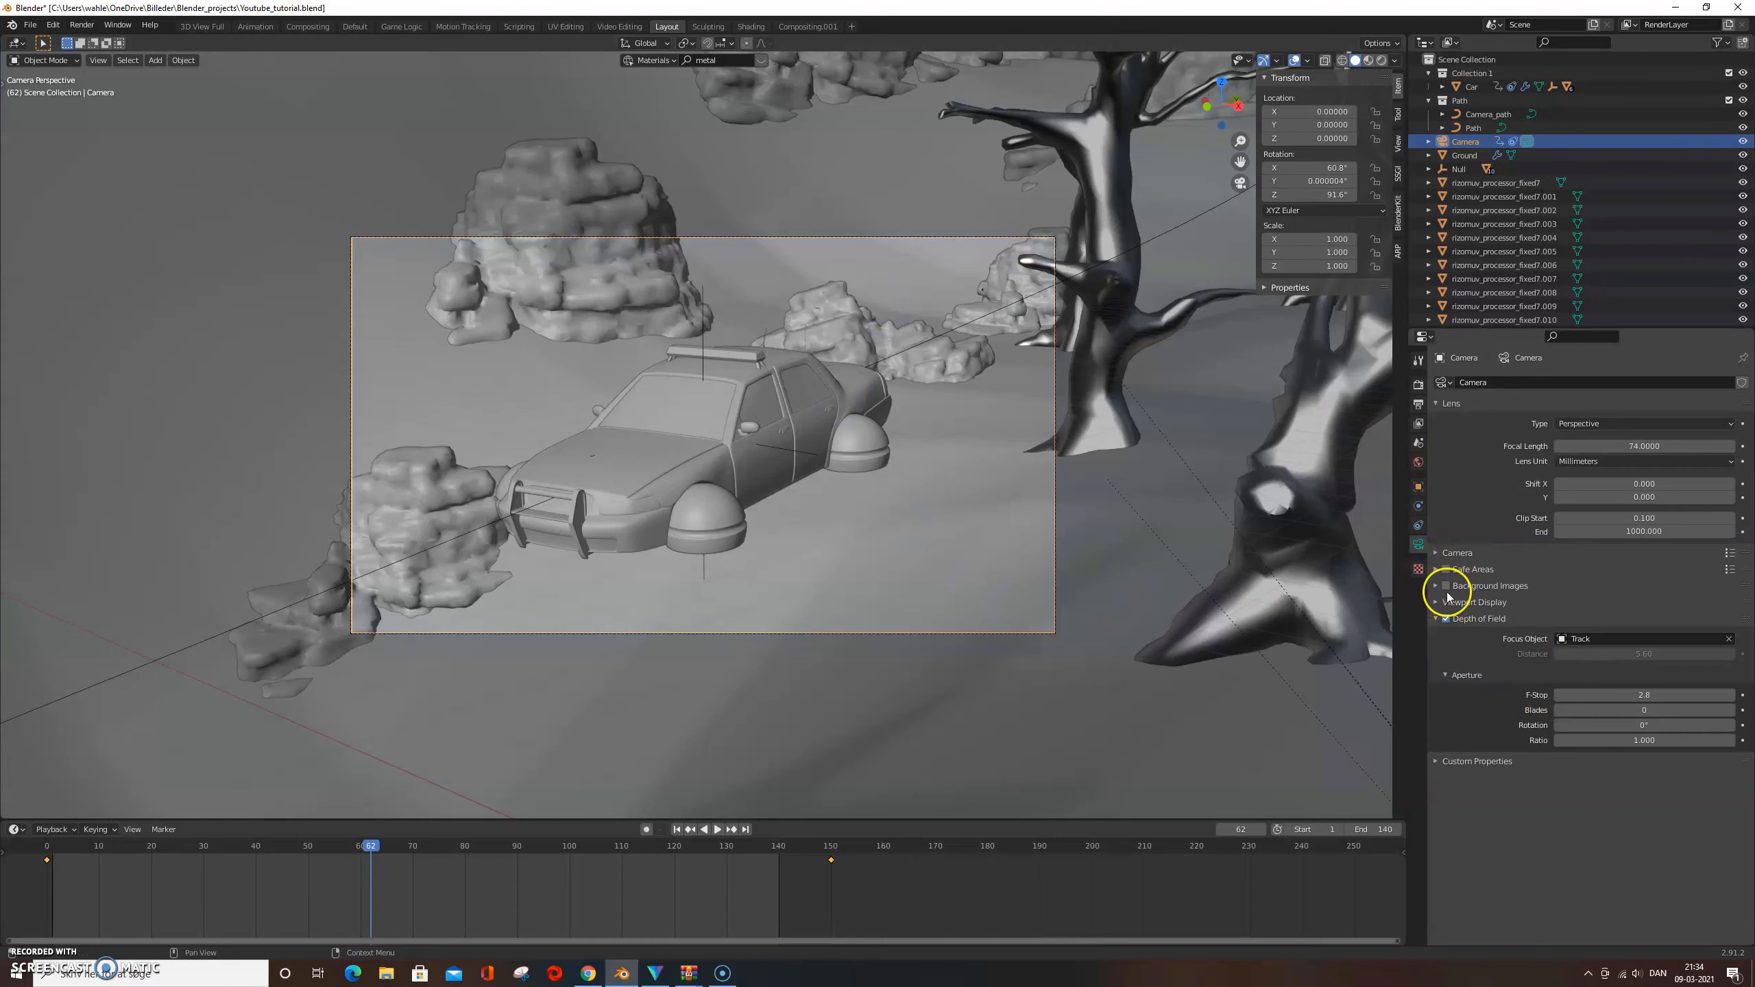
Enable the Thirds, Center and Diagonal composition guides for the camera and play the animation to check the framing
{"action": "left_click", "coordinate": [1465, 602]}
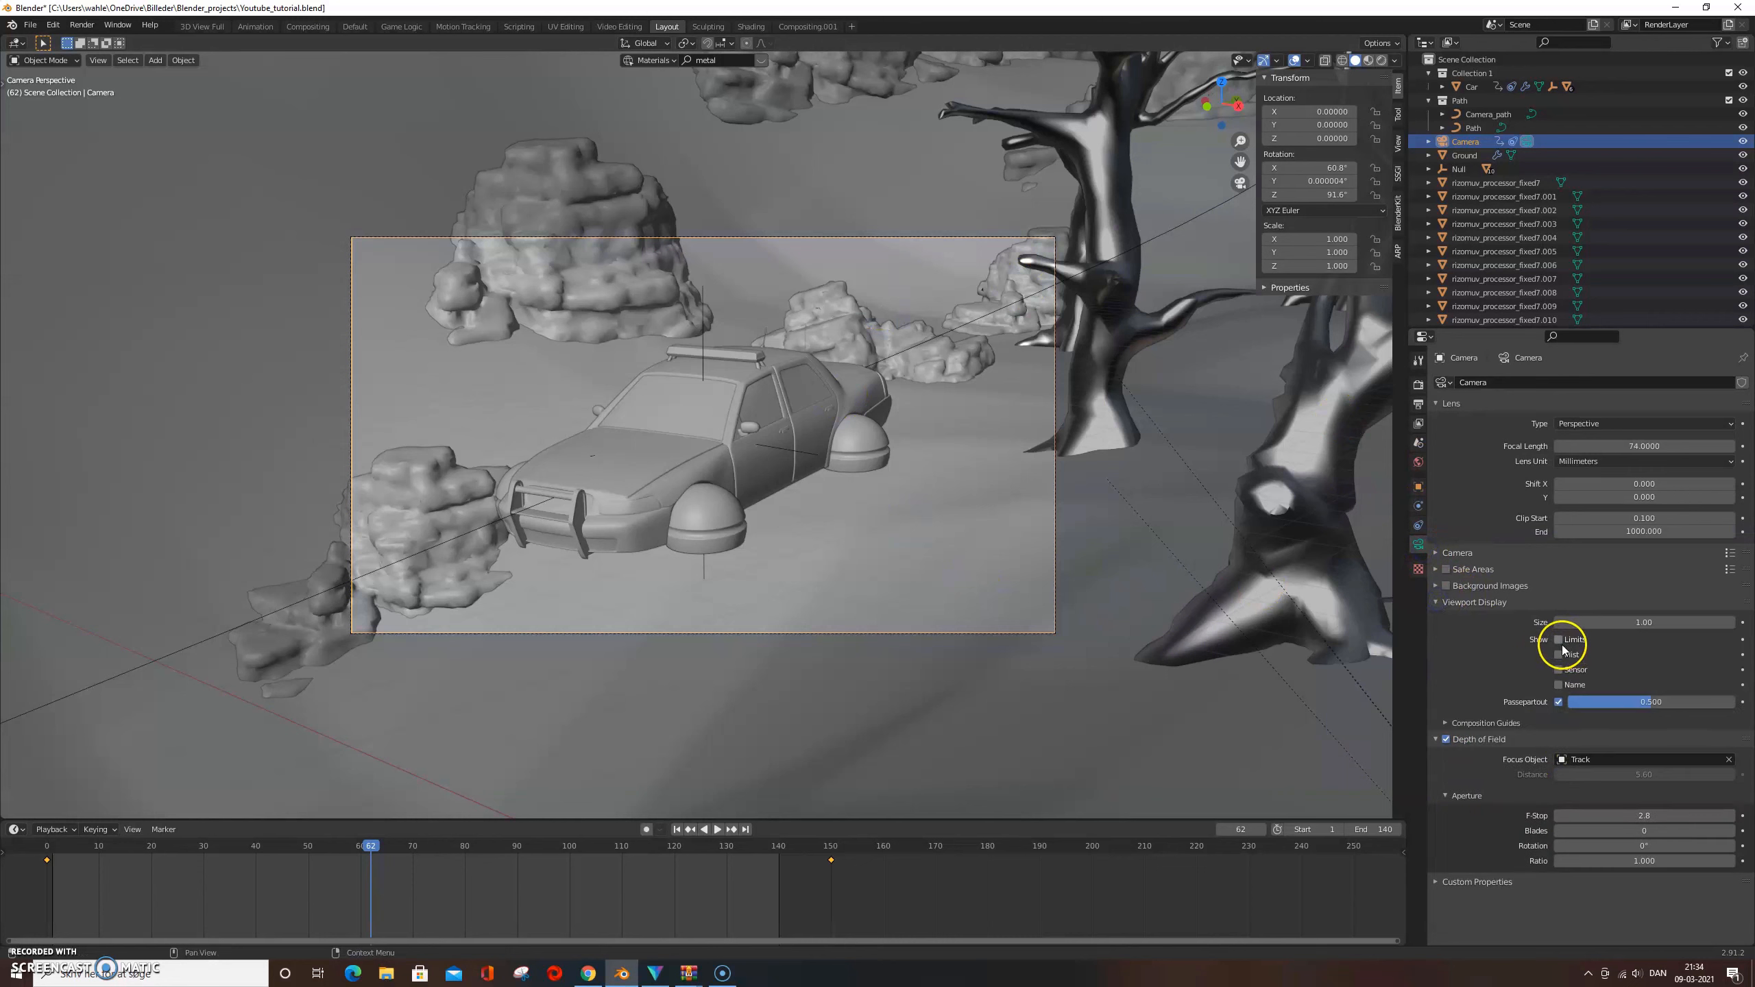
{"action": "left_click", "coordinate": [1463, 723]}
{"action": "left_click", "coordinate": [1559, 743]}
{"action": "left_click", "coordinate": [1559, 760]}
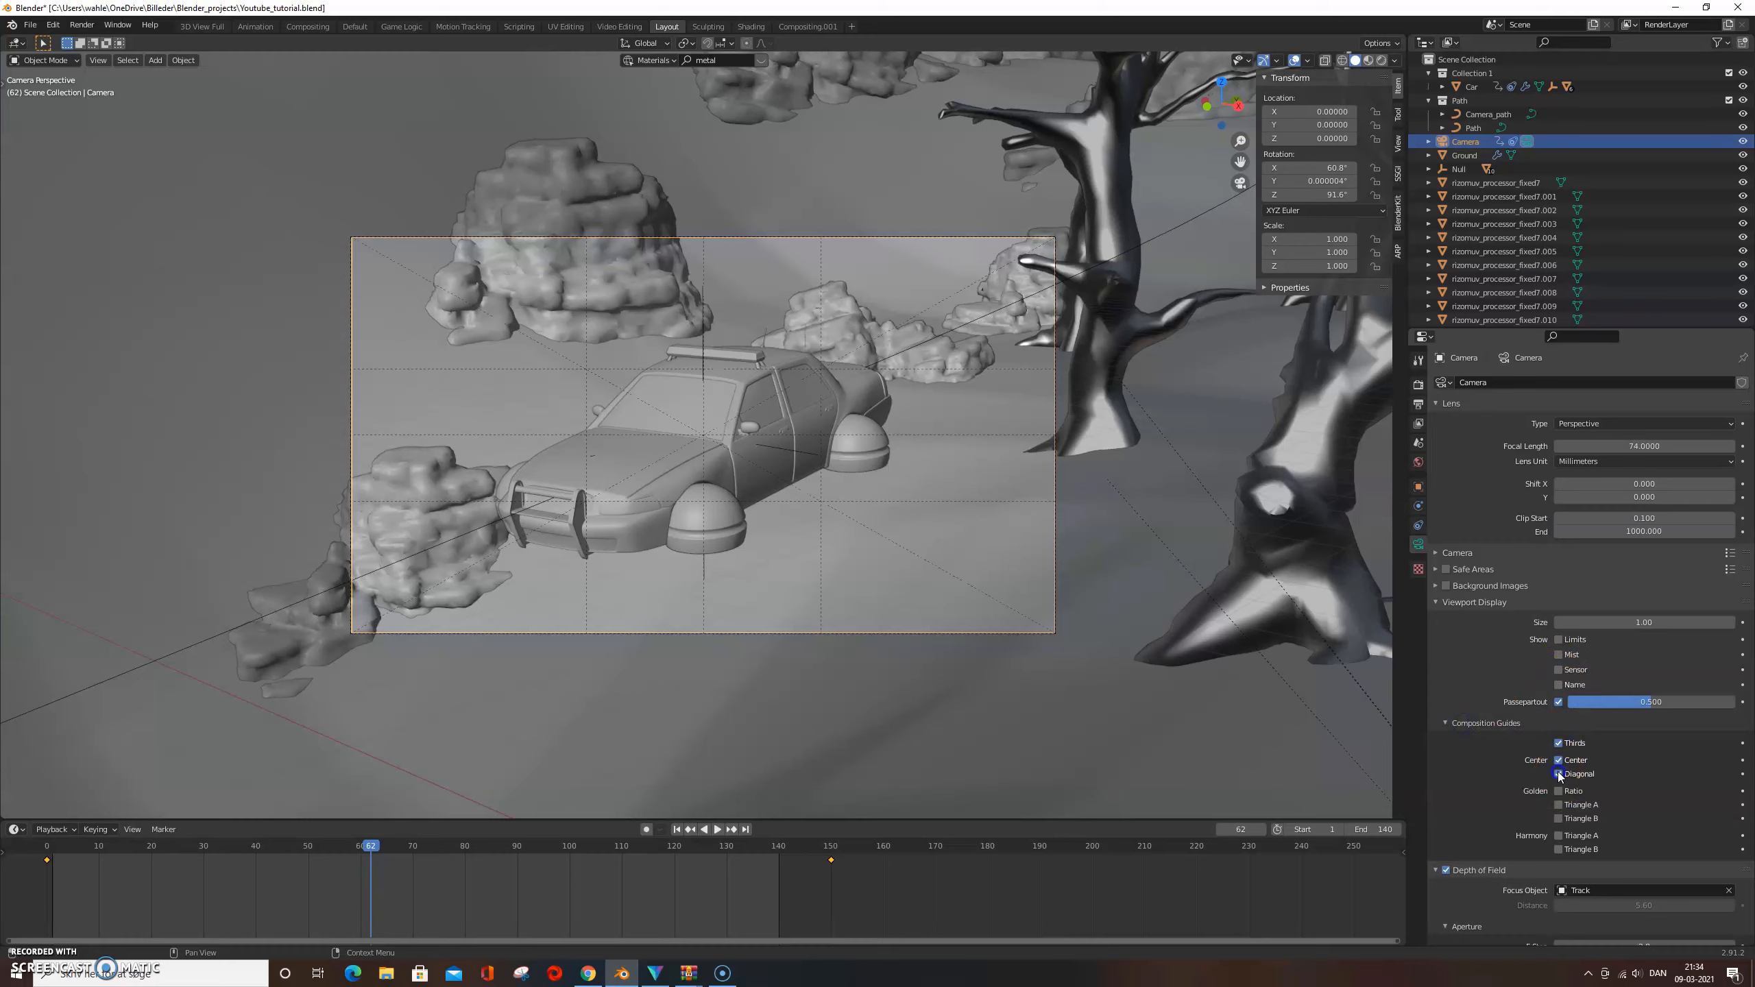
{"action": "key", "text": "space"}
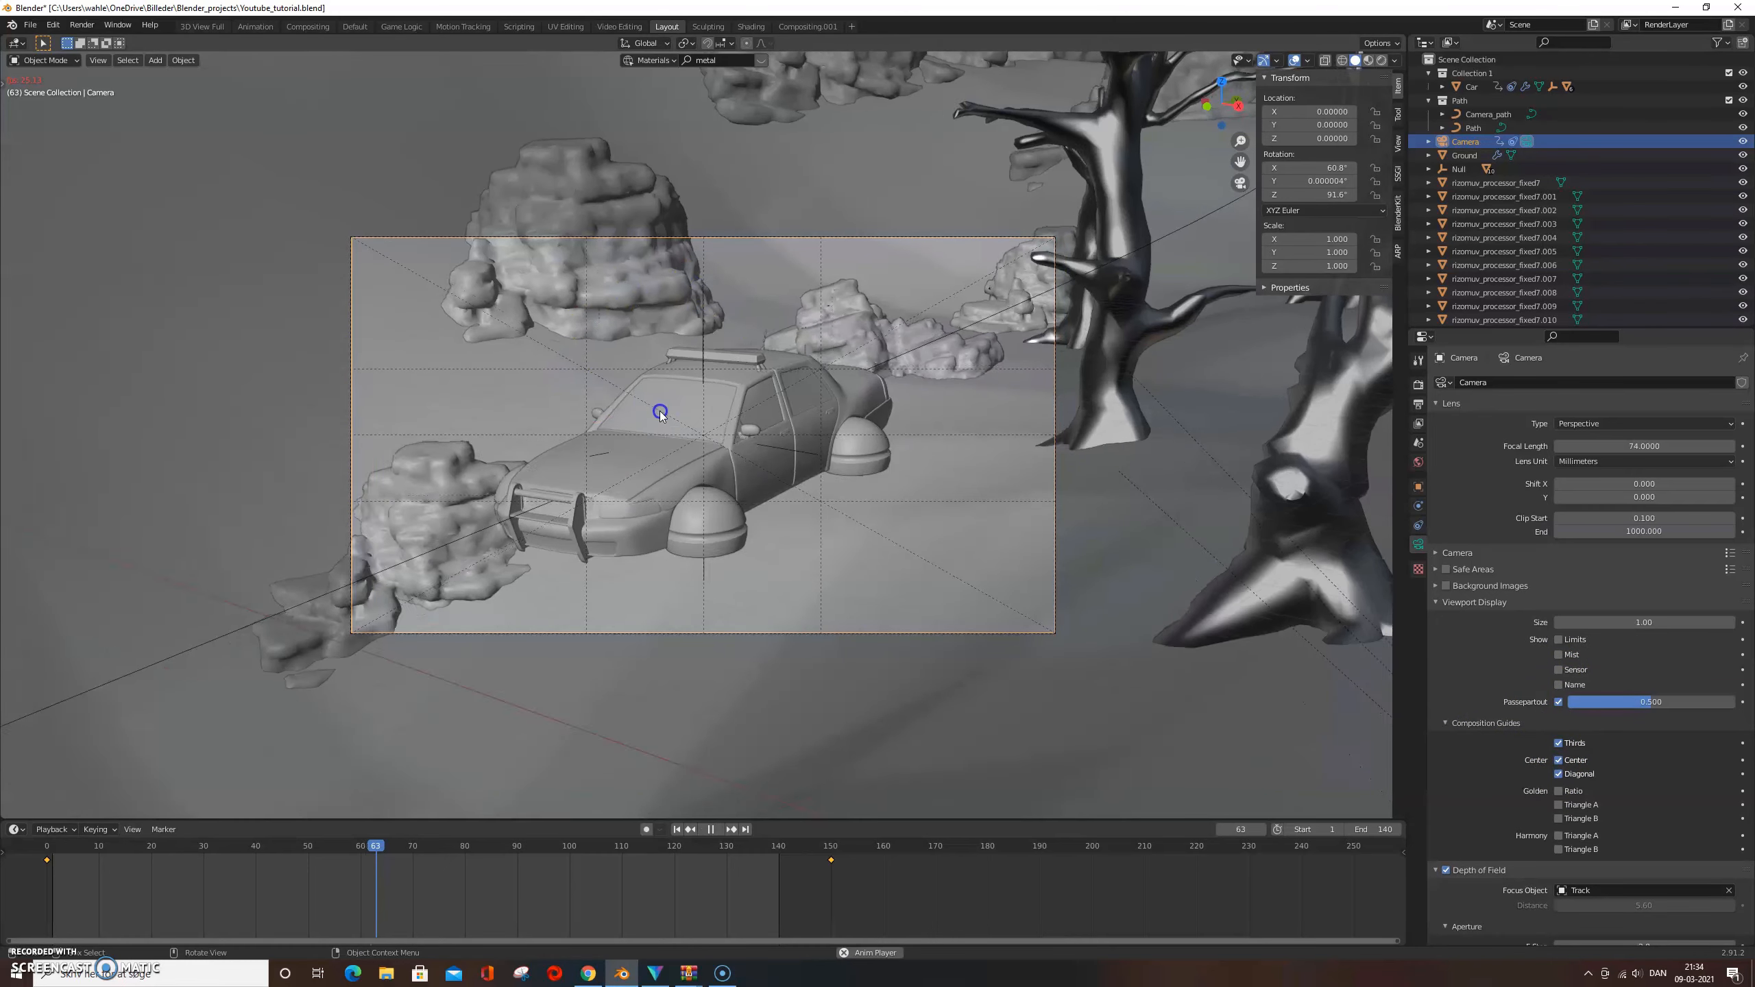